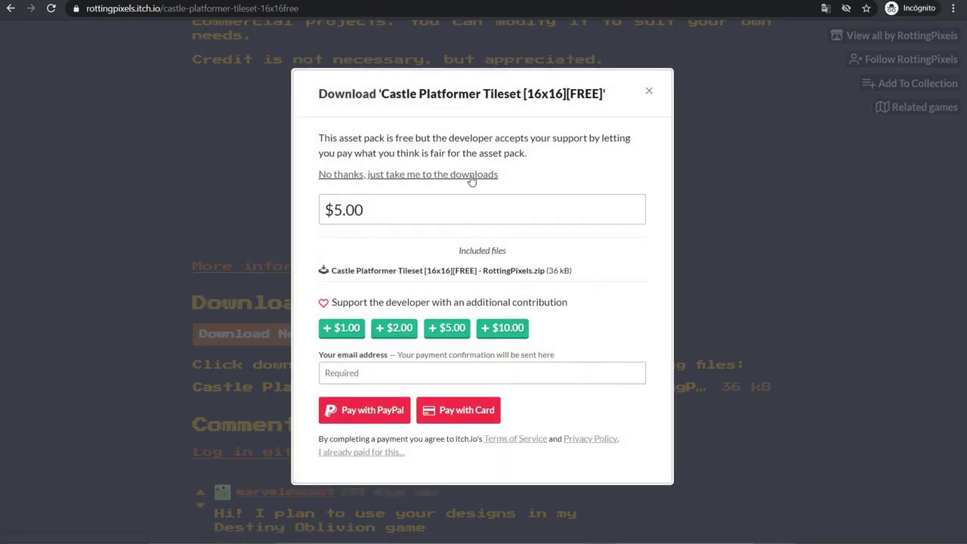
Skip the payment and download the Castle Platformer Tileset [16x16][FREE] zip file.
{"action": "left_click", "coordinate": [471, 175]}
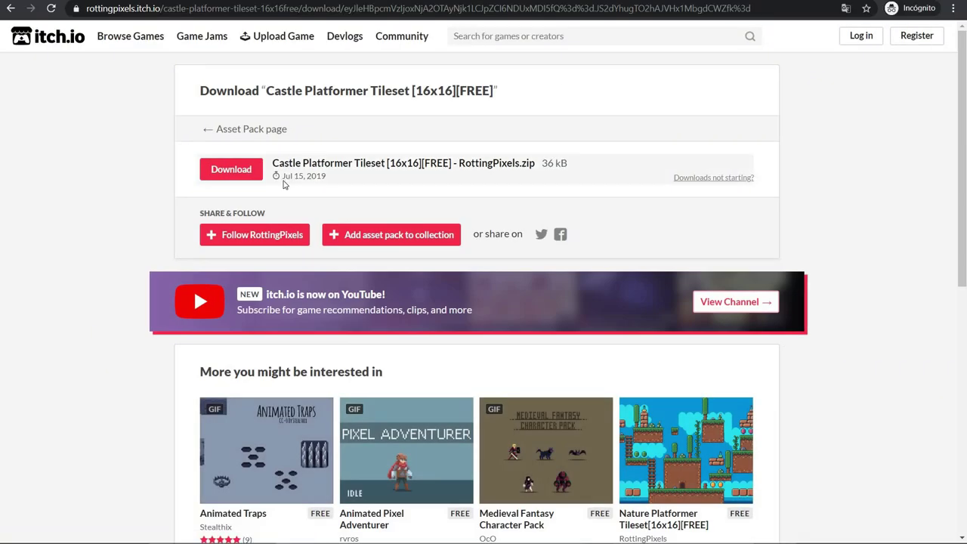
{"action": "left_click", "coordinate": [227, 170]}
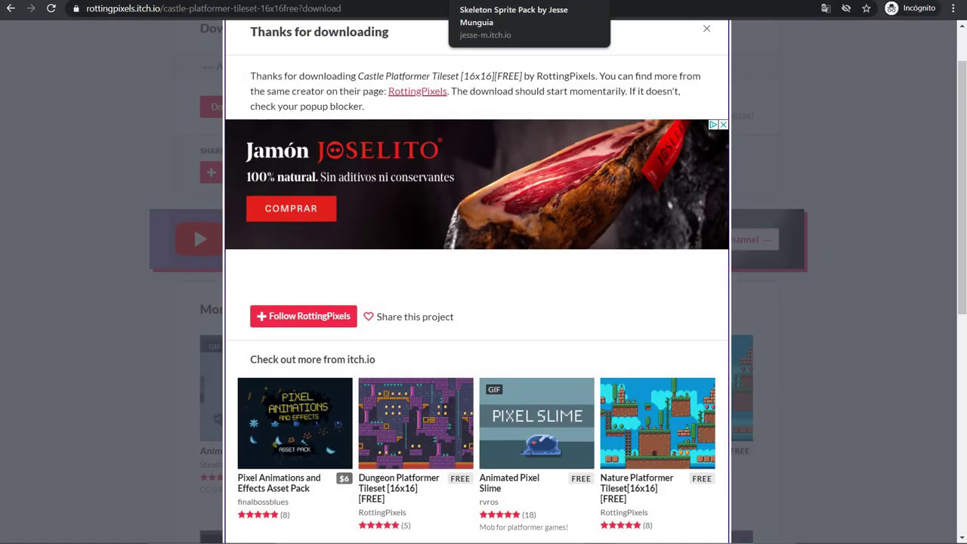
Switch to the Skeleton Sprite Pack page and proceed to its downloads without paying.
{"action": "left_click", "coordinate": [530, 1]}
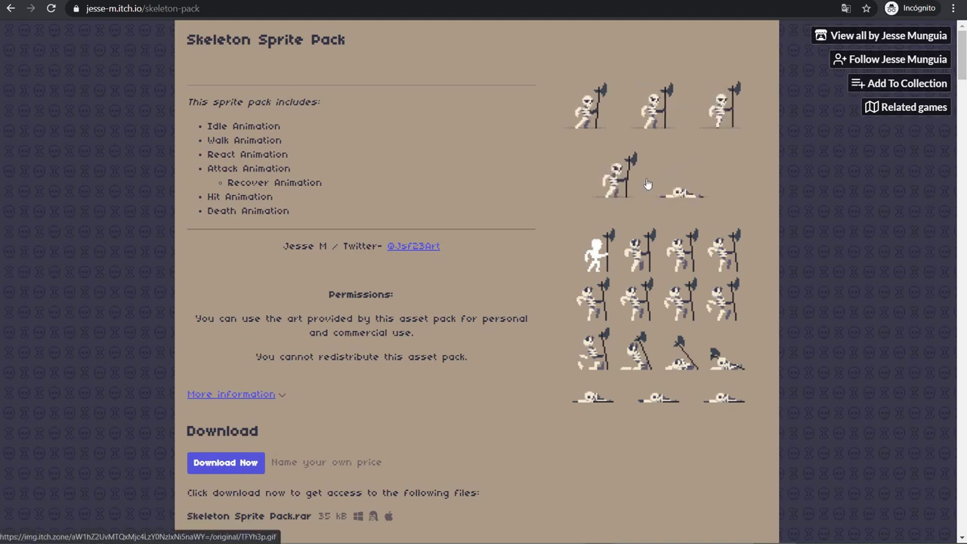
{"action": "left_click", "coordinate": [242, 463]}
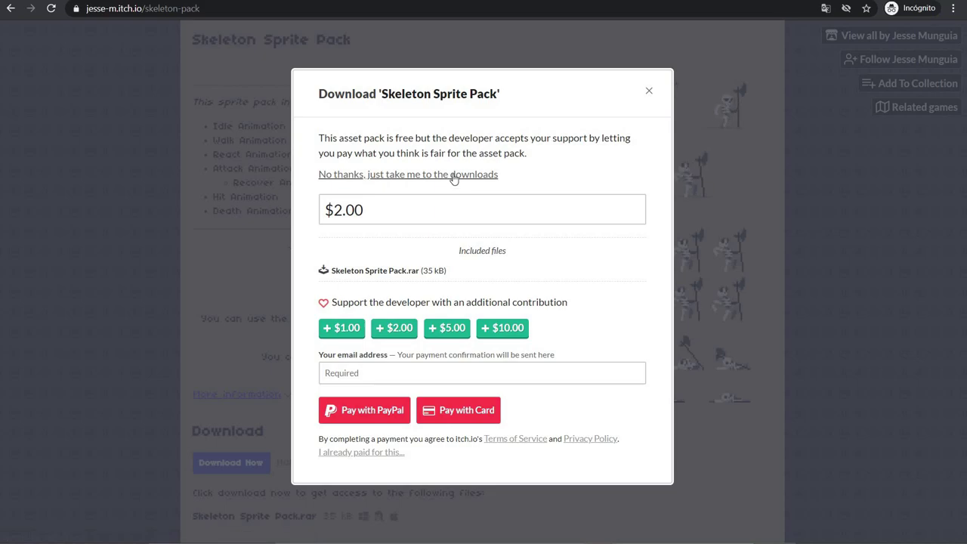
{"action": "left_click", "coordinate": [453, 175]}
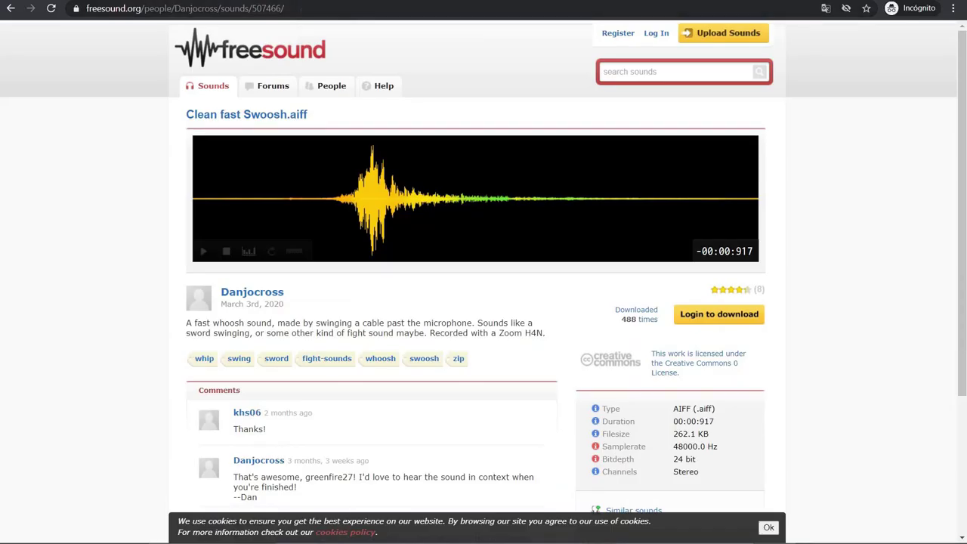
Highlight the Freesound page address of Clean fast Swoosh.aiff and listen to the sound.
{"action": "left_click_drag", "start_coordinate": [286, 8], "coordinate": [65, 11]}
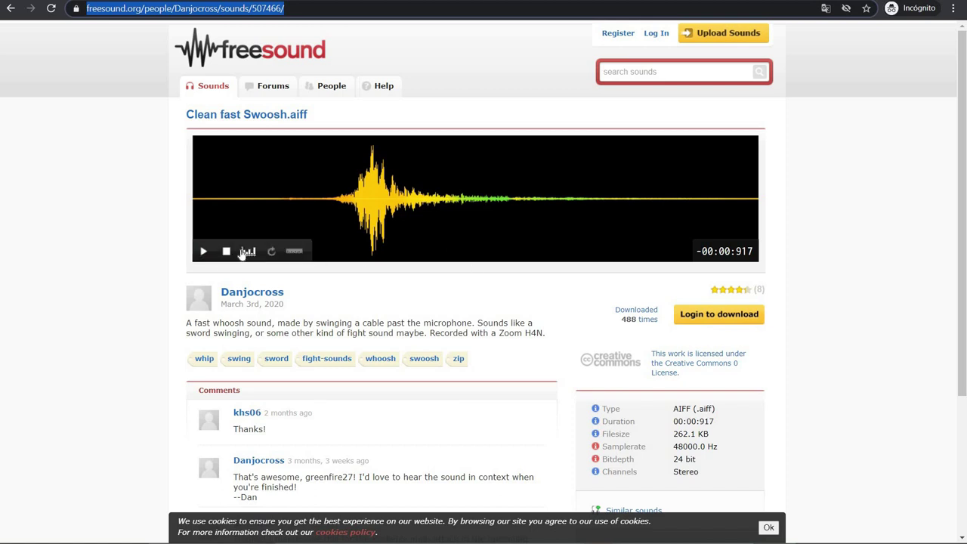
{"action": "left_click", "coordinate": [204, 254]}
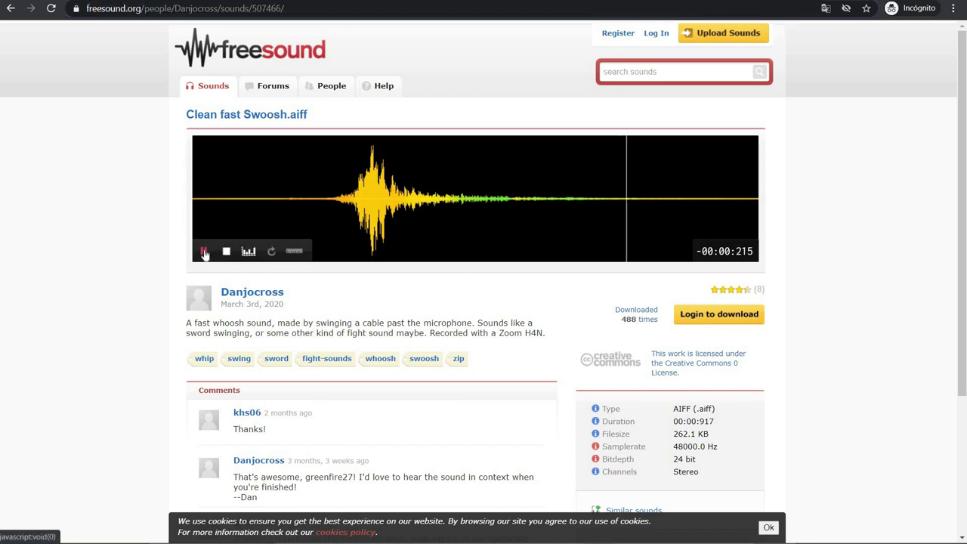
{"action": "left_click", "coordinate": [204, 254]}
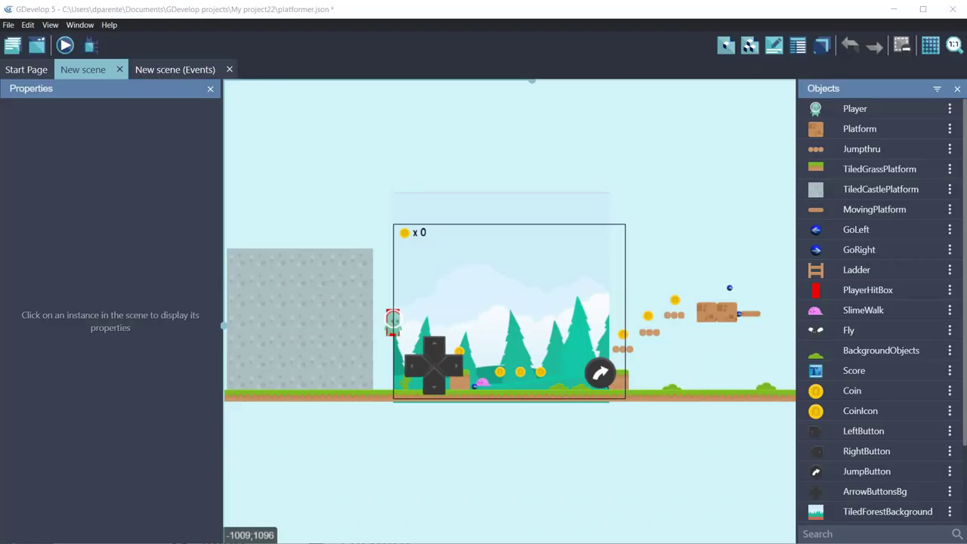
In GDevelop, replace the Player's Idle animation frame with idle-1.png to idle-5.png from Warrior-free/idle, copying the files into the project folder.
{"action": "double_click", "coordinate": [860, 110]}
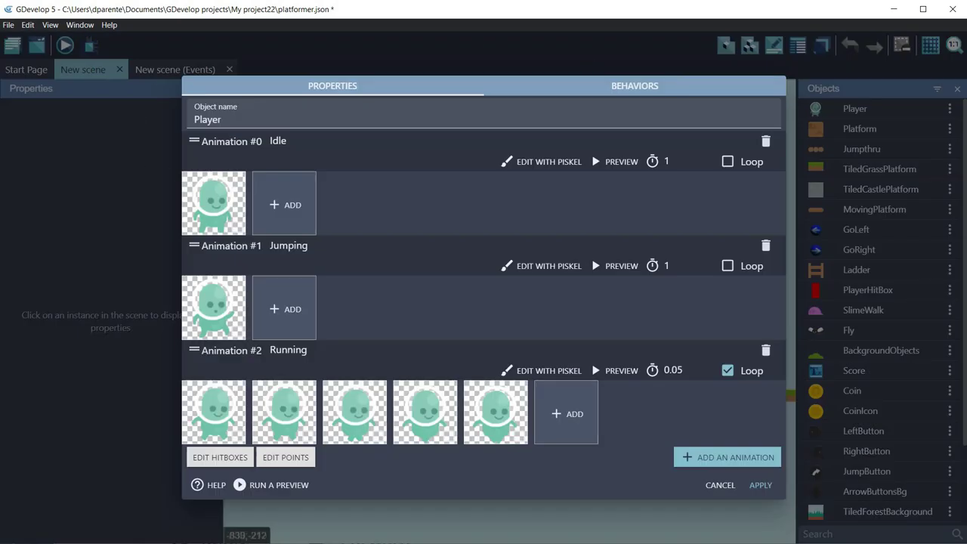
{"action": "left_click", "coordinate": [274, 207]}
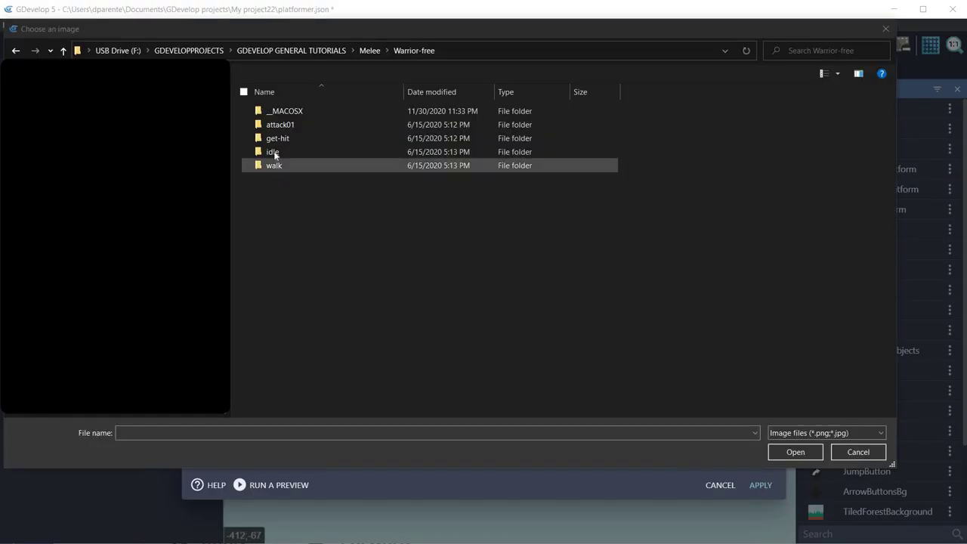
{"action": "left_click", "coordinate": [273, 153]}
{"action": "double_click", "coordinate": [273, 153]}
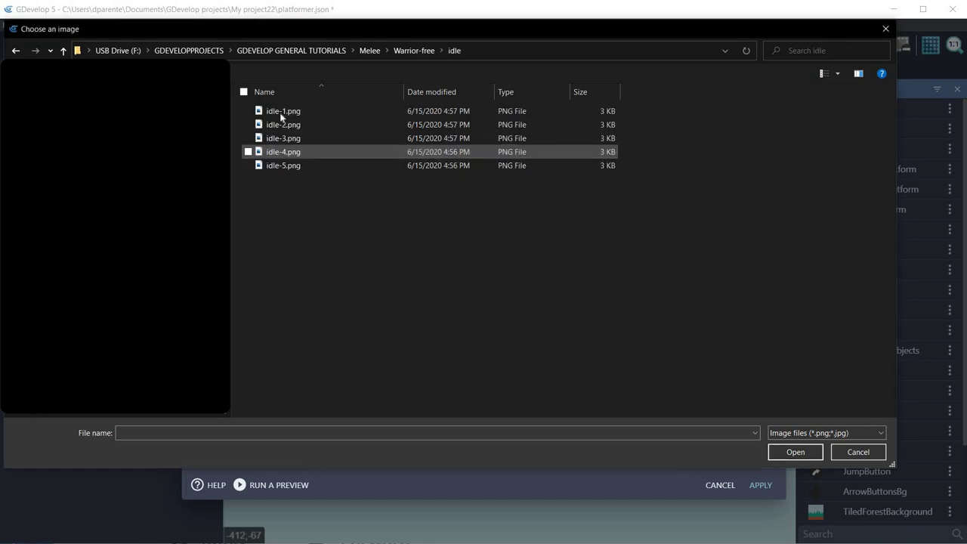
{"action": "left_click", "coordinate": [277, 111]}
{"action": "left_click", "coordinate": [292, 165], "text": "shift"}
{"action": "left_click", "coordinate": [798, 457]}
{"action": "left_click", "coordinate": [553, 259]}
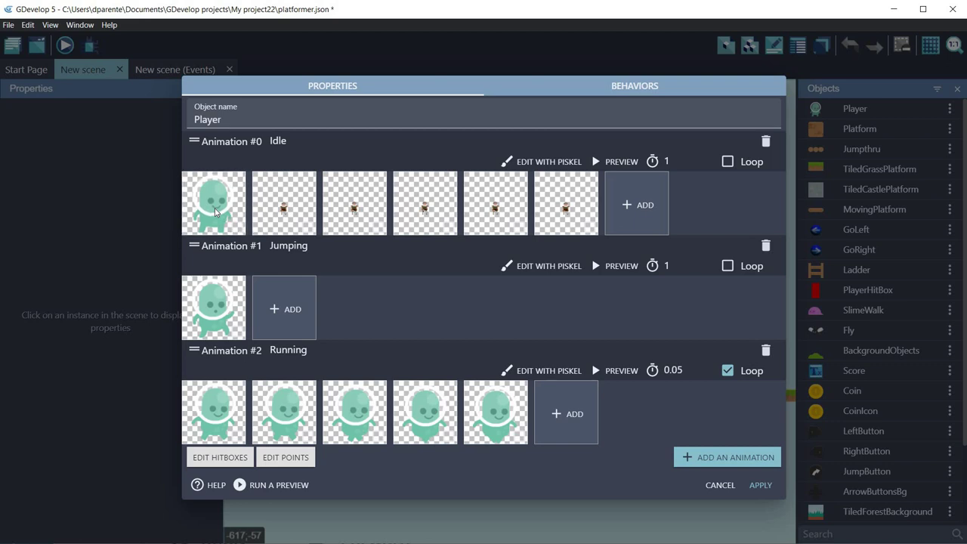
{"action": "right_click", "coordinate": [215, 212]}
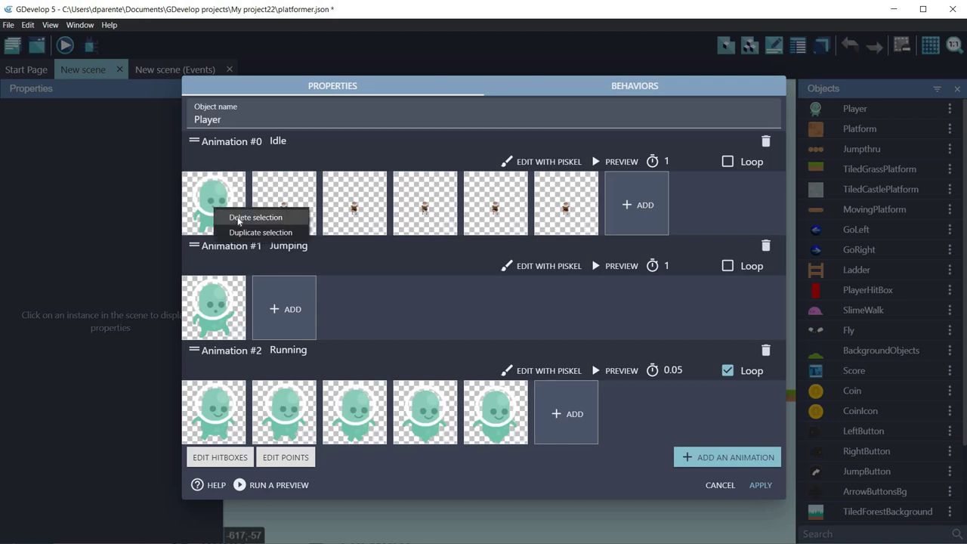
{"action": "left_click", "coordinate": [226, 219]}
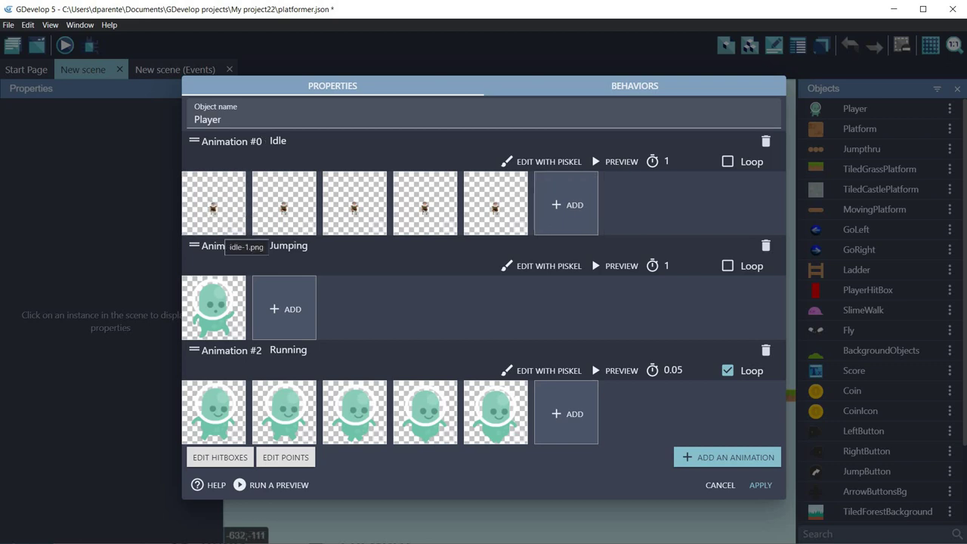
Replace the Player's Jumping animation frame with walk-R-1.png from Warrior-free/walk, copying the file into the project folder.
{"action": "left_click", "coordinate": [290, 310]}
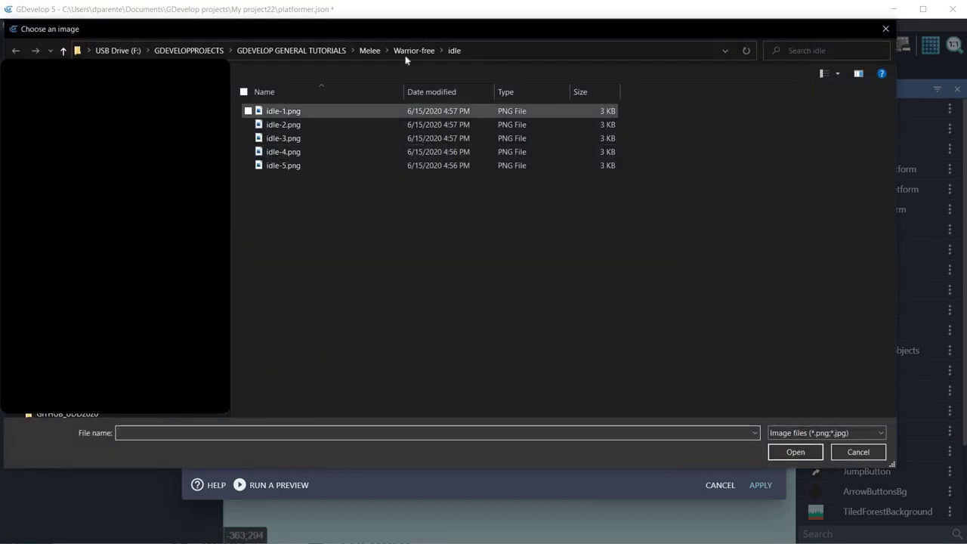
{"action": "left_click", "coordinate": [414, 50]}
{"action": "left_click", "coordinate": [277, 169]}
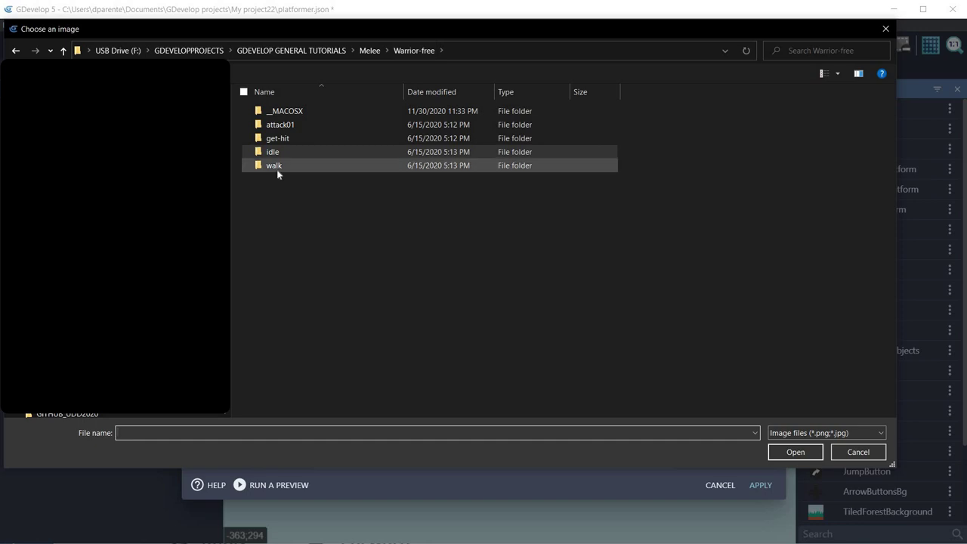
{"action": "double_click", "coordinate": [277, 173]}
{"action": "left_click", "coordinate": [282, 174]}
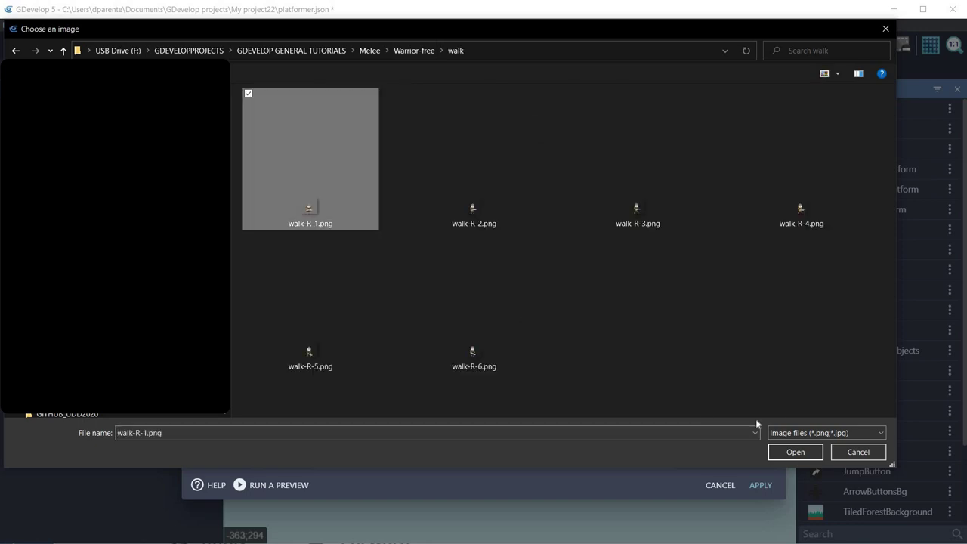
{"action": "left_click", "coordinate": [787, 452]}
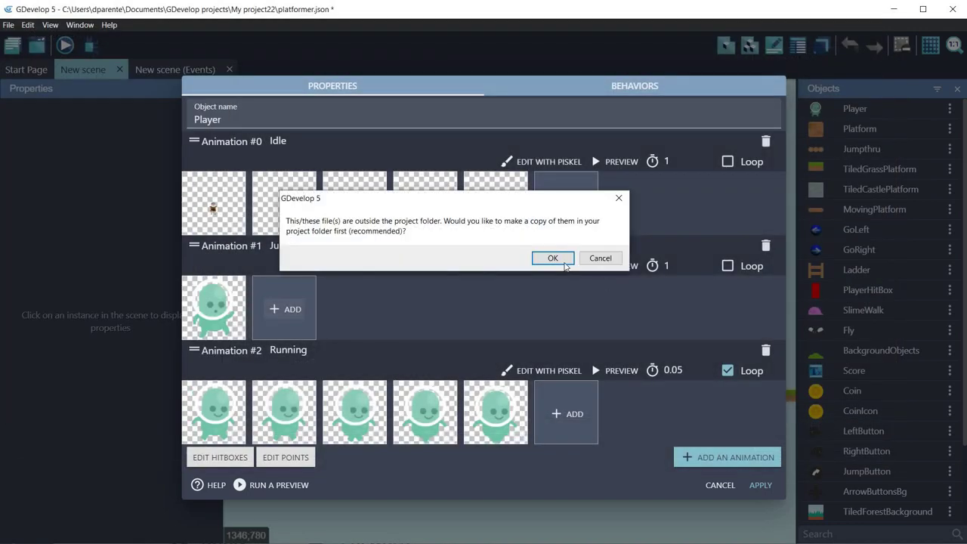
{"action": "left_click", "coordinate": [553, 259]}
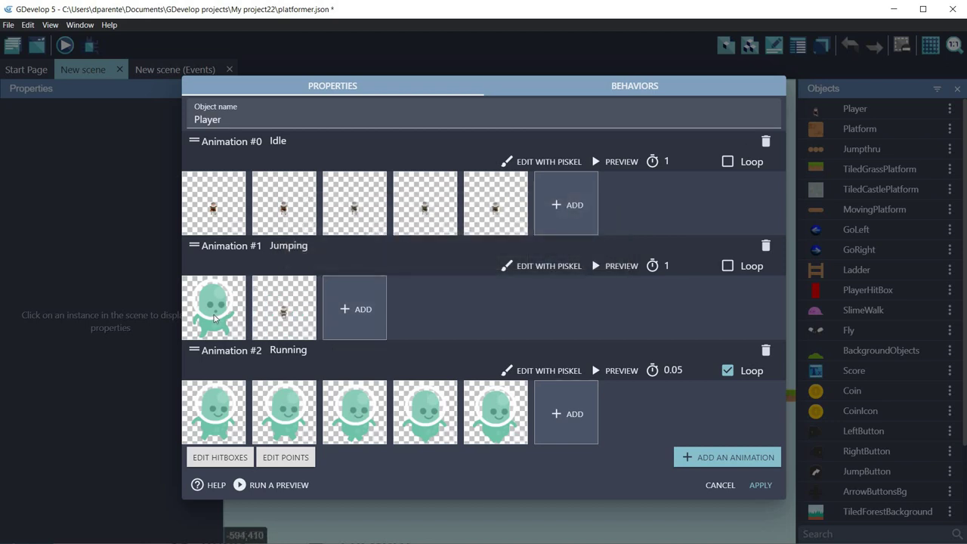
{"action": "right_click", "coordinate": [224, 323]}
{"action": "left_click", "coordinate": [242, 324]}
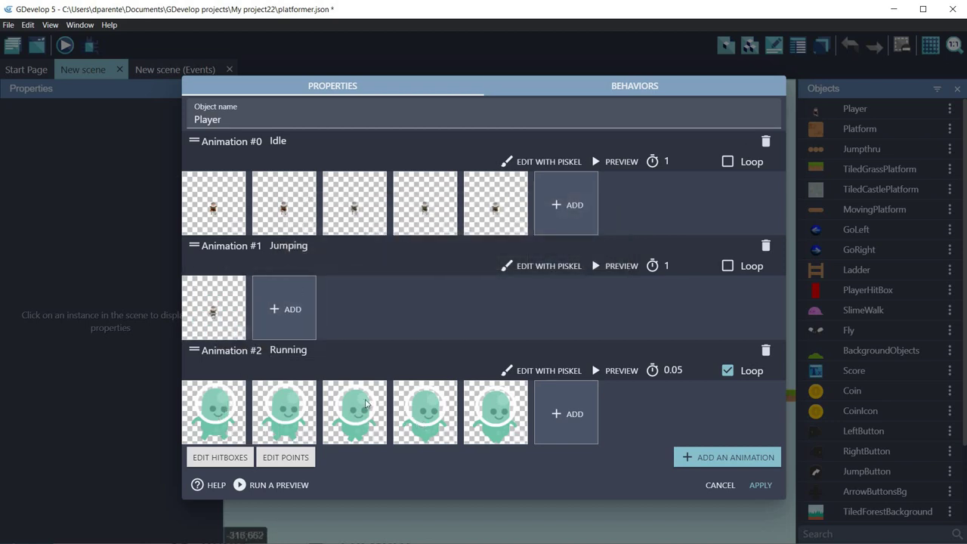
Add walk-R-1.png to walk-R-6.png to the Player's Running animation, copying the files into the project folder.
{"action": "left_click", "coordinate": [572, 415]}
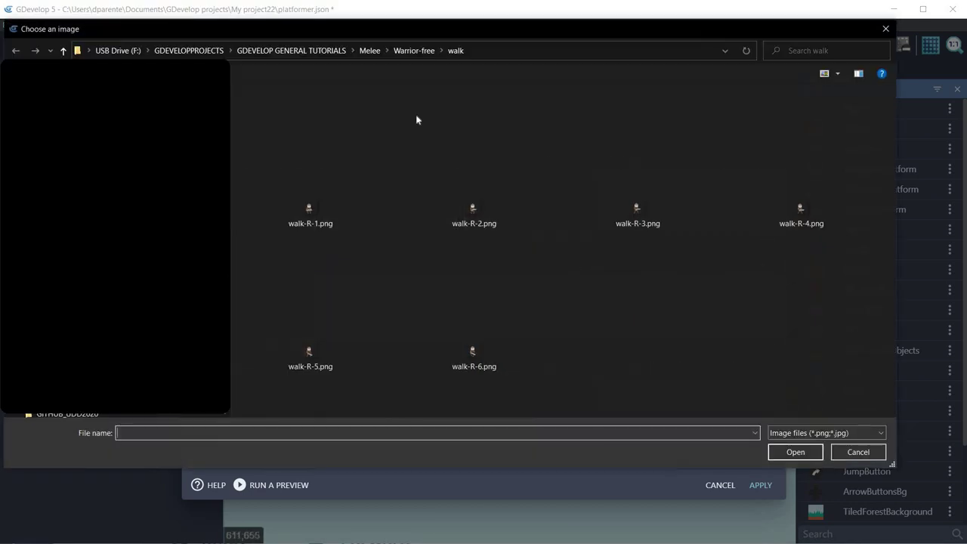
{"action": "left_click", "coordinate": [327, 174]}
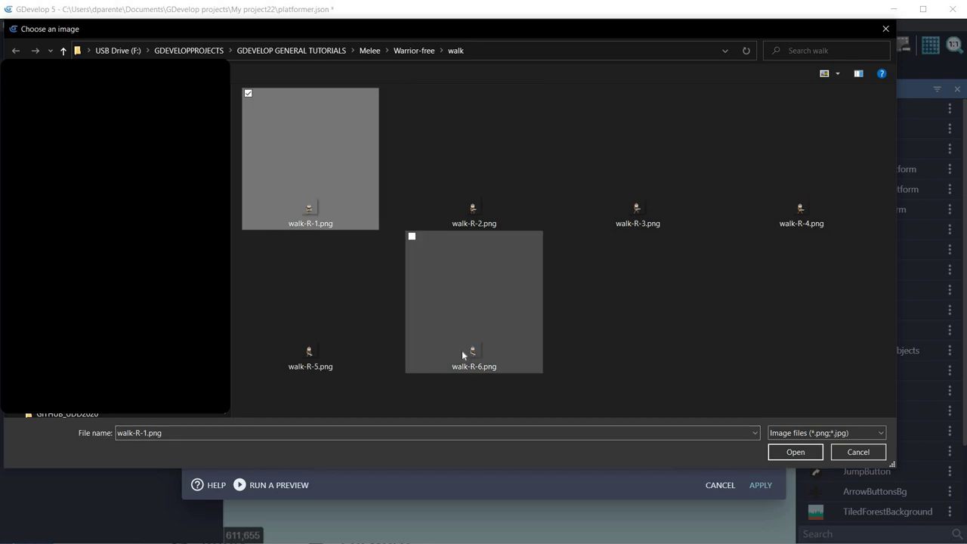
{"action": "left_click", "coordinate": [457, 348], "text": "shift"}
{"action": "left_click", "coordinate": [795, 453]}
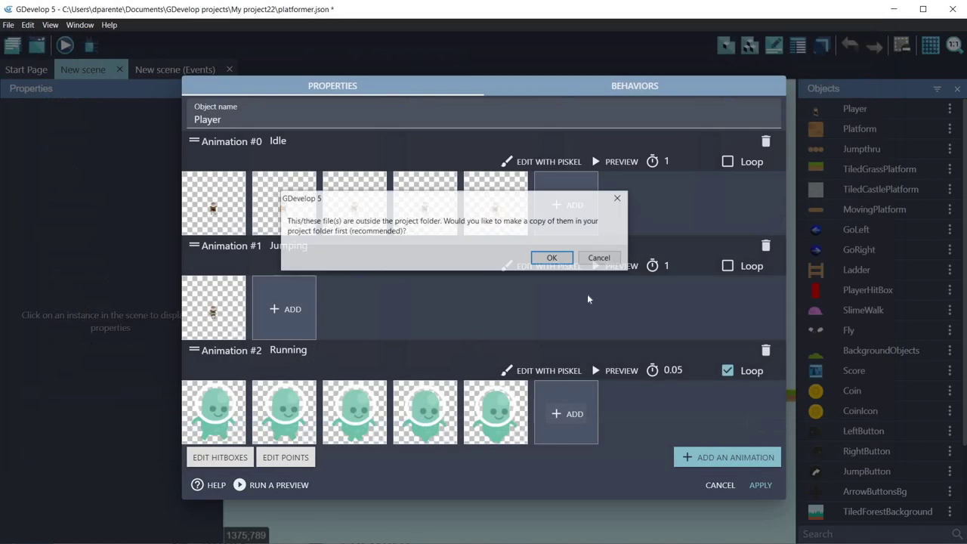
{"action": "left_click", "coordinate": [546, 258]}
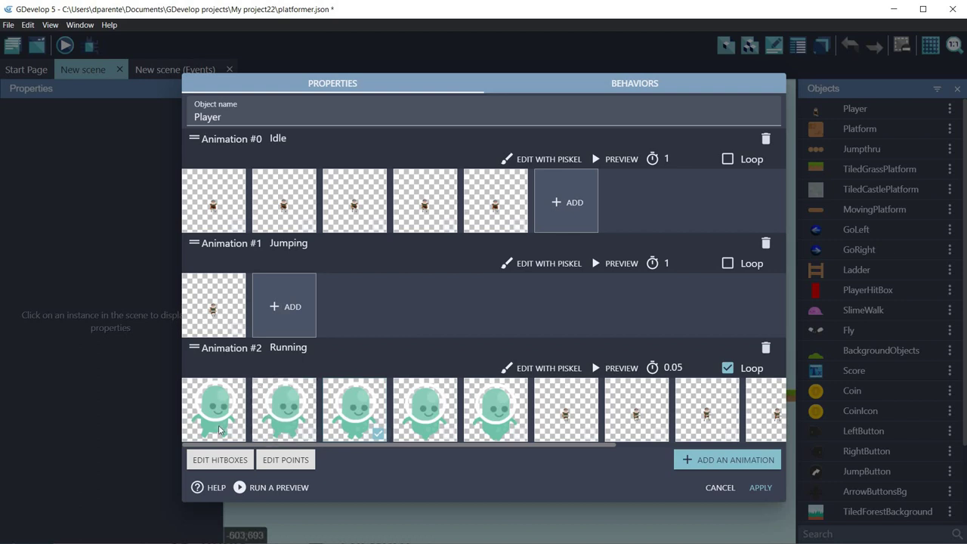
Delete all the old green alien frames from the Running animation.
{"action": "right_click", "coordinate": [219, 431]}
{"action": "left_click", "coordinate": [231, 436]}
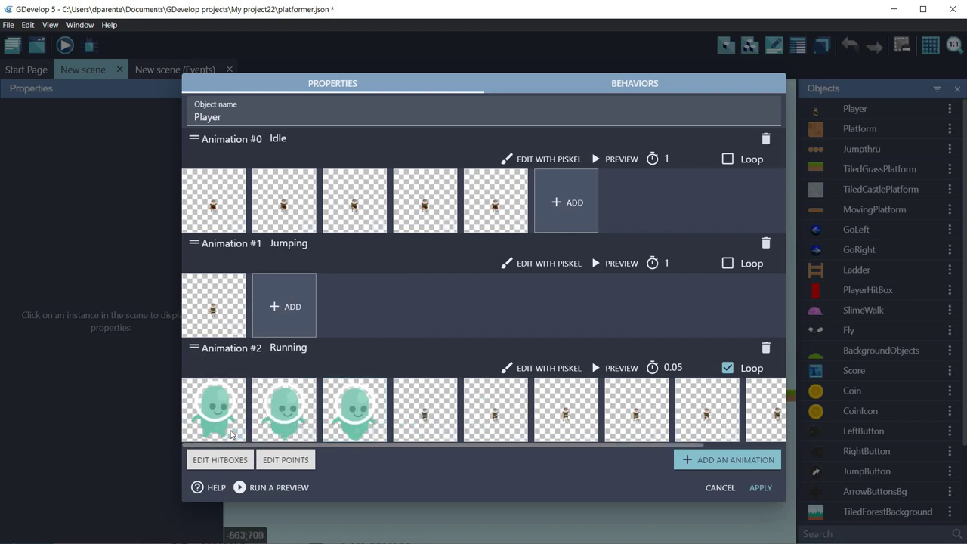
{"action": "left_click", "coordinate": [231, 436]}
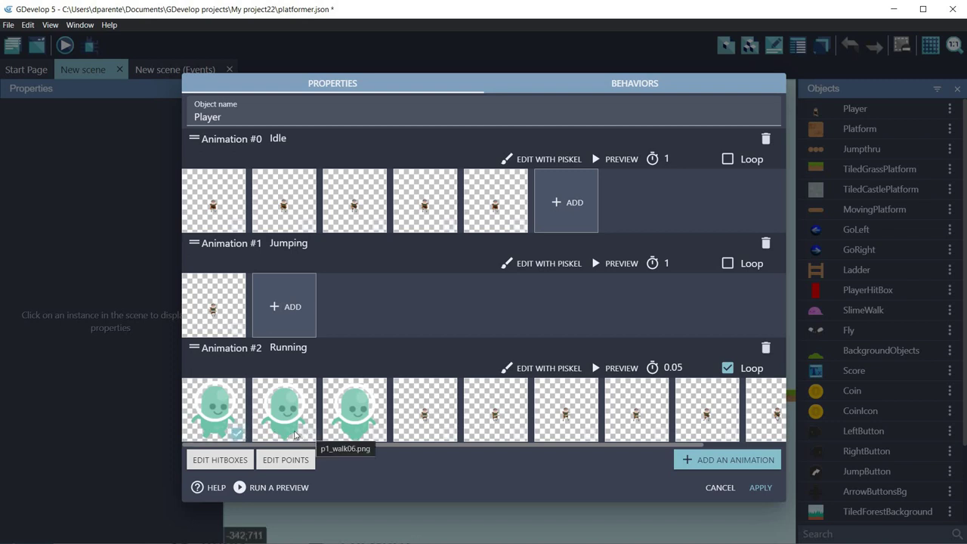
{"action": "left_click", "coordinate": [295, 434]}
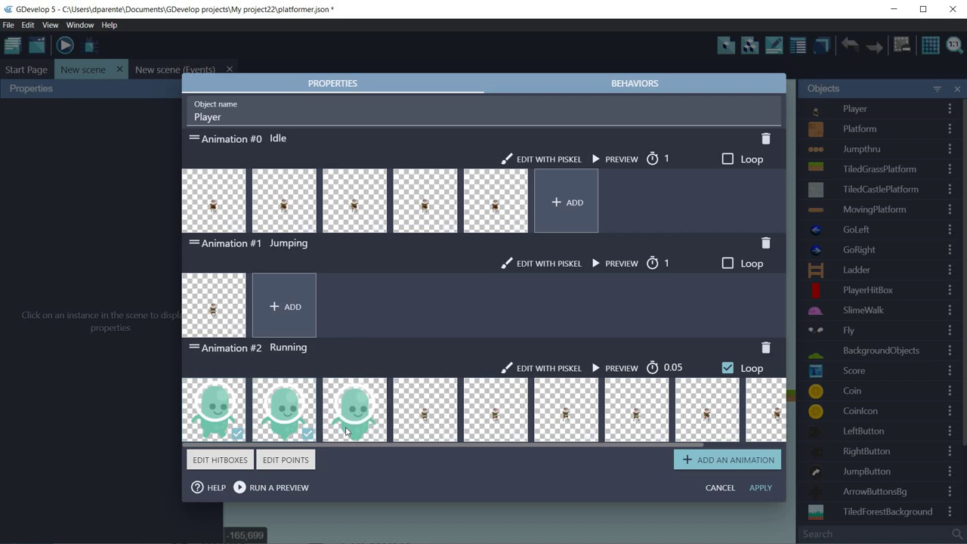
{"action": "right_click", "coordinate": [347, 432]}
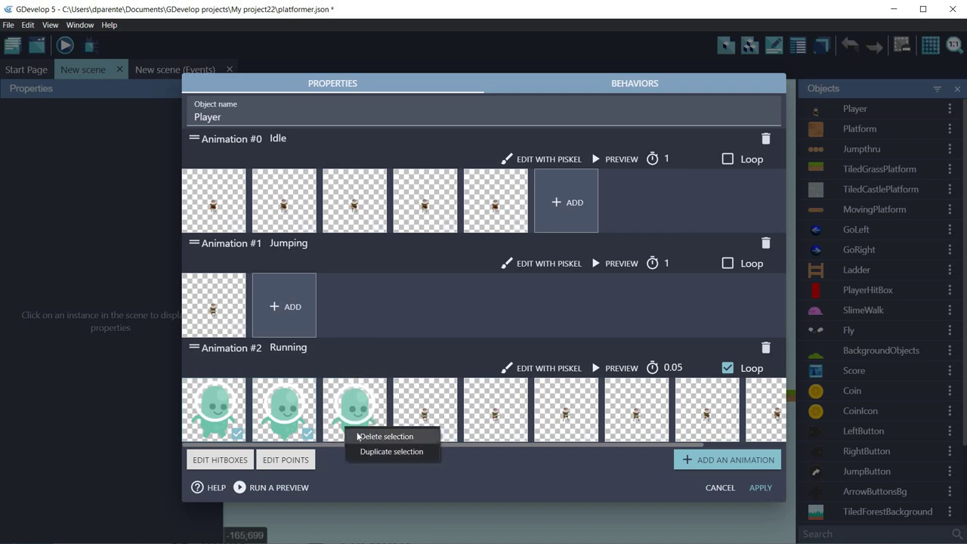
{"action": "left_click", "coordinate": [358, 436]}
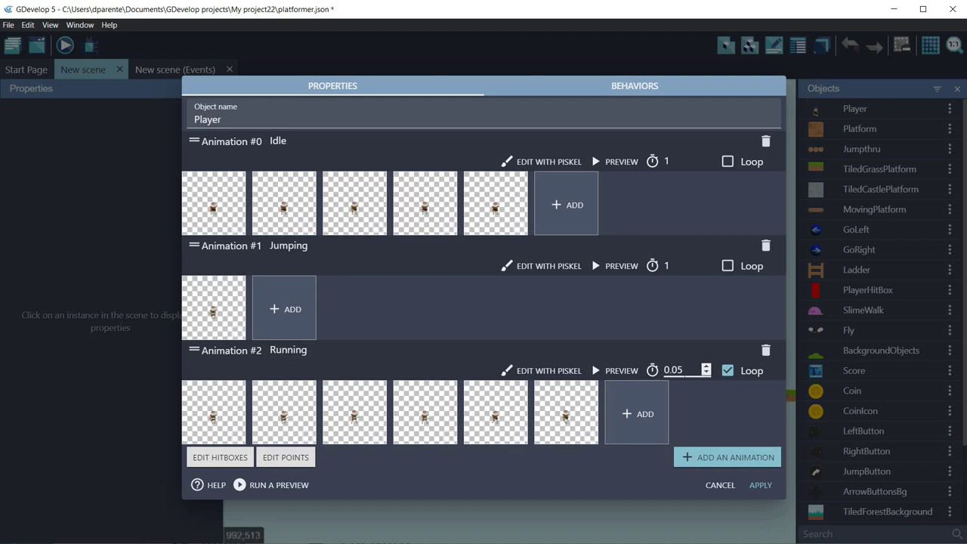
Set the time between frames to 0.125 for both the Running and Idle animations.
{"action": "key", "text": "ctrl+a"}
{"action": "type", "text": "0"}
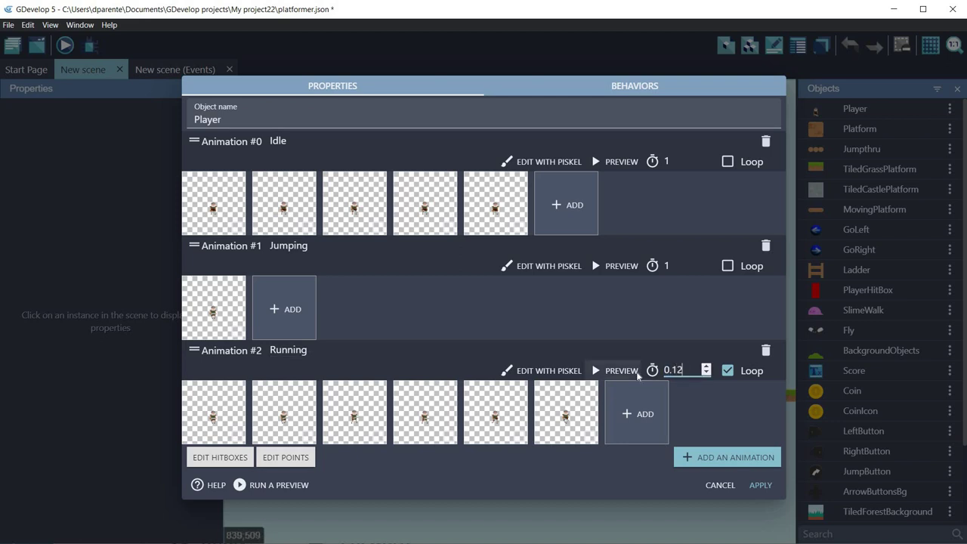
{"action": "left_click", "coordinate": [680, 161]}
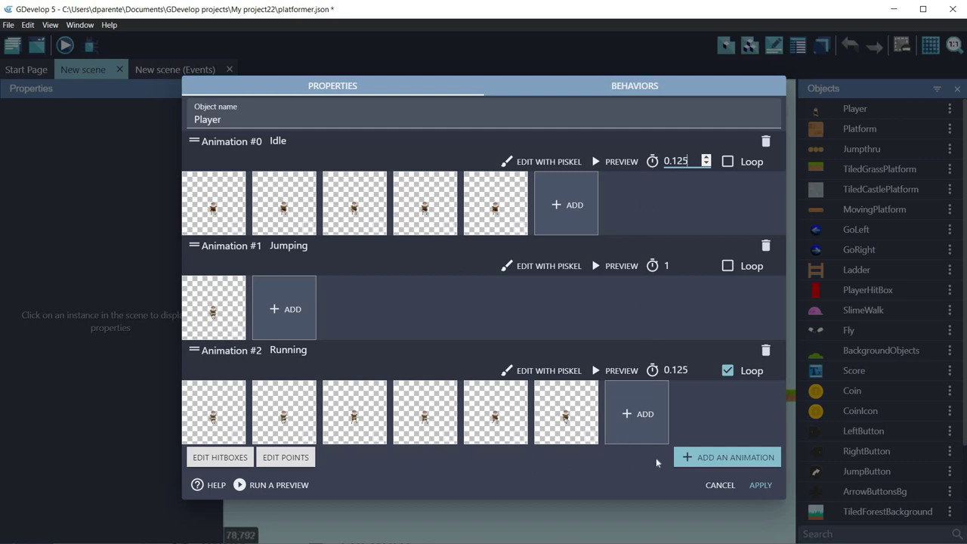
Add a new Player animation named attack with a time between frames of 0.125.
{"action": "left_click", "coordinate": [737, 457]}
{"action": "left_click", "coordinate": [350, 432]}
{"action": "type", "text": "A"}
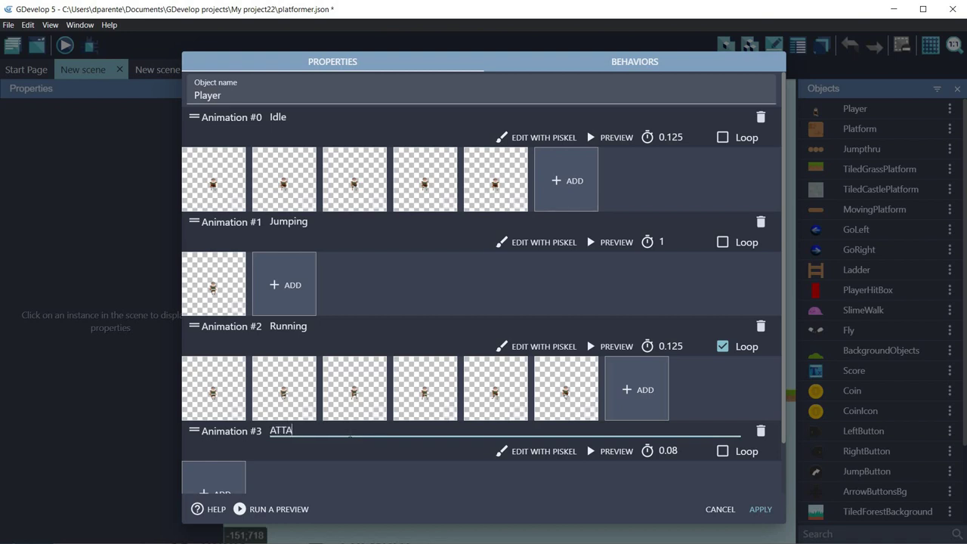
{"action": "key", "text": "BackSpace"}
{"action": "type", "text": "attack"}
{"action": "left_click", "coordinate": [648, 451]}
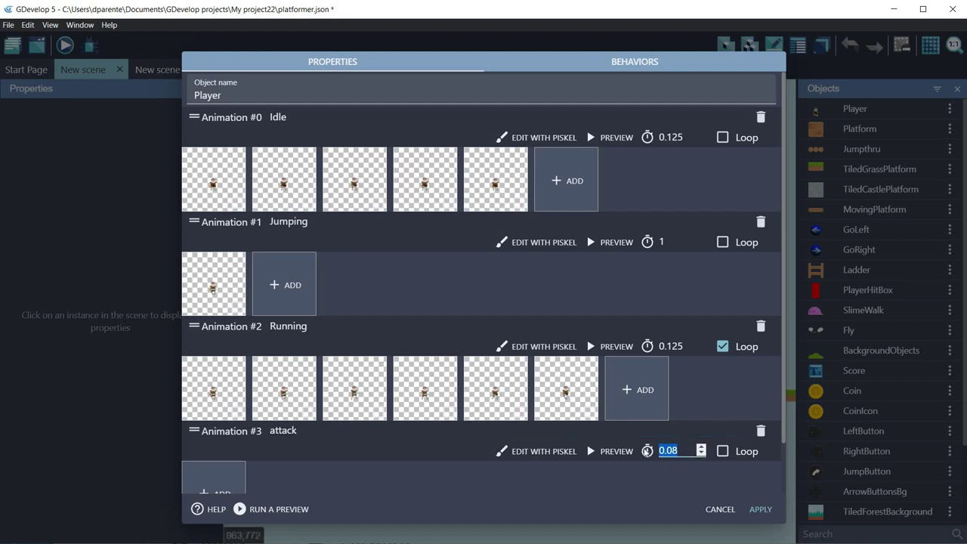
{"action": "type", "text": "0"}
{"action": "left_click", "coordinate": [225, 479]}
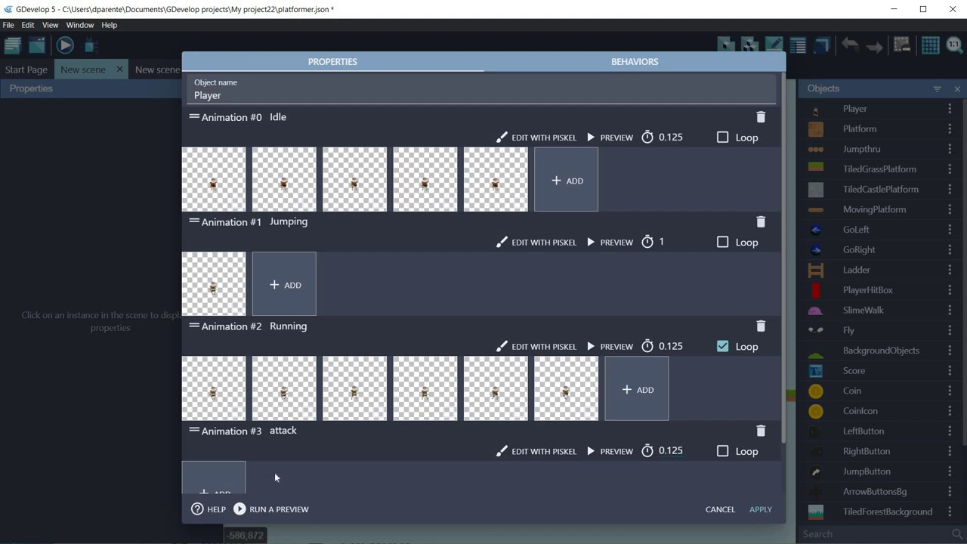
{"action": "scroll", "coordinate": [287, 465], "scroll_direction": "down", "scroll_amount": 2}
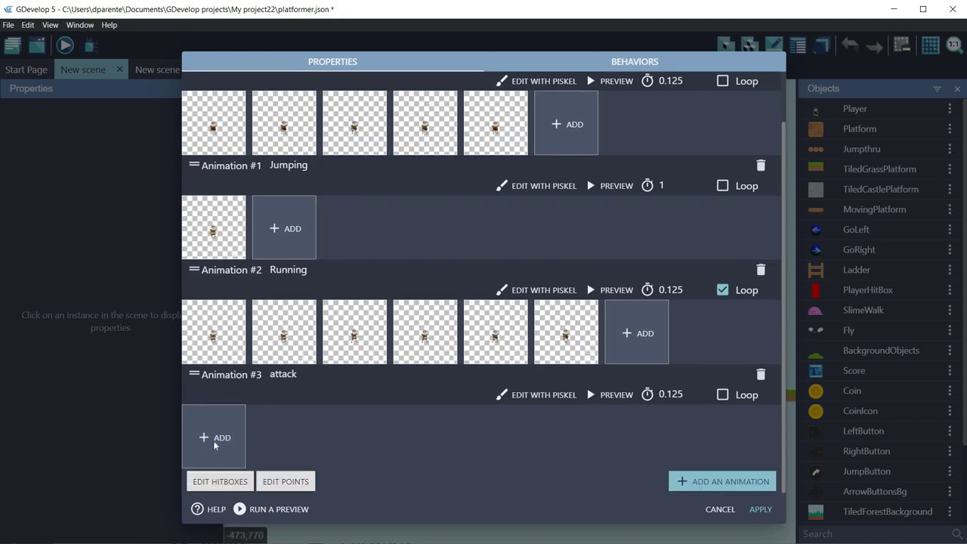
Add attack-1.png to attack-4.png from the attack01 folder to the Player's attack animation, copying the files into the project folder.
{"action": "left_click", "coordinate": [214, 438]}
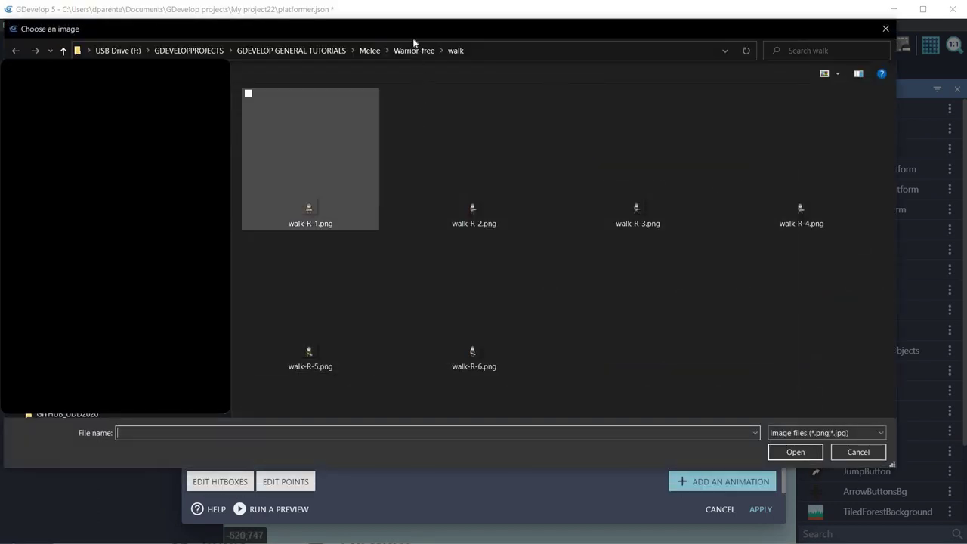
{"action": "left_click", "coordinate": [413, 52]}
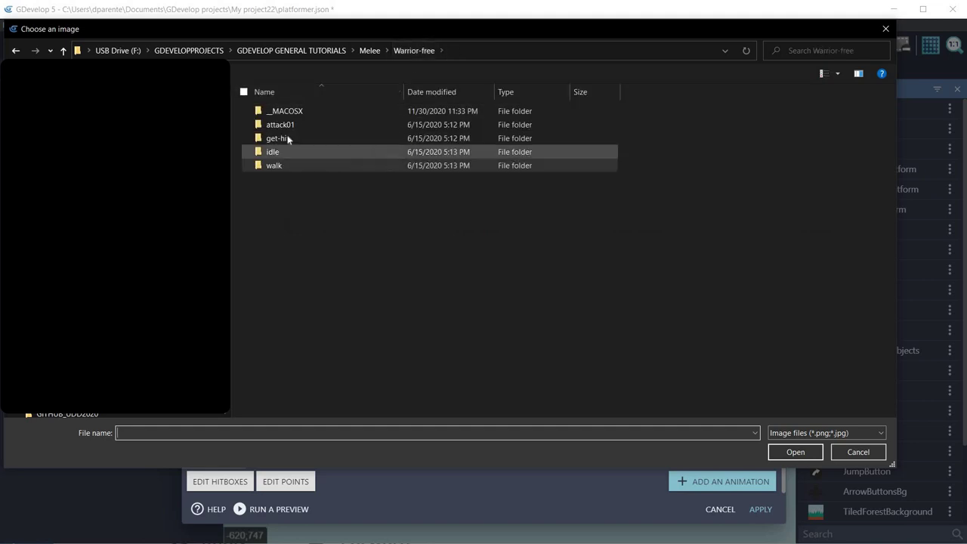
{"action": "double_click", "coordinate": [284, 125]}
{"action": "left_click", "coordinate": [287, 113]}
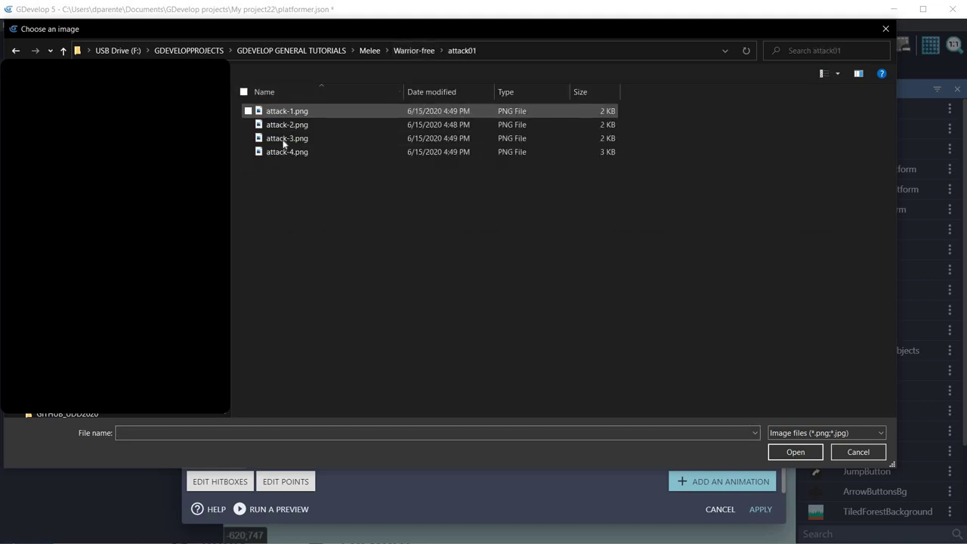
{"action": "left_click", "coordinate": [287, 152], "text": "shift"}
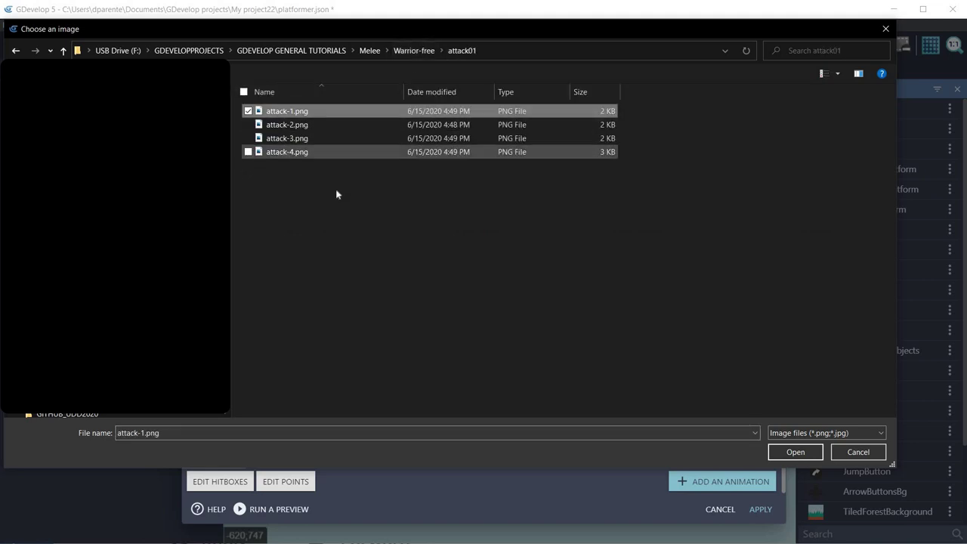
{"action": "left_click", "coordinate": [796, 452]}
{"action": "left_click", "coordinate": [554, 259]}
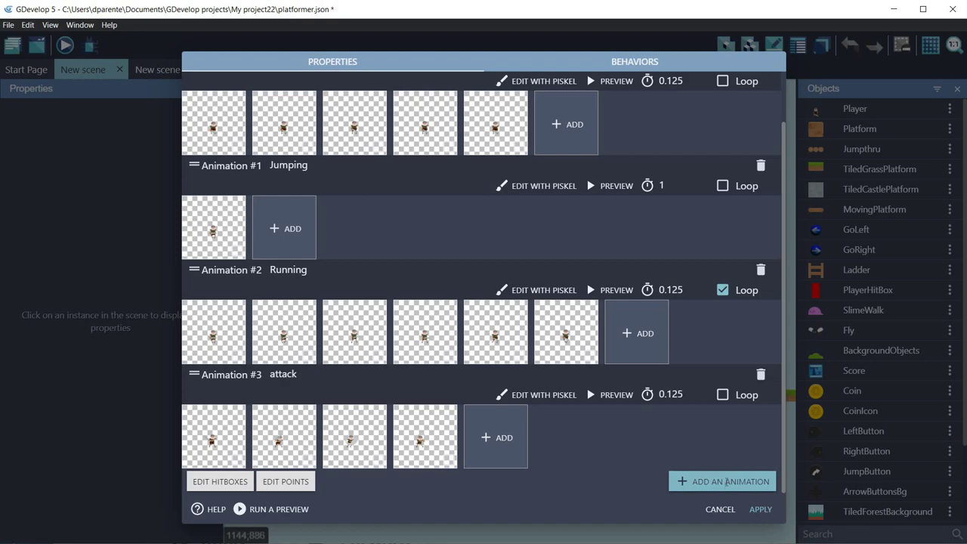
Add a new Player animation named hit.
{"action": "left_click", "coordinate": [727, 482]}
{"action": "left_click", "coordinate": [327, 374]}
{"action": "type", "text": "h"}
Add get-hit-1.png to get-hit-4.png from the get-hit folder to the hit animation, copying the files into the project folder.
{"action": "left_click", "coordinate": [228, 438]}
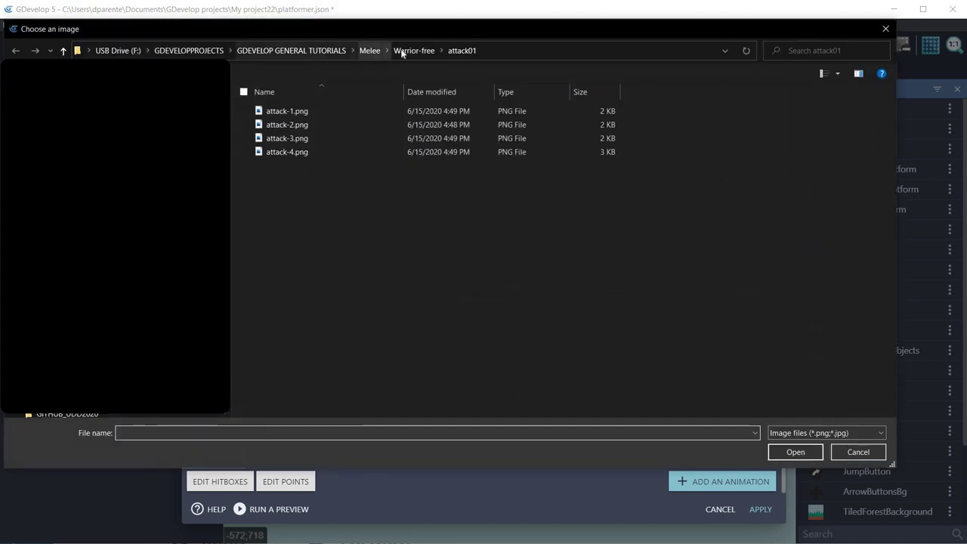
{"action": "left_click", "coordinate": [408, 51]}
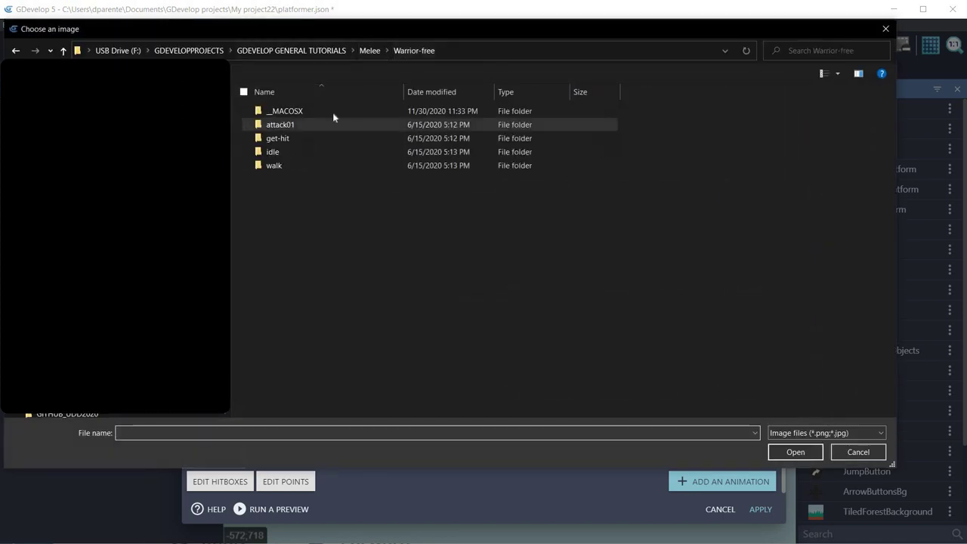
{"action": "double_click", "coordinate": [278, 140]}
{"action": "left_click", "coordinate": [290, 112]}
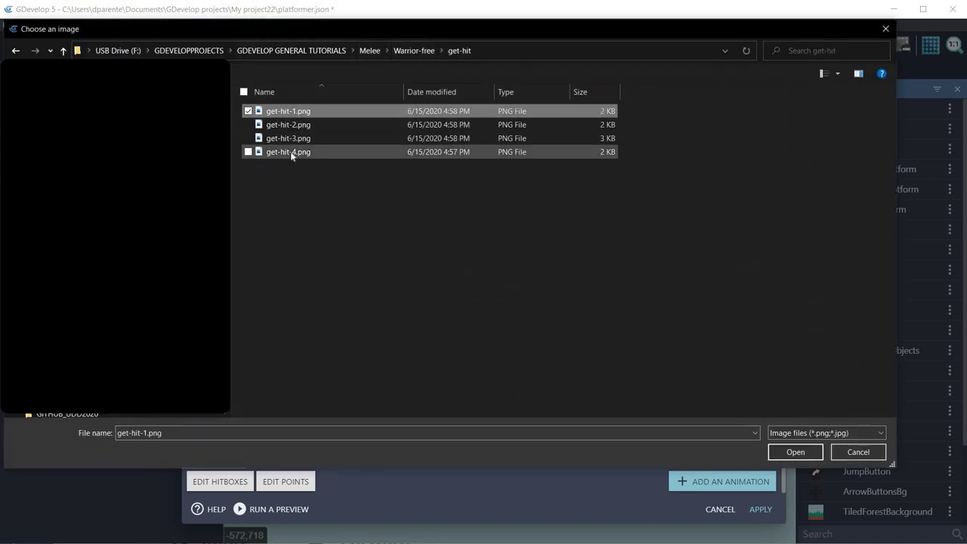
{"action": "left_click", "coordinate": [291, 153], "text": "shift"}
{"action": "left_click", "coordinate": [796, 452]}
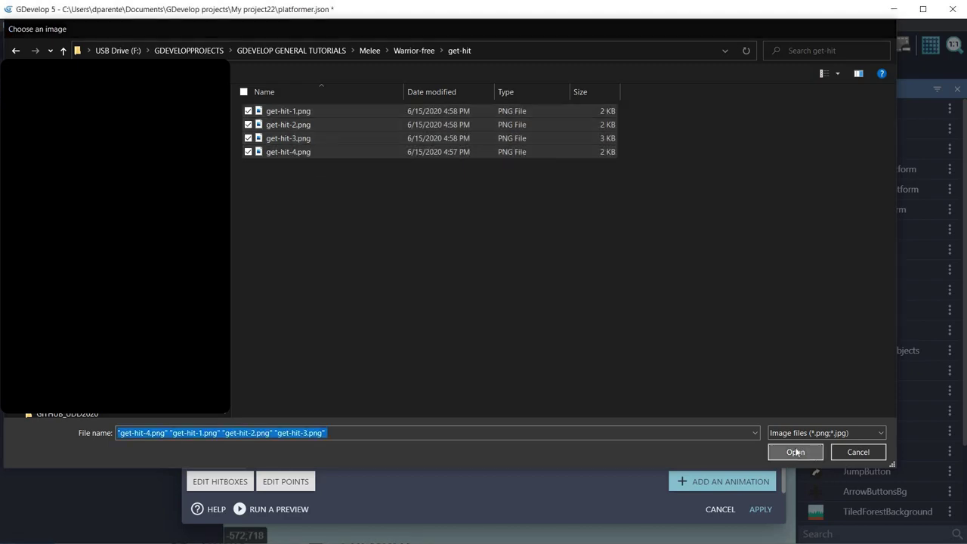
{"action": "left_click", "coordinate": [554, 258]}
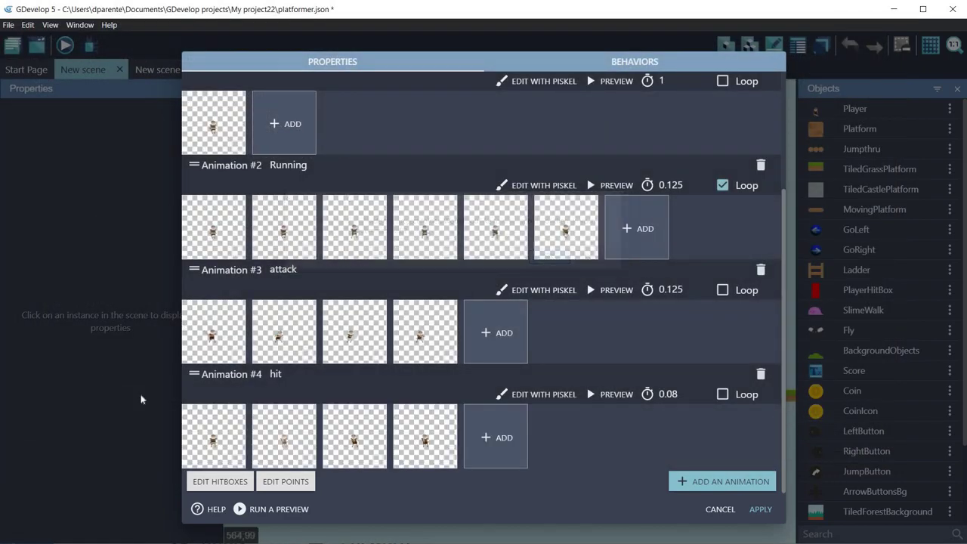
Move the Player's Origin point to the warrior's feet, at about X 15.4 and Y 33.1, and apply the object changes.
{"action": "left_click", "coordinate": [285, 482]}
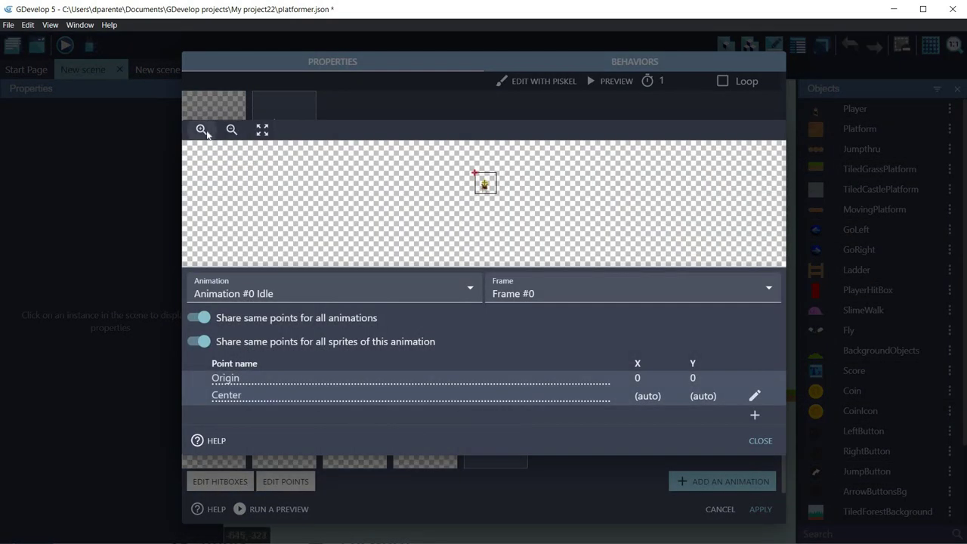
{"action": "left_click", "coordinate": [203, 131]}
{"action": "left_click", "coordinate": [203, 131]}
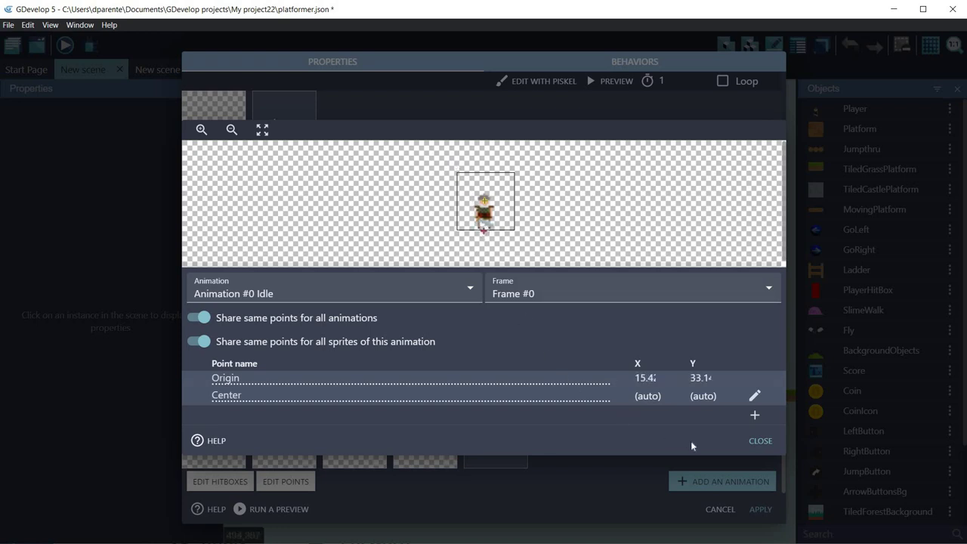
{"action": "left_click", "coordinate": [762, 474]}
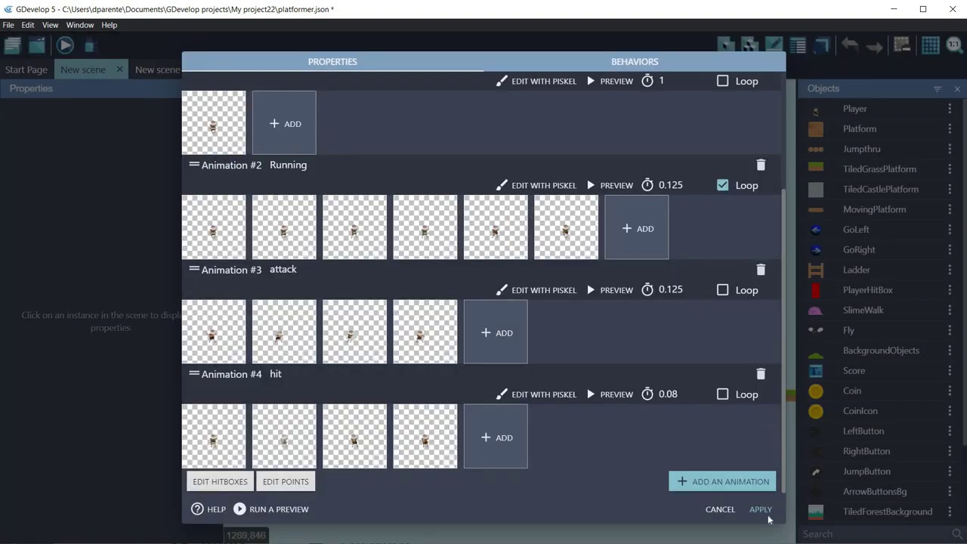
{"action": "left_click", "coordinate": [761, 510]}
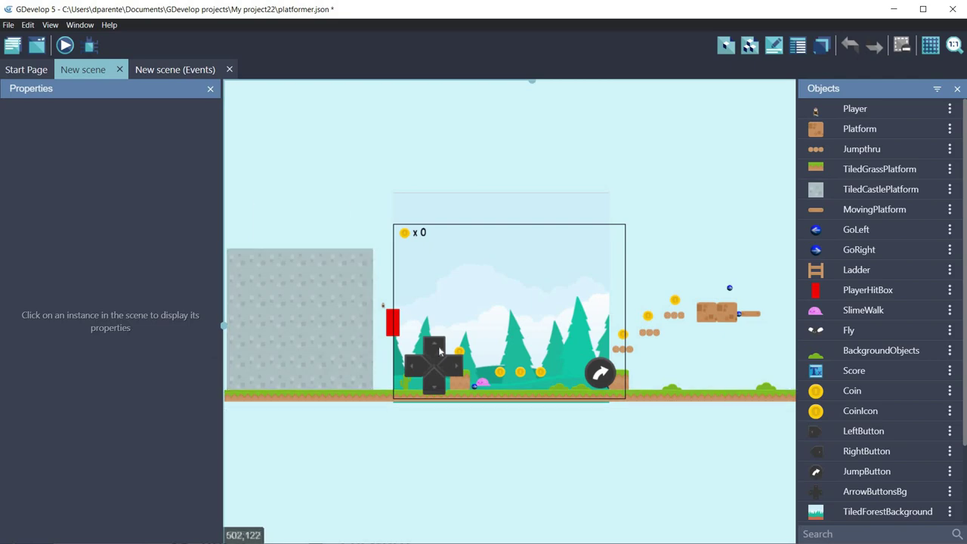
Move the PlayerHitBox's Origin point to the bottom centre of its red rectangle and apply the object changes.
{"action": "double_click", "coordinate": [856, 288]}
{"action": "left_click", "coordinate": [287, 355]}
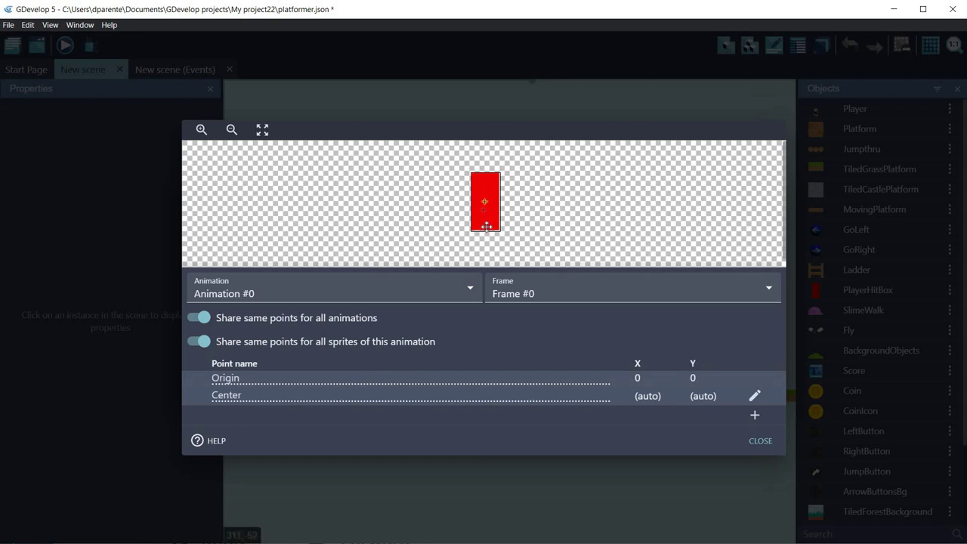
{"action": "left_click", "coordinate": [752, 442]}
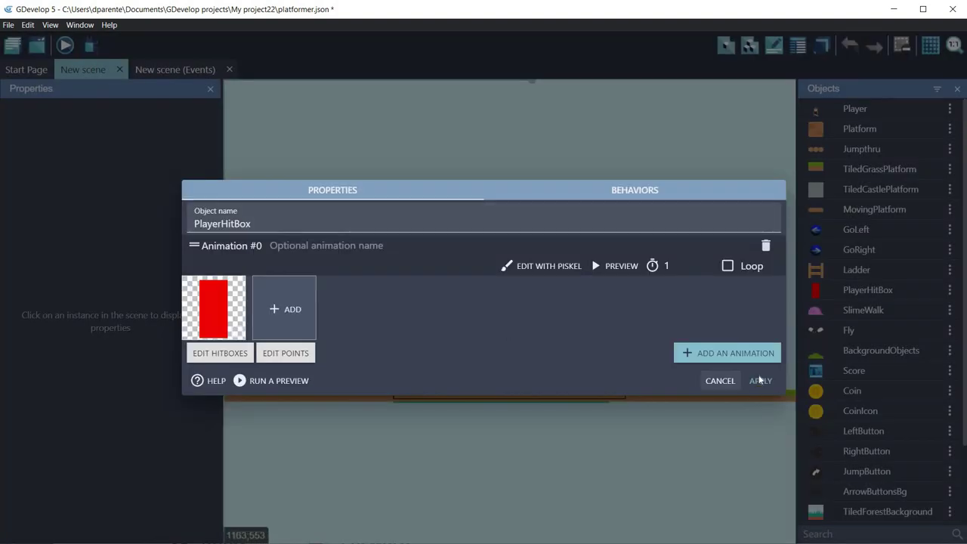
{"action": "left_click", "coordinate": [720, 381]}
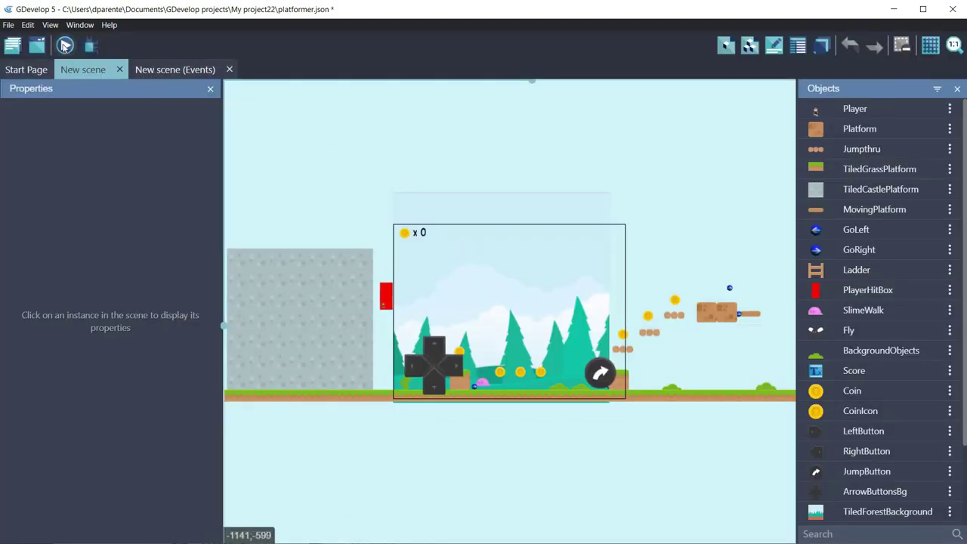
Preview the game and test the warrior running, jumping, collecting coins and using the ladder through the level, and close the preview.
{"action": "left_click", "coordinate": [64, 47]}
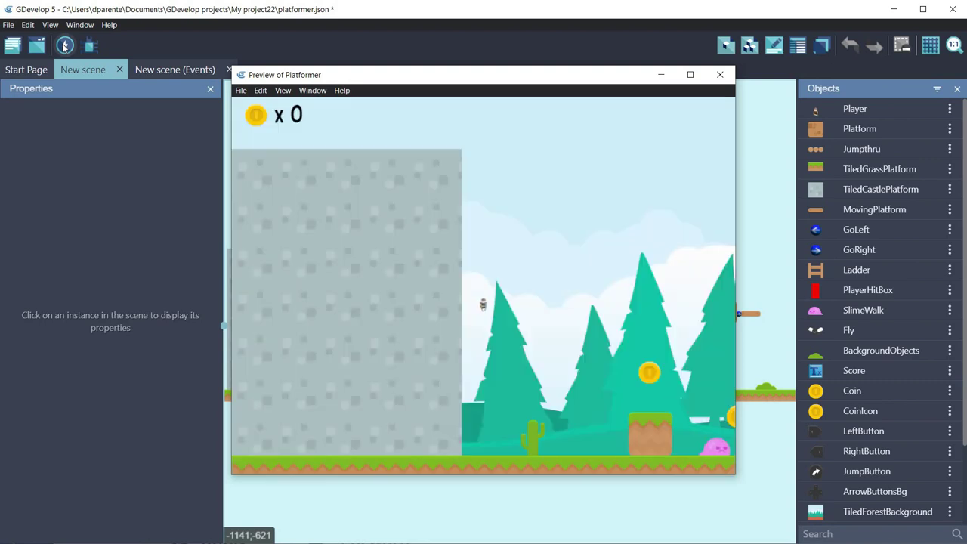
{"action": "key", "text": "Right"}
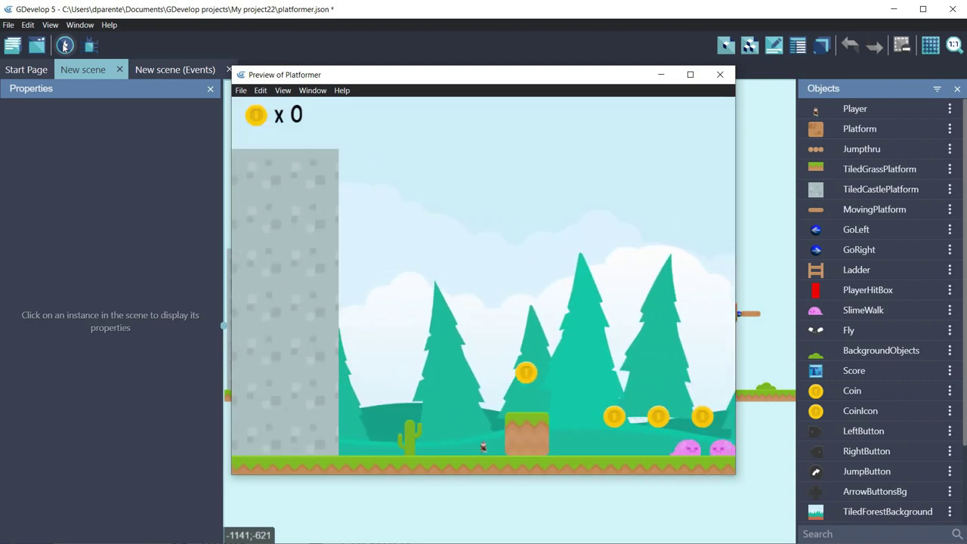
{"action": "key", "text": "space"}
{"action": "key", "text": "Right"}
{"action": "key", "text": "space"}
{"action": "key", "text": "Right"}
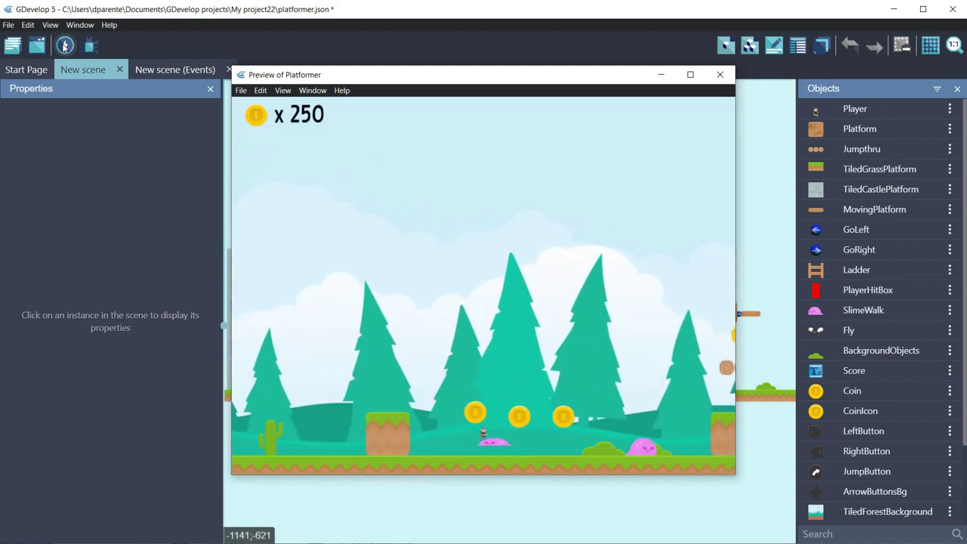
{"action": "key", "text": "Right"}
{"action": "key", "text": "space"}
{"action": "key", "text": "Right"}
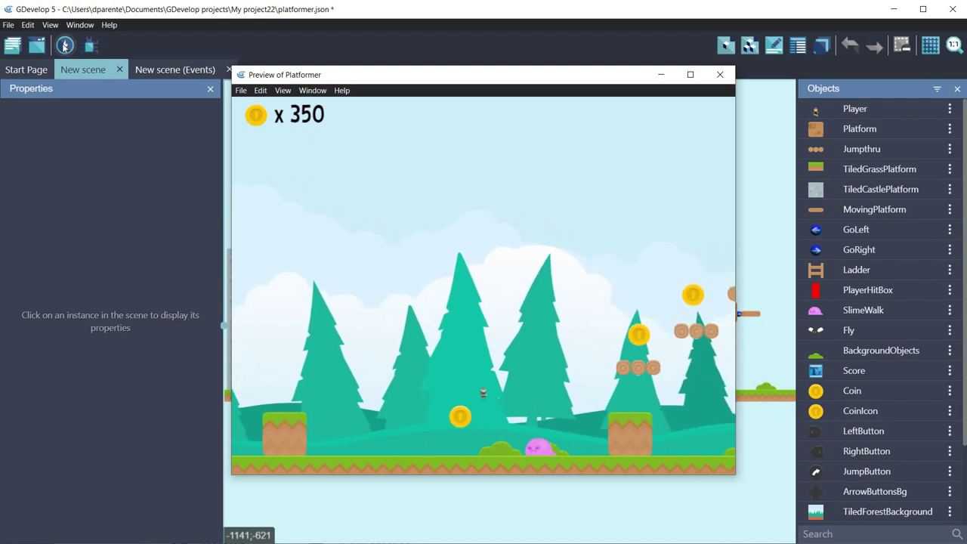
{"action": "key", "text": "Right"}
{"action": "key", "text": "space"}
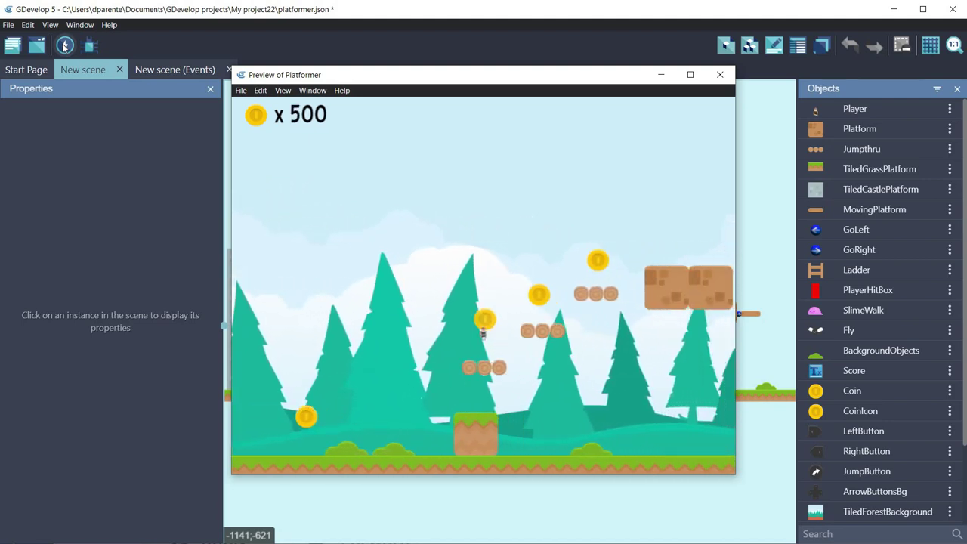
{"action": "key", "text": "Right"}
{"action": "key", "text": "space"}
{"action": "key", "text": "Right"}
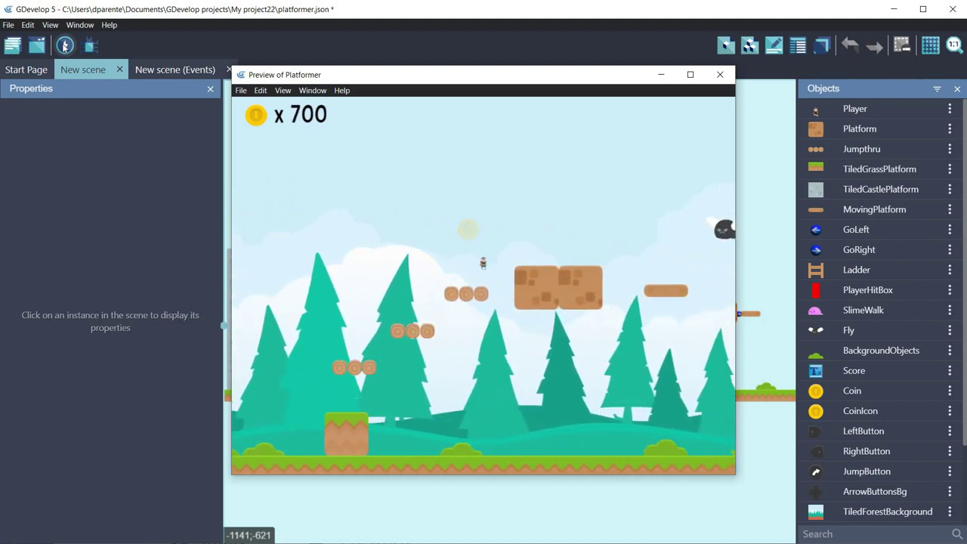
{"action": "key", "text": "space"}
{"action": "key", "text": "Right"}
{"action": "key", "text": "space"}
{"action": "key", "text": "Right"}
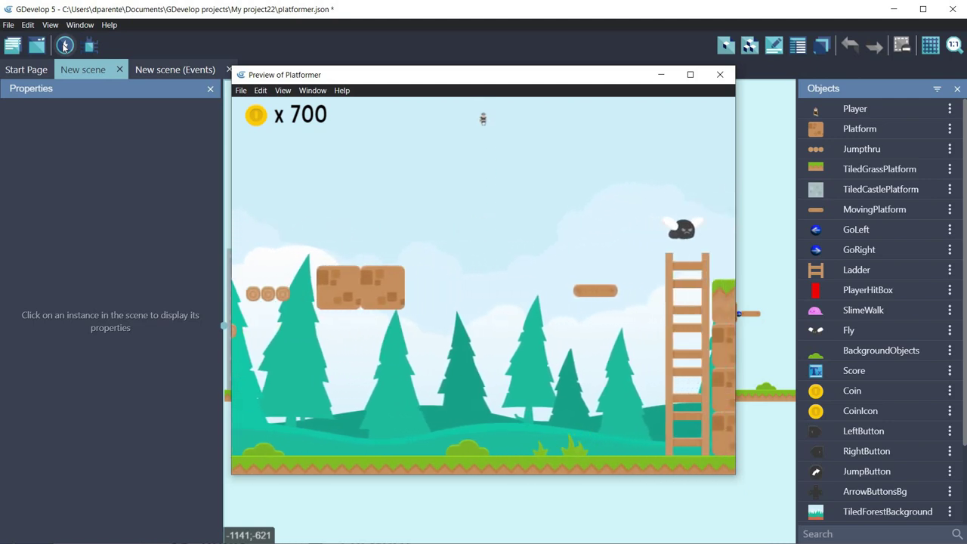
{"action": "key", "text": "Up"}
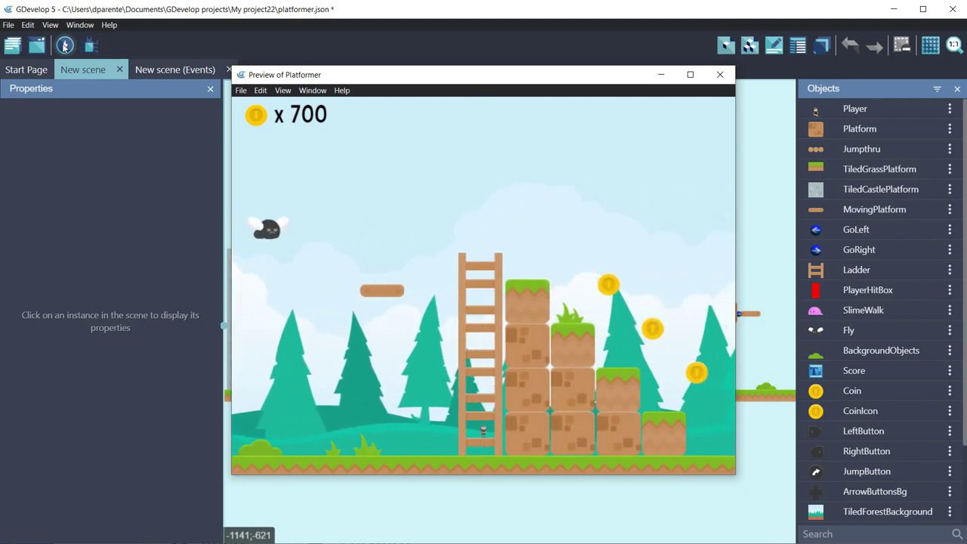
{"action": "key", "text": "space"}
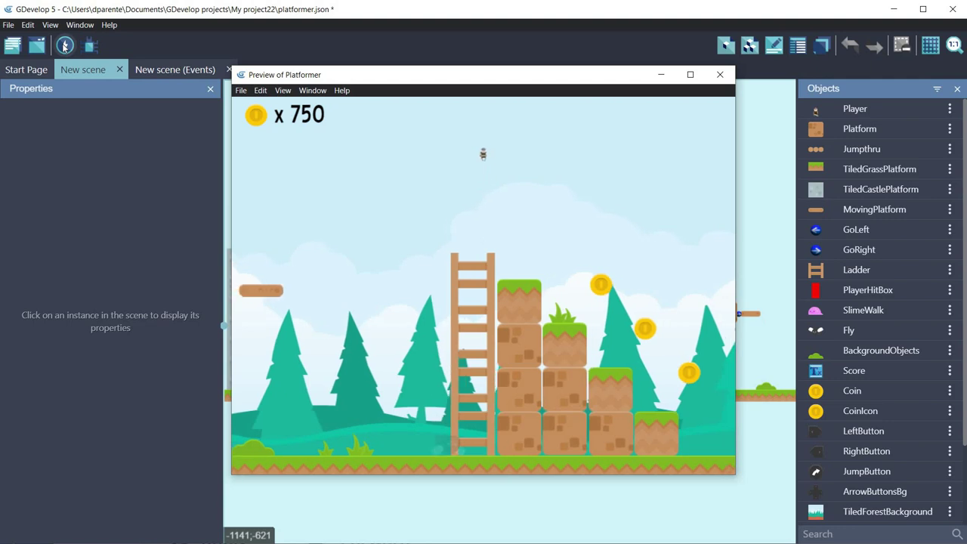
{"action": "key", "text": "Right"}
{"action": "key", "text": "Right"}
{"action": "key", "text": "space"}
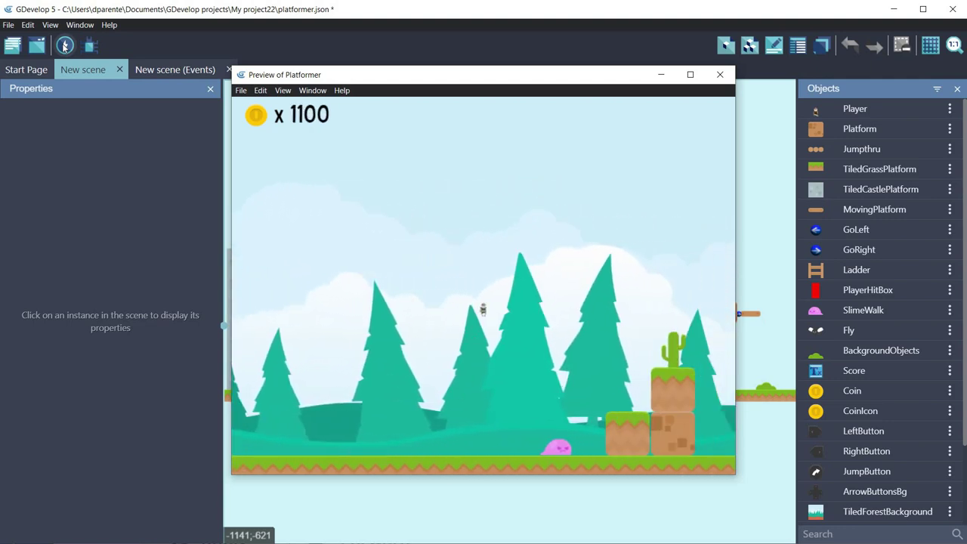
{"action": "key", "text": "Right"}
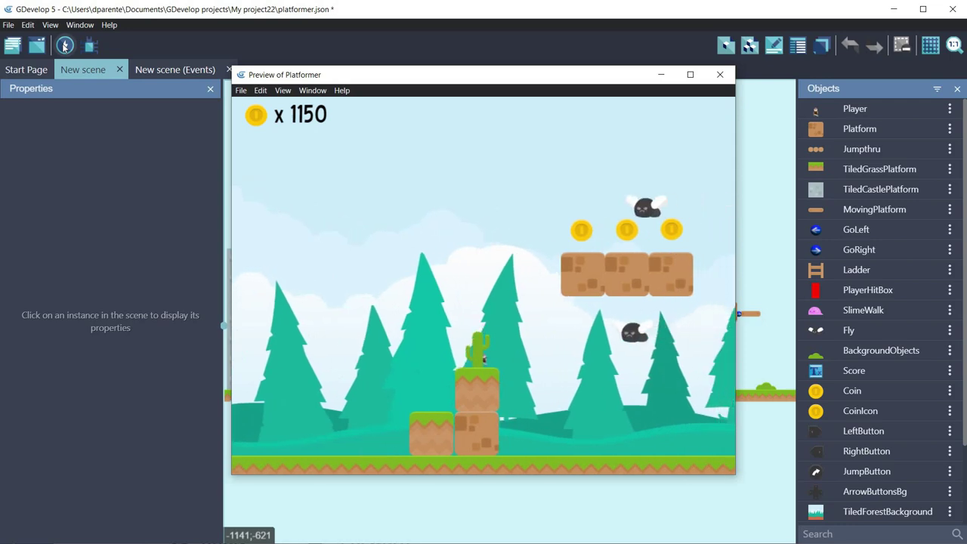
{"action": "key", "text": "Right"}
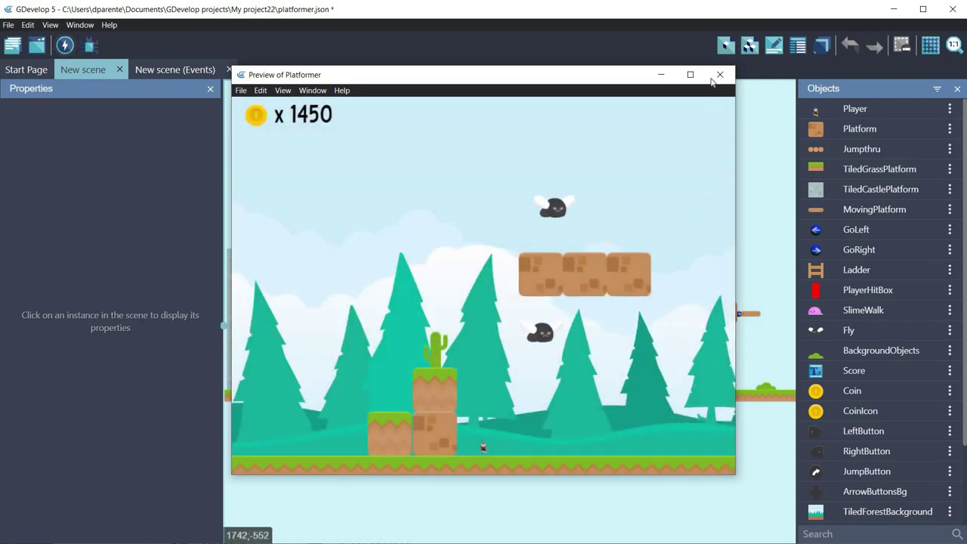
{"action": "left_click", "coordinate": [720, 74]}
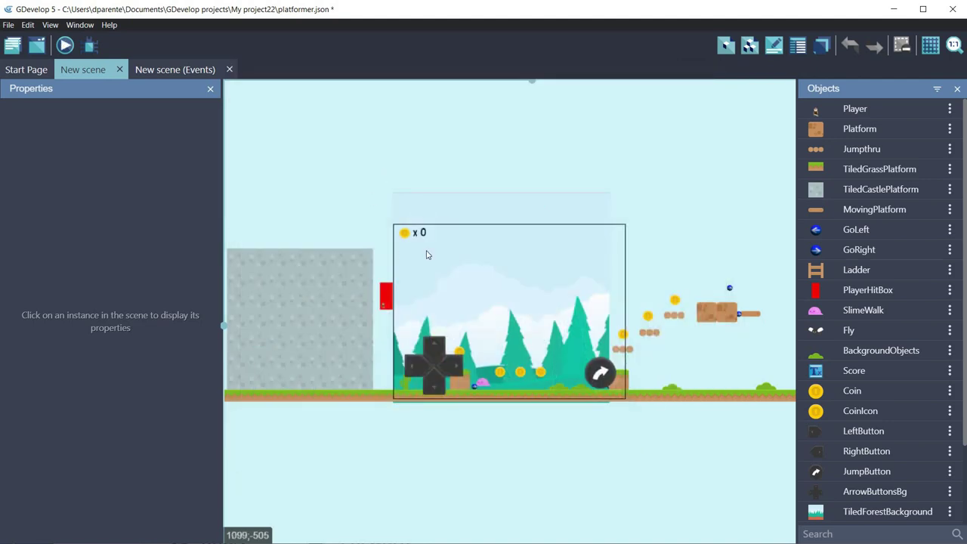
Enlarge the Player instance in the scene to a custom size of about 897 by 897.
{"action": "left_click", "coordinate": [385, 309]}
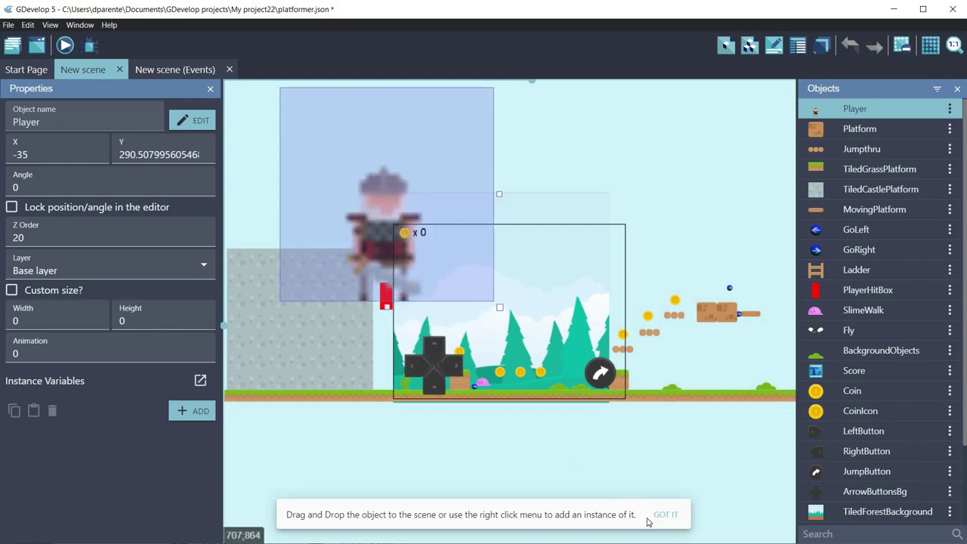
{"action": "left_click_drag", "start_coordinate": [650, 541], "coordinate": [645, 530]}
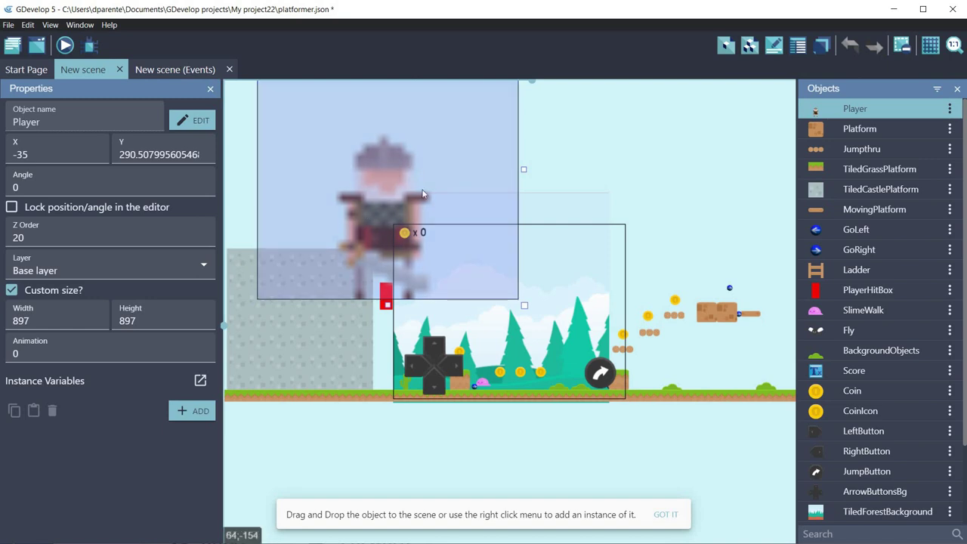
Set the project's scale mode to Nearest (no antialiasing, good for pixel perfect games) in the game properties and apply the change.
{"action": "left_click", "coordinate": [11, 47]}
{"action": "left_click", "coordinate": [77, 64]}
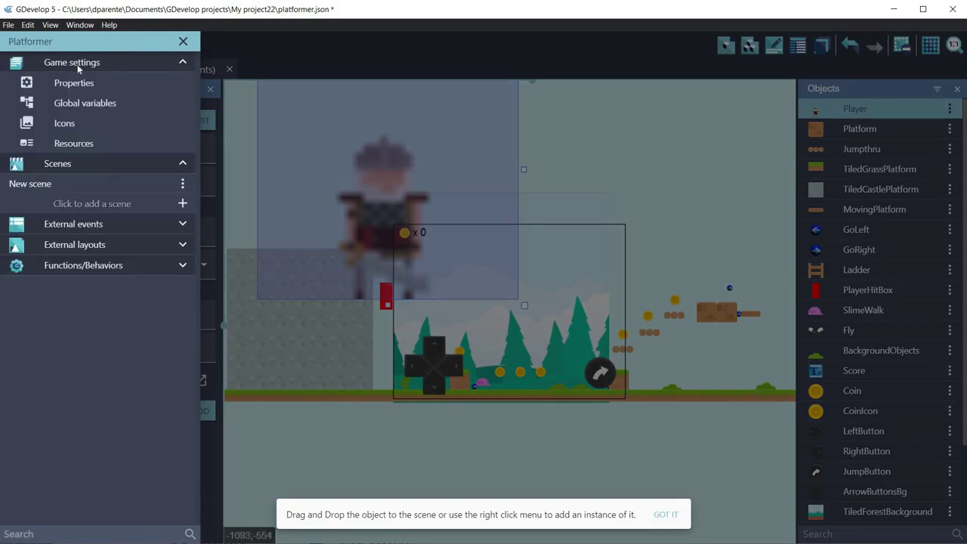
{"action": "left_click", "coordinate": [84, 89]}
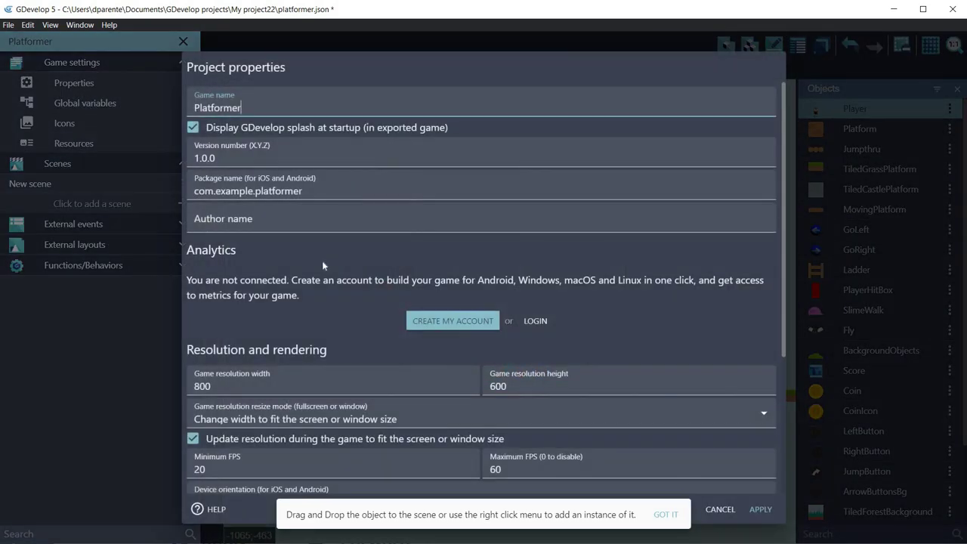
{"action": "scroll", "coordinate": [369, 333], "scroll_direction": "down", "scroll_amount": 3}
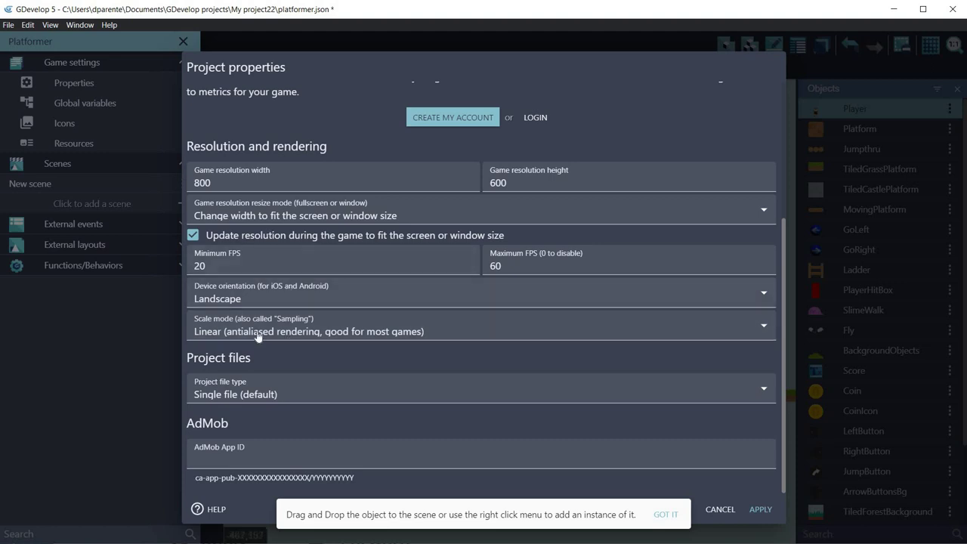
{"action": "left_click", "coordinate": [298, 337]}
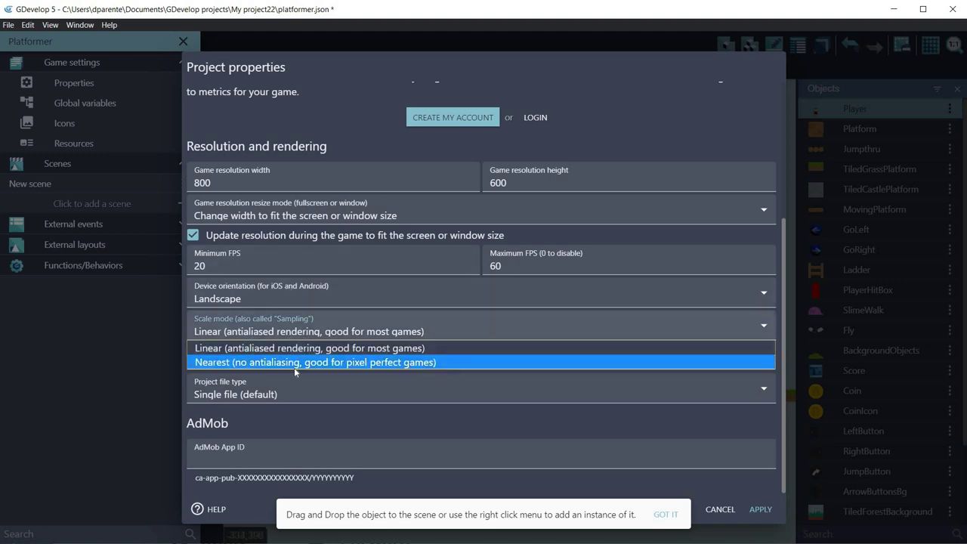
{"action": "left_click", "coordinate": [296, 367]}
{"action": "left_click", "coordinate": [765, 519]}
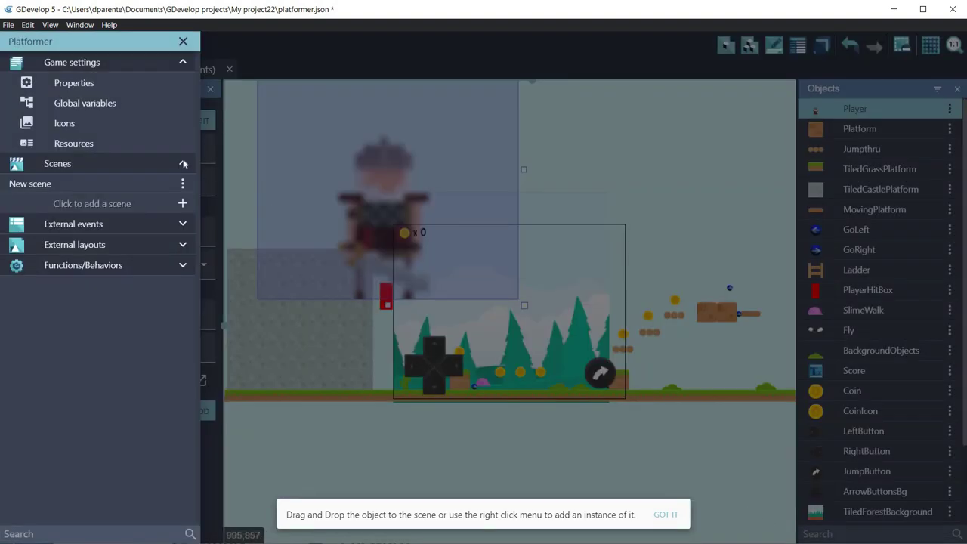
Open the project resources and examine the properties of the get-hit and idle images, including their smoothing setting.
{"action": "left_click", "coordinate": [81, 143]}
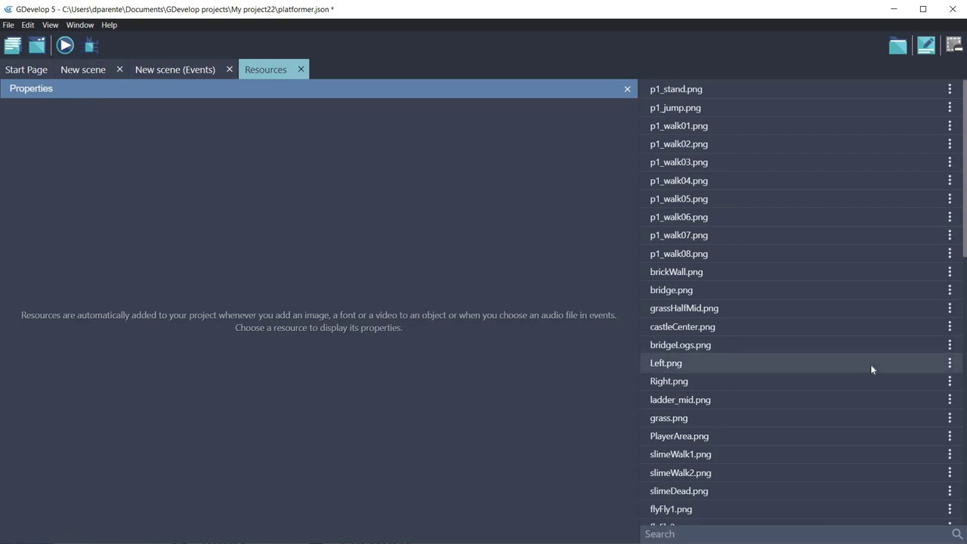
{"action": "scroll", "coordinate": [737, 353], "scroll_direction": "down", "scroll_amount": 10}
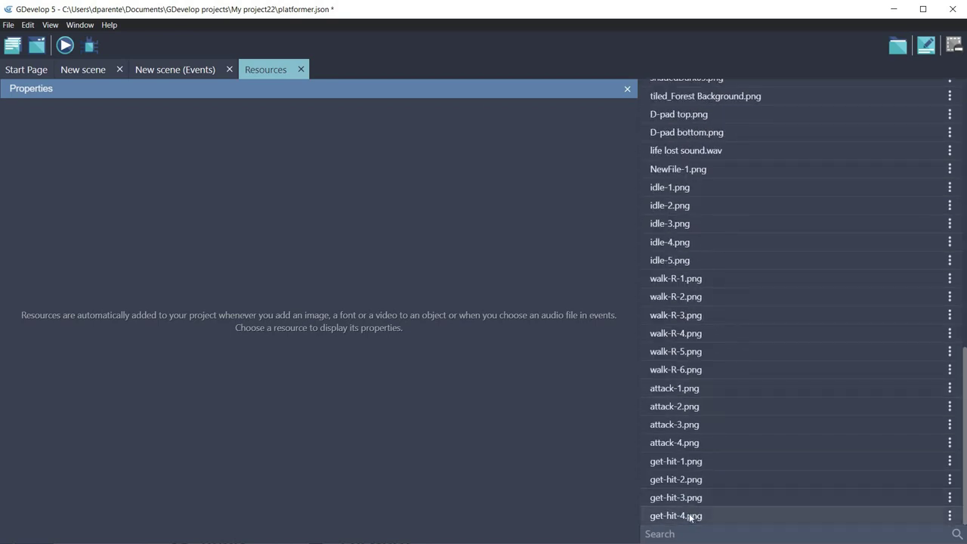
{"action": "left_click", "coordinate": [691, 517]}
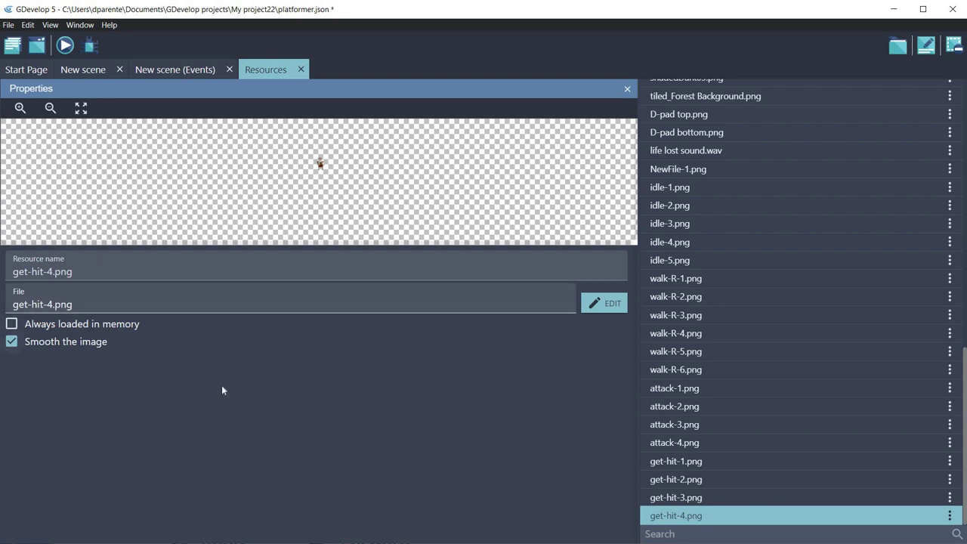
{"action": "left_click", "coordinate": [688, 505]}
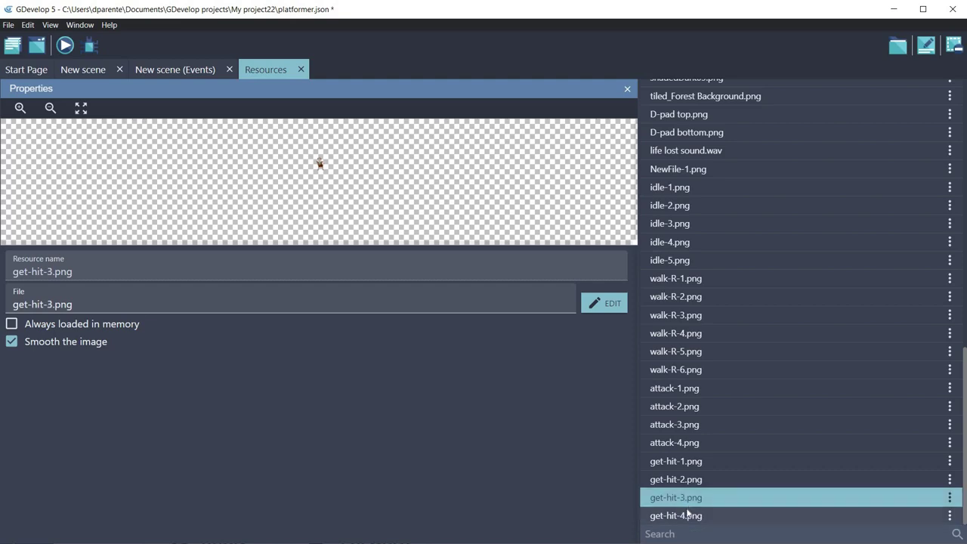
{"action": "left_click", "coordinate": [691, 515]}
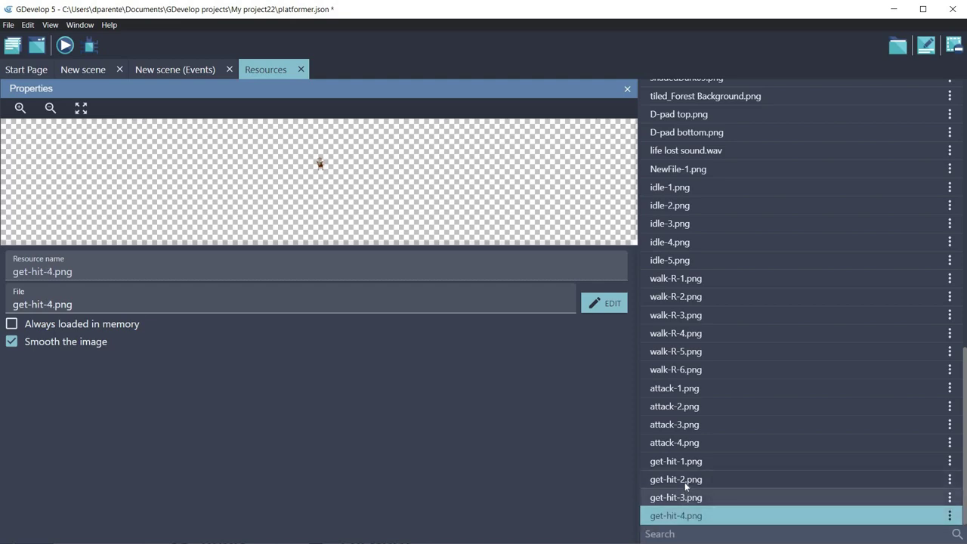
{"action": "left_click", "coordinate": [684, 483]}
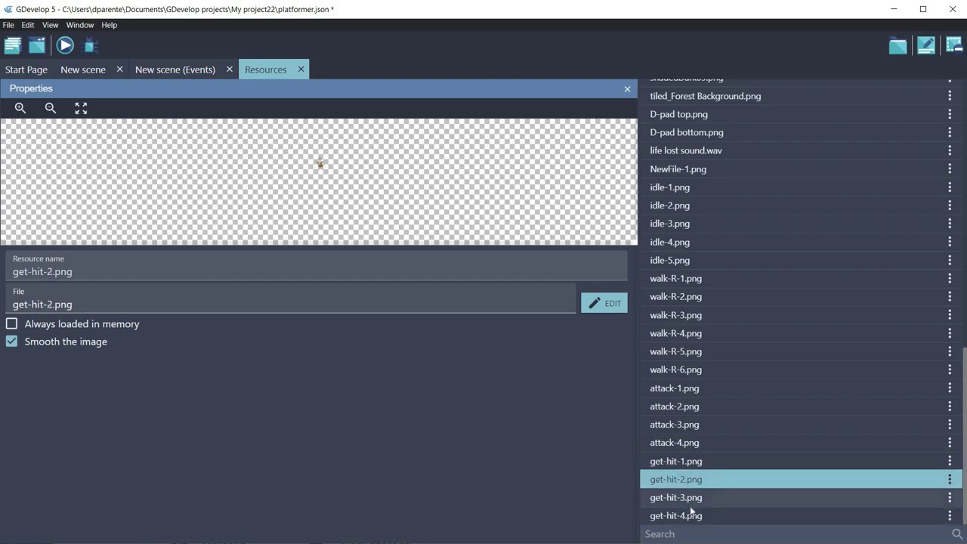
{"action": "left_click", "coordinate": [691, 505]}
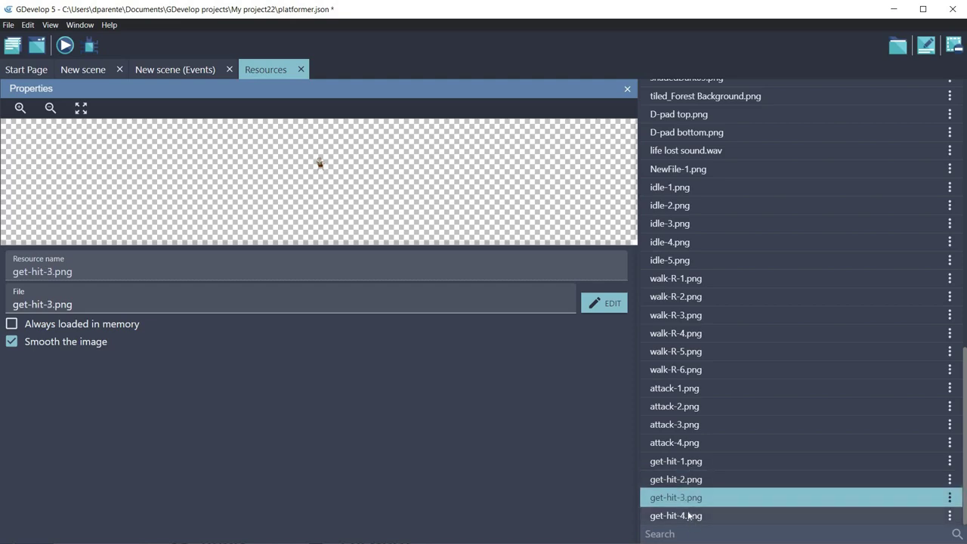
{"action": "left_click", "coordinate": [689, 516]}
{"action": "left_click", "coordinate": [689, 499]}
{"action": "left_click", "coordinate": [689, 481]}
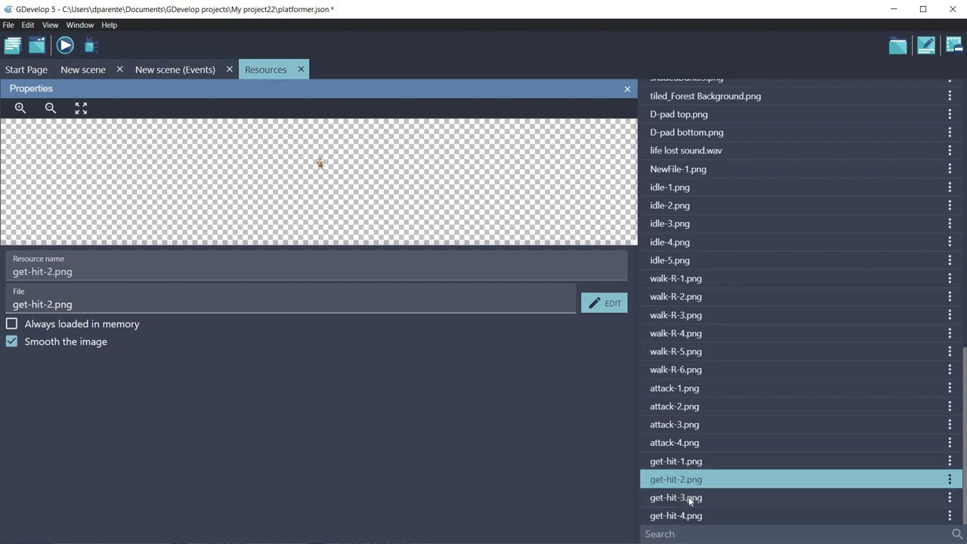
{"action": "left_click", "coordinate": [647, 517]}
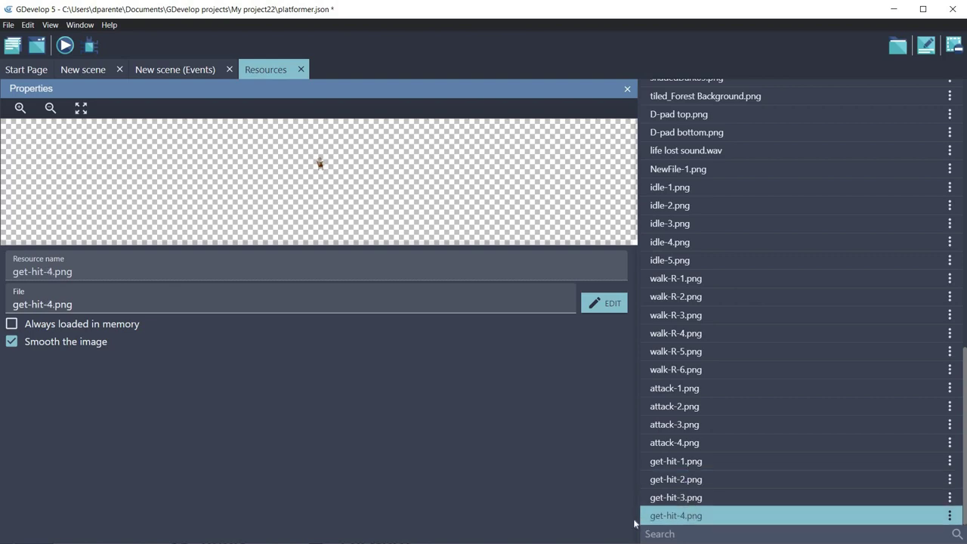
{"action": "left_click", "coordinate": [670, 188]}
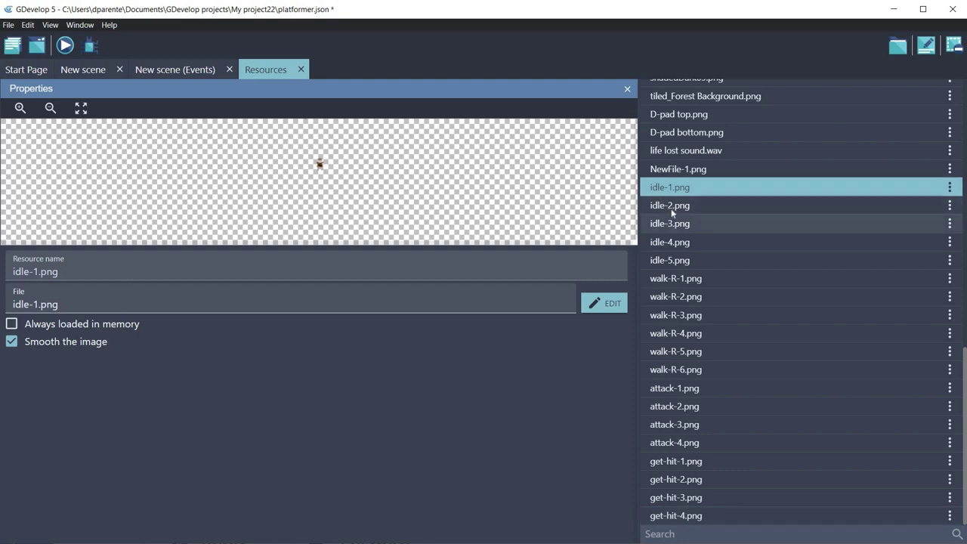
{"action": "left_click", "coordinate": [671, 207]}
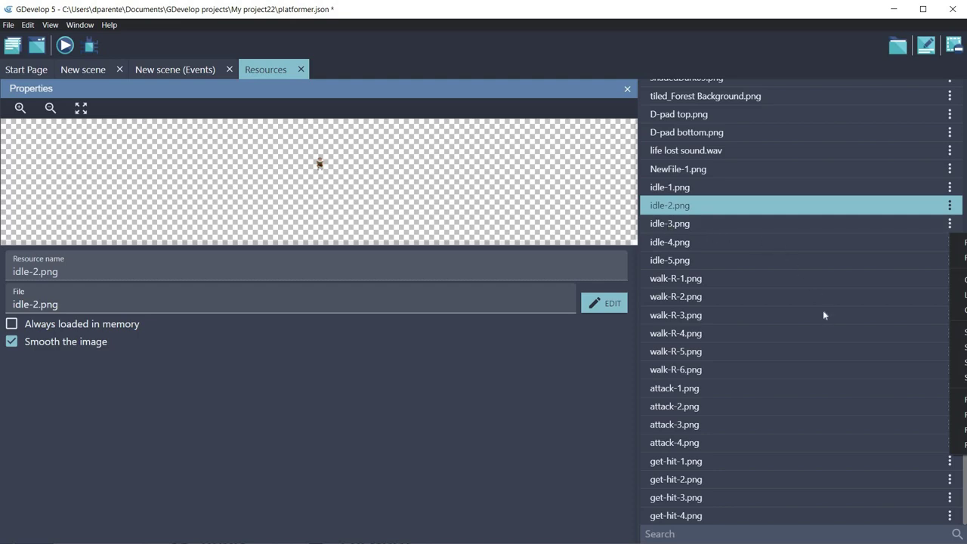
Turn off image smoothing for the warrior's idle frames, starting with idle-1.png.
{"action": "left_click", "coordinate": [676, 170]}
{"action": "left_click", "coordinate": [675, 194]}
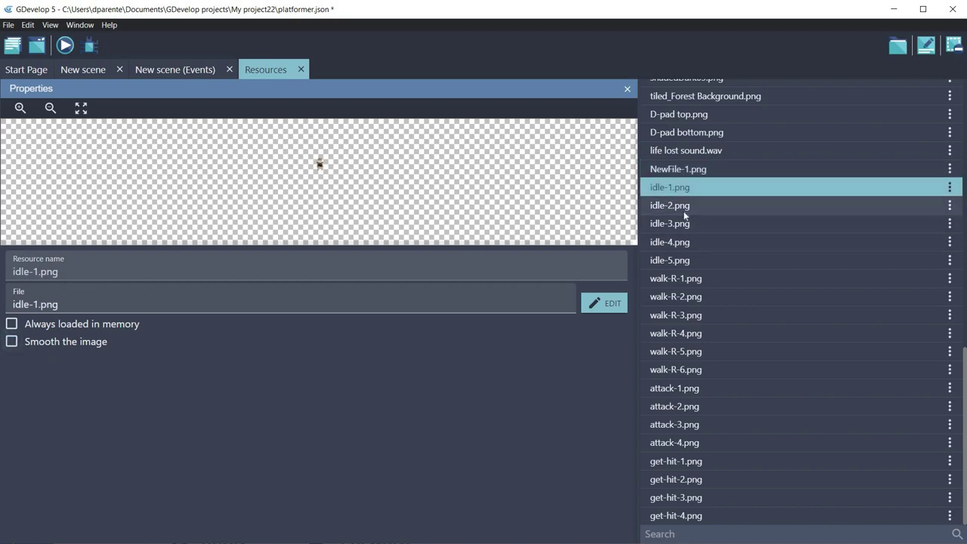
{"action": "left_click", "coordinate": [688, 207]}
{"action": "left_click", "coordinate": [12, 342]}
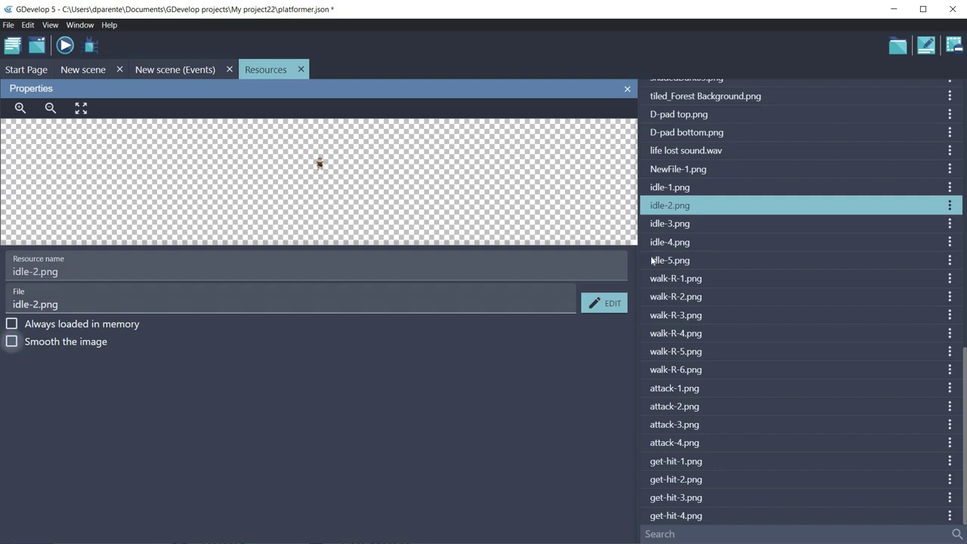
{"action": "left_click", "coordinate": [680, 224]}
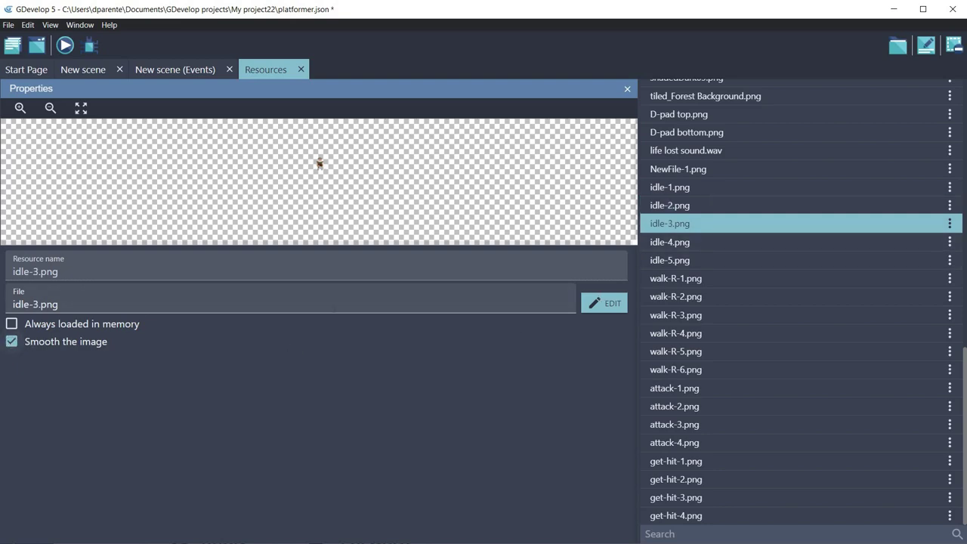
{"action": "left_click", "coordinate": [706, 243]}
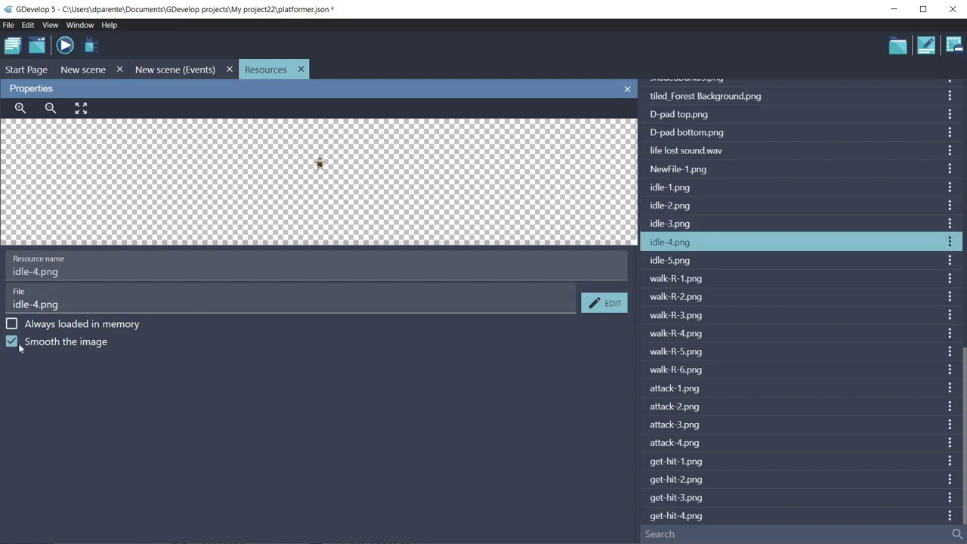
Turn off image smoothing for the warrior's walk-R frames, through walk-R-6.png.
{"action": "left_click", "coordinate": [697, 283]}
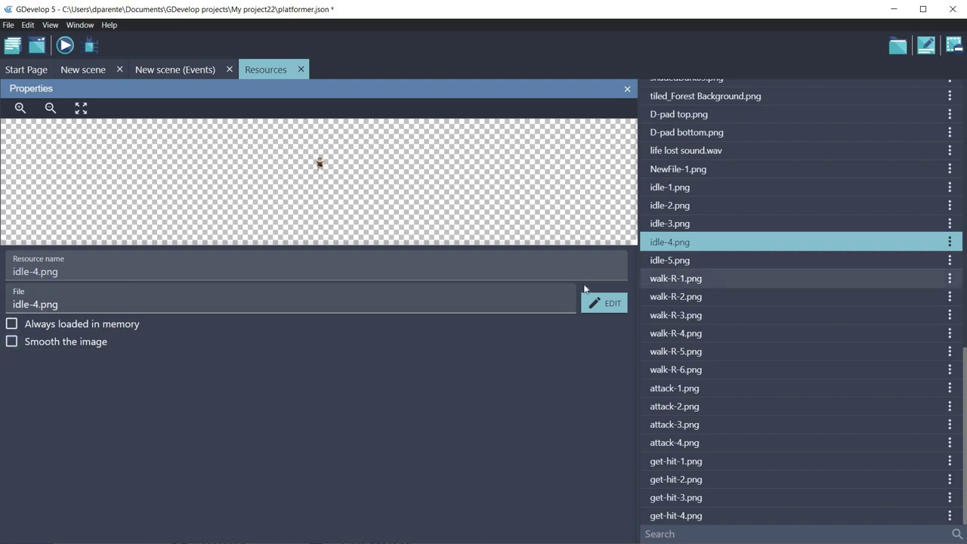
{"action": "left_click", "coordinate": [681, 298]}
{"action": "left_click", "coordinate": [12, 344]}
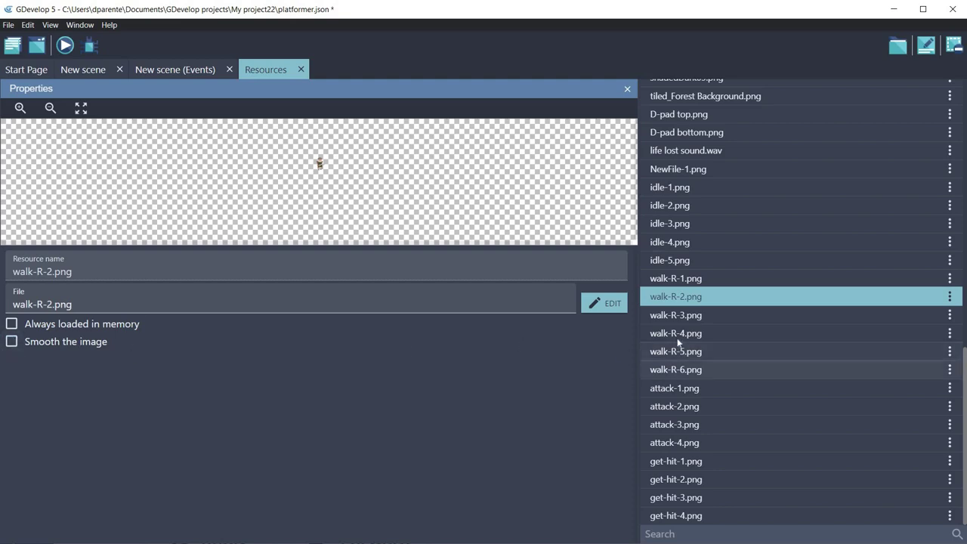
{"action": "left_click", "coordinate": [680, 319]}
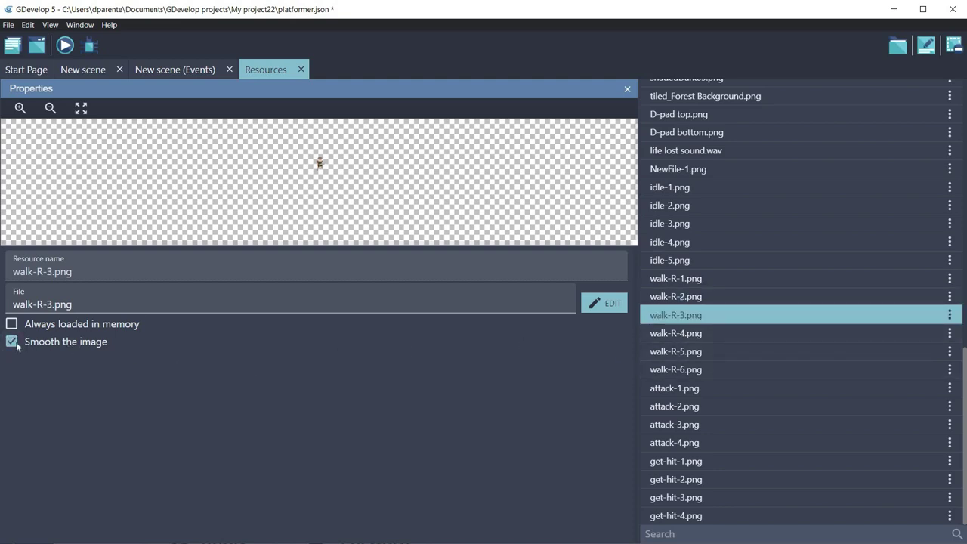
{"action": "left_click", "coordinate": [690, 335]}
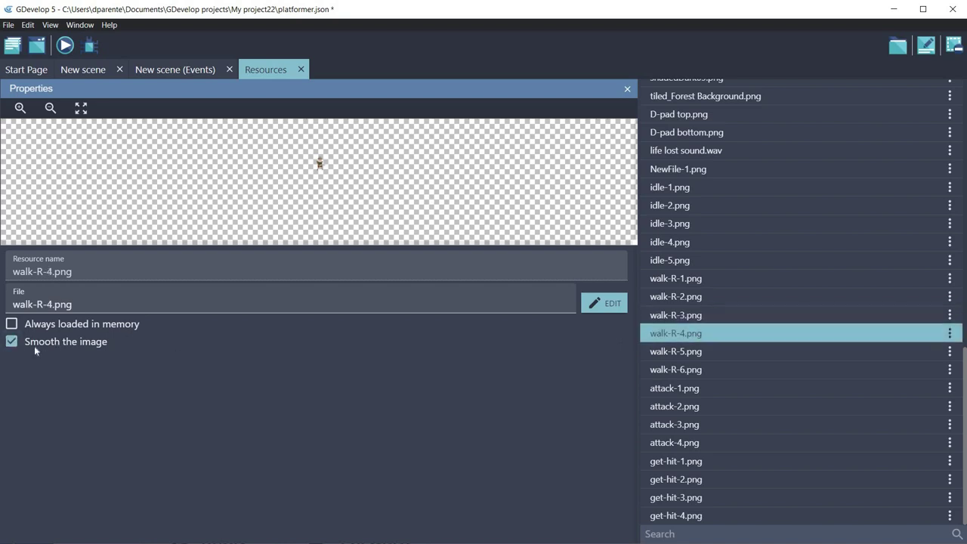
{"action": "key", "text": "Down"}
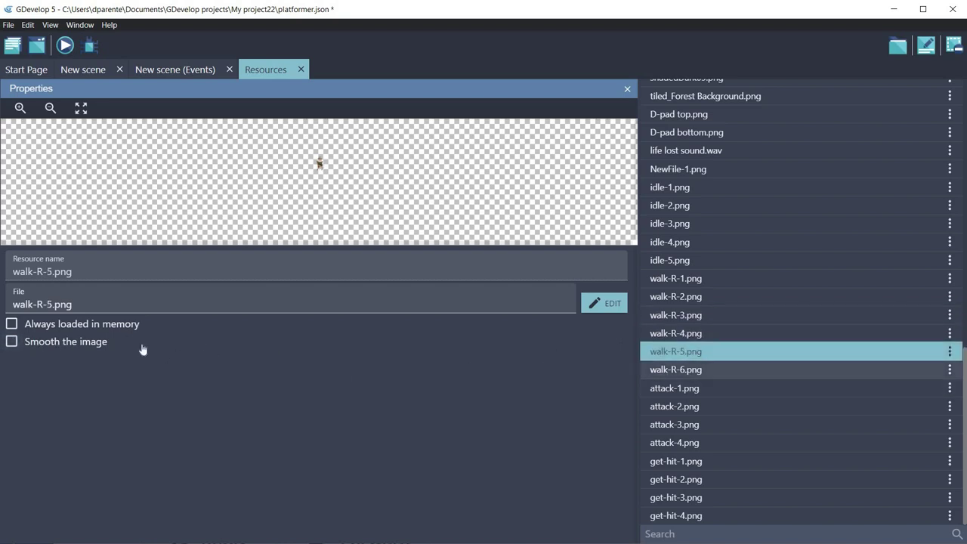
{"action": "key", "text": "Down"}
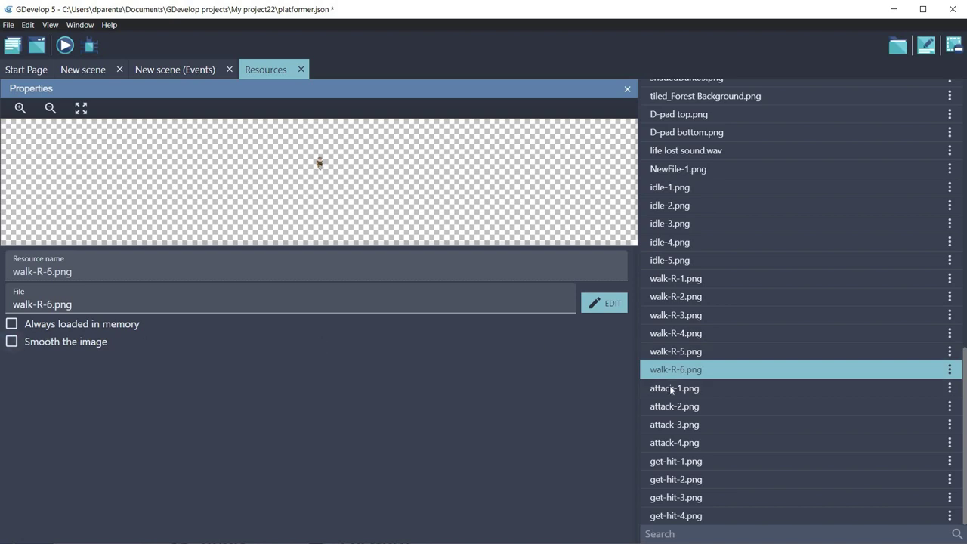
Turn off image smoothing for the attack frames, attack-1.png to attack-4.png.
{"action": "key", "text": "Down"}
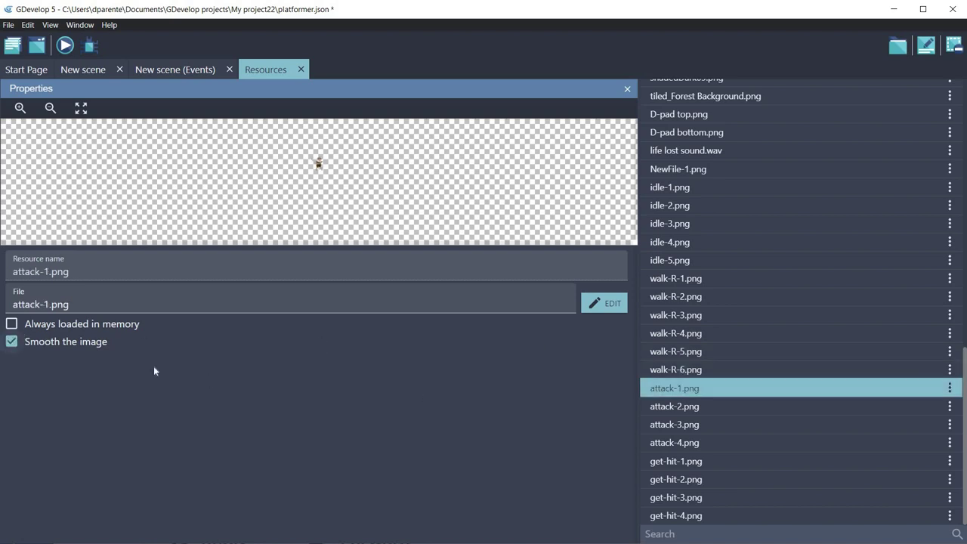
{"action": "key", "text": "Down"}
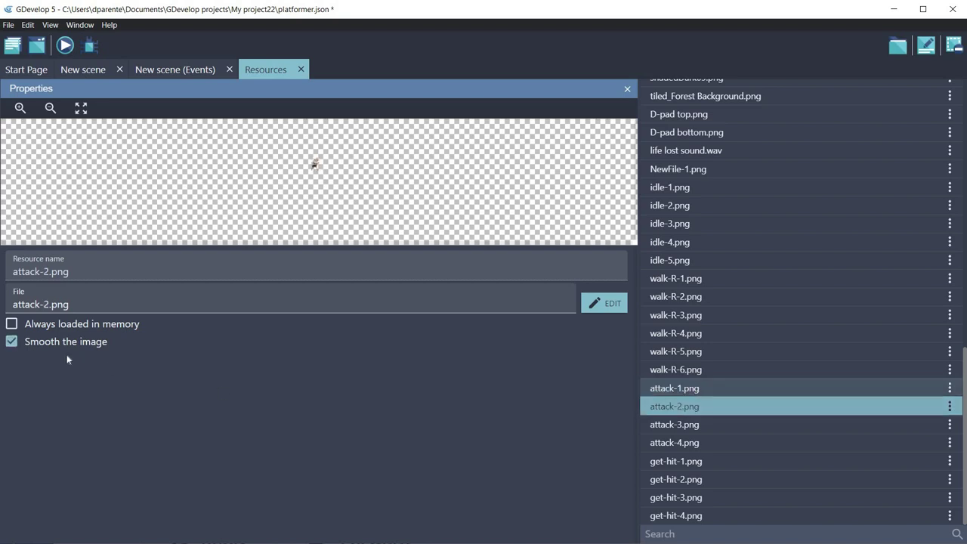
{"action": "left_click", "coordinate": [671, 427]}
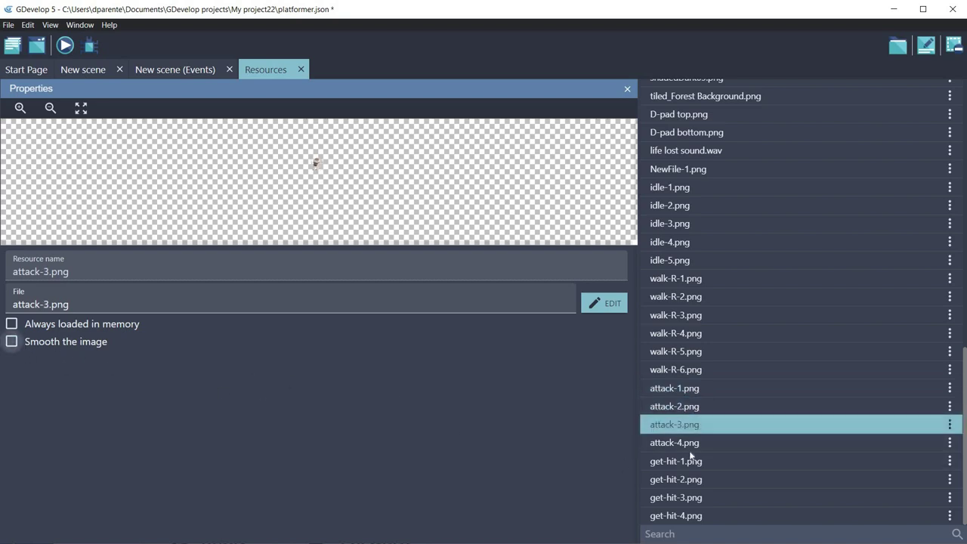
{"action": "key", "text": "Down"}
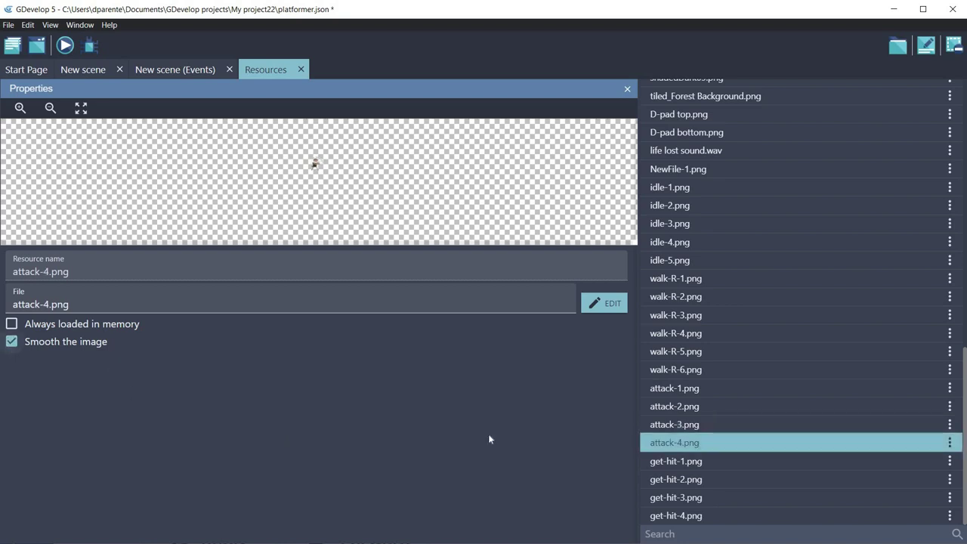
Turn off image smoothing for the get-hit frames, get-hit-1.png to get-hit-4.png.
{"action": "left_click", "coordinate": [716, 464]}
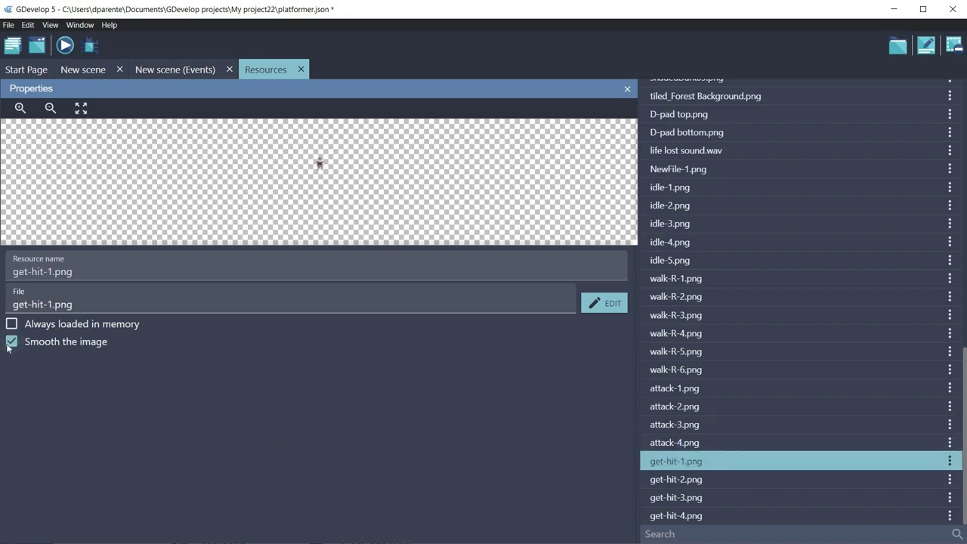
{"action": "left_click", "coordinate": [725, 482]}
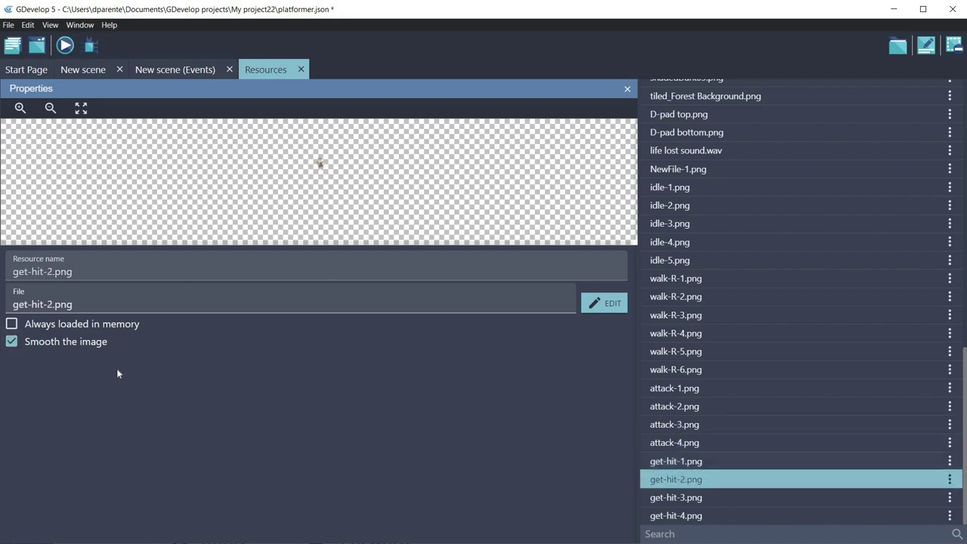
{"action": "left_click", "coordinate": [691, 499]}
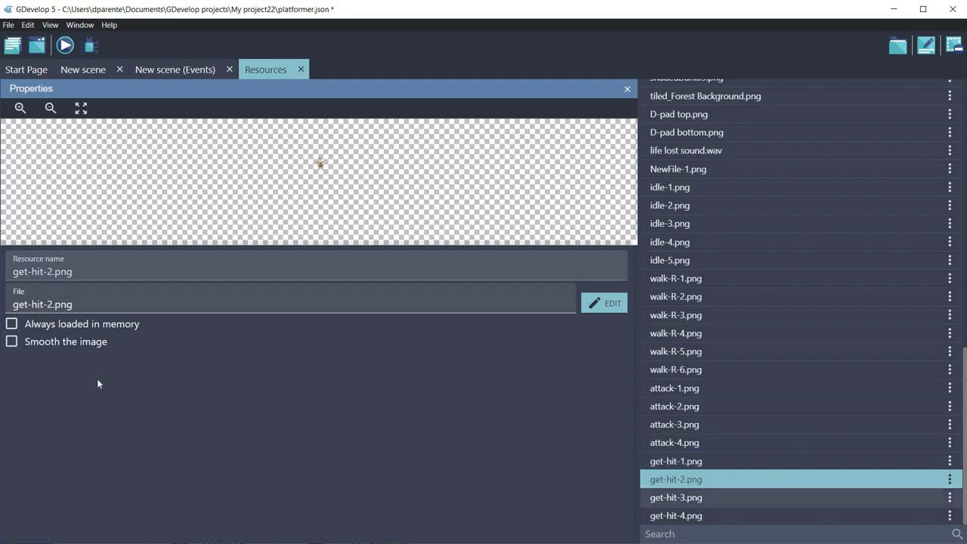
{"action": "left_click", "coordinate": [695, 517]}
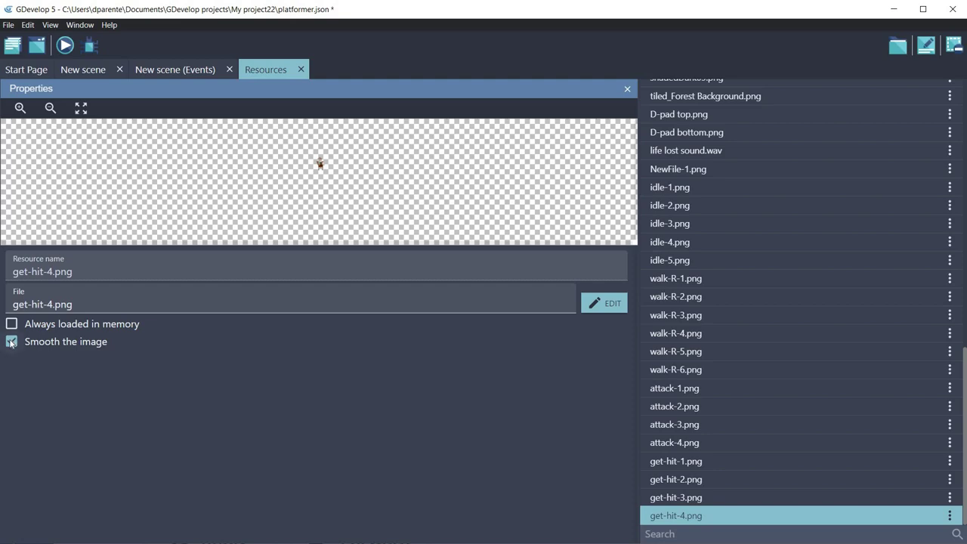
{"action": "scroll", "coordinate": [718, 456], "scroll_direction": "up", "scroll_amount": 4}
{"action": "scroll", "coordinate": [718, 456], "scroll_direction": "down", "scroll_amount": 4}
{"action": "scroll", "coordinate": [761, 339], "scroll_direction": "up", "scroll_amount": 1}
{"action": "scroll", "coordinate": [761, 339], "scroll_direction": "up", "scroll_amount": 10}
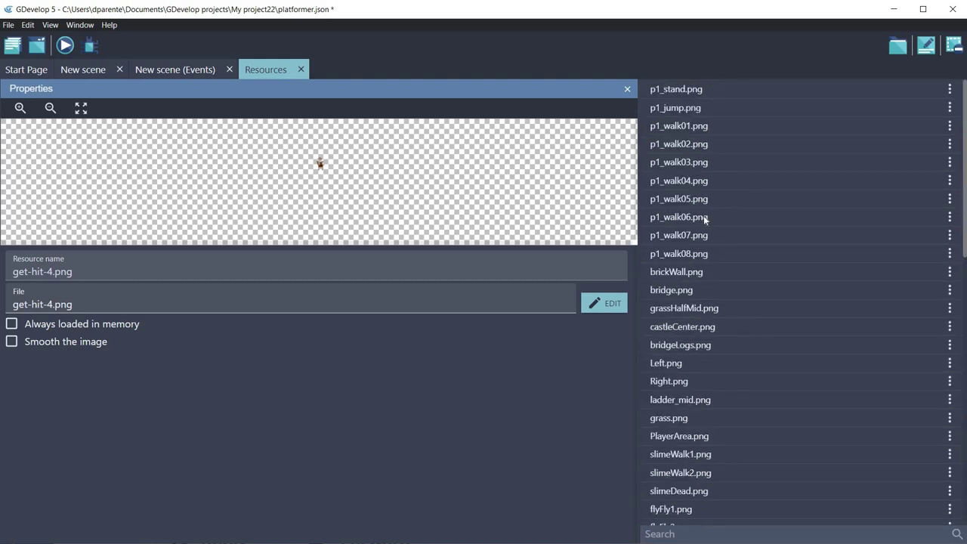
Check the image properties of p1_stand.png and p1_walk04.png, and close the resources list.
{"action": "left_click", "coordinate": [673, 94]}
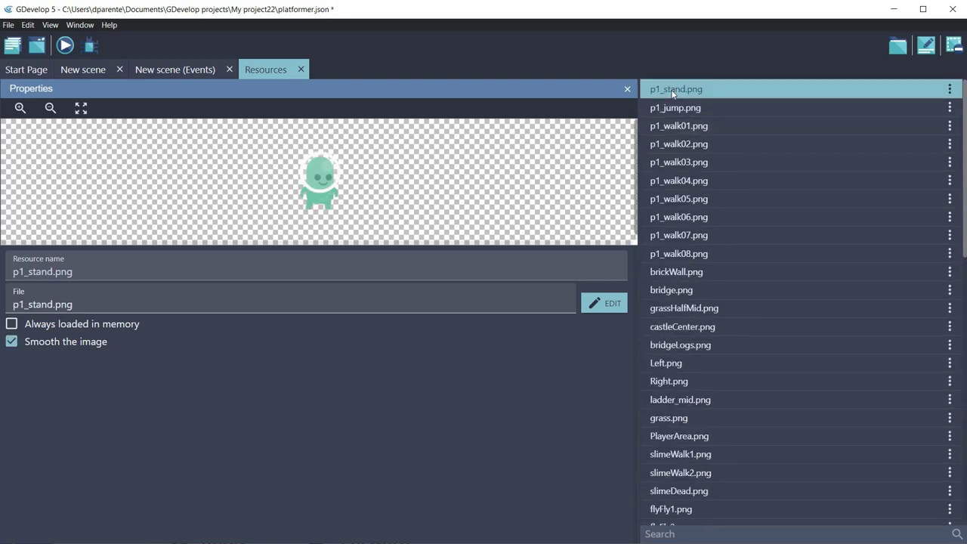
{"action": "left_click", "coordinate": [683, 162]}
{"action": "left_click", "coordinate": [301, 69]}
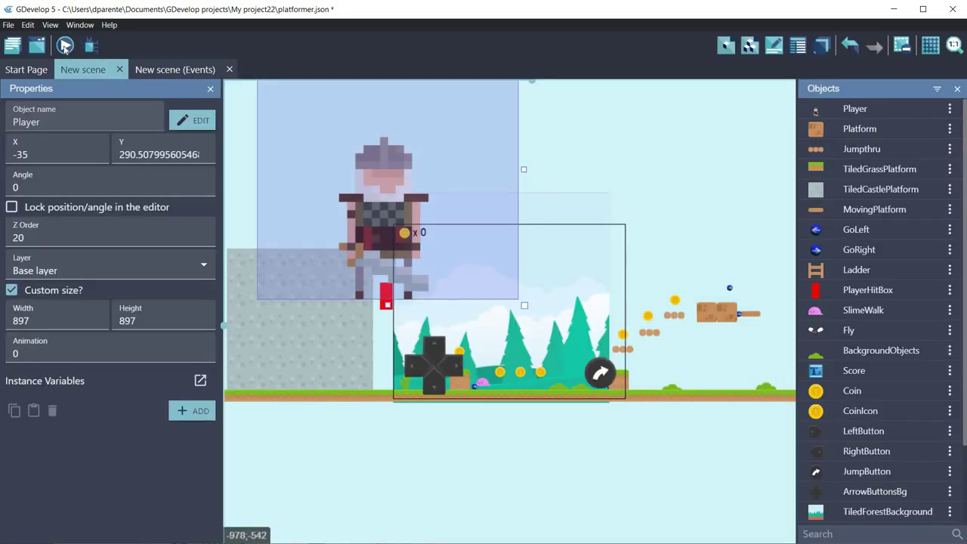
Preview the platformer, walking and jumping the warrior through the level to check how it renders, and close the preview.
{"action": "left_click", "coordinate": [65, 47]}
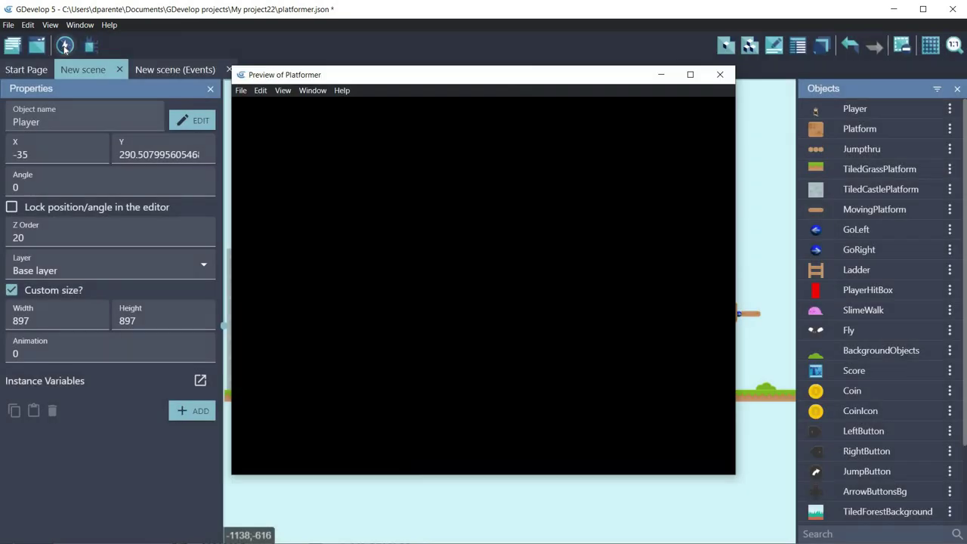
{"action": "key", "text": "Right"}
{"action": "key", "text": "Left"}
{"action": "key", "text": "Right"}
{"action": "key", "text": "Right"}
{"action": "key", "text": "space"}
{"action": "key", "text": "space"}
{"action": "key", "text": "Right"}
{"action": "key", "text": "Right"}
{"action": "key", "text": "space"}
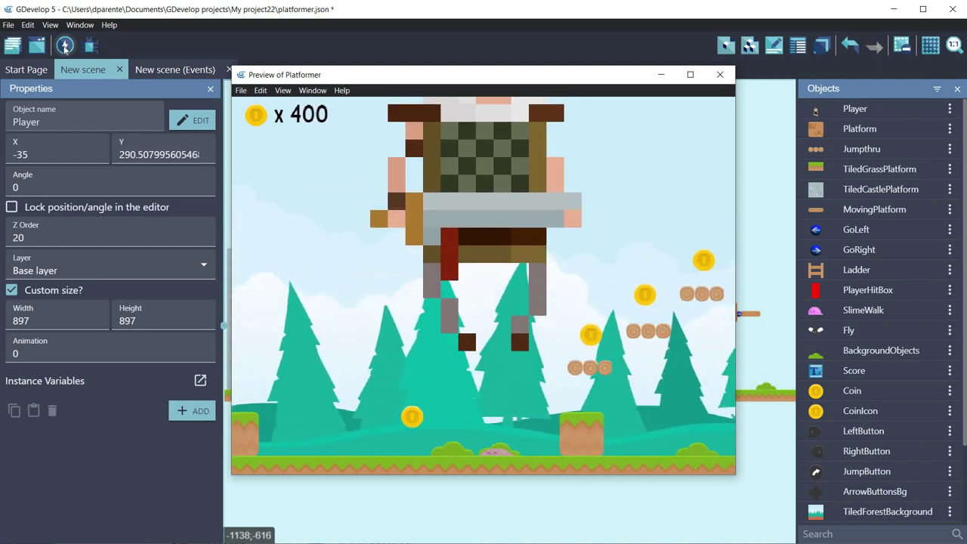
{"action": "key", "text": "Right"}
{"action": "key", "text": "space"}
{"action": "key", "text": "Right"}
{"action": "key", "text": "Right"}
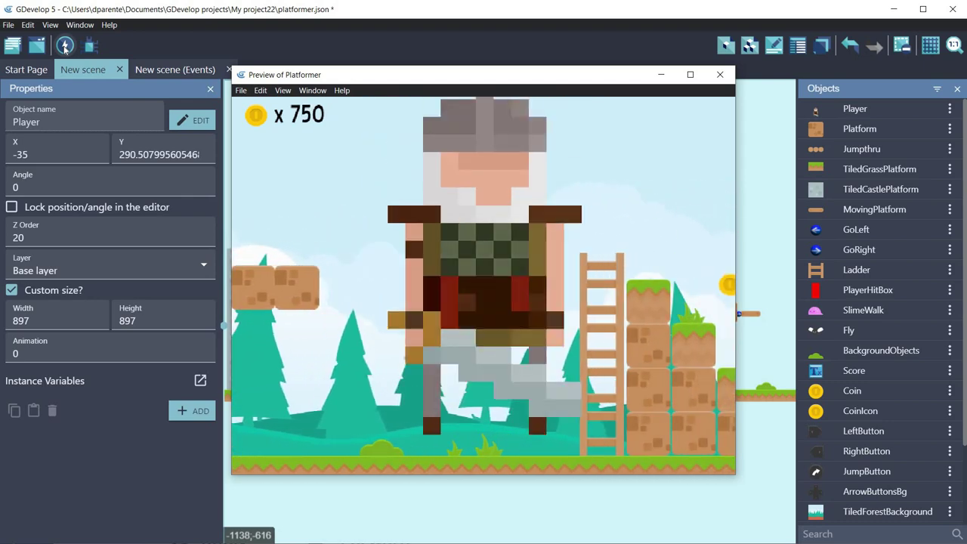
{"action": "key", "text": "Right"}
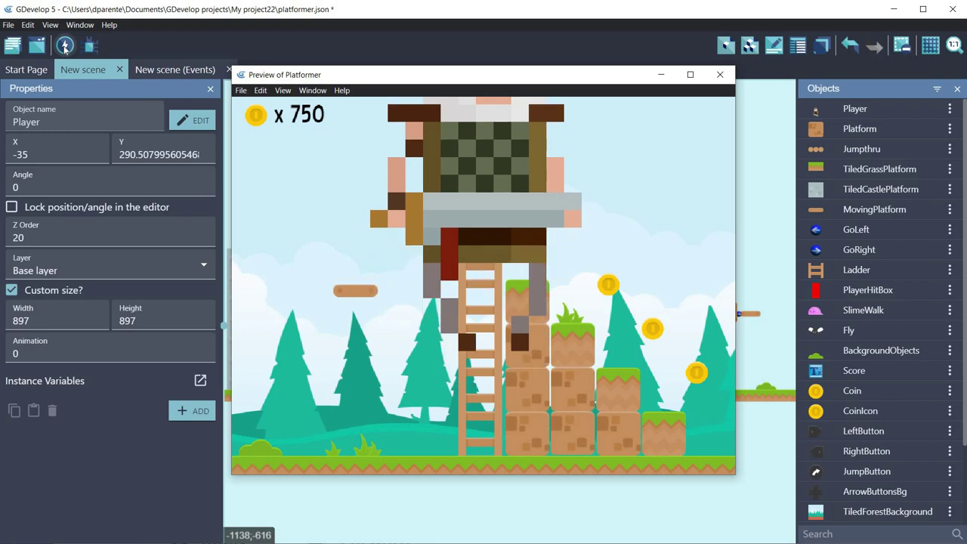
{"action": "key", "text": "Right"}
{"action": "key", "text": "Right"}
{"action": "key", "text": "space"}
{"action": "key", "text": "Right"}
{"action": "key", "text": "Right"}
{"action": "key", "text": "Right"}
{"action": "key", "text": "Right"}
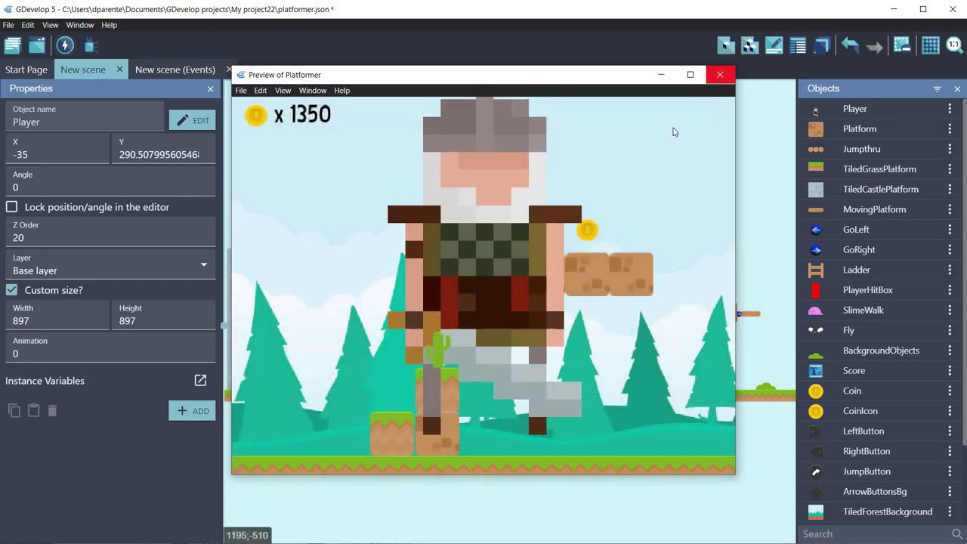
{"action": "left_click", "coordinate": [721, 74]}
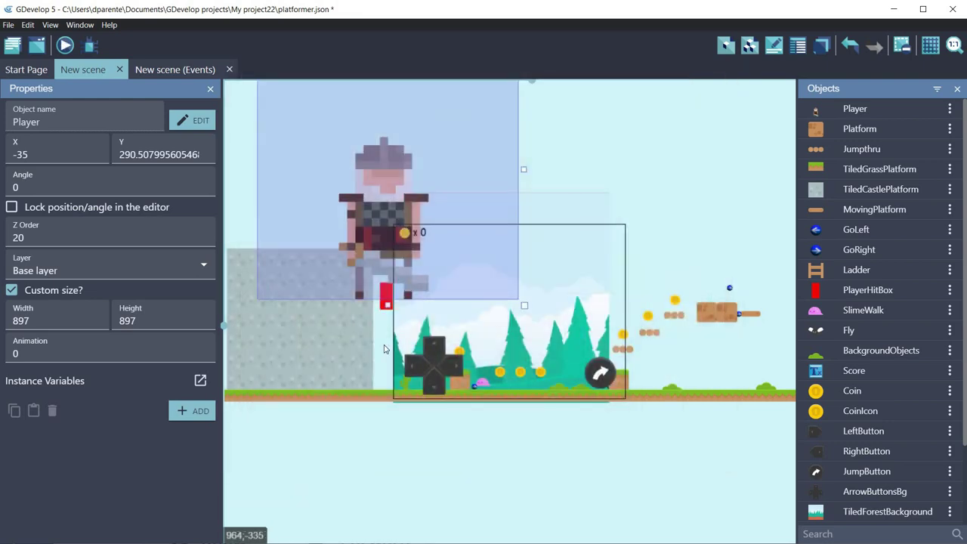
Shrink the Player instance to 275 by 275 and move it over the hitbox at about X -23, Y 297.
{"action": "left_click", "coordinate": [376, 223]}
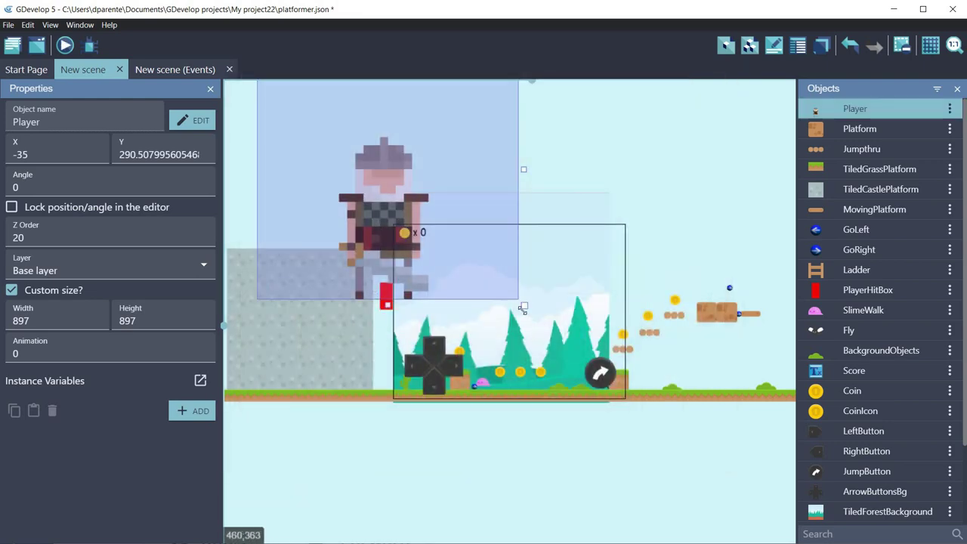
{"action": "left_click_drag", "start_coordinate": [473, 272], "coordinate": [371, 172]}
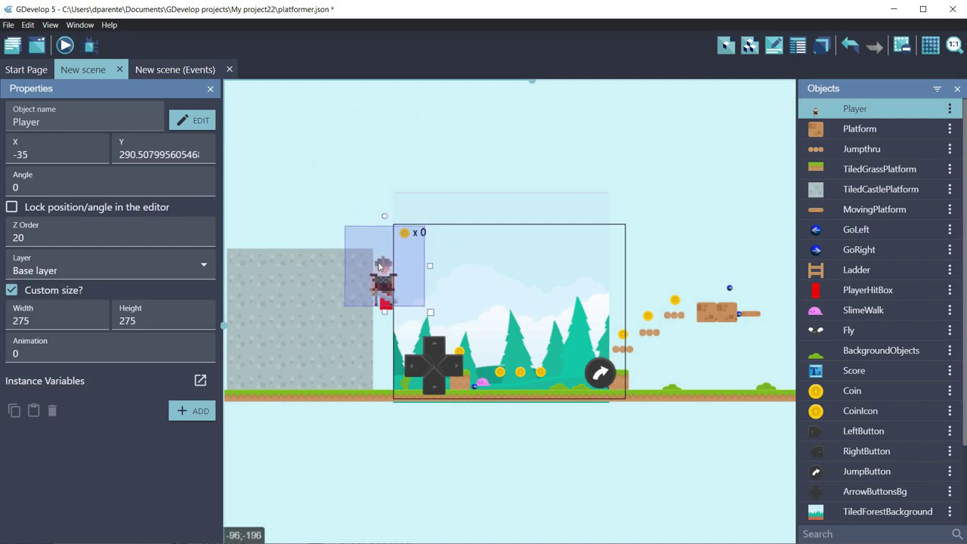
{"action": "left_click_drag", "start_coordinate": [382, 270], "coordinate": [386, 275]}
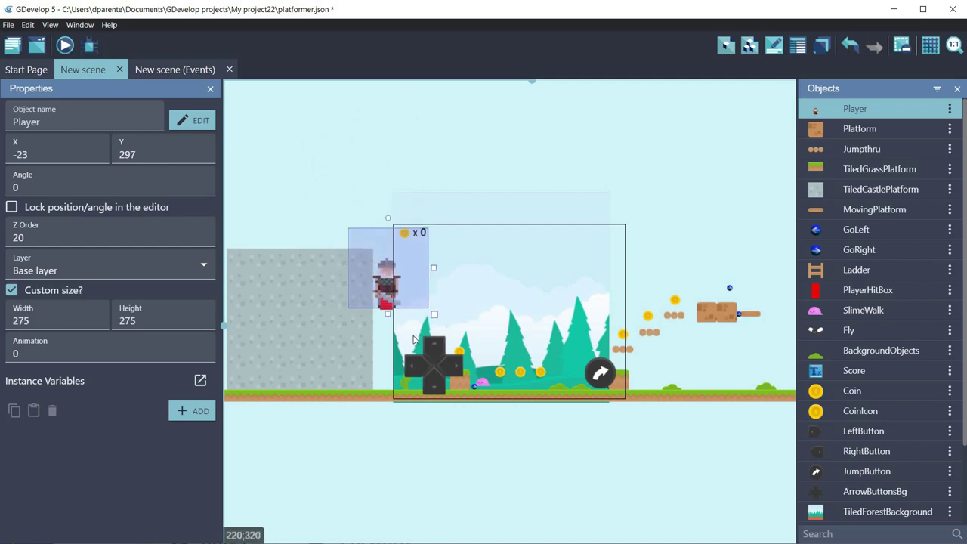
Add an event group named COMBAT at the end of the scene's events.
{"action": "left_click", "coordinate": [172, 71]}
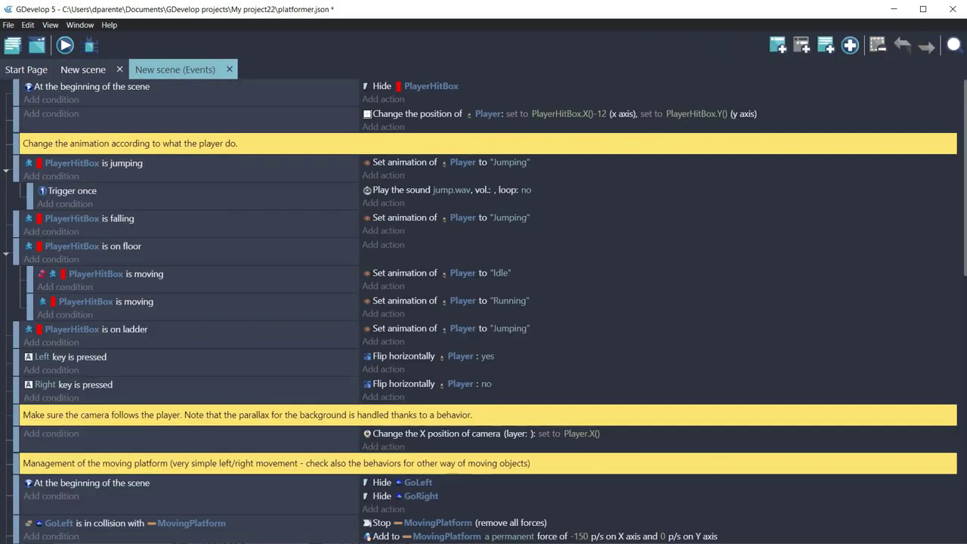
{"action": "scroll", "coordinate": [406, 210], "scroll_direction": "down", "scroll_amount": 15}
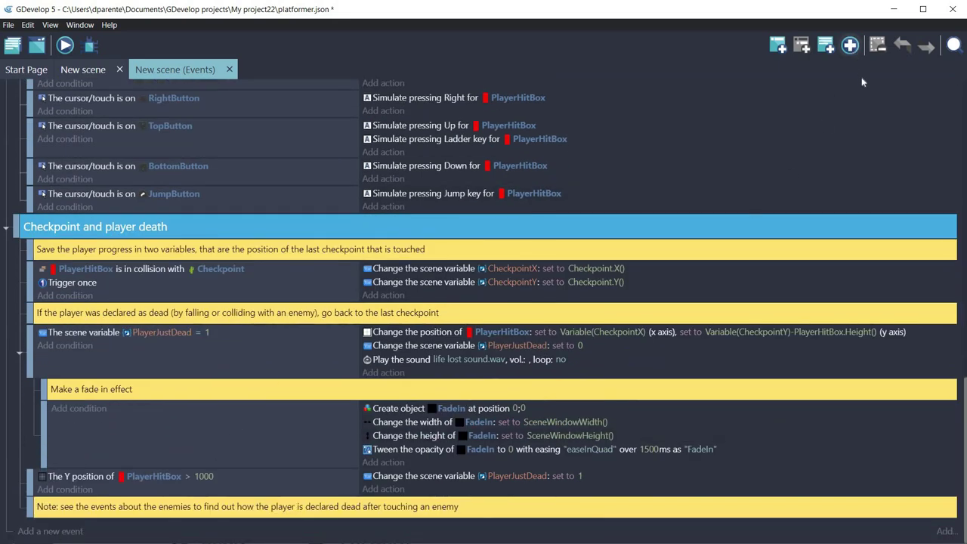
{"action": "left_click", "coordinate": [850, 46]}
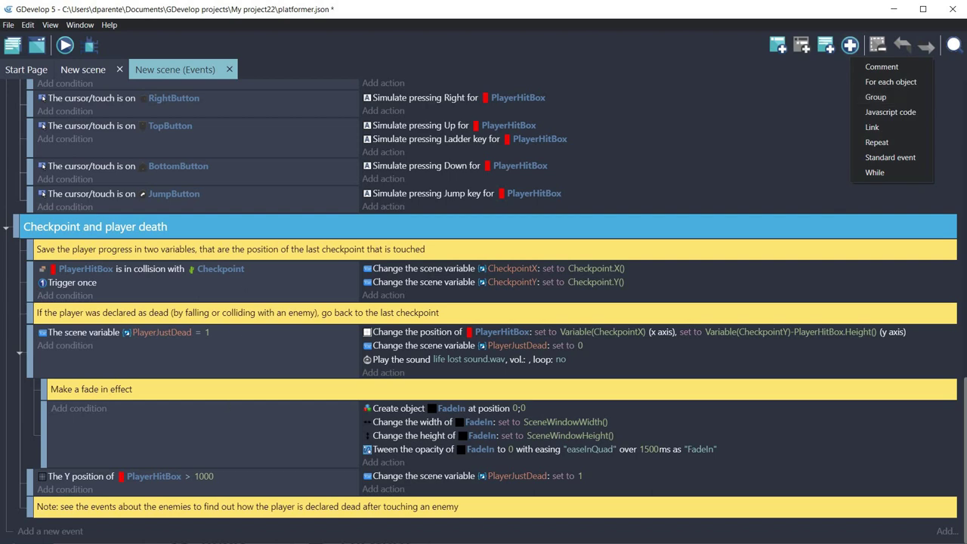
{"action": "left_click", "coordinate": [876, 97]}
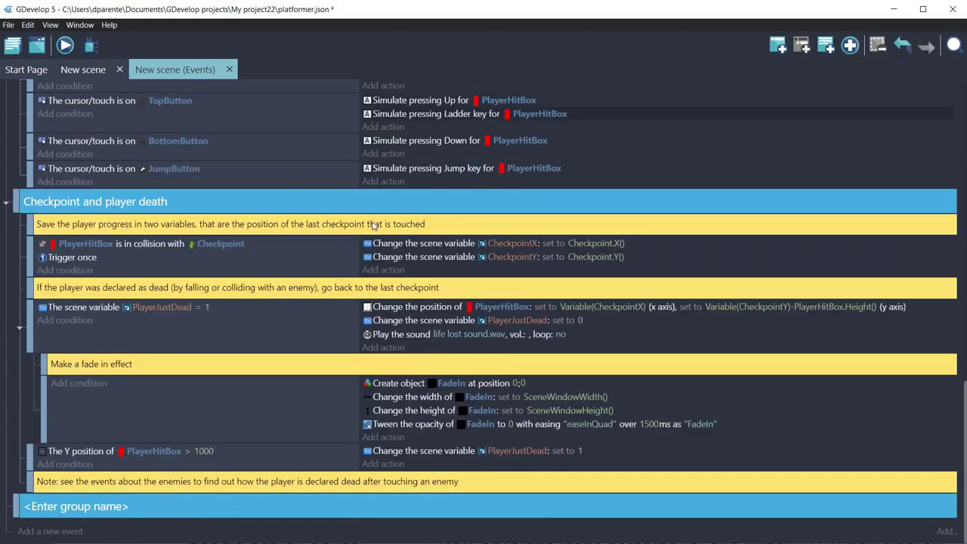
{"action": "left_click", "coordinate": [125, 499]}
{"action": "type", "text": "COMBAT"}
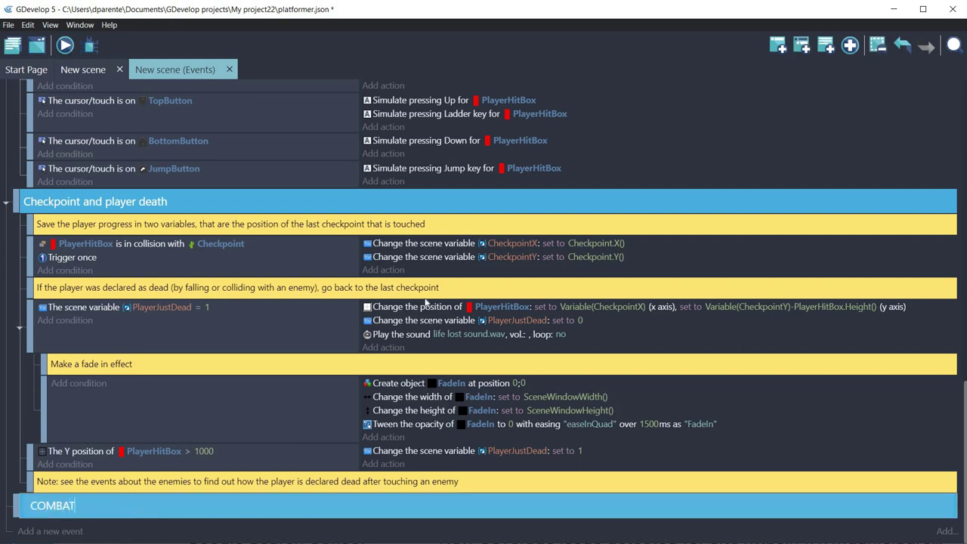
Add a sub-event to the COMBAT group with the condition that the x key is pressed.
{"action": "left_click", "coordinate": [804, 47]}
{"action": "left_click", "coordinate": [805, 49]}
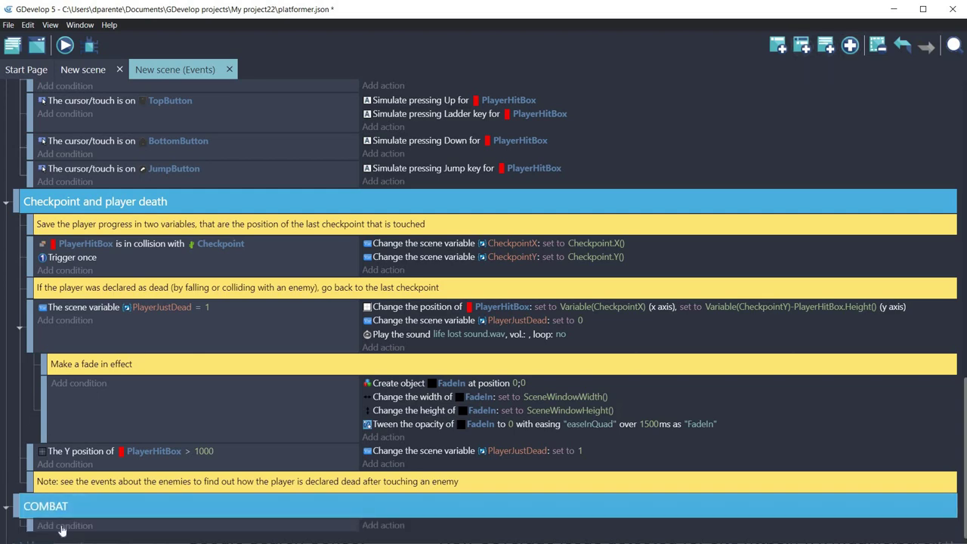
{"action": "key", "text": "Return"}
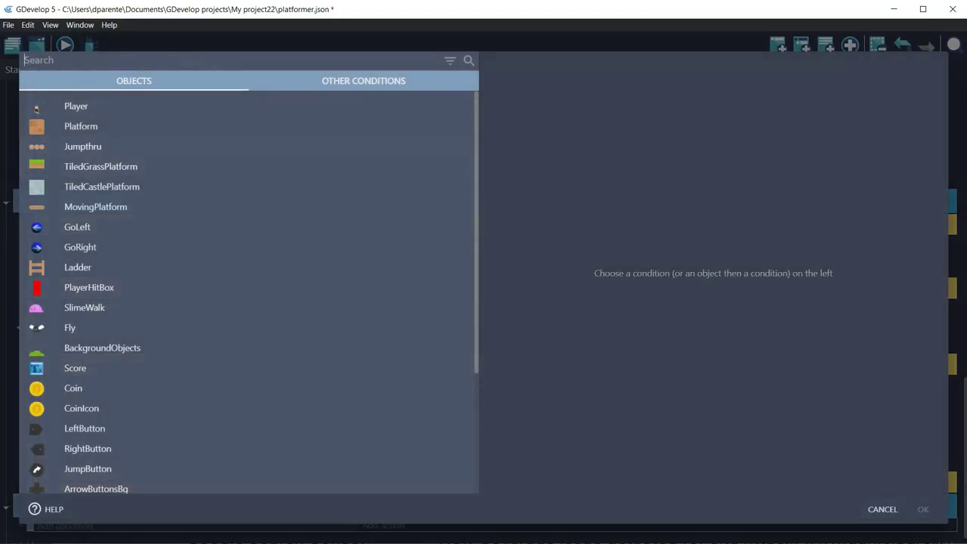
{"action": "type", "text": "Key"}
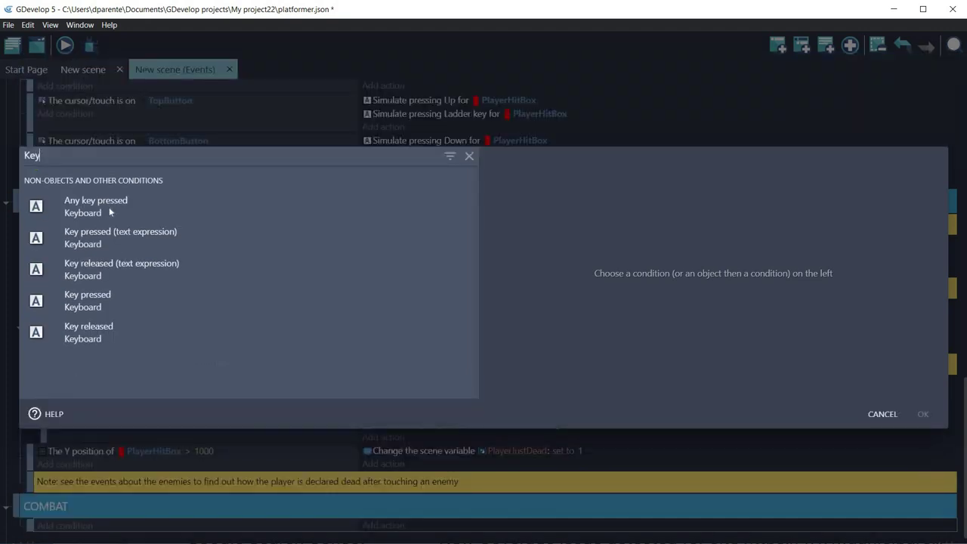
{"action": "left_click", "coordinate": [93, 300]}
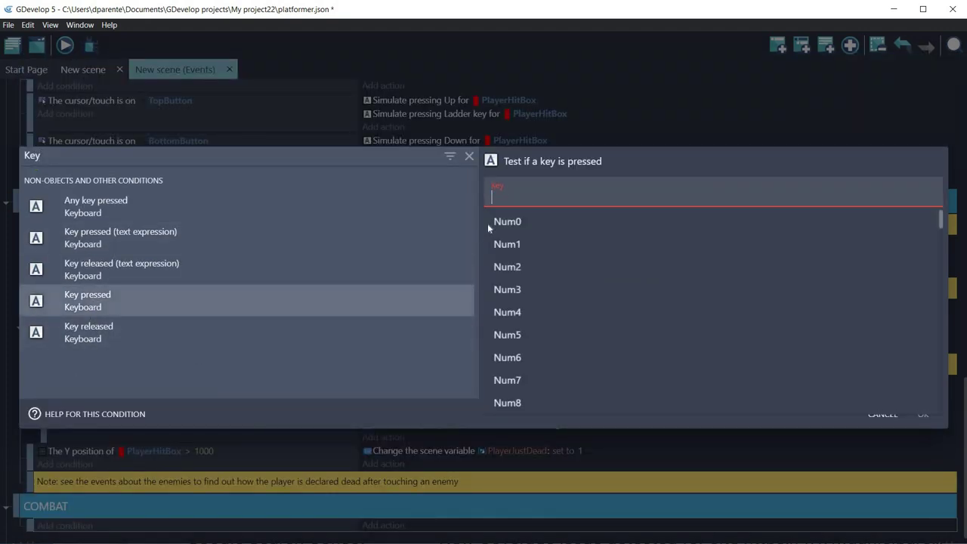
{"action": "type", "text": "x"}
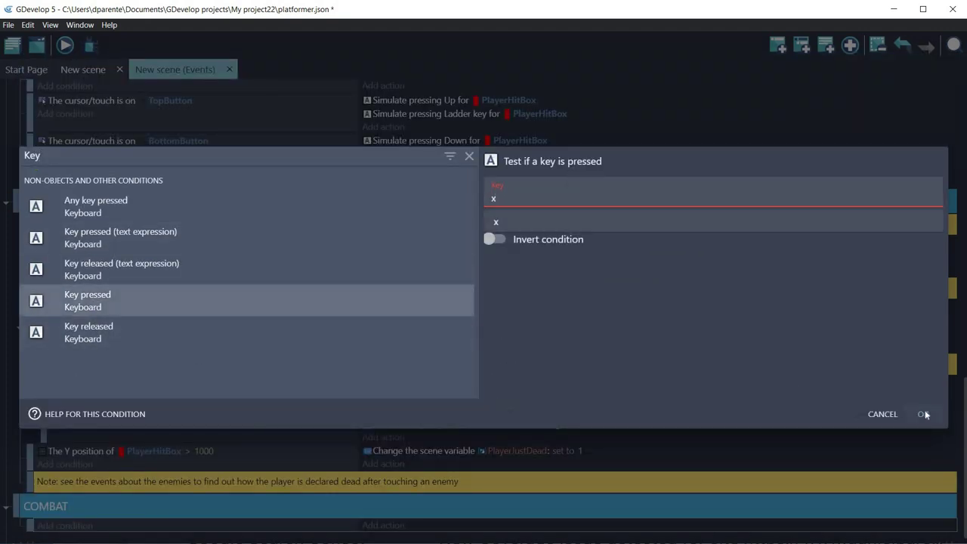
{"action": "key", "text": "Return"}
Begin a second condition for the Player in the x-key event, filtering its conditions by "anima".
{"action": "scroll", "coordinate": [71, 536], "scroll_direction": "down", "scroll_amount": 1}
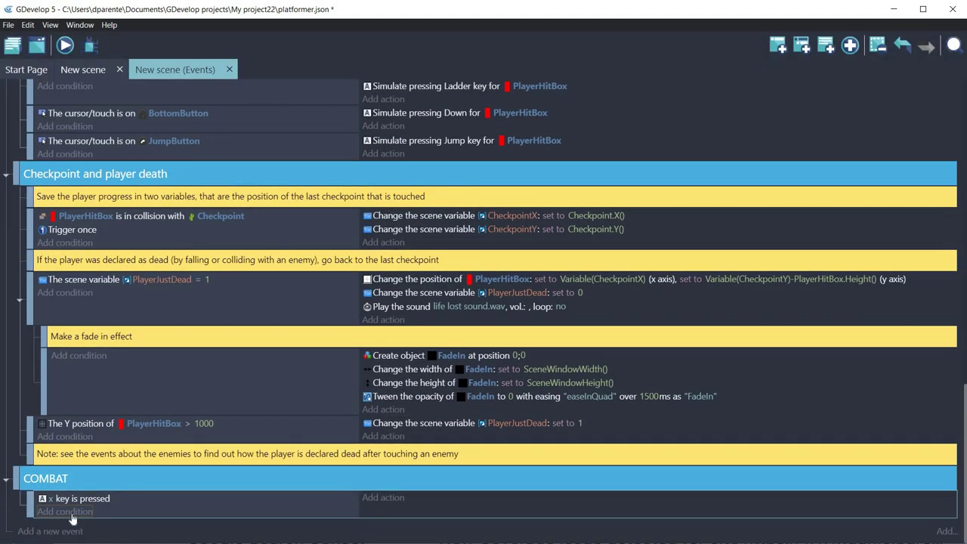
{"action": "left_click", "coordinate": [72, 514]}
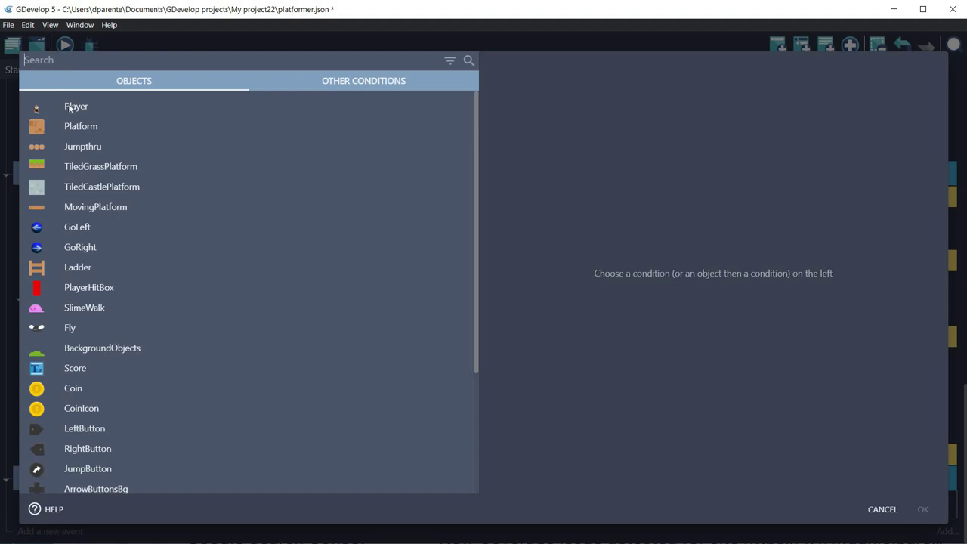
{"action": "left_click", "coordinate": [376, 104]}
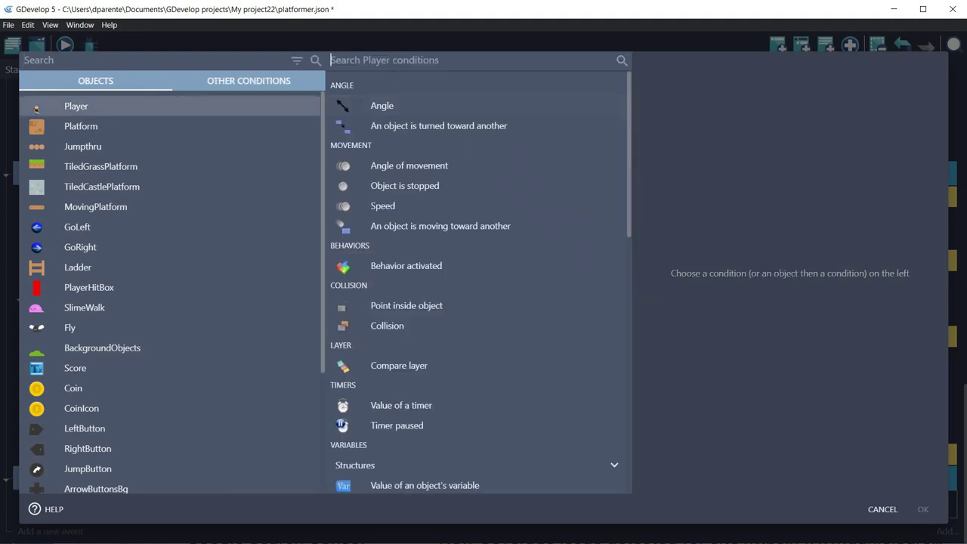
{"action": "type", "text": "anima"}
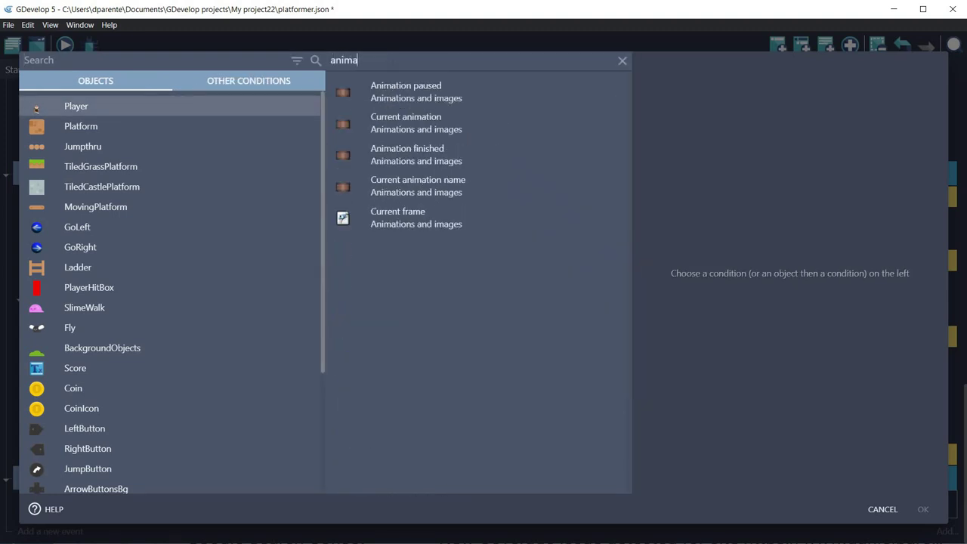
{"action": "left_click", "coordinate": [414, 129]}
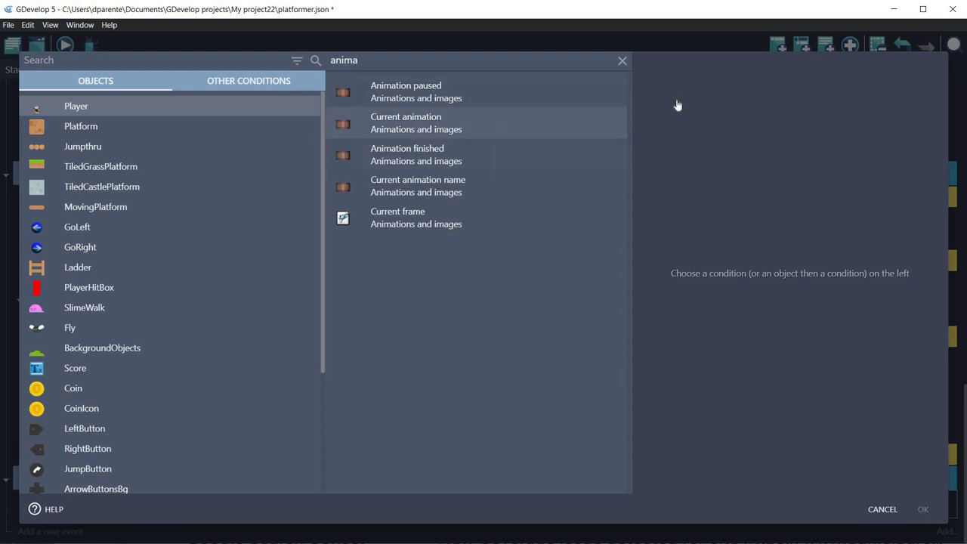
{"action": "left_click", "coordinate": [692, 103]}
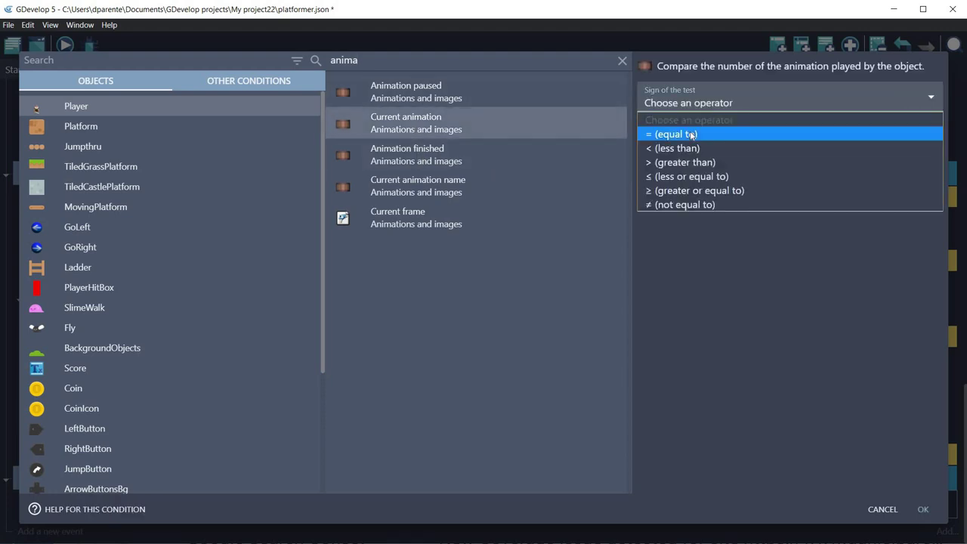
{"action": "key", "text": "Return"}
Make the condition check the Player's current animation name against "attack", inverted.
{"action": "left_click", "coordinate": [418, 186]}
{"action": "left_click_drag", "start_coordinate": [665, 103], "coordinate": [609, 101]}
{"action": "type", "text": "\""}
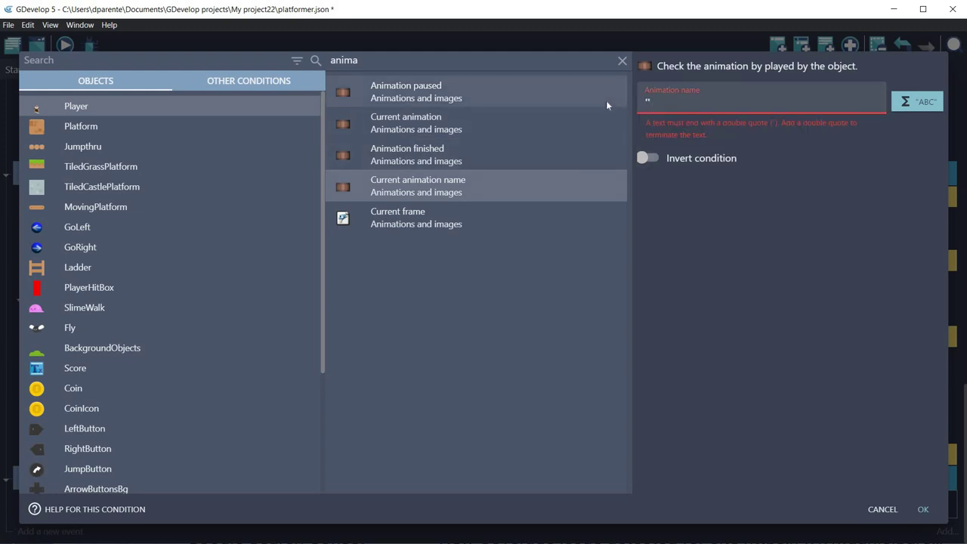
{"action": "type", "text": "attack\""}
{"action": "left_click", "coordinate": [648, 131]}
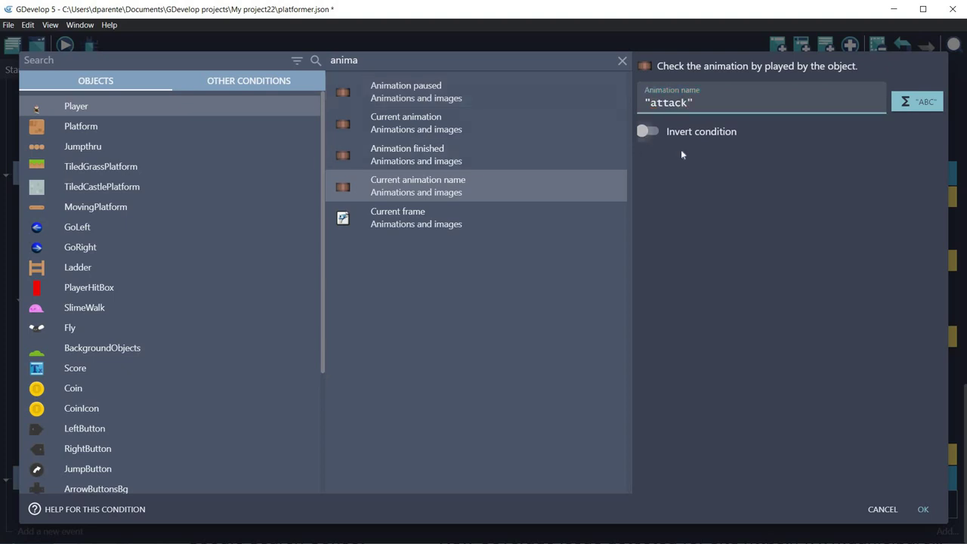
{"action": "left_click", "coordinate": [923, 510]}
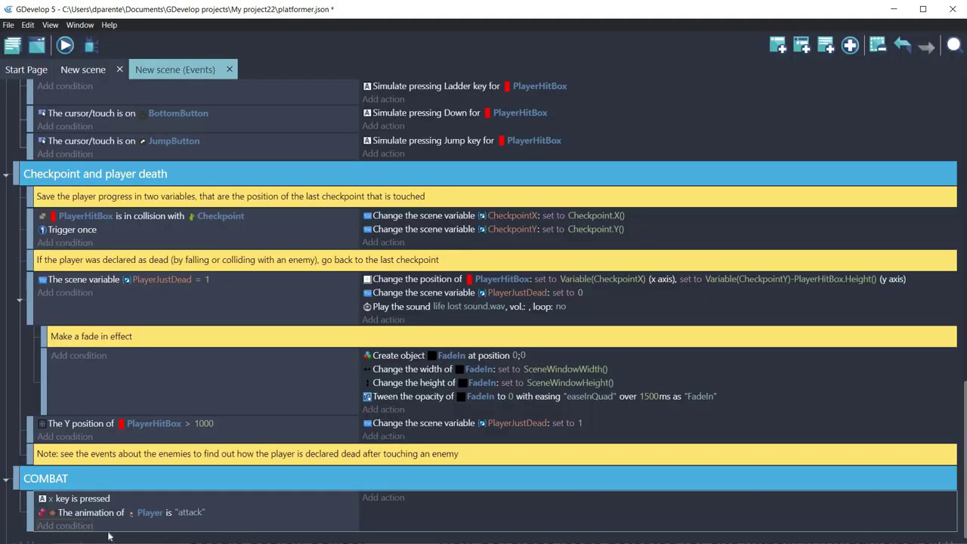
Add a condition to the x-key event that the Player's current animation is finished.
{"action": "left_click", "coordinate": [65, 525]}
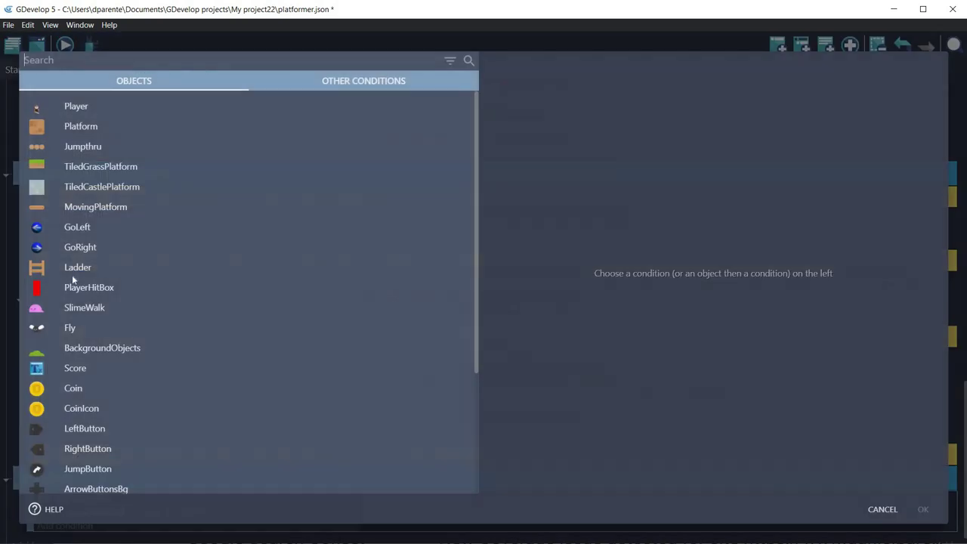
{"action": "left_click", "coordinate": [76, 106]}
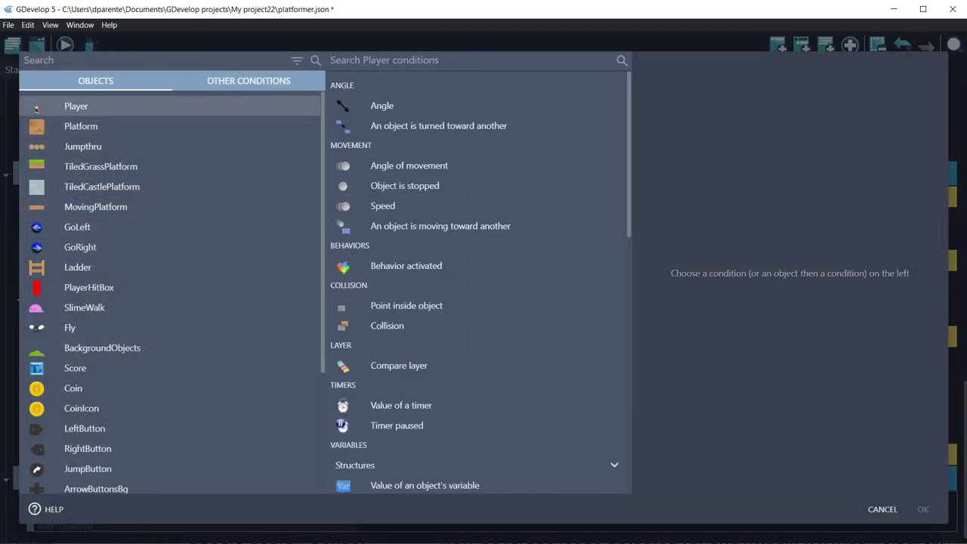
{"action": "type", "text": "anim"}
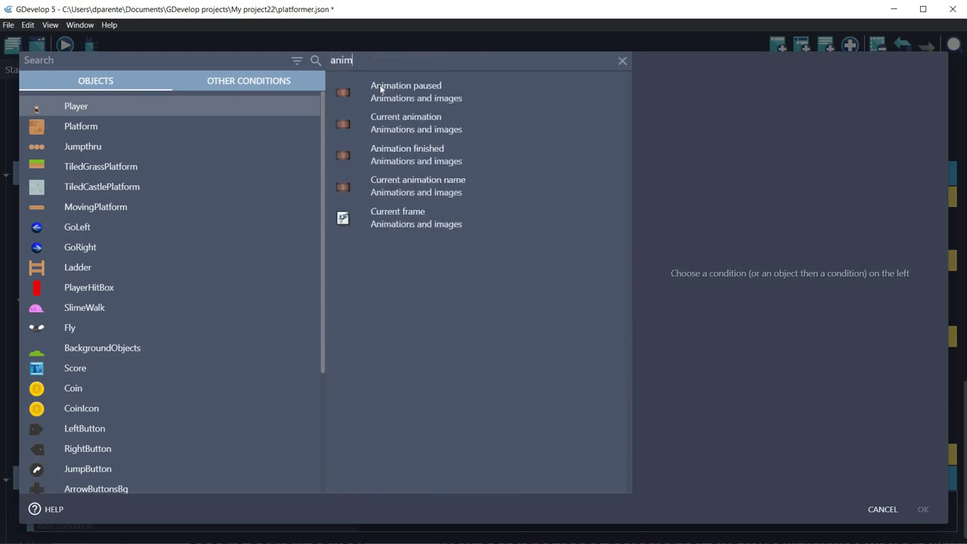
{"action": "left_click", "coordinate": [437, 155]}
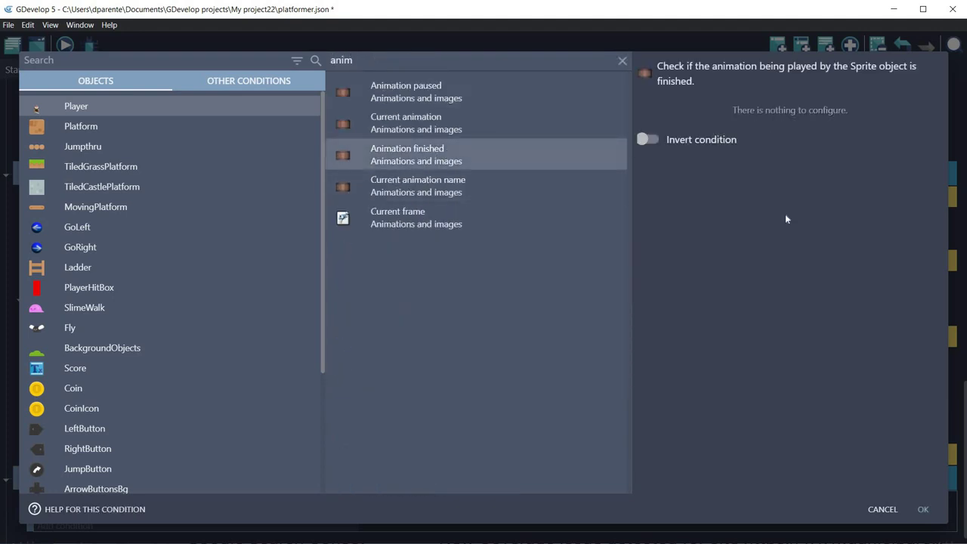
{"action": "left_click", "coordinate": [924, 509]}
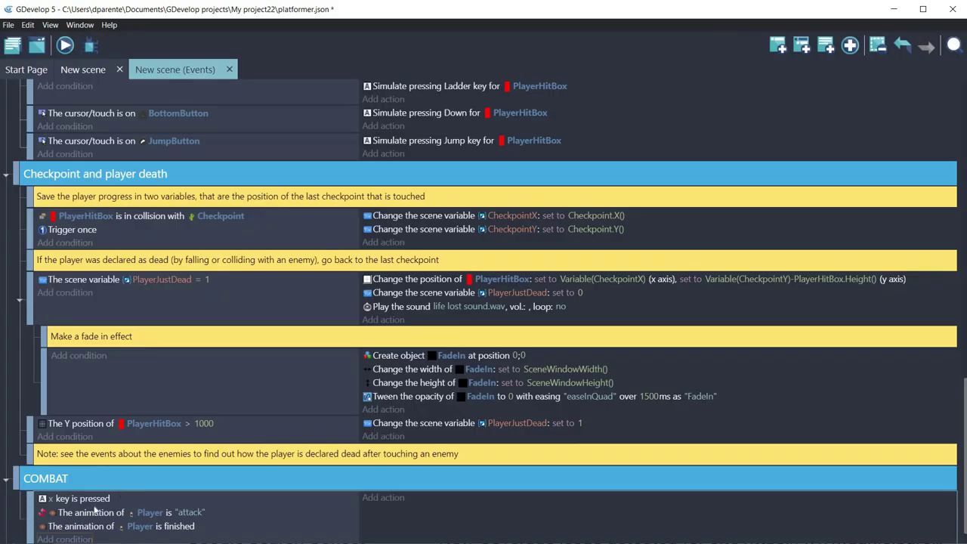
Add a "Trigger once while true" condition to the x-key event in the COMBAT group.
{"action": "scroll", "coordinate": [71, 513], "scroll_direction": "down", "scroll_amount": 1}
{"action": "left_click", "coordinate": [70, 512]}
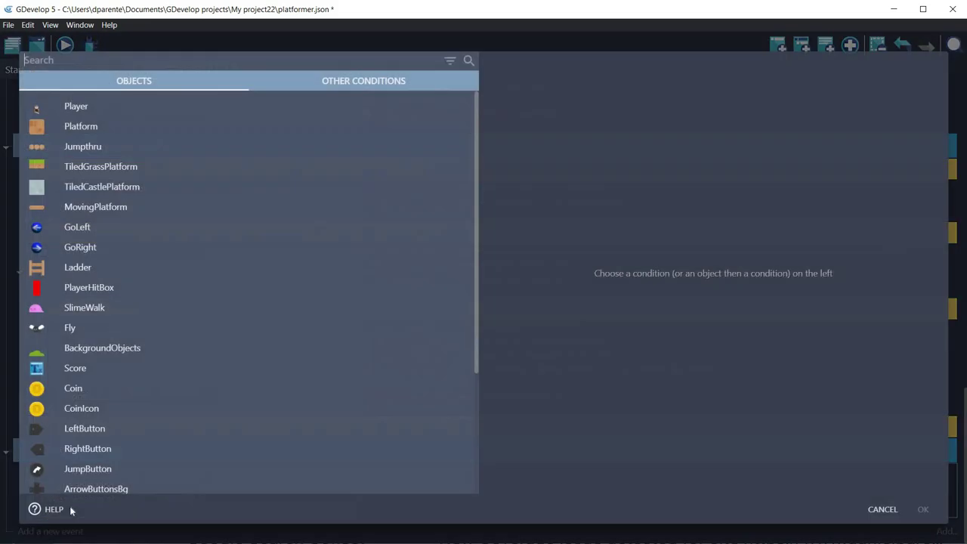
{"action": "type", "text": "tri"}
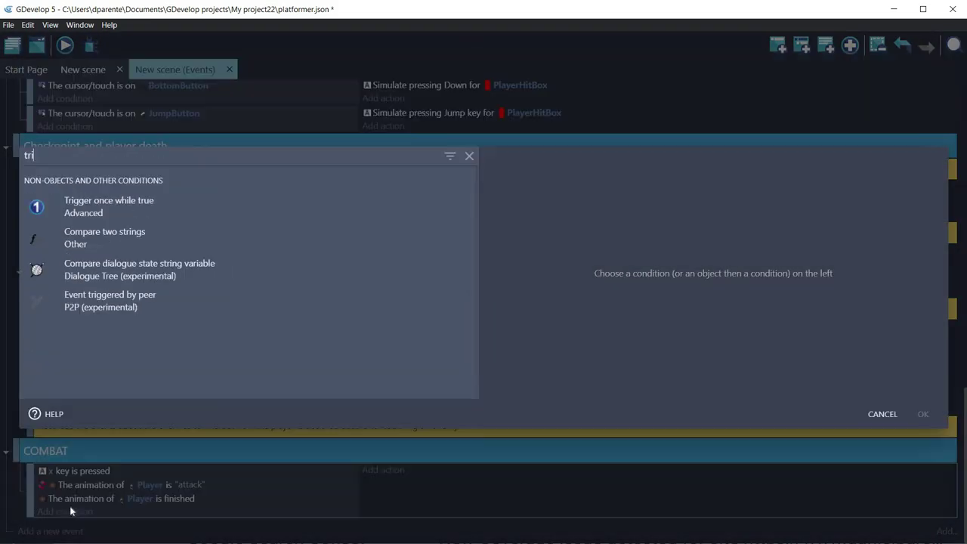
{"action": "left_click", "coordinate": [102, 212]}
{"action": "left_click", "coordinate": [924, 415]}
Add an action to the x-key event that changes the Player's animation by name to "attack".
{"action": "left_click", "coordinate": [371, 471]}
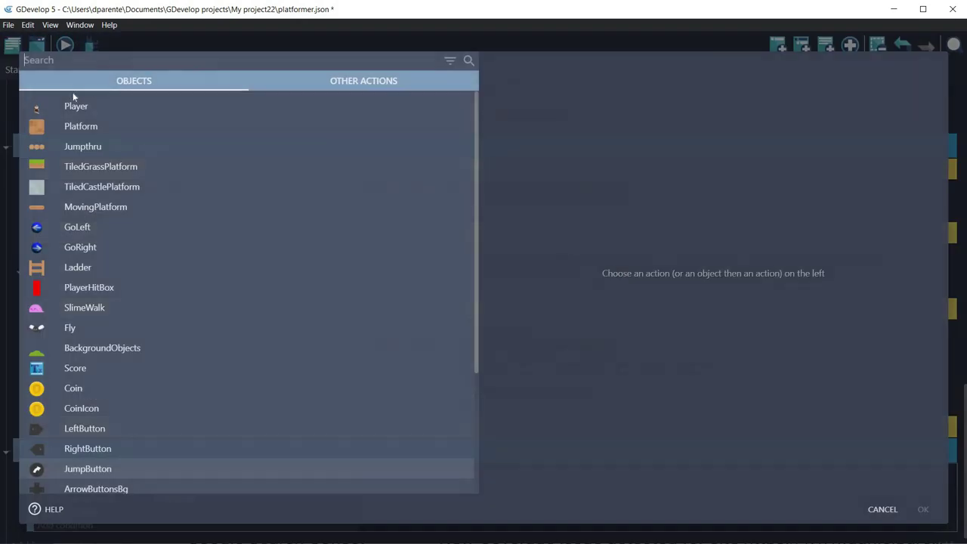
{"action": "left_click", "coordinate": [411, 104]}
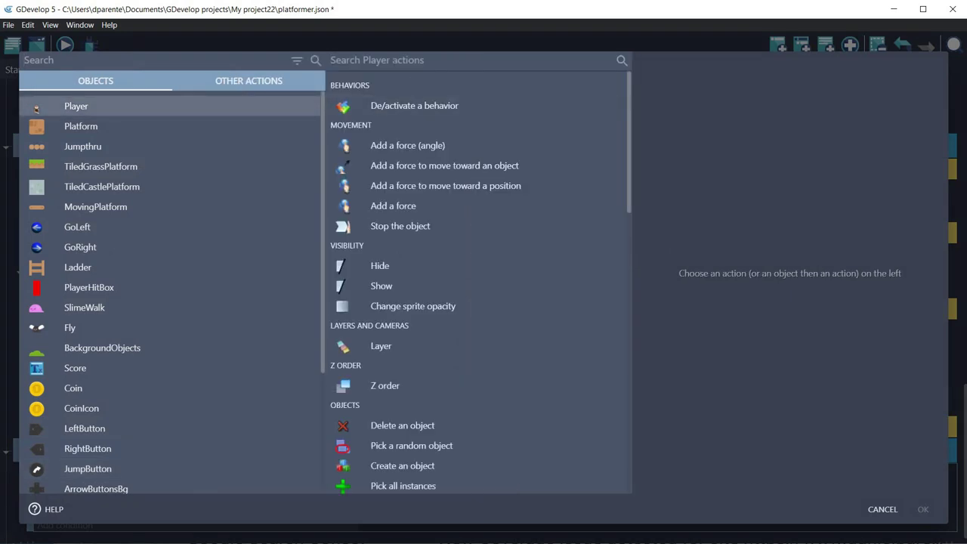
{"action": "type", "text": "anima"}
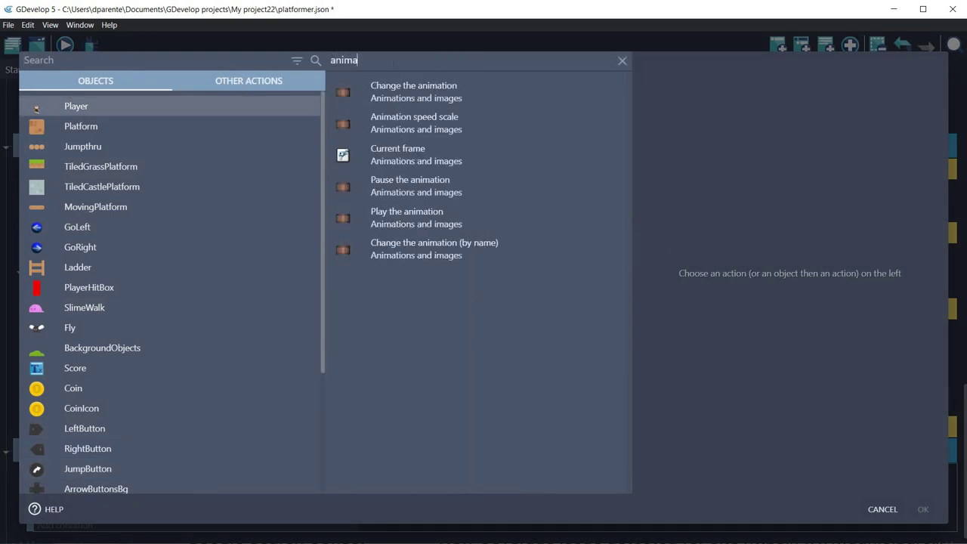
{"action": "left_click", "coordinate": [436, 250]}
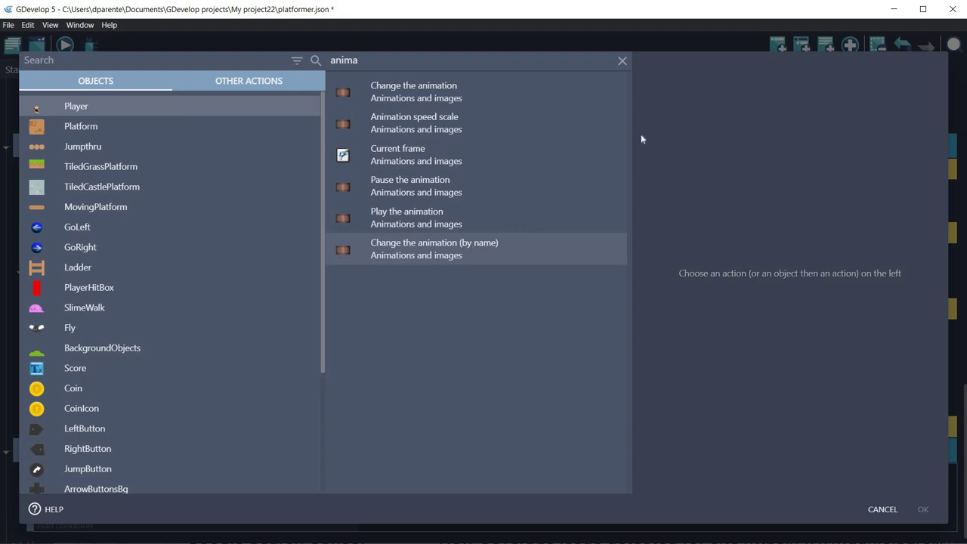
{"action": "type", "text": "\"attack"}
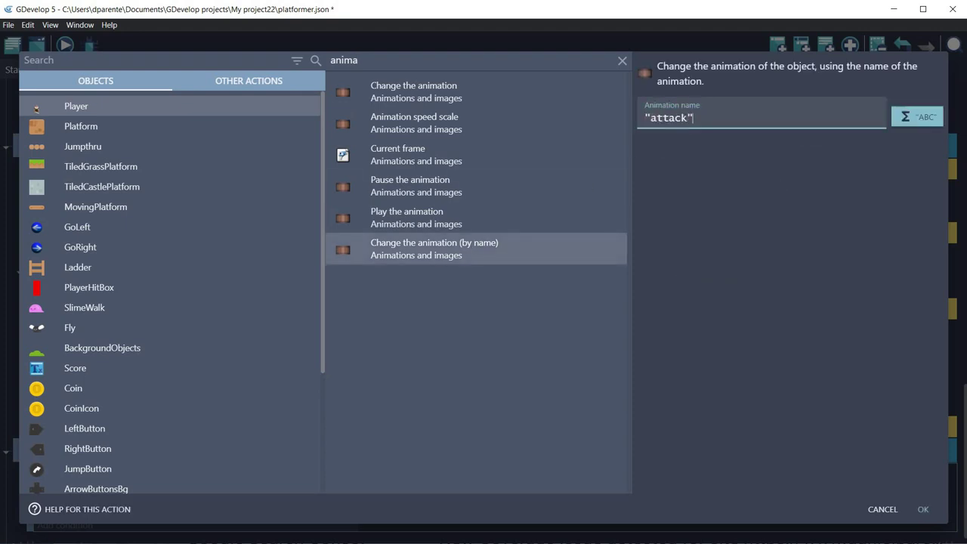
{"action": "left_click", "coordinate": [924, 510]}
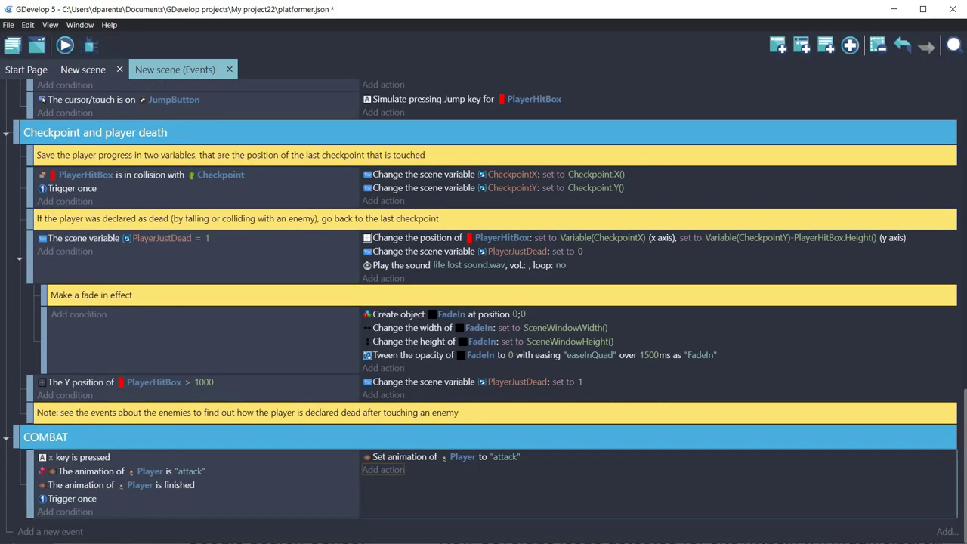
Add a condition to the "PlayerHitBox is on floor" event that the Player's current animation is finished.
{"action": "scroll", "coordinate": [99, 329], "scroll_direction": "up", "scroll_amount": 15}
{"action": "scroll", "coordinate": [99, 327], "scroll_direction": "up", "scroll_amount": 2}
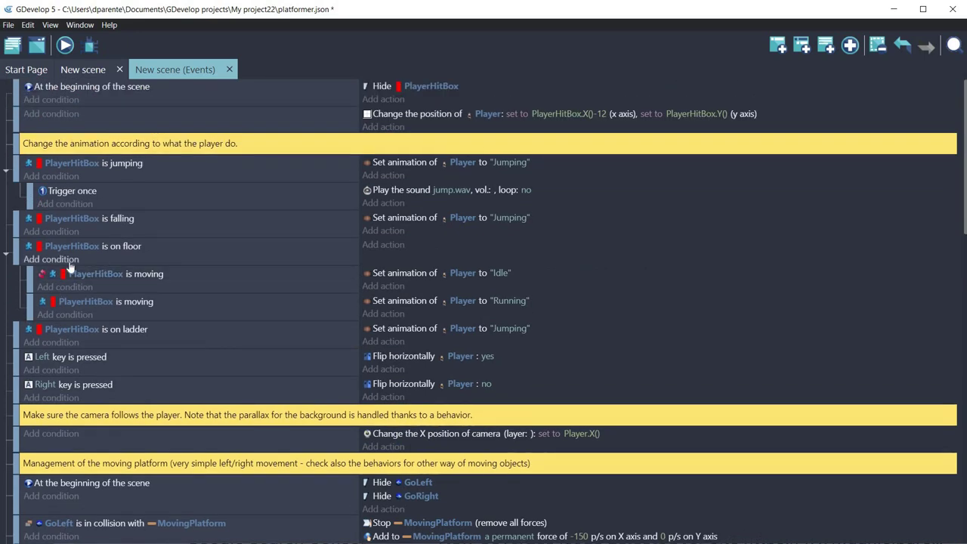
{"action": "left_click", "coordinate": [68, 260]}
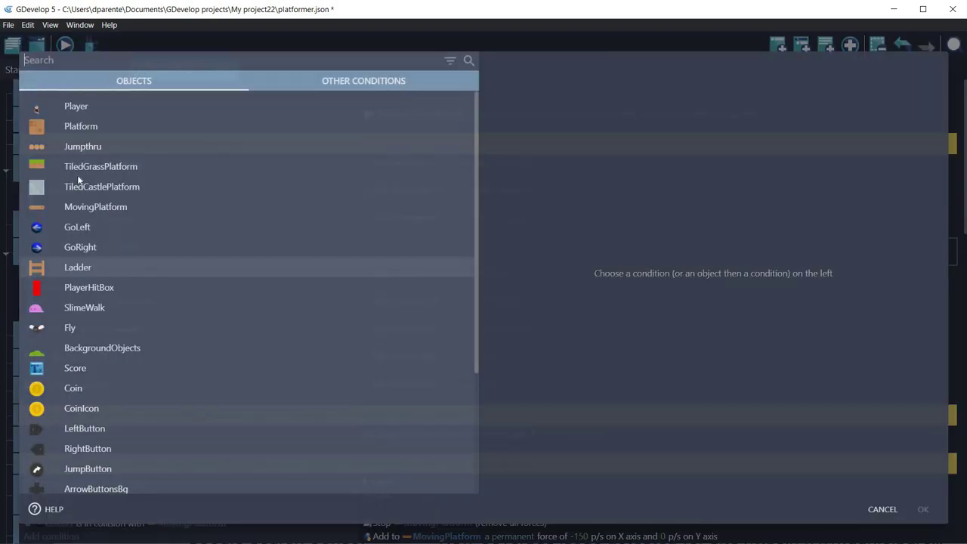
{"action": "left_click", "coordinate": [80, 105]}
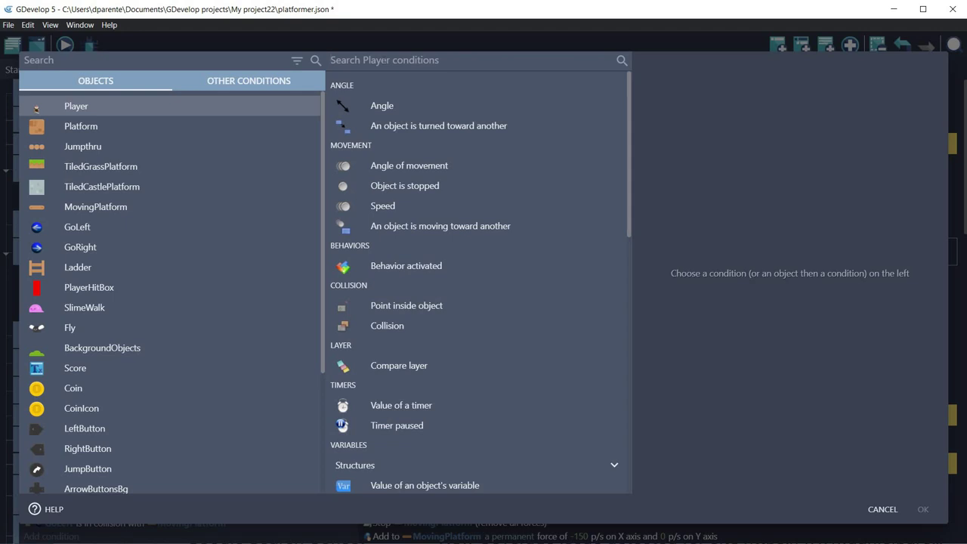
{"action": "type", "text": "anim"}
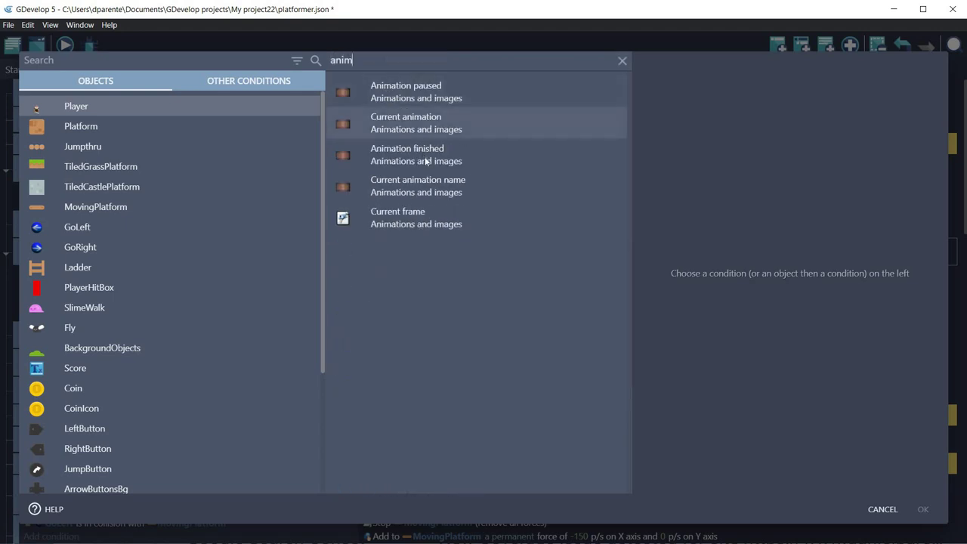
{"action": "left_click", "coordinate": [425, 158]}
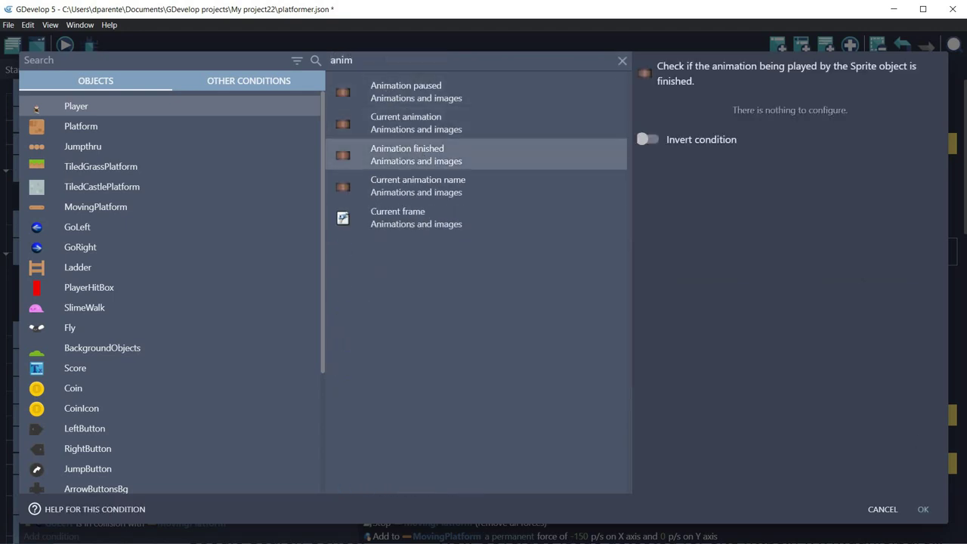
{"action": "left_click", "coordinate": [931, 512]}
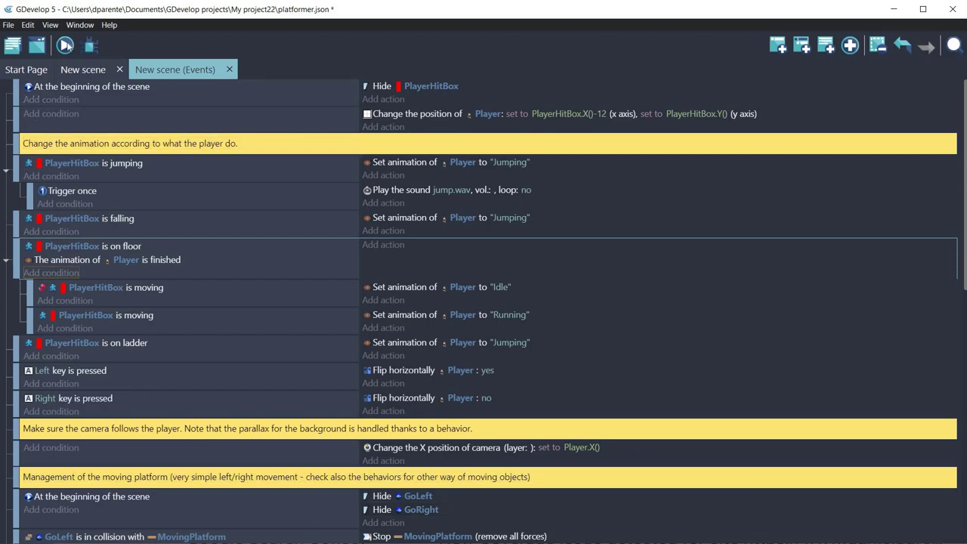
Preview the game from the scene and walk the Player right and left to check the movement animations.
{"action": "left_click", "coordinate": [65, 45]}
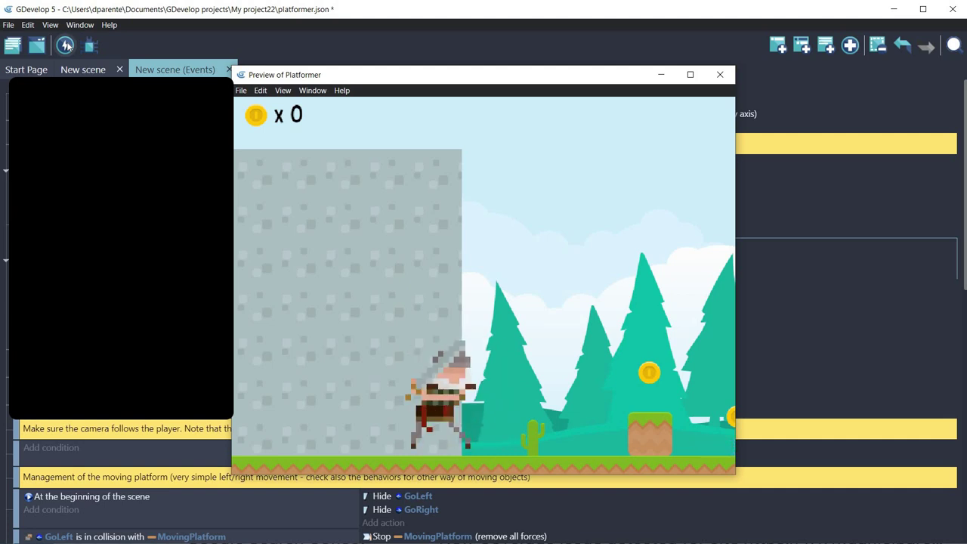
{"action": "left_click", "coordinate": [65, 45]}
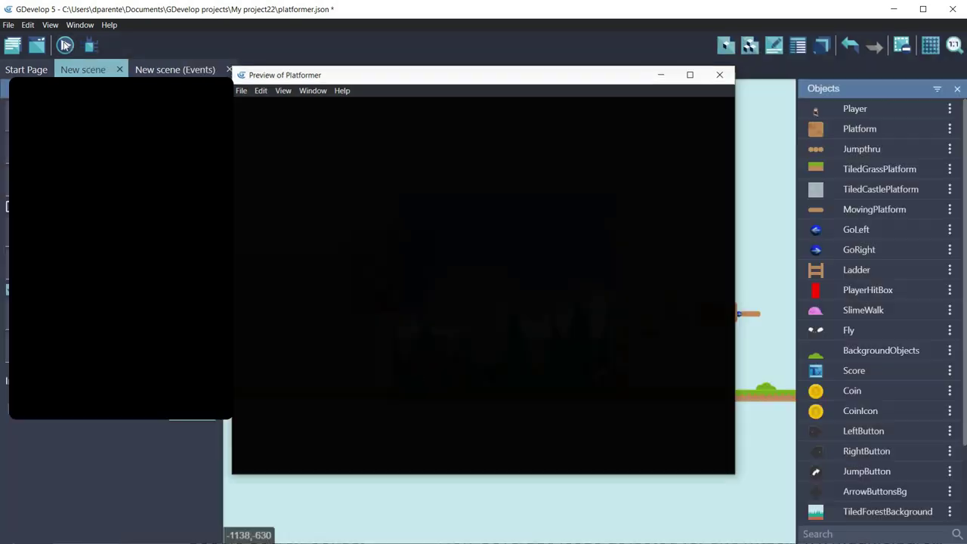
{"action": "key", "text": "Right"}
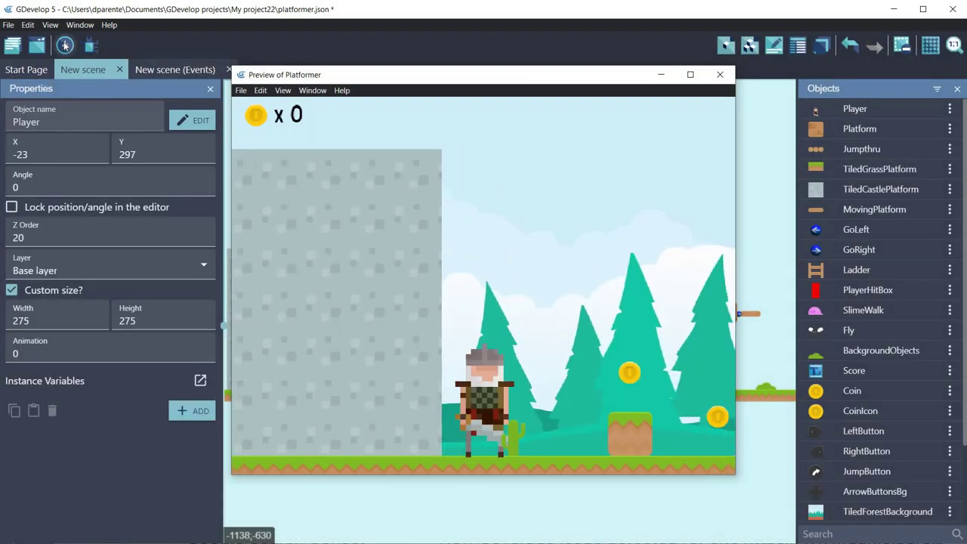
{"action": "key", "text": "Left"}
{"action": "key", "text": "Right"}
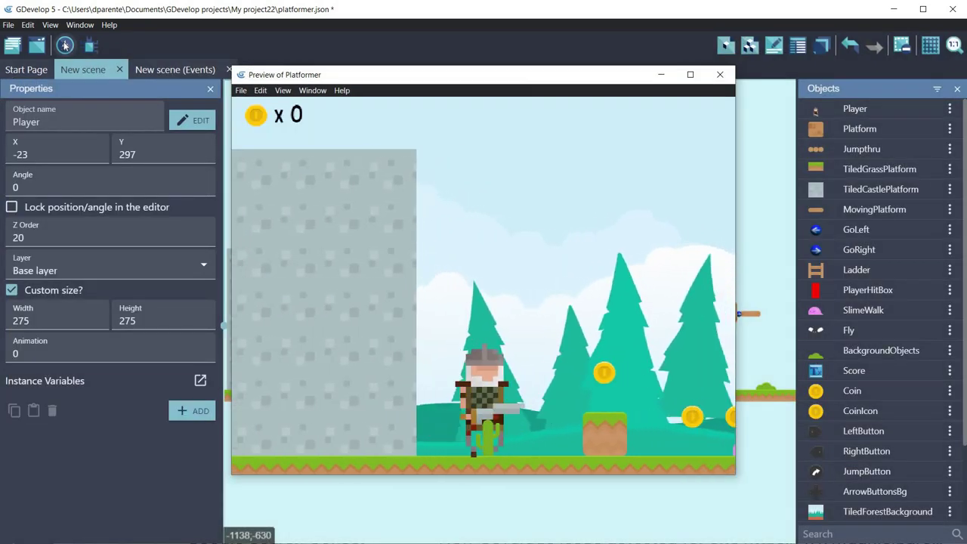
{"action": "key", "text": "Left"}
{"action": "key", "text": "Right"}
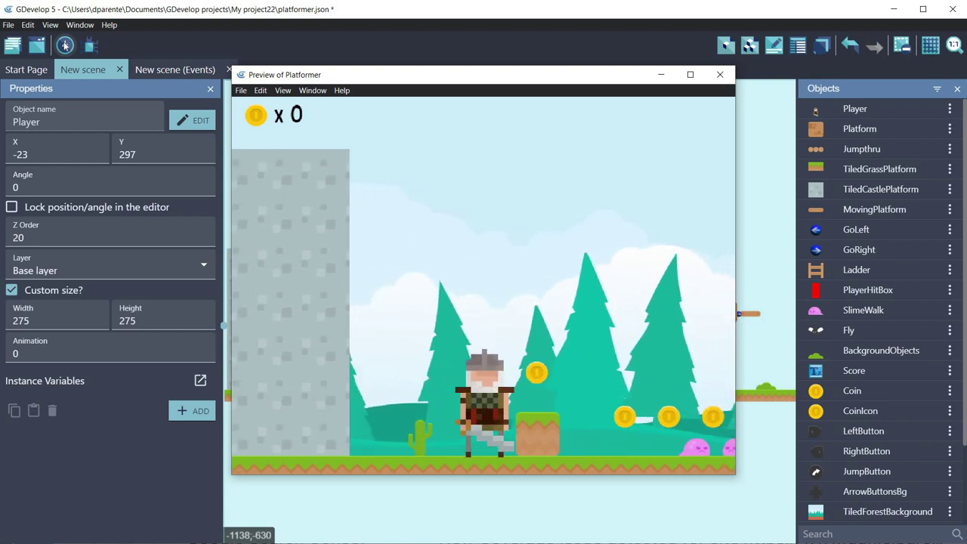
{"action": "key", "text": "Left"}
{"action": "key", "text": "Right"}
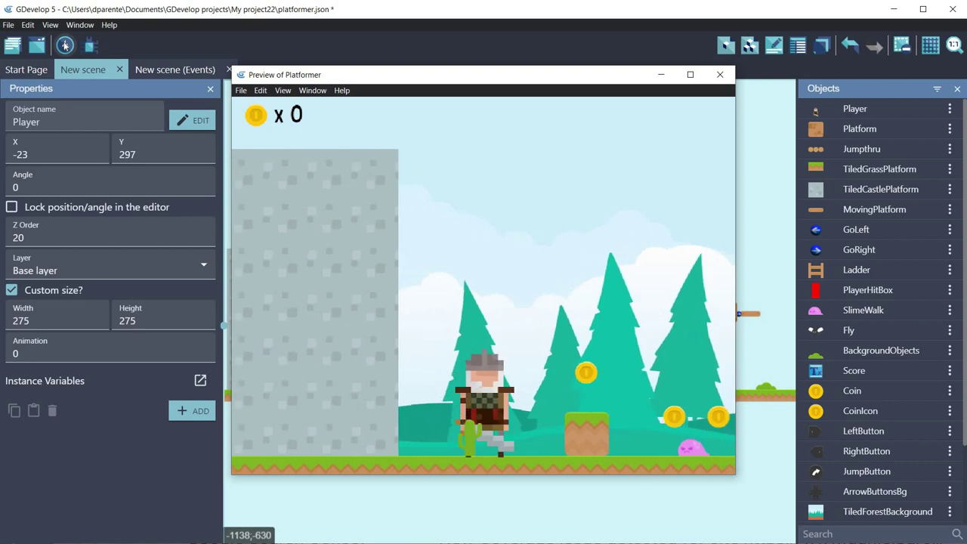
Test the Player's attack several times in the preview while standing still, and close the preview.
{"action": "key", "text": "space"}
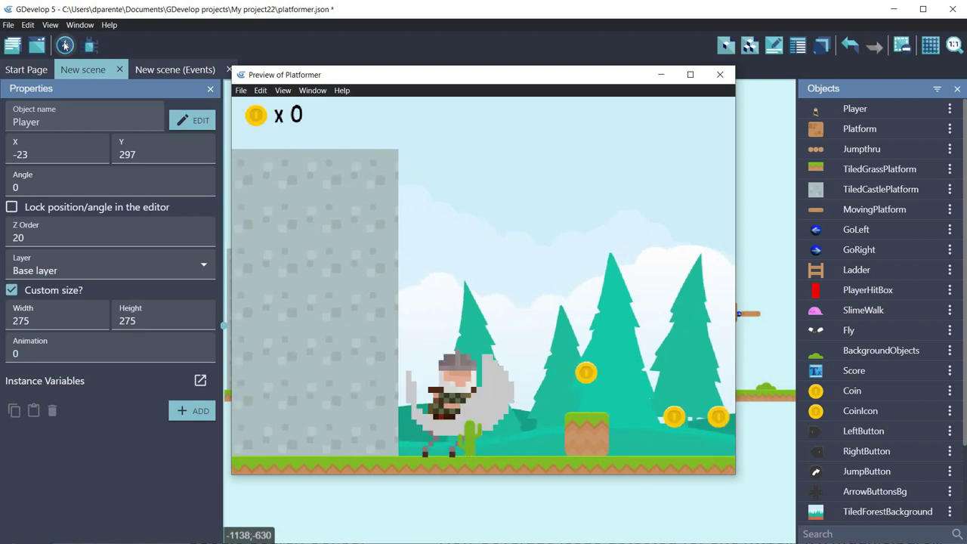
{"action": "key", "text": "space"}
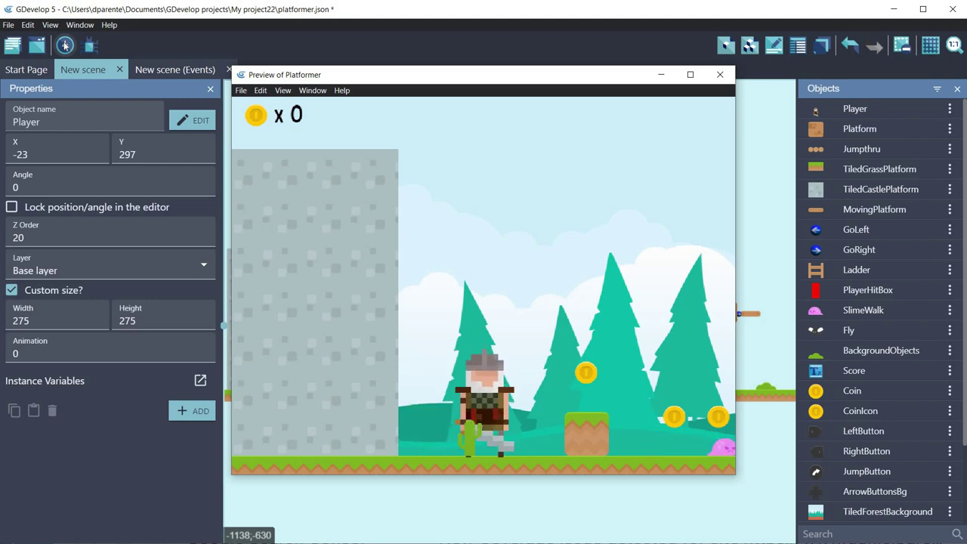
{"action": "key", "text": "space"}
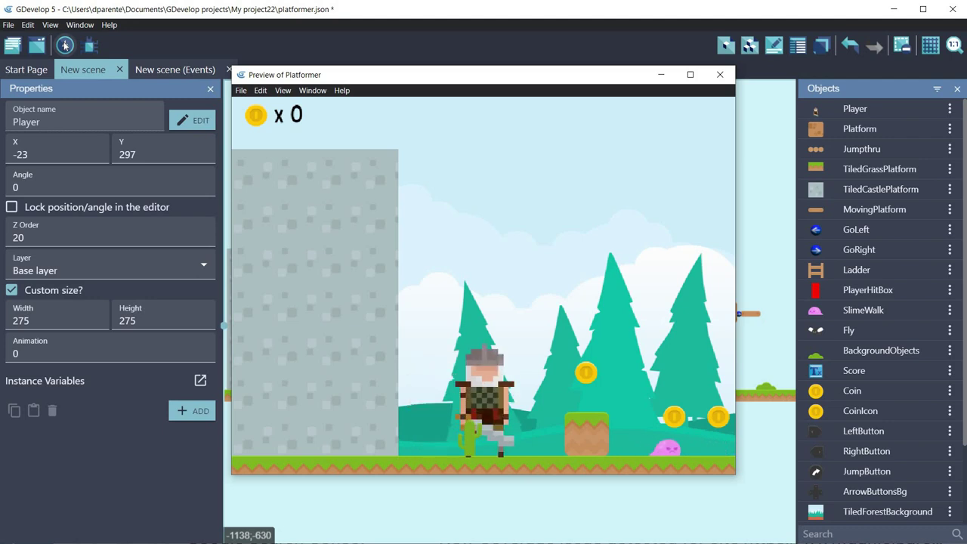
{"action": "key", "text": "space"}
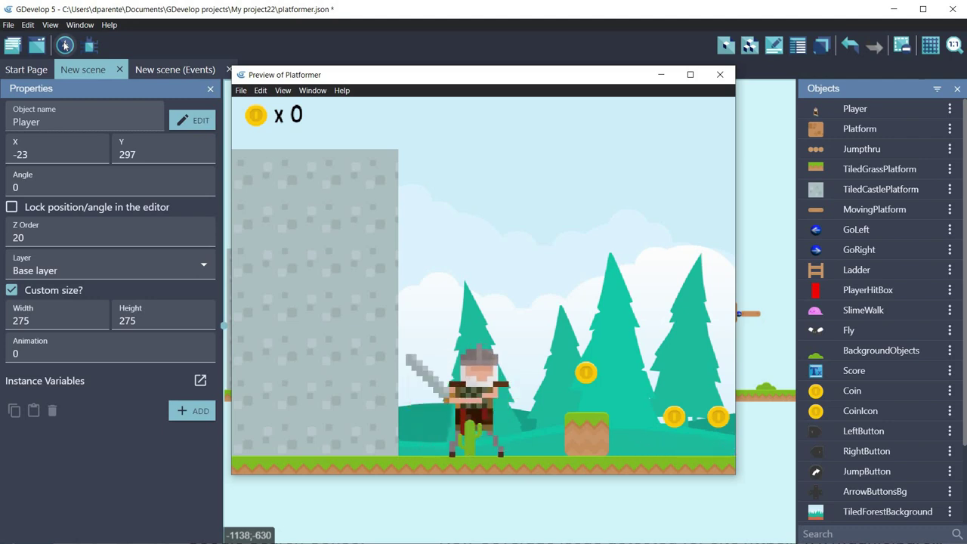
{"action": "key", "text": "space"}
{"action": "key", "text": "space"}
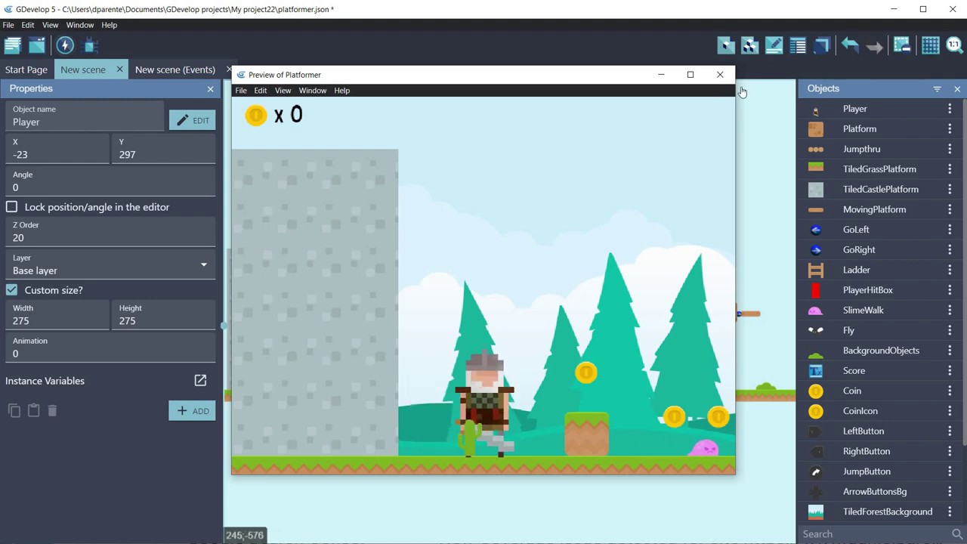
{"action": "left_click", "coordinate": [720, 75]}
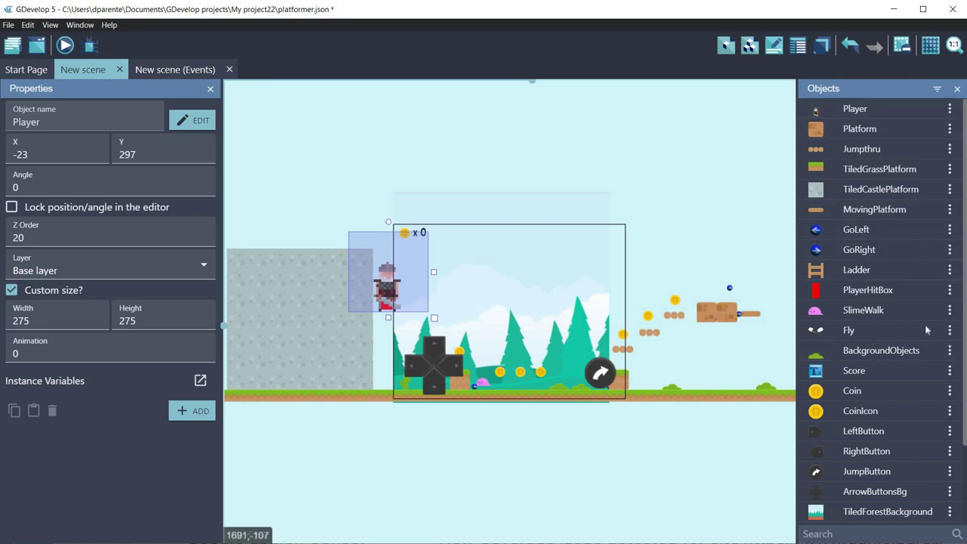
Create a new Sprite object from scratch and name it SwordHitBox.
{"action": "scroll", "coordinate": [937, 362], "scroll_direction": "down", "scroll_amount": 2}
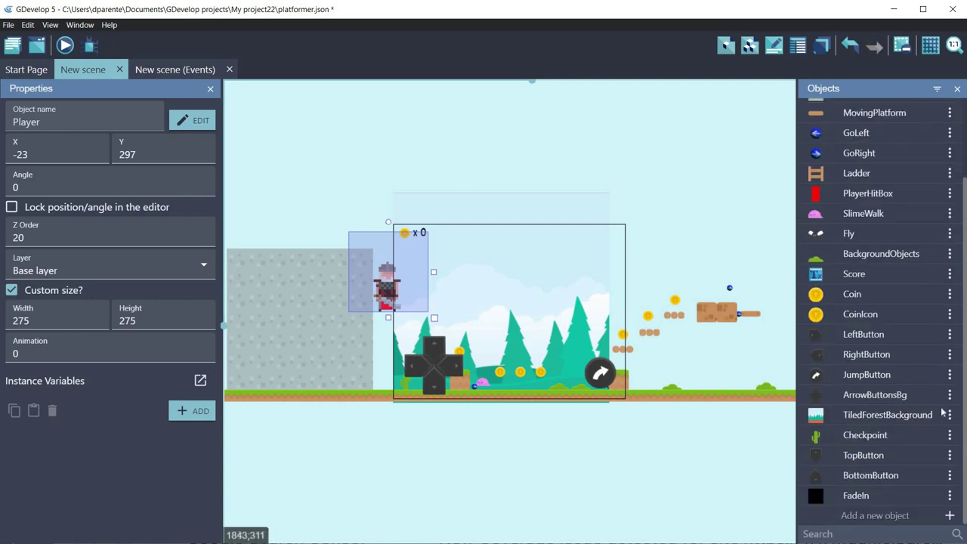
{"action": "left_click", "coordinate": [950, 516]}
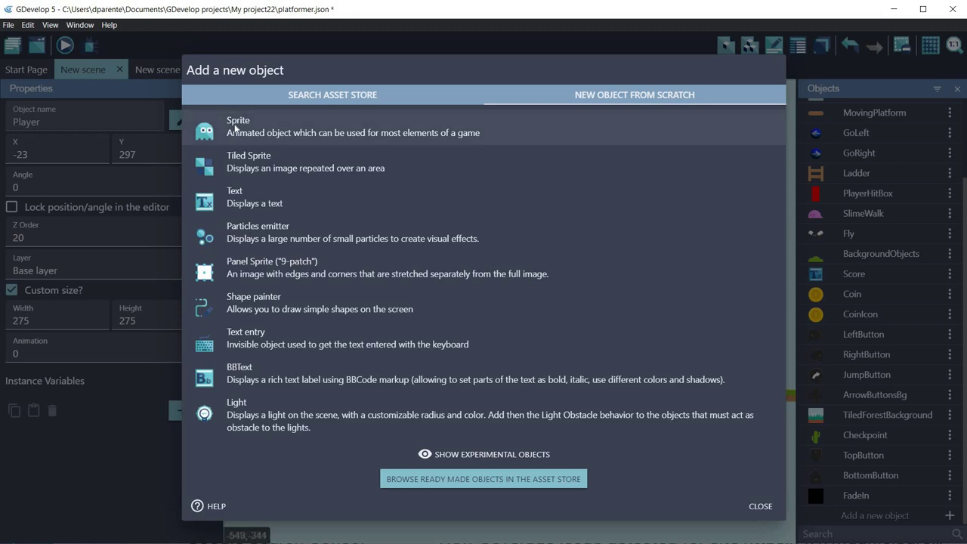
{"action": "left_click", "coordinate": [257, 129]}
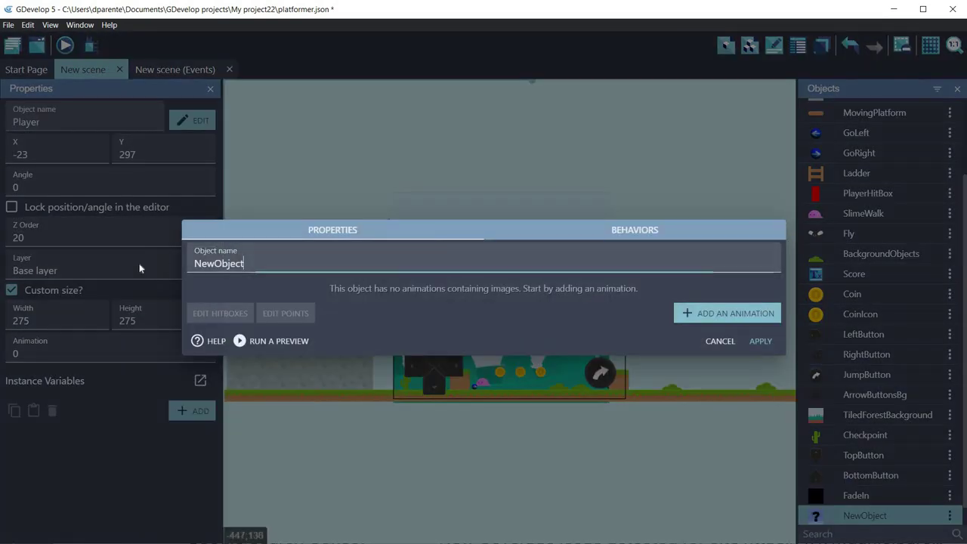
{"action": "type", "text": "SwordHitBox"}
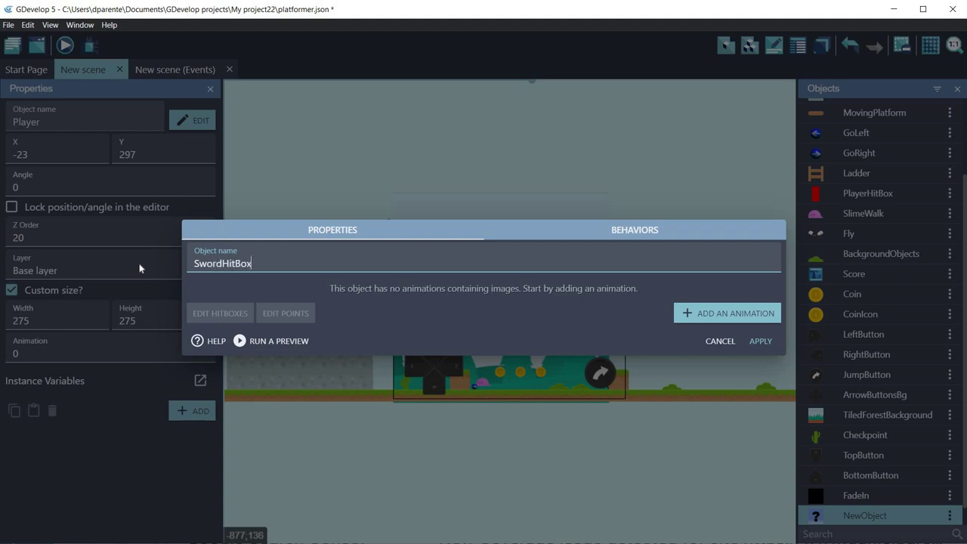
Add an animation to SwordHitBox and start a new image for it in the Piskel pixel editor.
{"action": "left_click", "coordinate": [715, 312]}
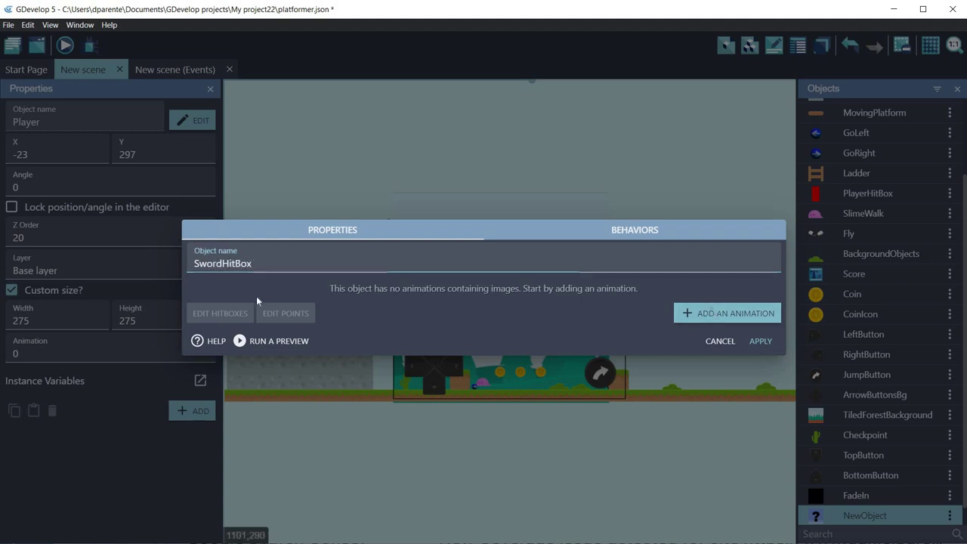
{"action": "left_click", "coordinate": [213, 316]}
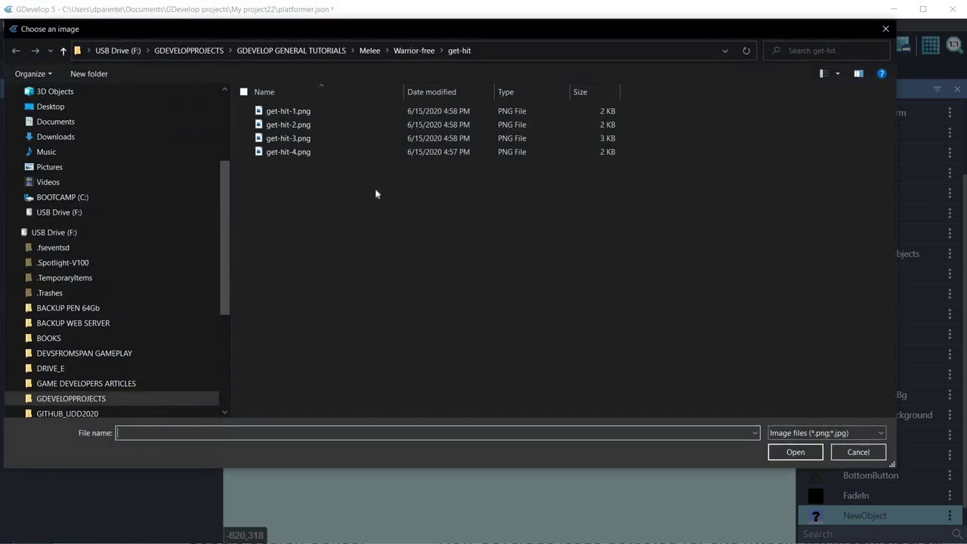
{"action": "left_click", "coordinate": [859, 453]}
{"action": "left_click", "coordinate": [543, 270]}
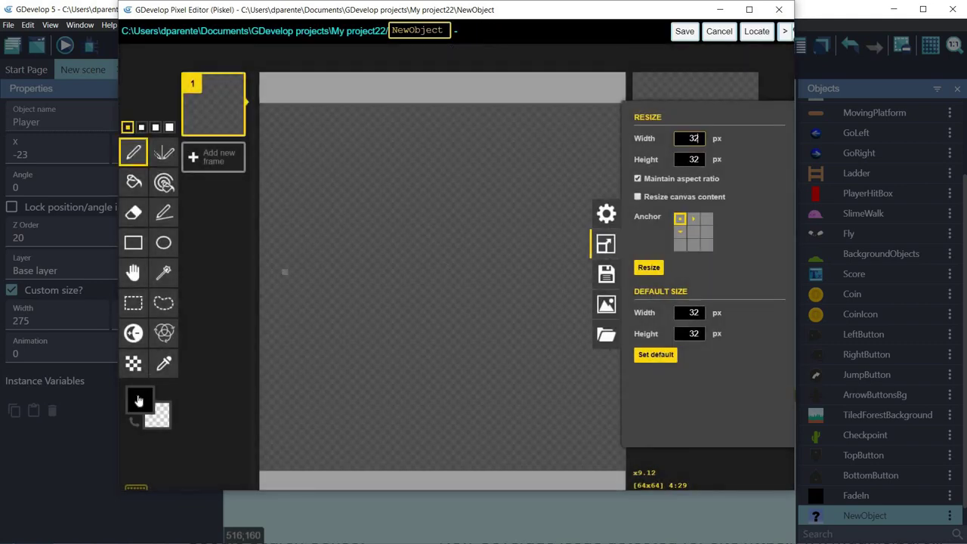
Choose the orange colour #ed6a0c and fill the whole canvas with it.
{"action": "left_click", "coordinate": [141, 400]}
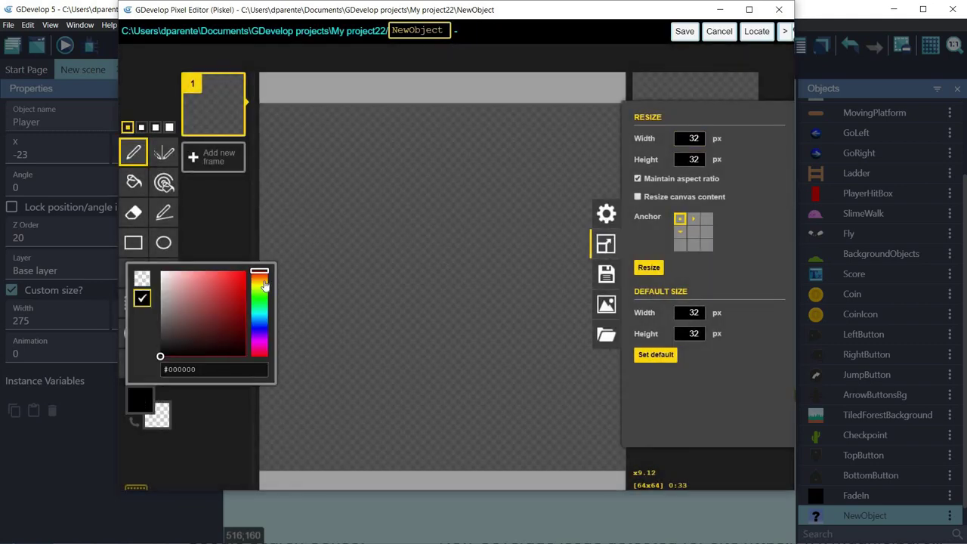
{"action": "left_click", "coordinate": [259, 282]}
{"action": "left_click", "coordinate": [243, 297]}
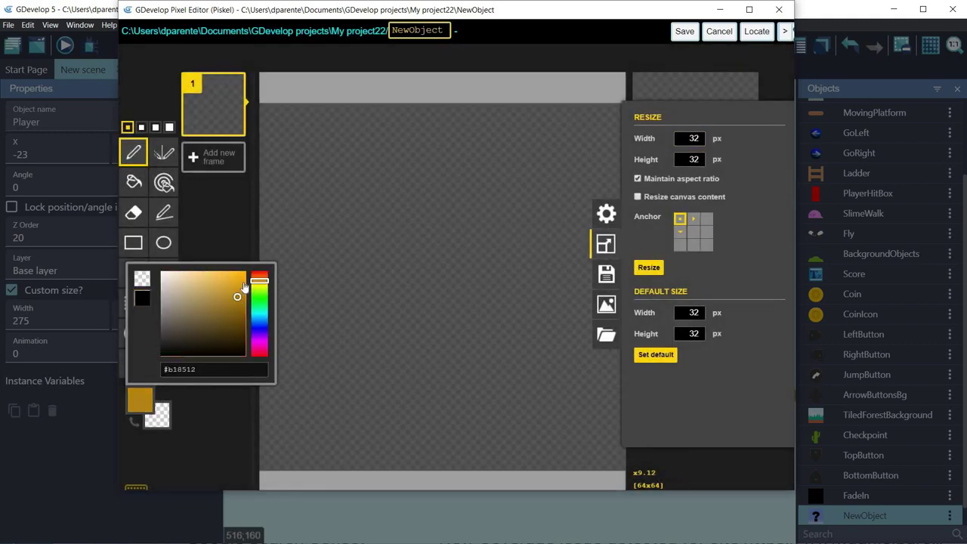
{"action": "left_click", "coordinate": [241, 283]}
{"action": "left_click_drag", "start_coordinate": [262, 280], "coordinate": [242, 278]}
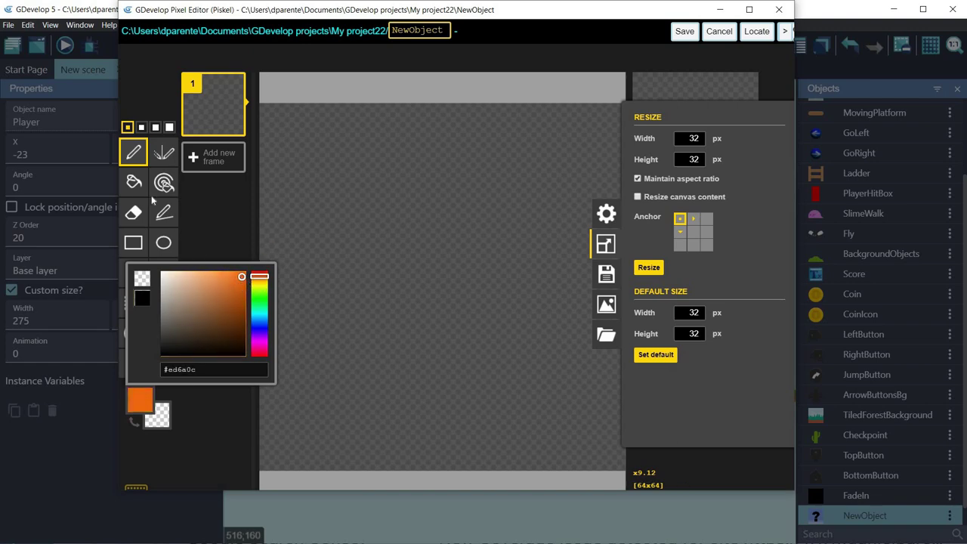
{"action": "key", "text": "b"}
{"action": "left_click", "coordinate": [432, 255]}
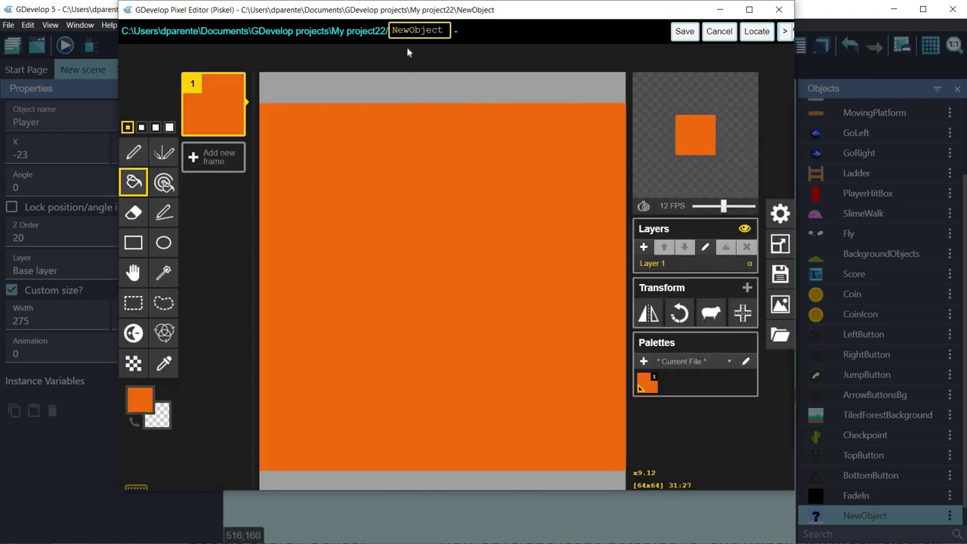
Name the image SWORDHITBOX and save it back to the SwordHitBox object.
{"action": "double_click", "coordinate": [418, 31]}
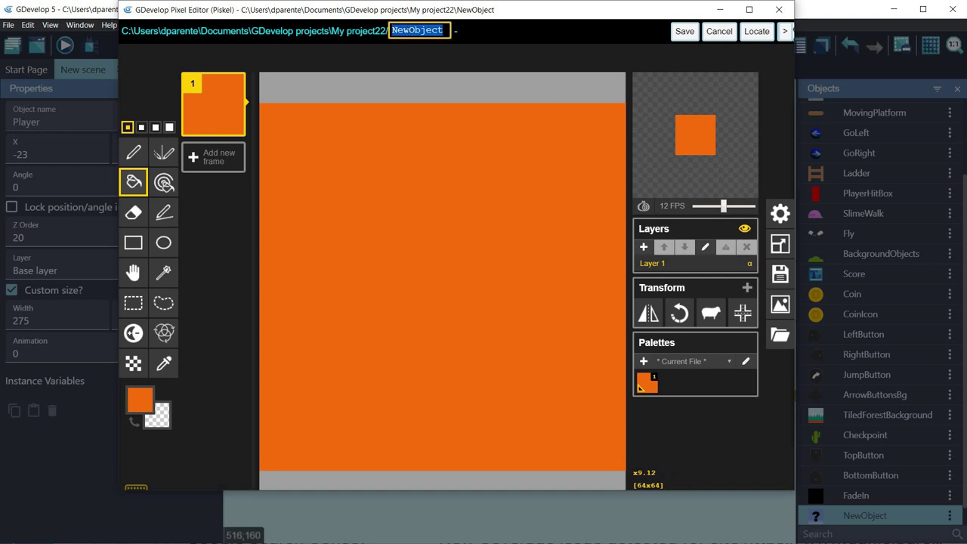
{"action": "type", "text": "SWORD"}
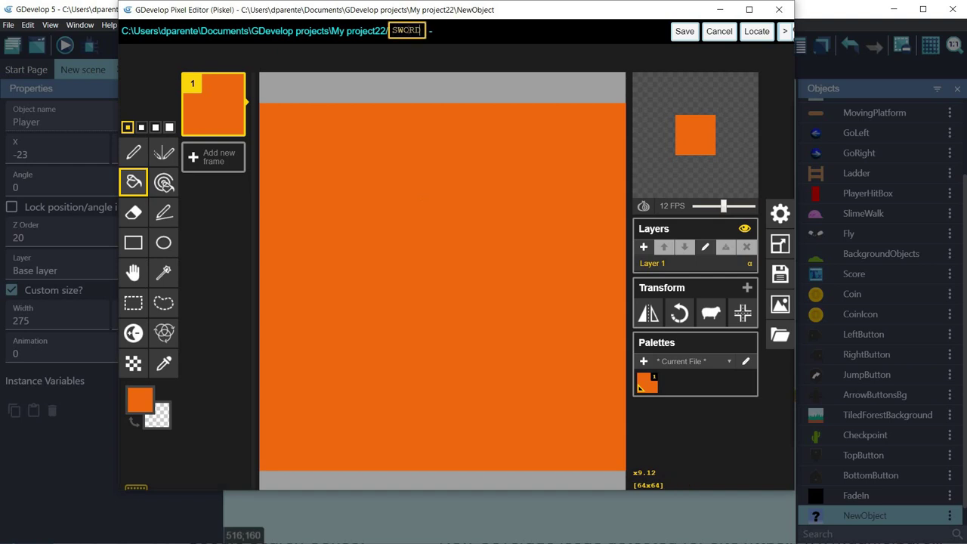
{"action": "type", "text": "HITBOX"}
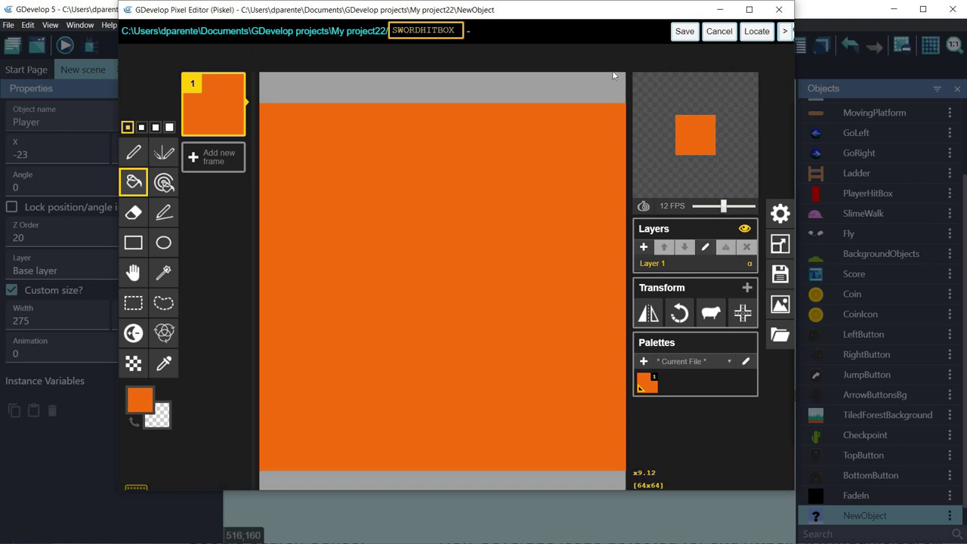
{"action": "left_click", "coordinate": [685, 32]}
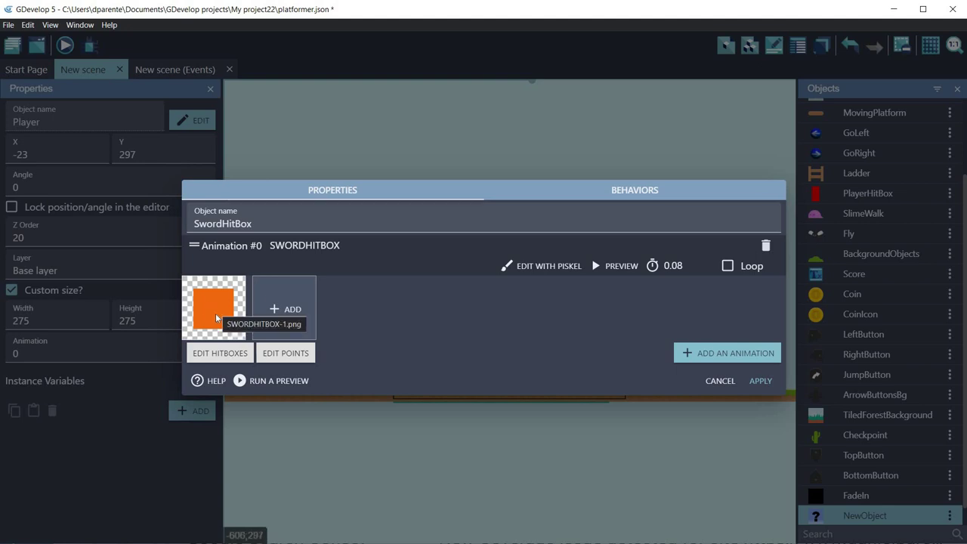
Move SwordHitBox's Origin point to the middle of its lower edge and apply the object's changes.
{"action": "left_click", "coordinate": [285, 354]}
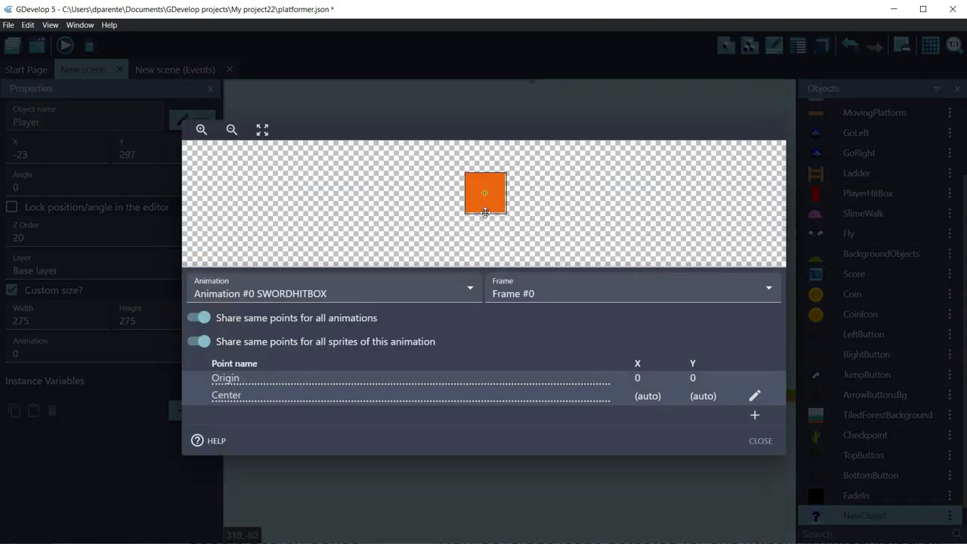
{"action": "left_click_drag", "start_coordinate": [484, 212], "coordinate": [484, 211]}
{"action": "left_click", "coordinate": [485, 211]}
{"action": "left_click_drag", "start_coordinate": [476, 211], "coordinate": [475, 211]}
{"action": "left_click", "coordinate": [486, 211]}
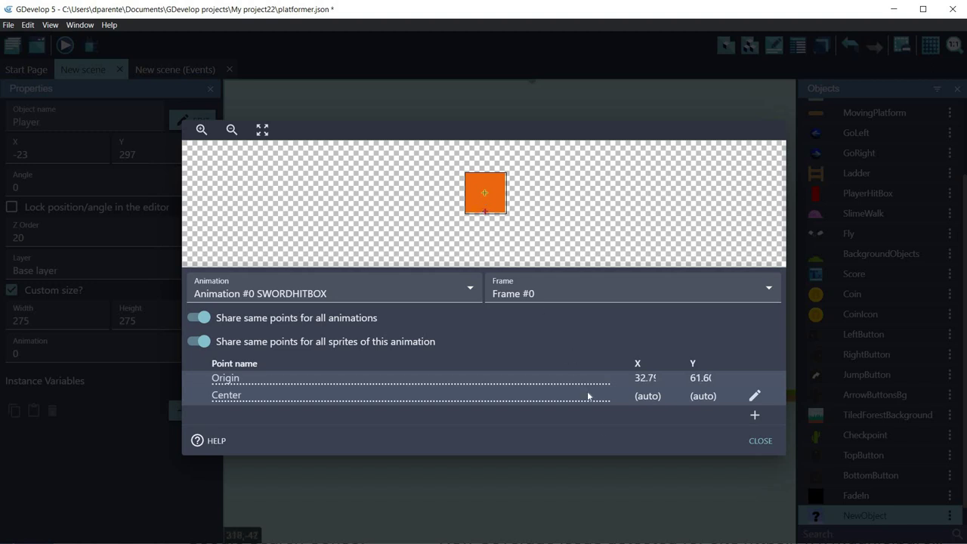
{"action": "left_click", "coordinate": [760, 442]}
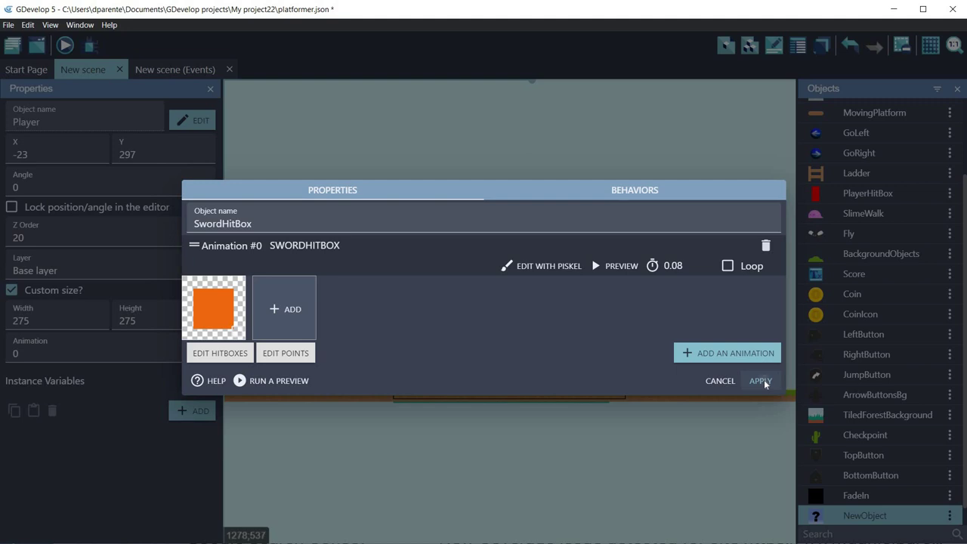
{"action": "left_click", "coordinate": [764, 383]}
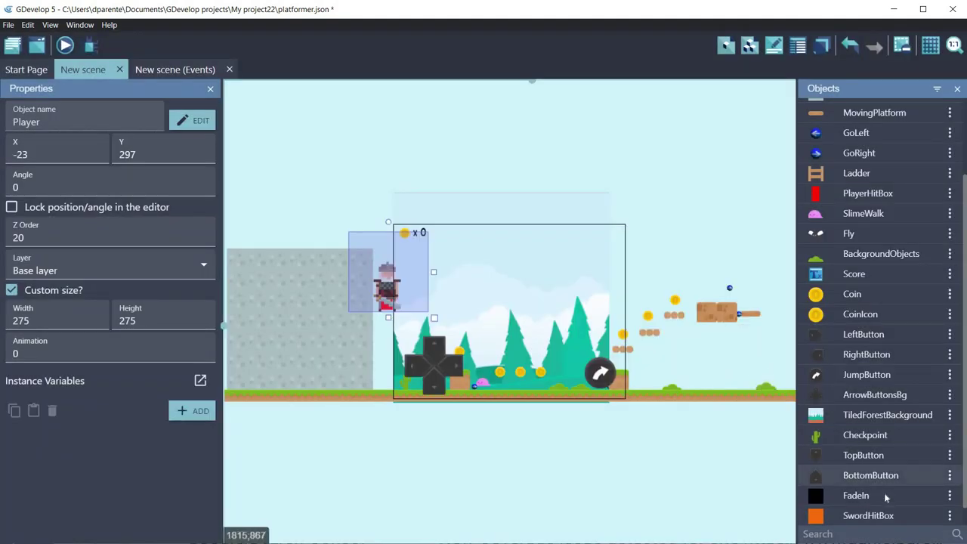
Place a SwordHitBox about 115 by 120 directly in front of the Player and add the object variable DamageEnabled to it.
{"action": "scroll", "coordinate": [885, 493], "scroll_direction": "down", "scroll_amount": 1}
{"action": "left_click_drag", "start_coordinate": [869, 495], "coordinate": [413, 297]}
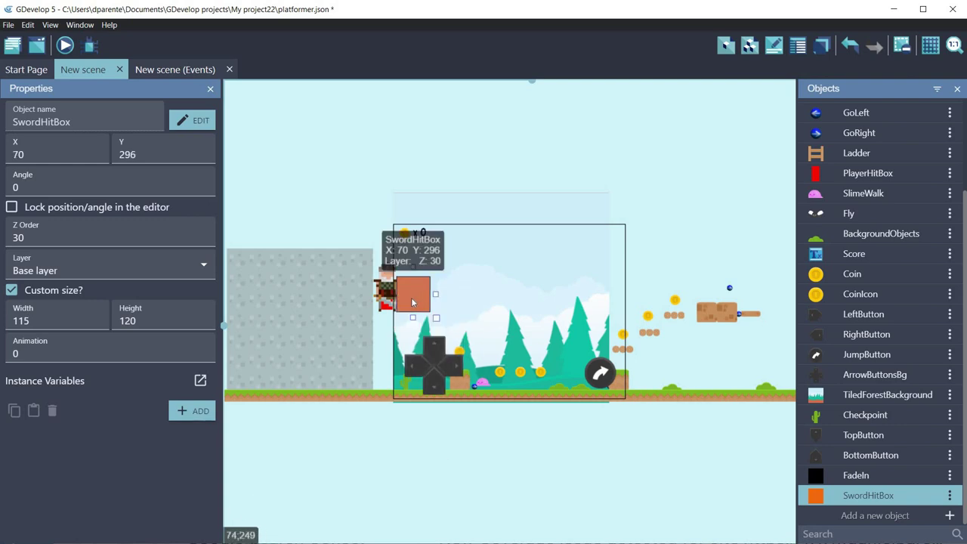
{"action": "left_click", "coordinate": [200, 380]}
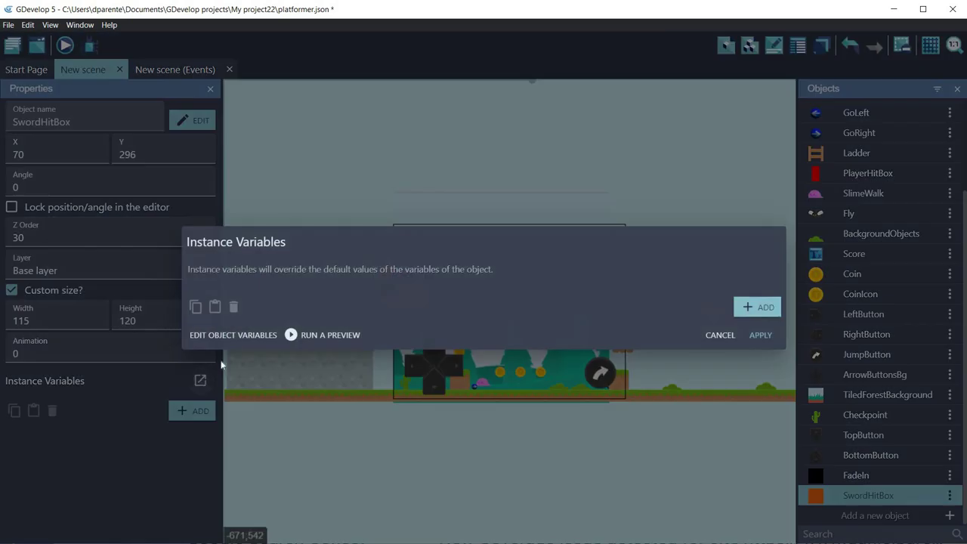
{"action": "left_click", "coordinate": [257, 335]}
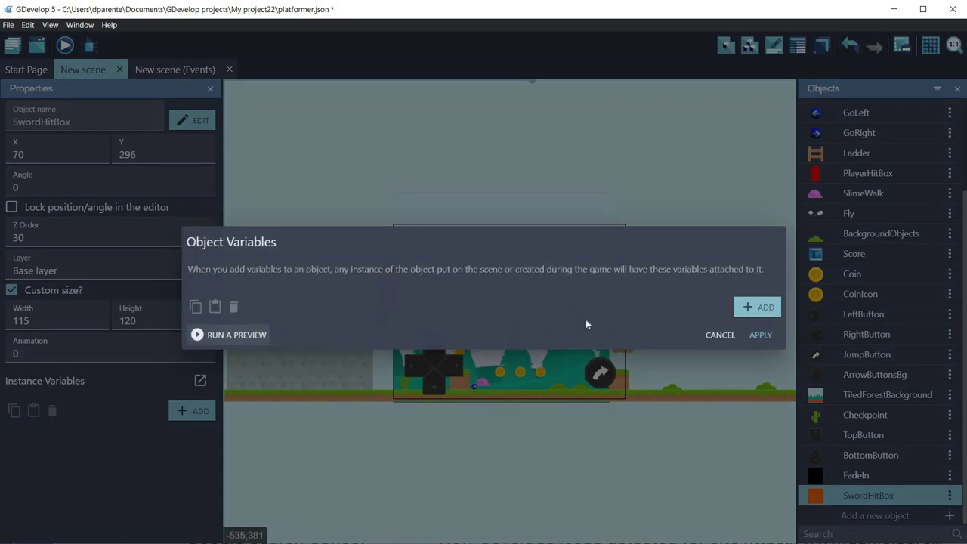
{"action": "left_click", "coordinate": [759, 306]}
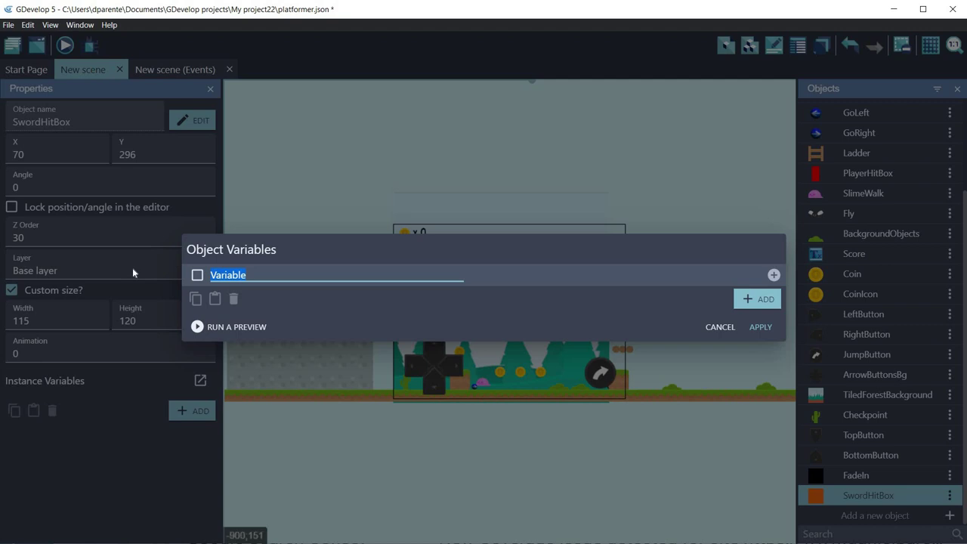
{"action": "type", "text": "DamageEnabled"}
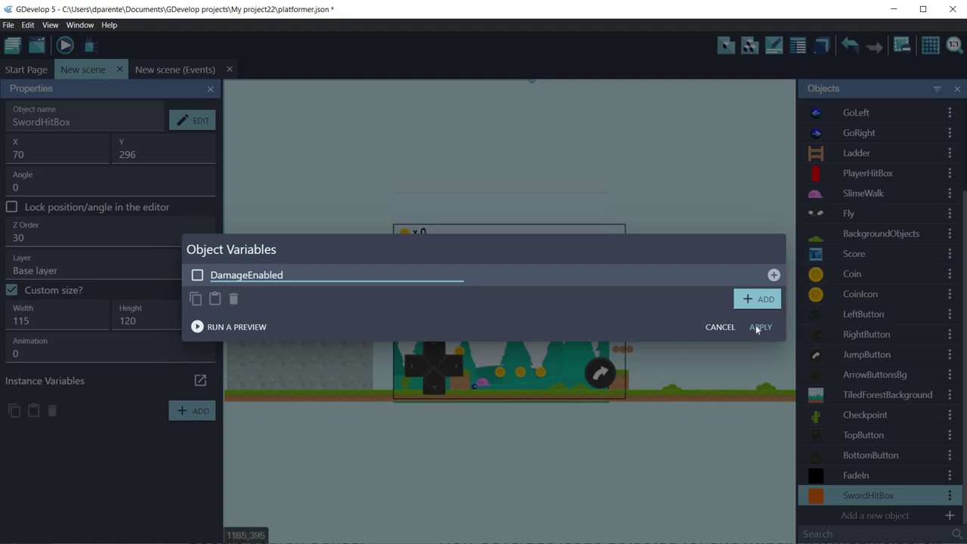
{"action": "key", "text": "Tab"}
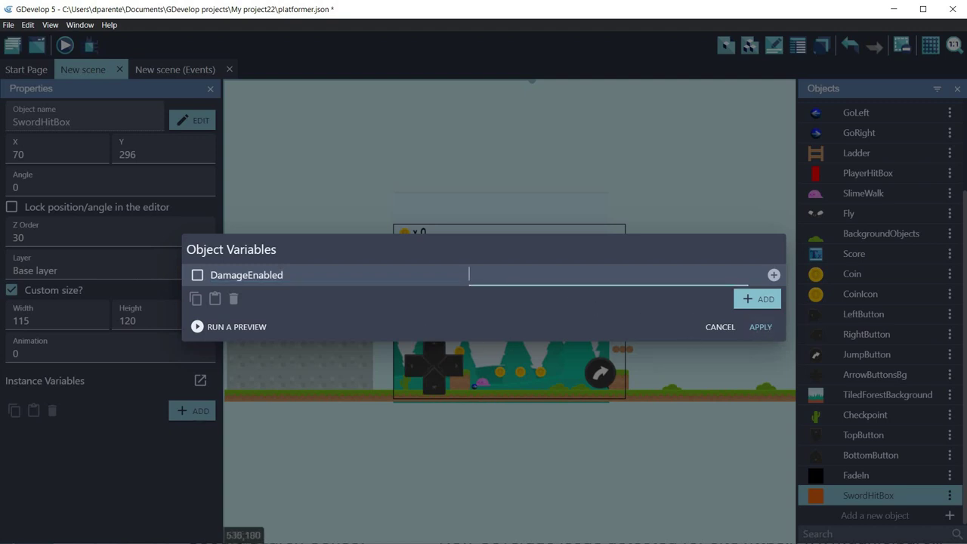
{"action": "left_click", "coordinate": [771, 331]}
Move the Player up off the PlayerHitBox, and give PlayerHitBox an object variable Flipped with the value 1.
{"action": "left_click", "coordinate": [387, 291]}
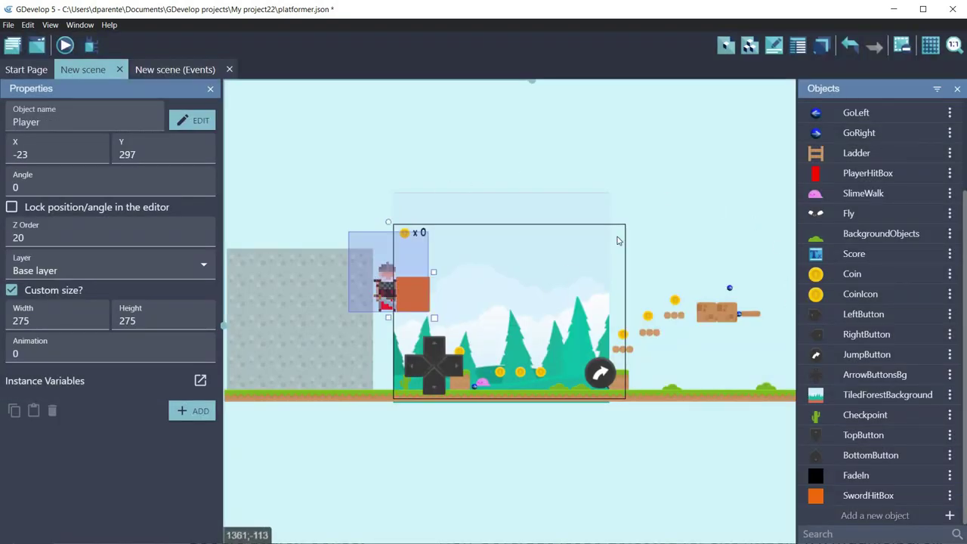
{"action": "key", "text": "ctrl+z"}
{"action": "left_click", "coordinate": [387, 306]}
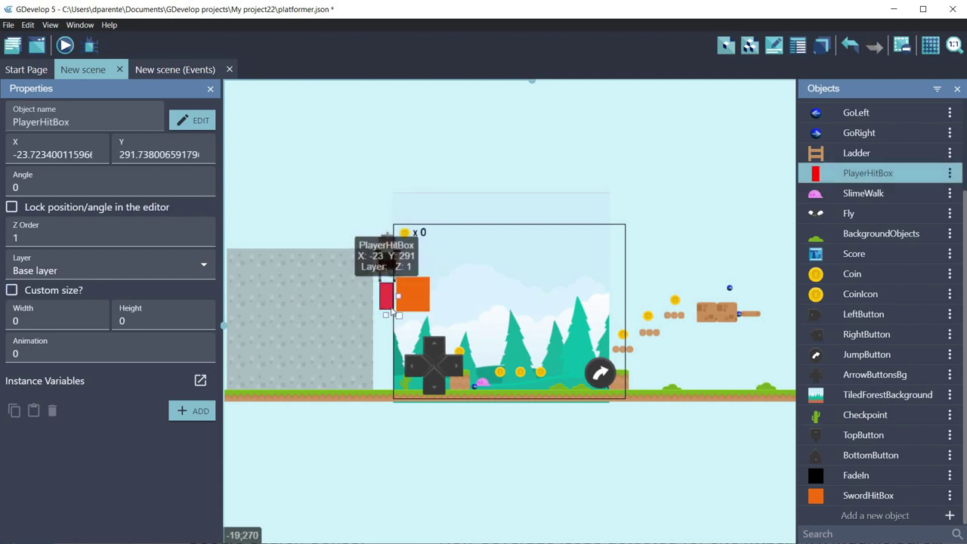
{"action": "left_click", "coordinate": [201, 382]}
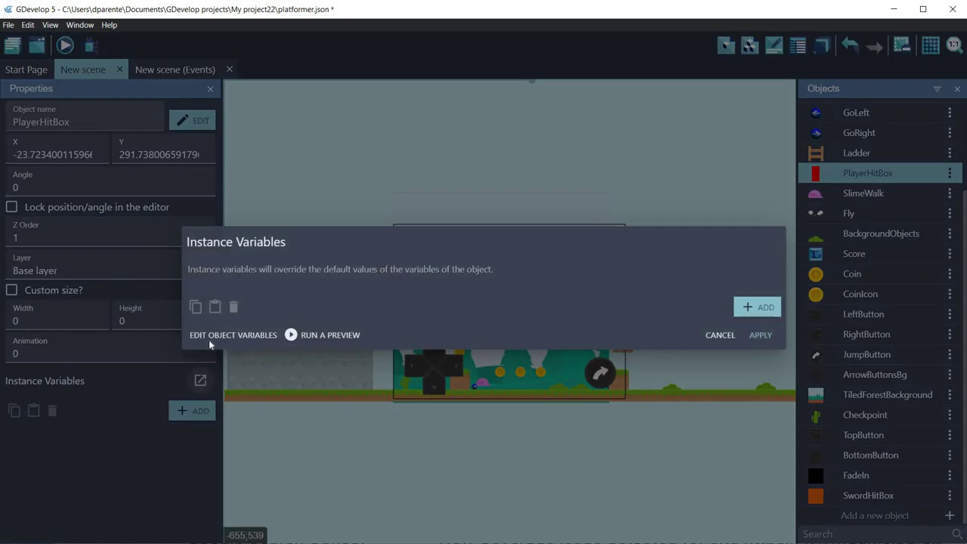
{"action": "left_click", "coordinate": [234, 335]}
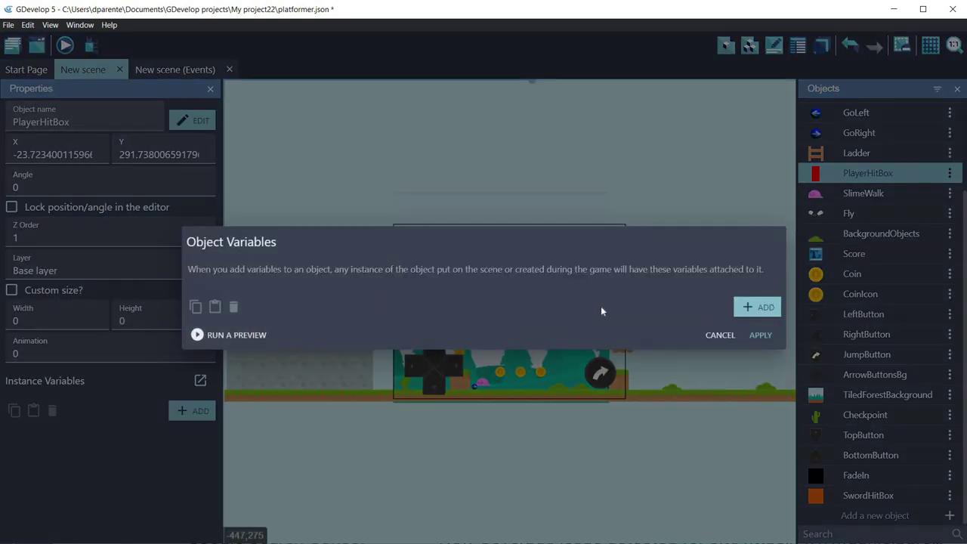
{"action": "left_click", "coordinate": [757, 307]}
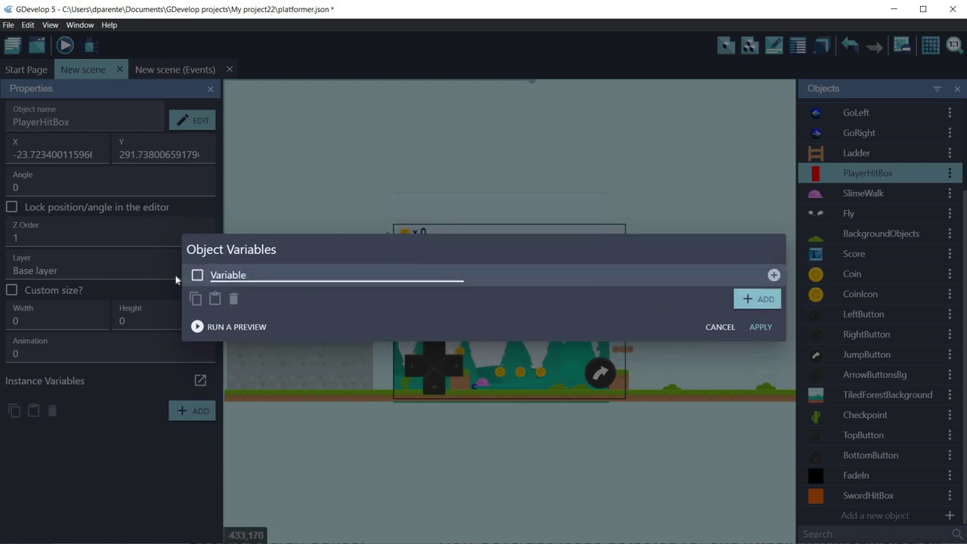
{"action": "type", "text": "Fl"}
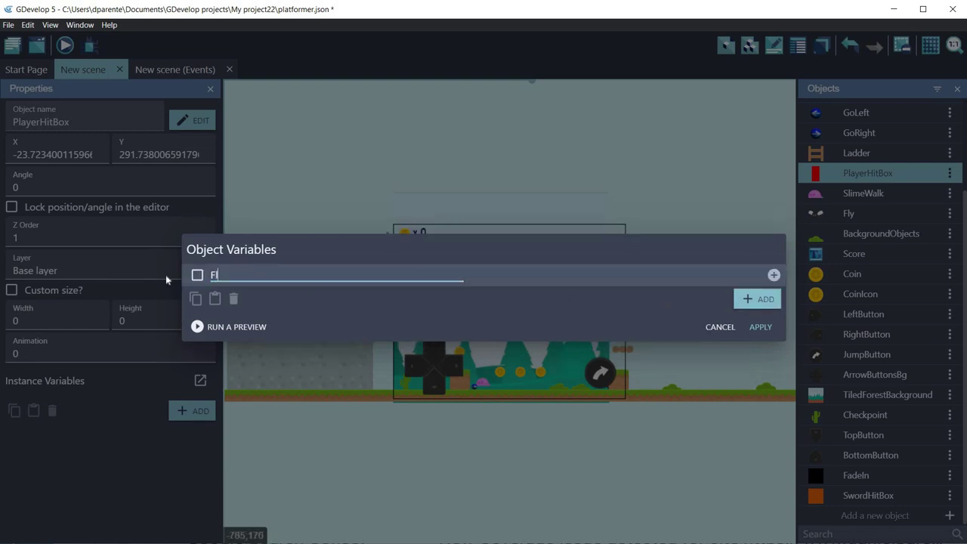
{"action": "type", "text": "ipped"}
{"action": "left_click", "coordinate": [508, 275]}
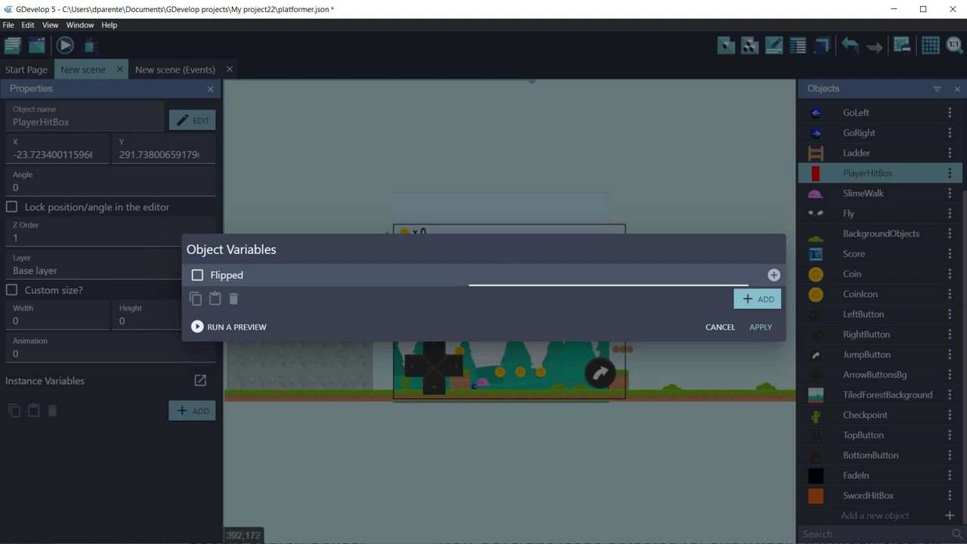
{"action": "type", "text": "1"}
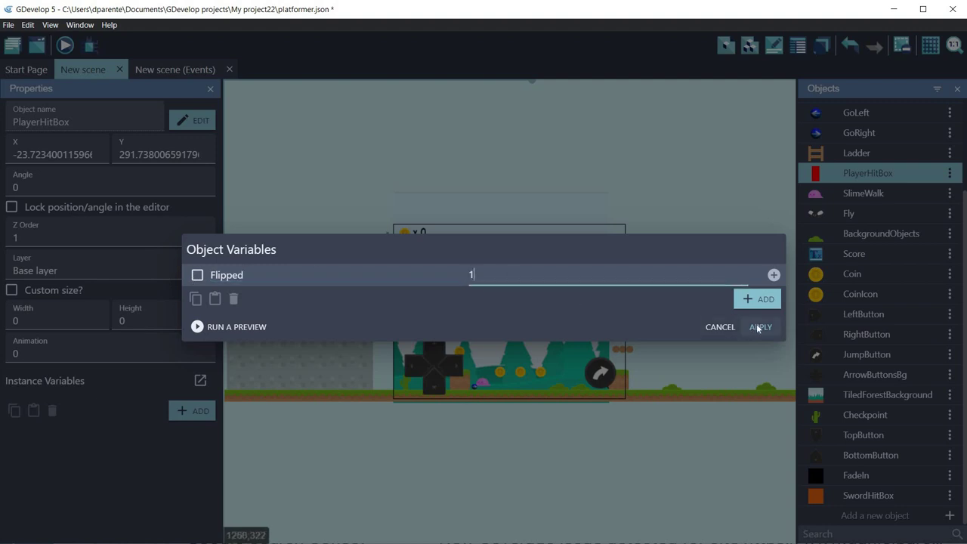
{"action": "left_click", "coordinate": [761, 328]}
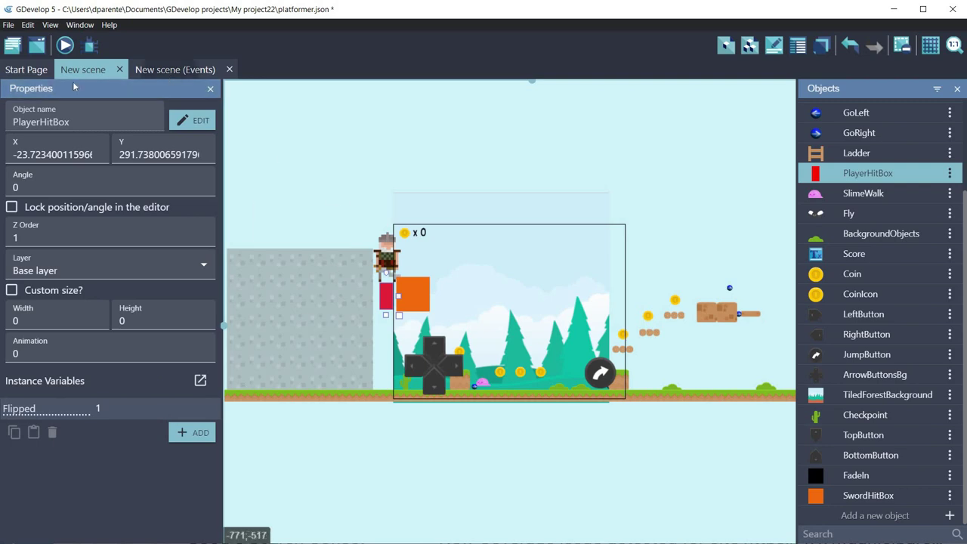
In the scene events, duplicate the action that sets the Player's position within the same event.
{"action": "left_click", "coordinate": [172, 71]}
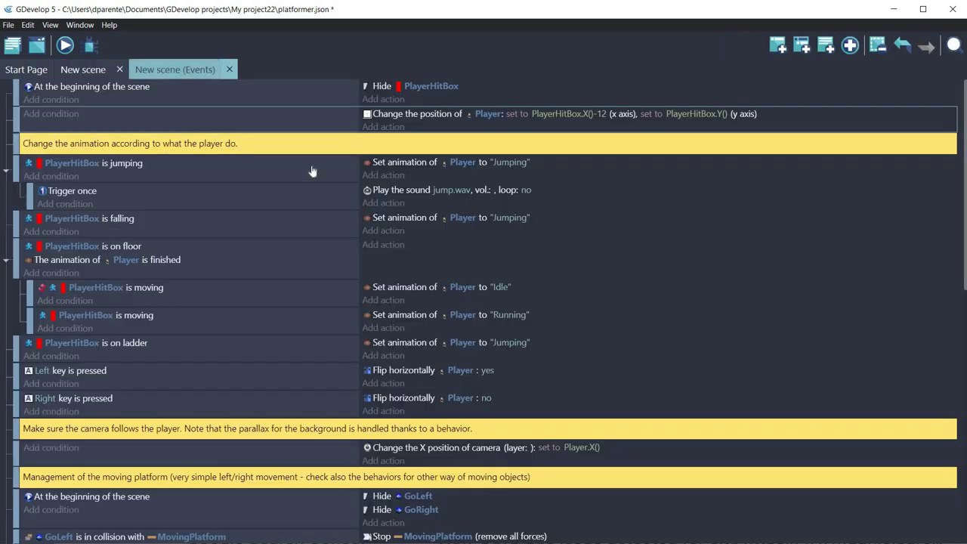
{"action": "left_click", "coordinate": [407, 116]}
{"action": "right_click", "coordinate": [406, 115]}
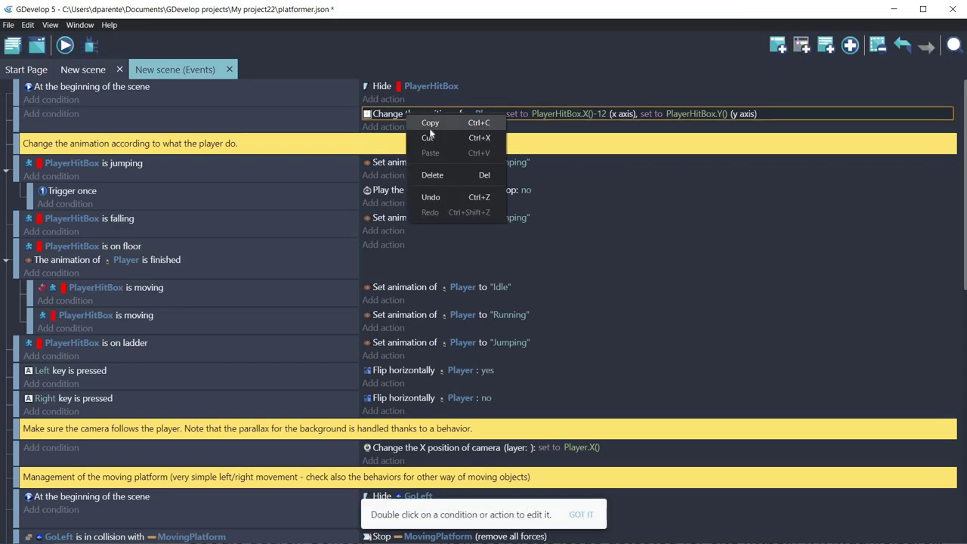
{"action": "left_click", "coordinate": [432, 122]}
{"action": "left_click", "coordinate": [439, 127]}
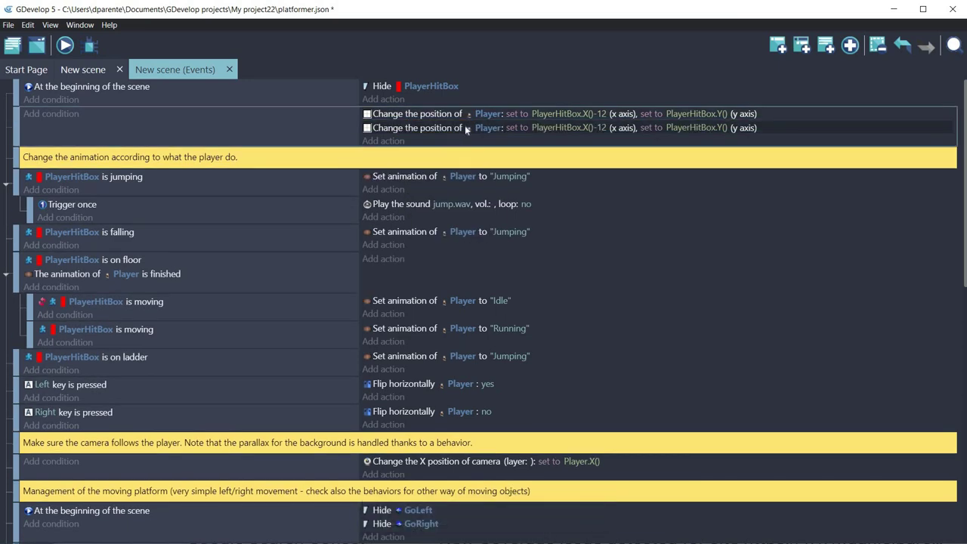
Retarget the duplicated position action from the Player to SwordHitBox.
{"action": "double_click", "coordinate": [489, 128]}
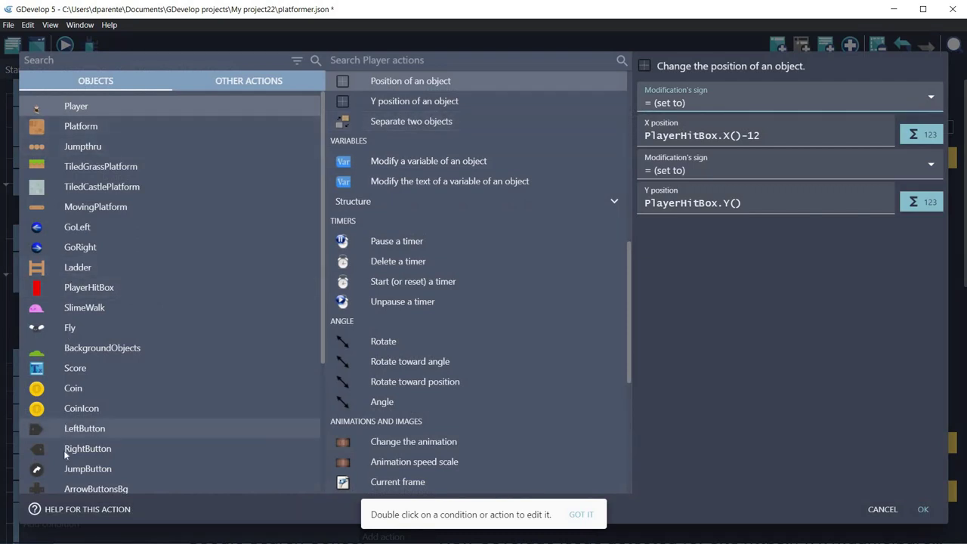
{"action": "scroll", "coordinate": [66, 454], "scroll_direction": "down", "scroll_amount": 3}
{"action": "left_click", "coordinate": [86, 419]}
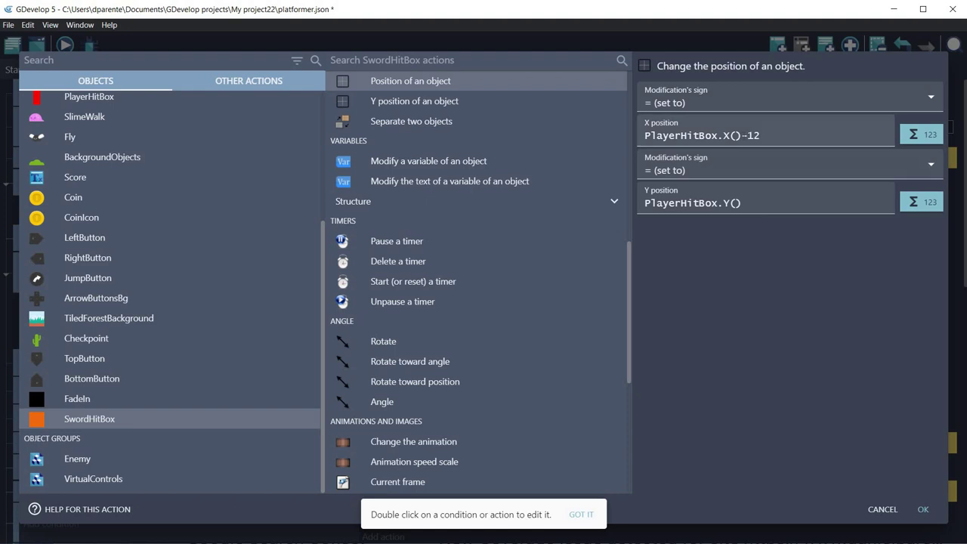
Set the SwordHitBox action's X position to PlayerHitBox.X()+PlayerHitBox.Variable(Flipped)*50 and apply it.
{"action": "left_click", "coordinate": [744, 135]}
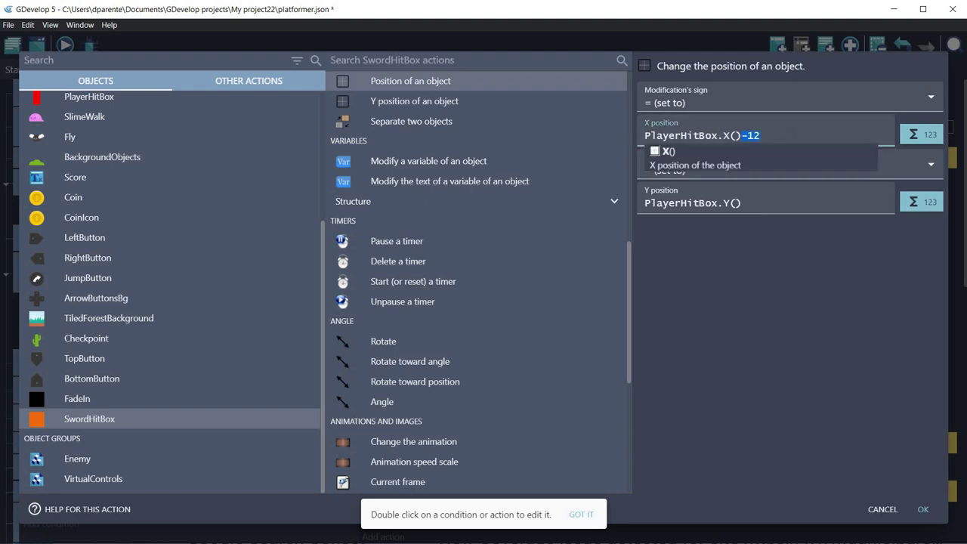
{"action": "key", "text": "BackSpace"}
{"action": "type", "text": "+"}
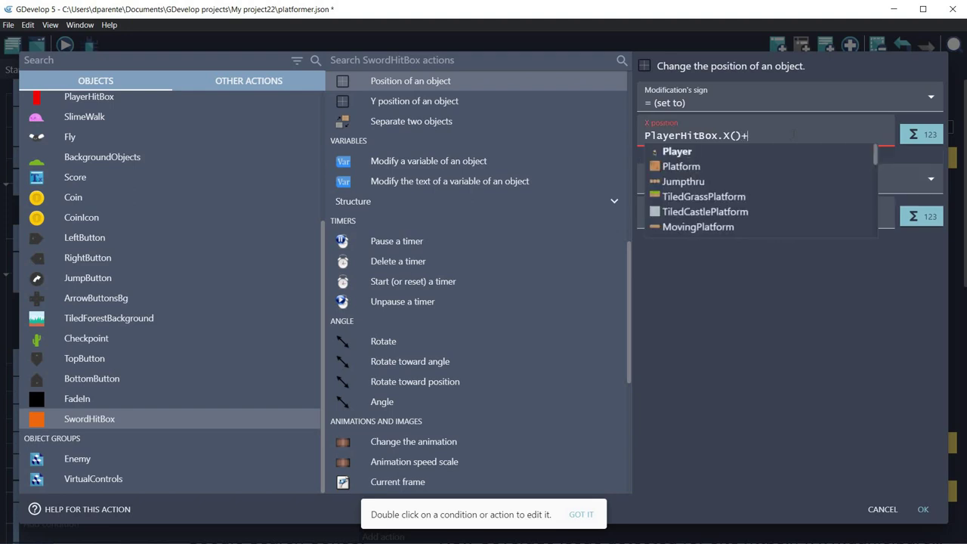
{"action": "type", "text": "Player"}
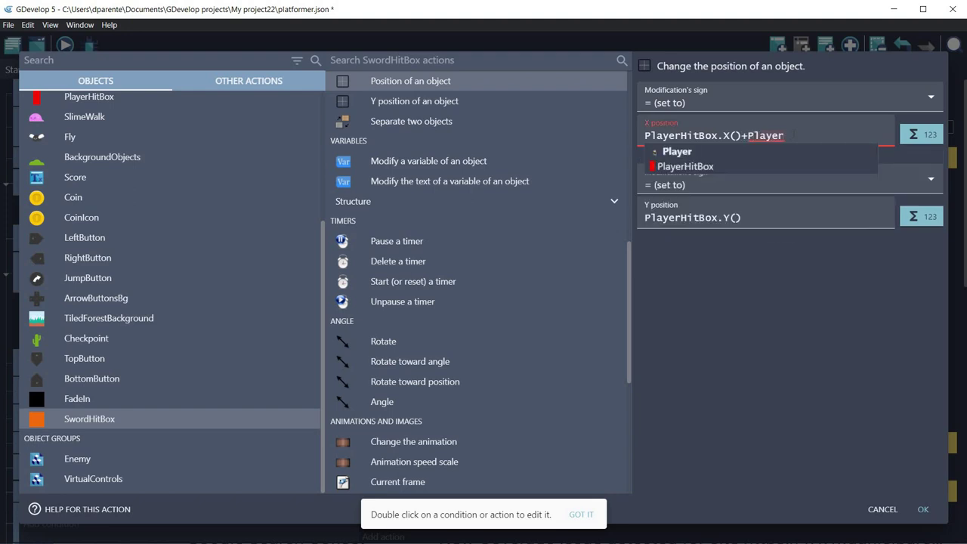
{"action": "left_click", "coordinate": [709, 167]}
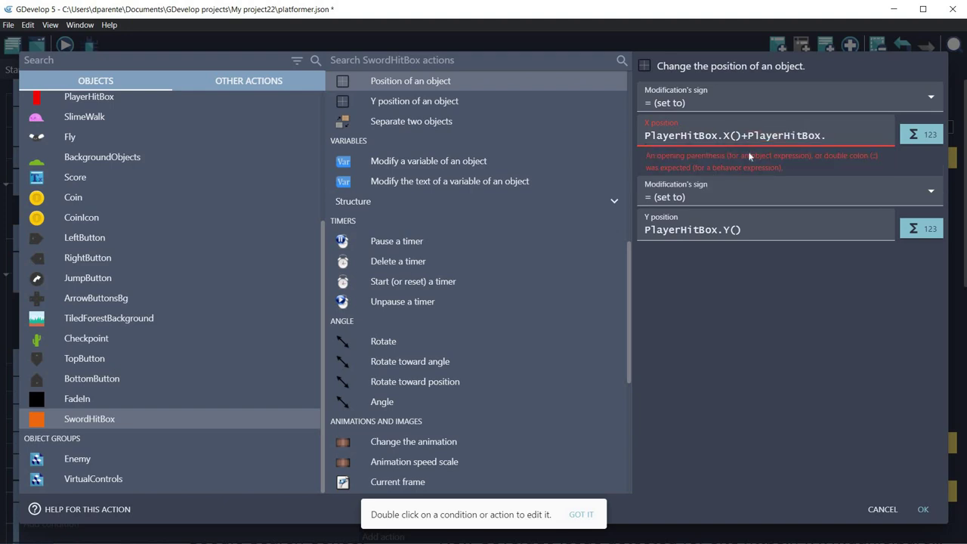
{"action": "type", "text": "Variable(Fli"}
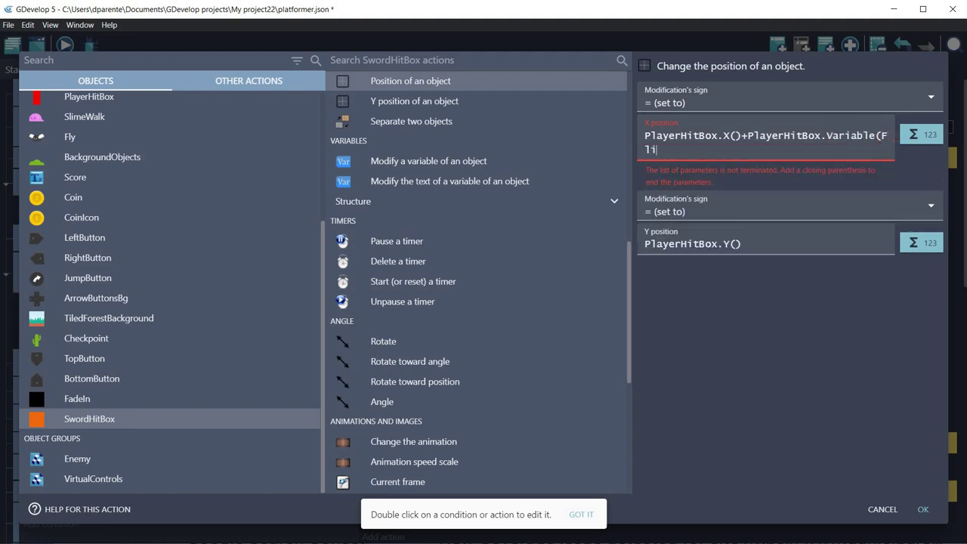
{"action": "key", "text": "BackSpace"}
{"action": "key", "text": "BackSpace"}
{"action": "type", "text": "Fl"}
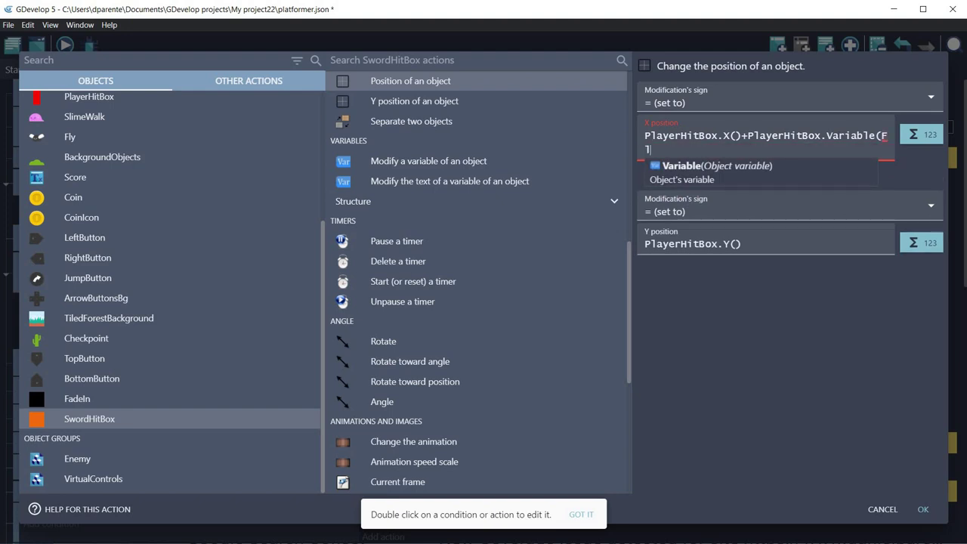
{"action": "type", "text": "ipped)"}
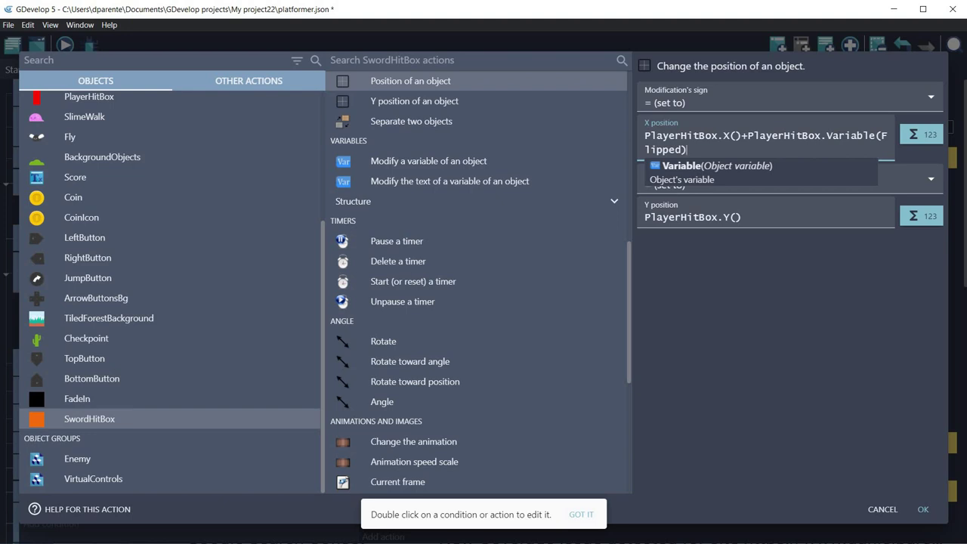
{"action": "type", "text": "*"}
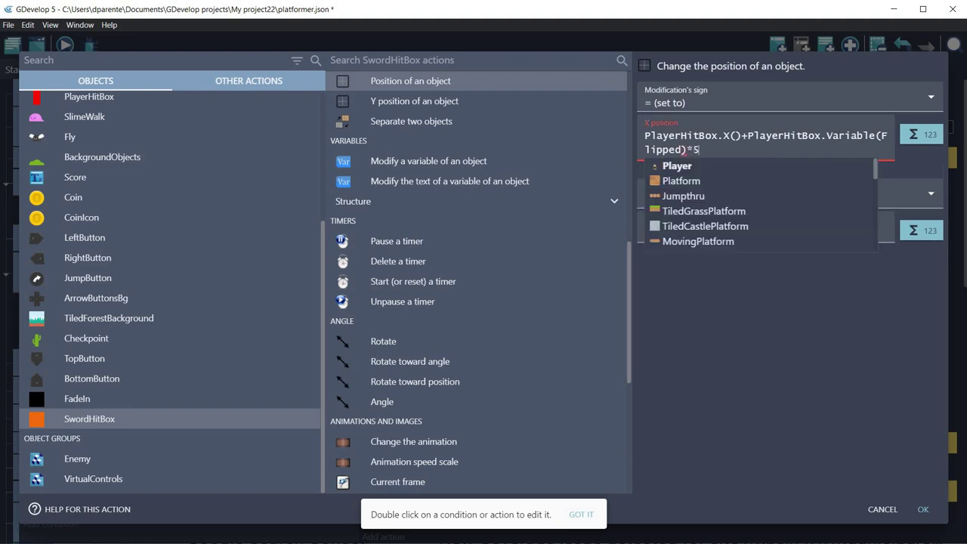
{"action": "type", "text": "50"}
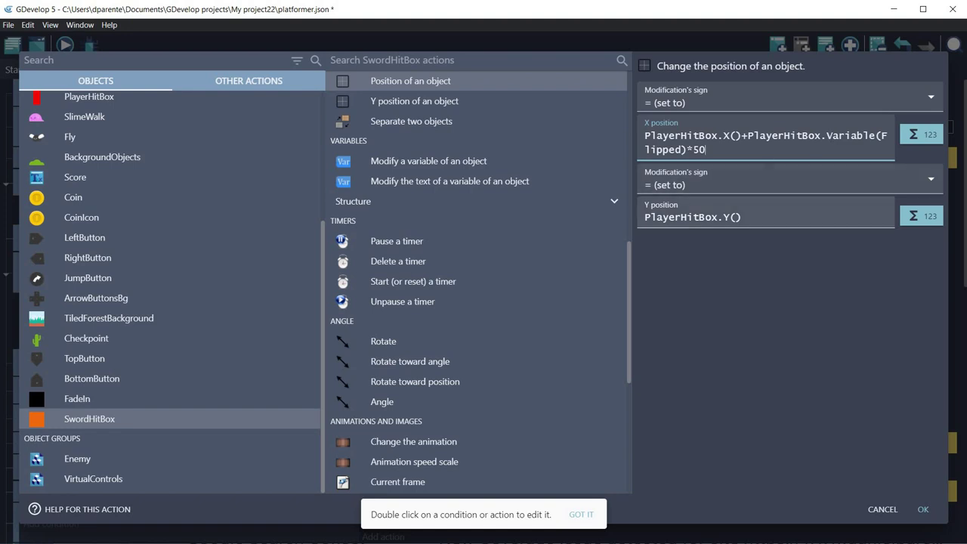
{"action": "left_click", "coordinate": [923, 510]}
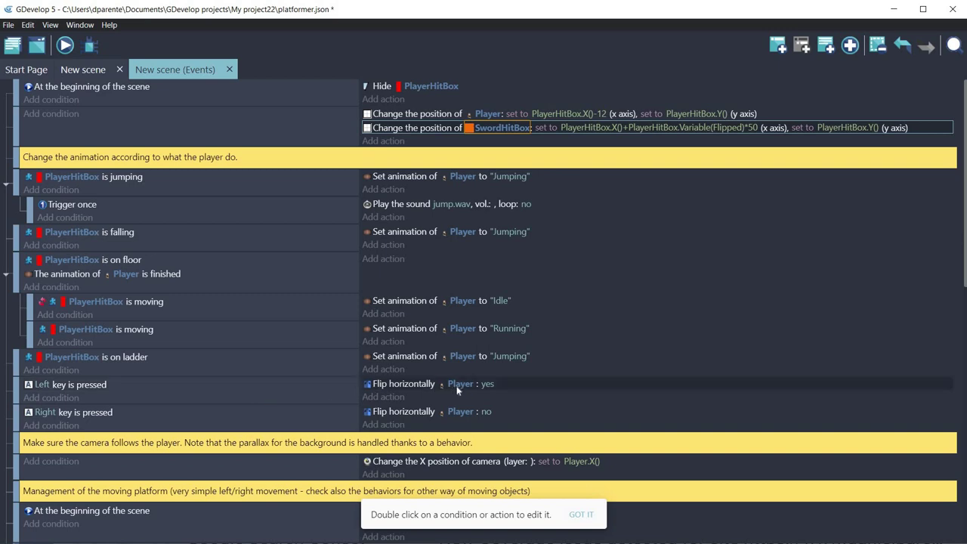
Add an action to the Right key event that modifies PlayerHitBox's object variable Flipped with the value 1.
{"action": "left_click", "coordinate": [382, 424]}
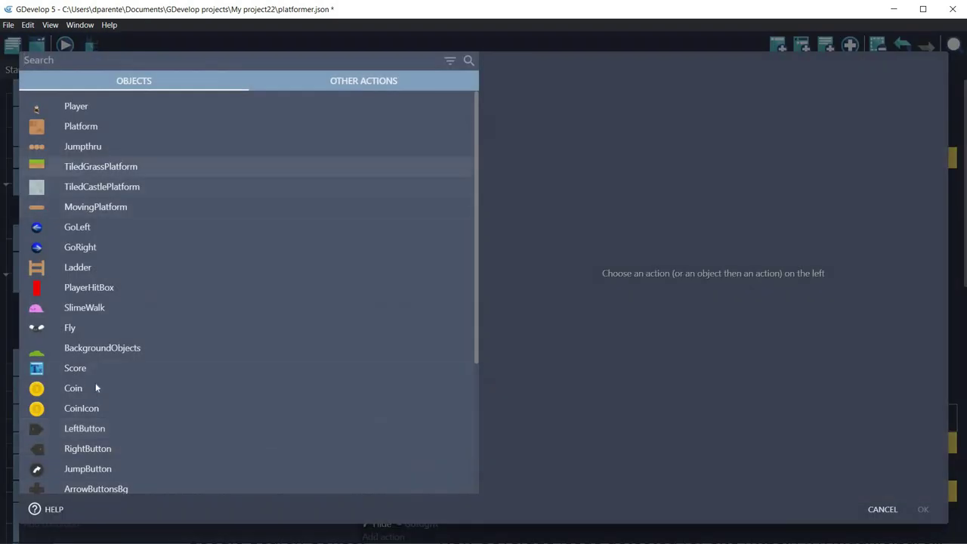
{"action": "left_click", "coordinate": [91, 291]}
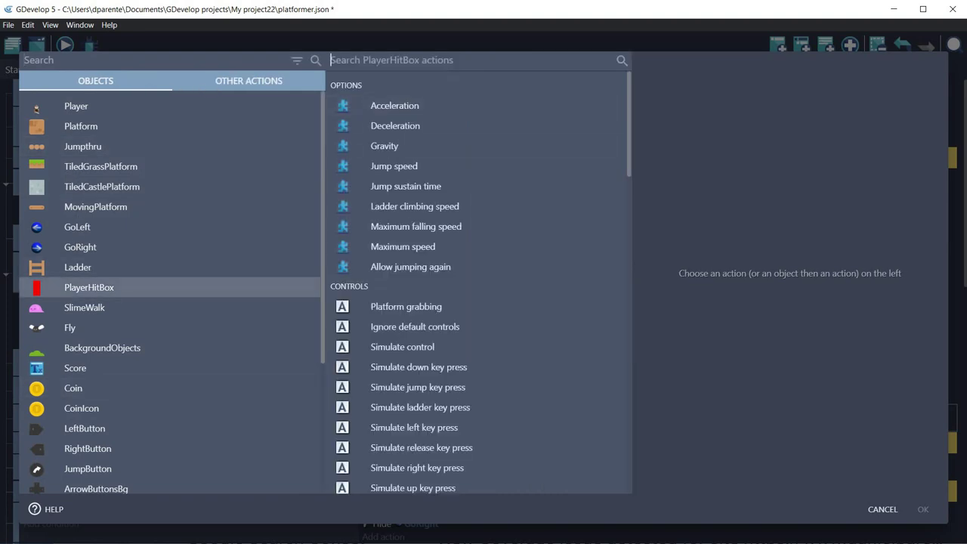
{"action": "type", "text": "Var"}
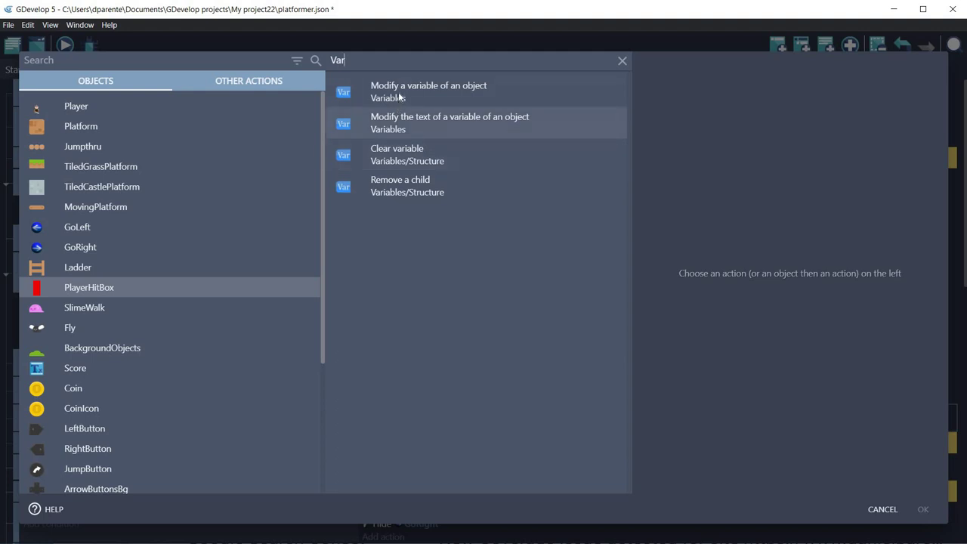
{"action": "left_click", "coordinate": [399, 96]}
{"action": "left_click", "coordinate": [663, 128]}
{"action": "left_click", "coordinate": [666, 172]}
{"action": "type", "text": "1"}
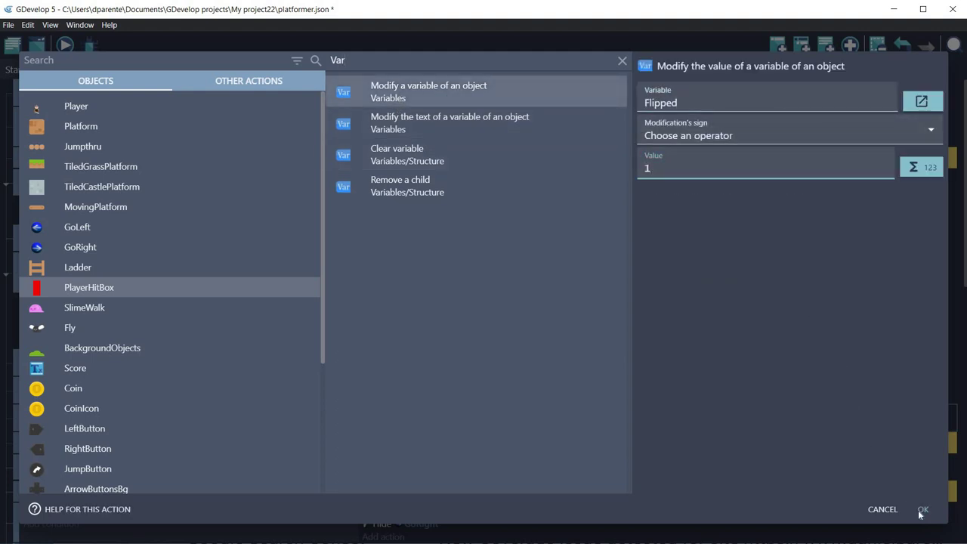
{"action": "left_click", "coordinate": [923, 510]}
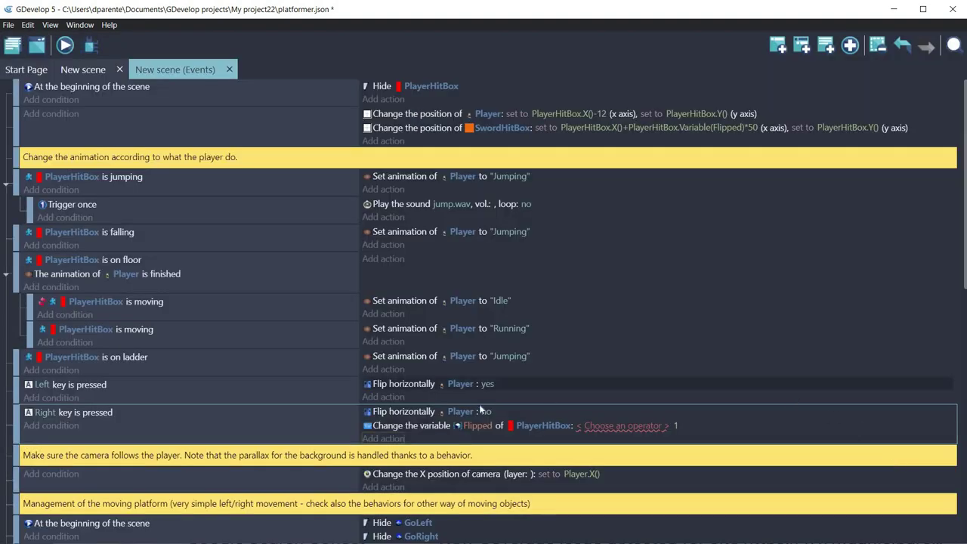
Set the modification sign of the Right key event's Flipped action to = (set to).
{"action": "double_click", "coordinate": [601, 429]}
{"action": "left_click", "coordinate": [669, 129]}
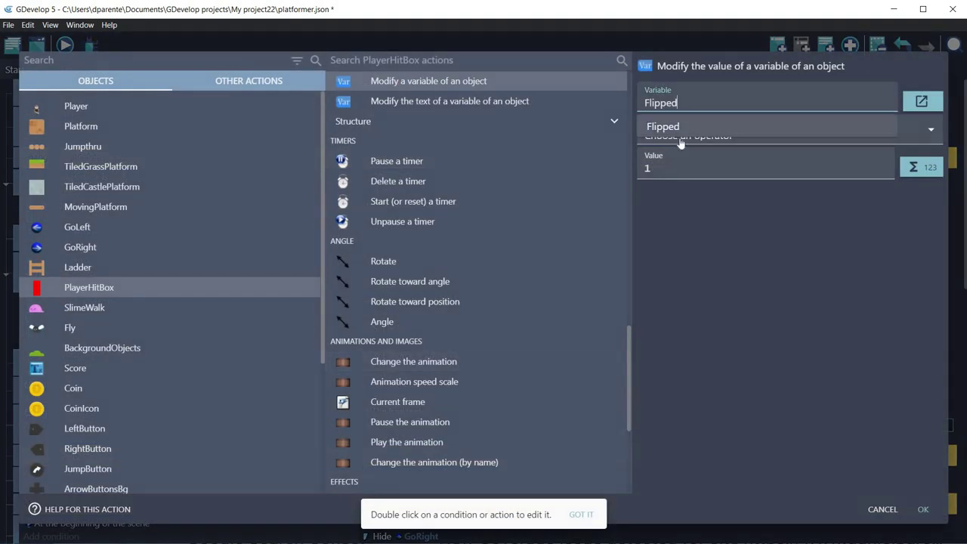
{"action": "left_click", "coordinate": [678, 139]}
{"action": "left_click", "coordinate": [671, 167]}
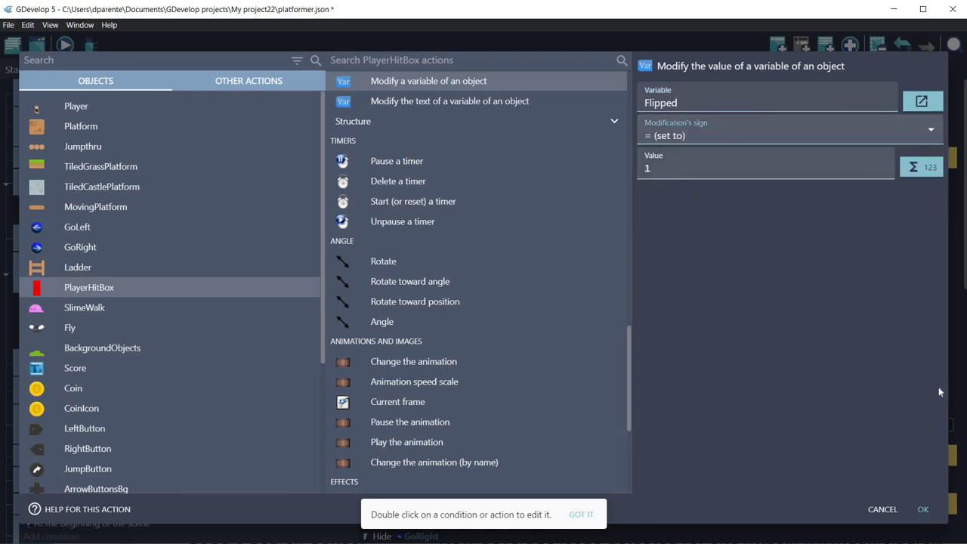
{"action": "left_click", "coordinate": [923, 510]}
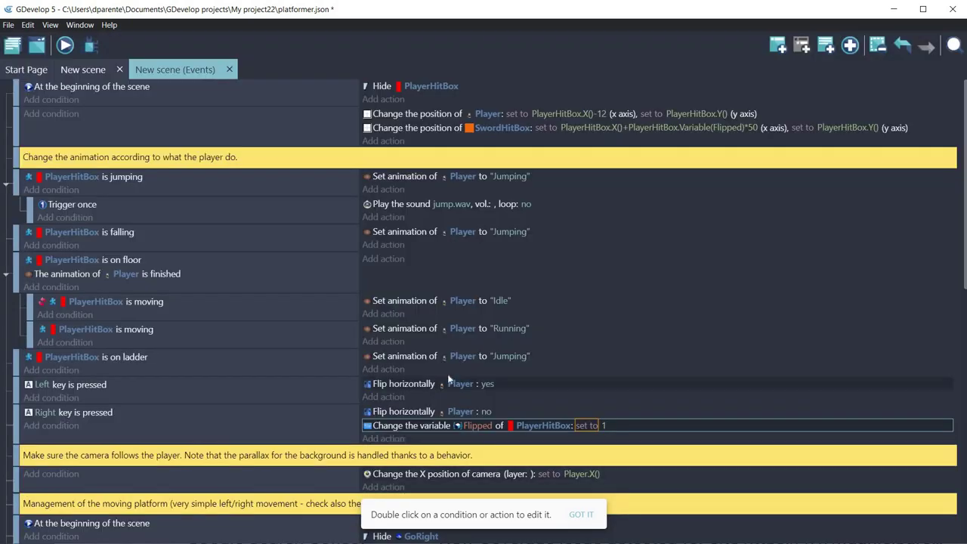
Copy the Flipped variable action into the Left key event and set its value there to -1.5.
{"action": "right_click", "coordinate": [412, 426]}
{"action": "left_click", "coordinate": [386, 402]}
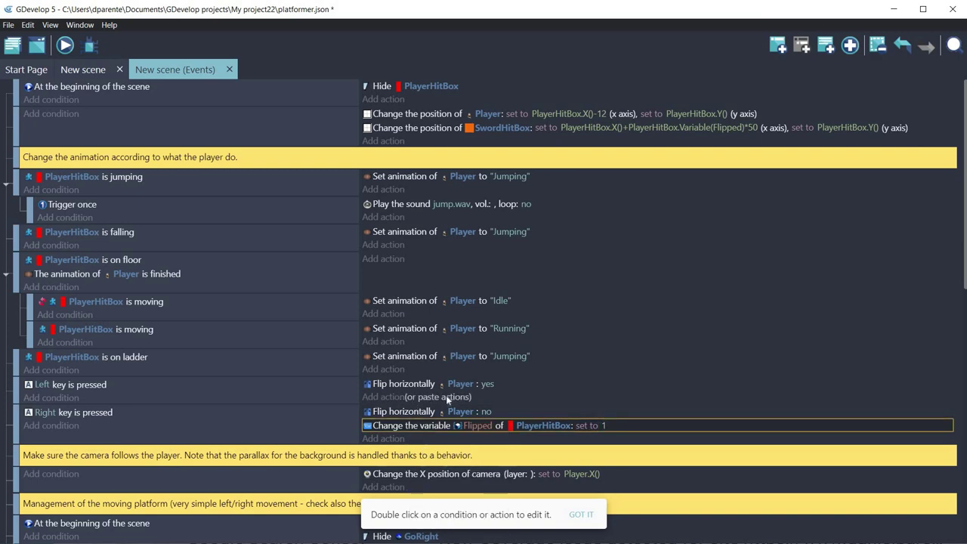
{"action": "left_click", "coordinate": [446, 396]}
{"action": "double_click", "coordinate": [464, 401]}
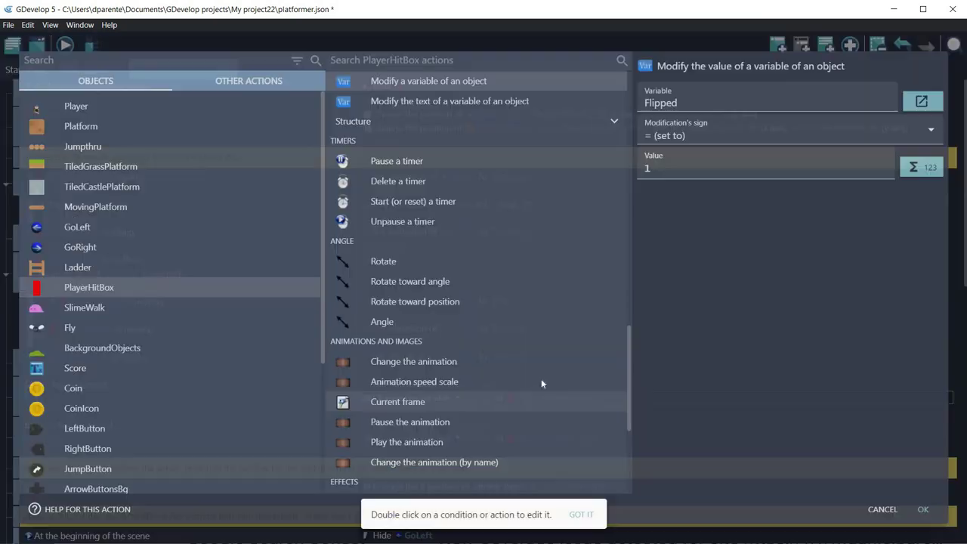
{"action": "left_click", "coordinate": [739, 144]}
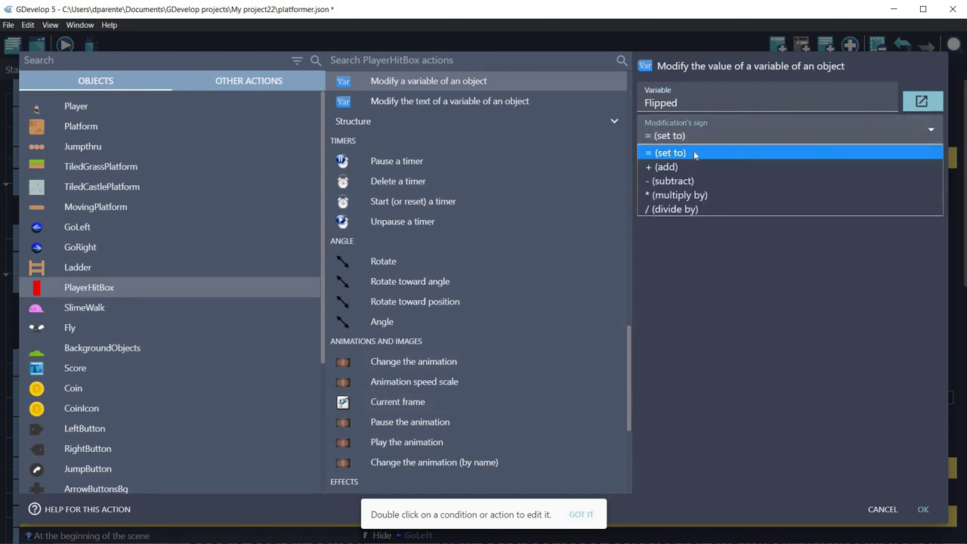
{"action": "left_click", "coordinate": [693, 152]}
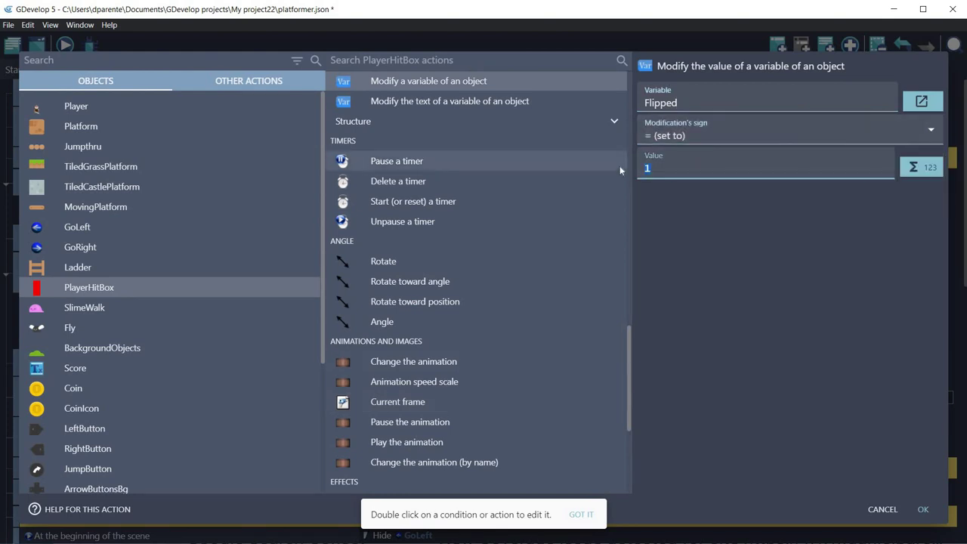
{"action": "type", "text": "-1.5"}
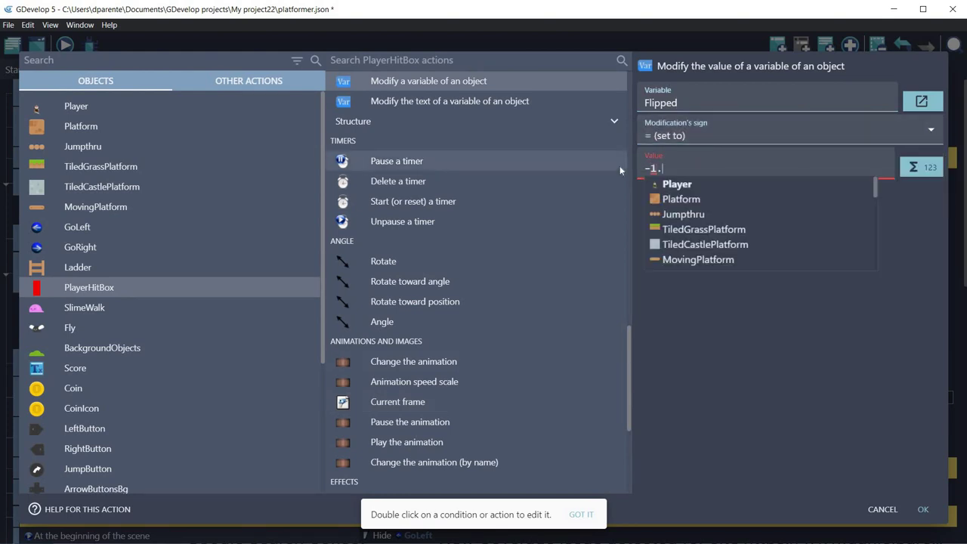
{"action": "left_click", "coordinate": [924, 510]}
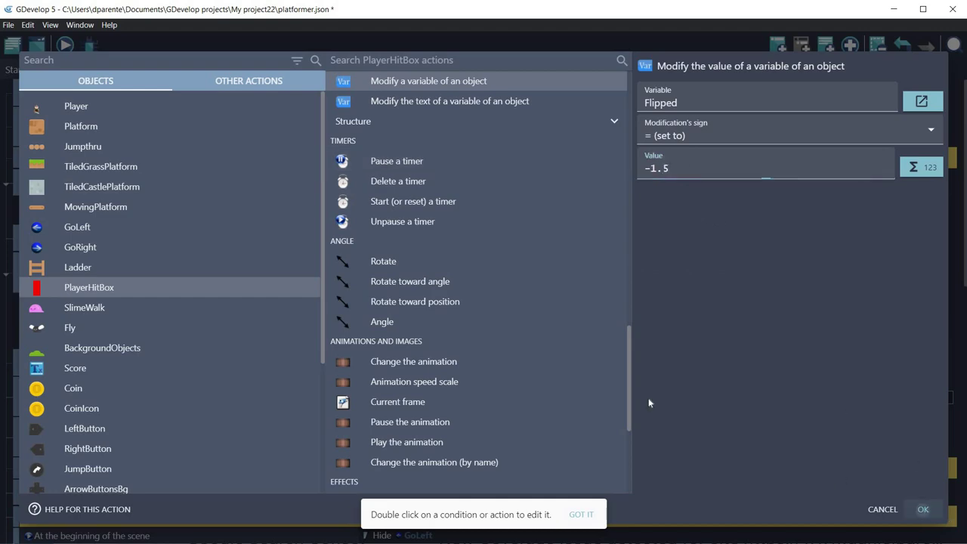
Preview the game, turn the Player left and right repeatedly to check the SwordHitBox's placement, and close the preview.
{"action": "left_click", "coordinate": [65, 45]}
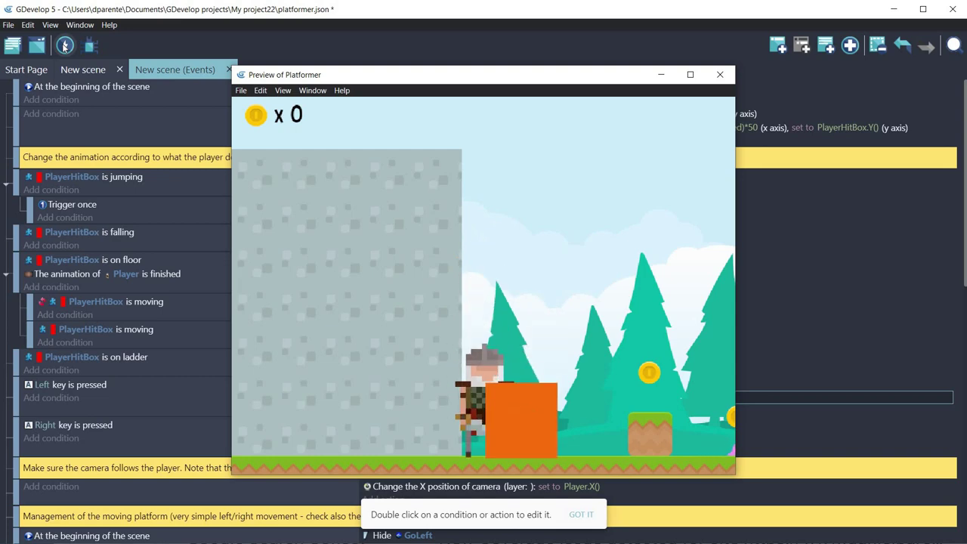
{"action": "key", "text": "Right"}
{"action": "key", "text": "Left"}
{"action": "key", "text": "Right"}
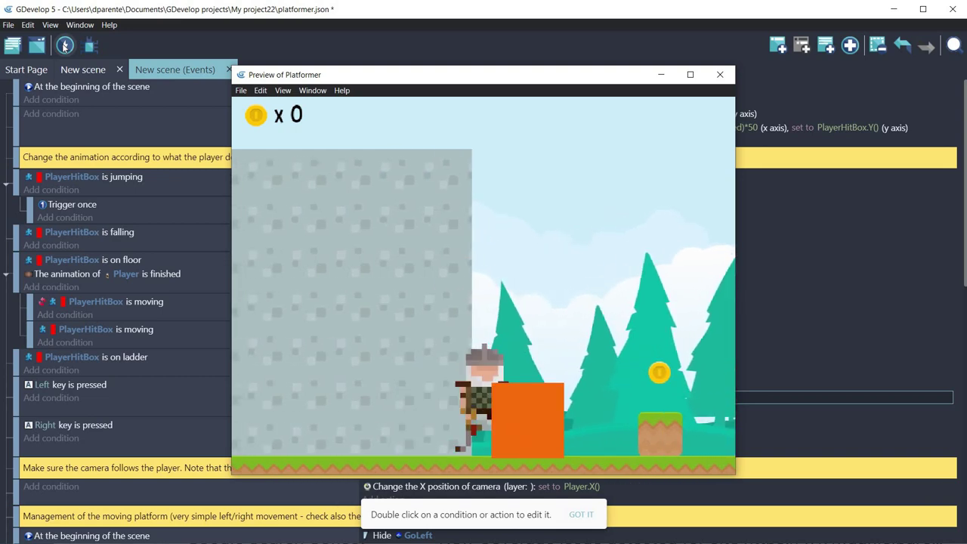
{"action": "key", "text": "Left"}
{"action": "key", "text": "Right"}
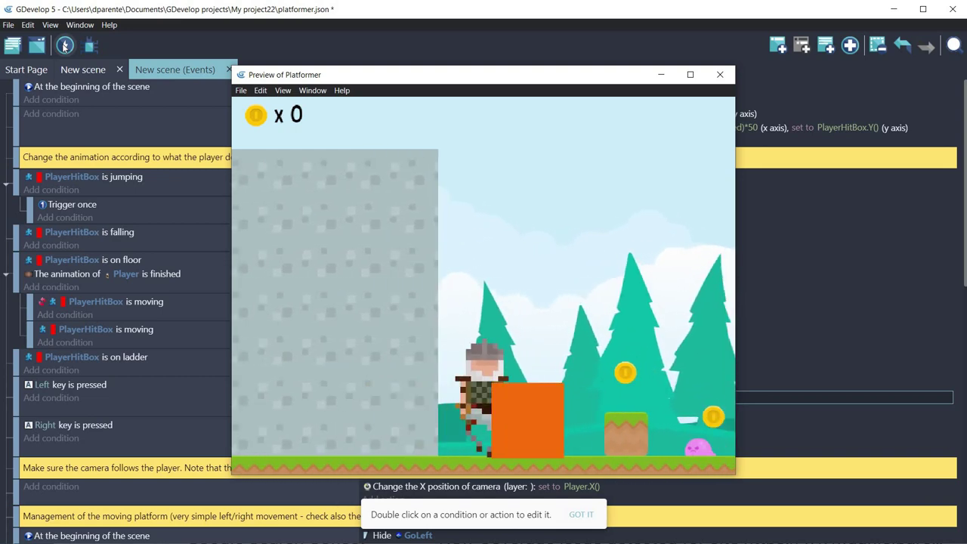
{"action": "key", "text": "Left"}
{"action": "key", "text": "Right"}
{"action": "key", "text": "Left"}
{"action": "key", "text": "Right"}
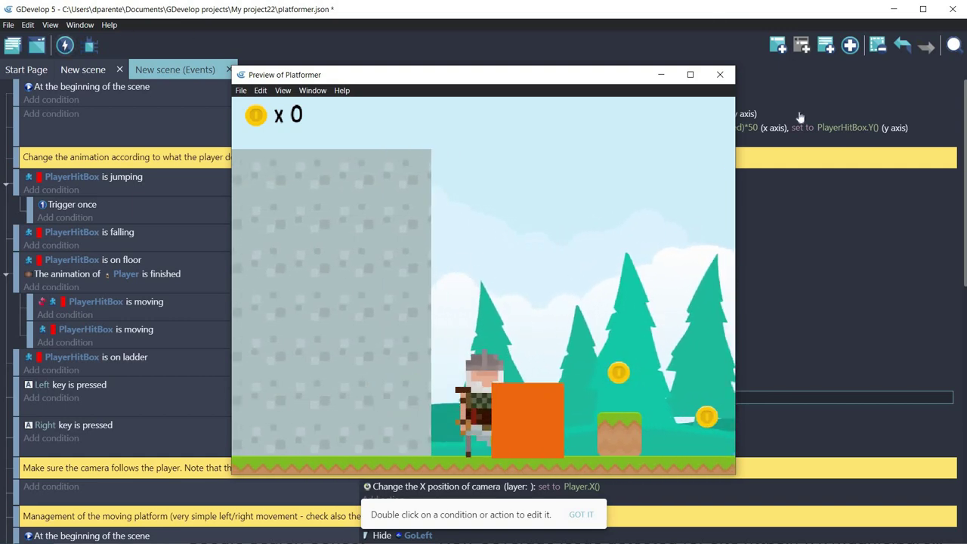
{"action": "left_click", "coordinate": [721, 76]}
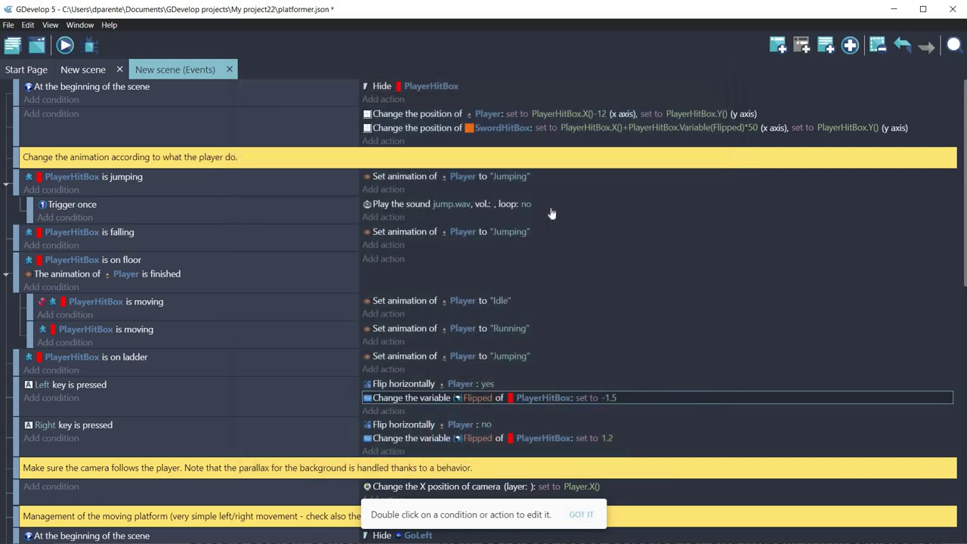
Change the Flipped multiplier in SwordHitBox's X position expression to 70 and launch a new preview.
{"action": "left_click", "coordinate": [752, 127]}
{"action": "double_click", "coordinate": [752, 127]}
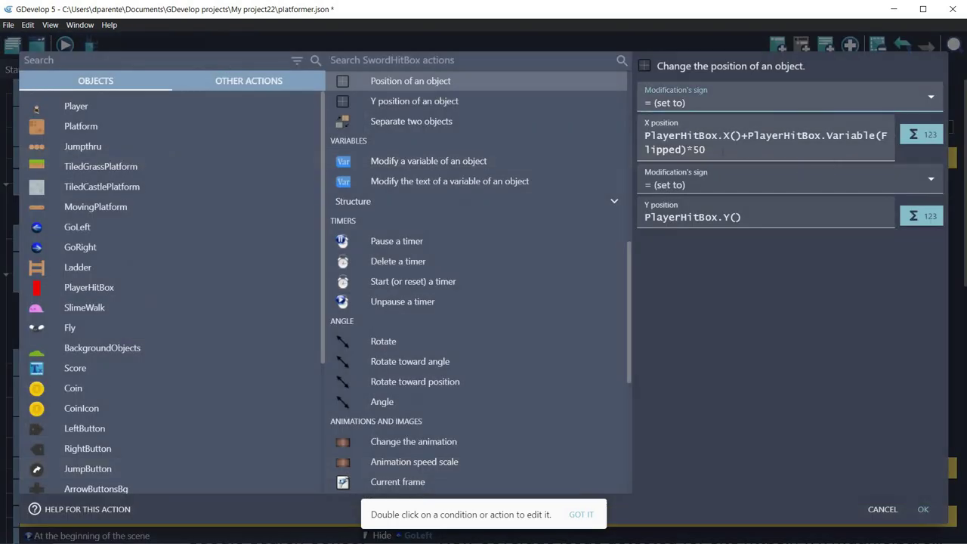
{"action": "double_click", "coordinate": [699, 150]}
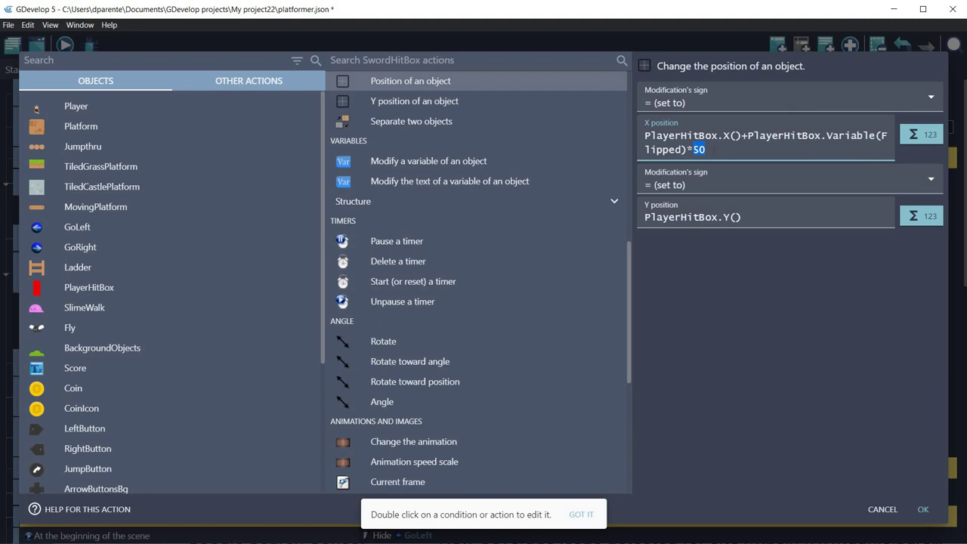
{"action": "type", "text": "70"}
{"action": "left_click", "coordinate": [923, 511]}
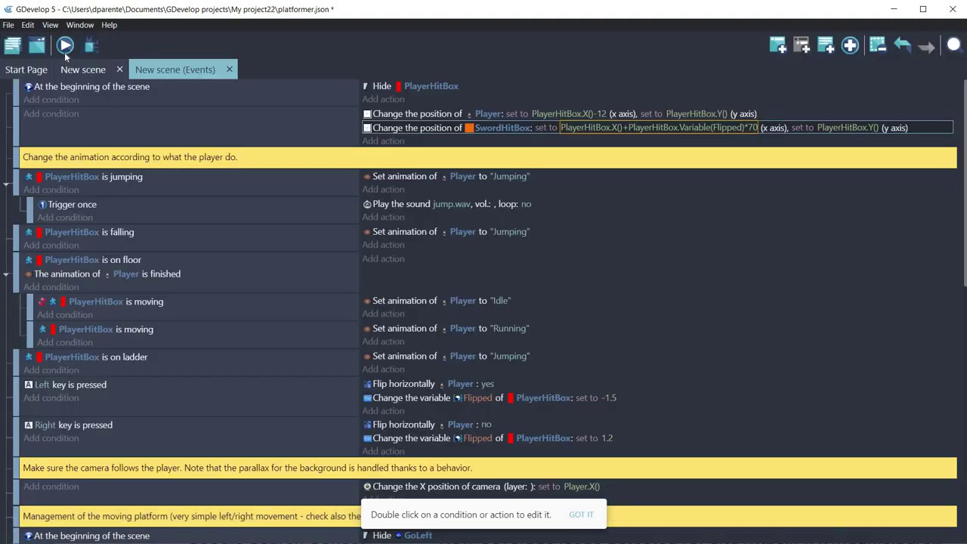
{"action": "left_click", "coordinate": [65, 46]}
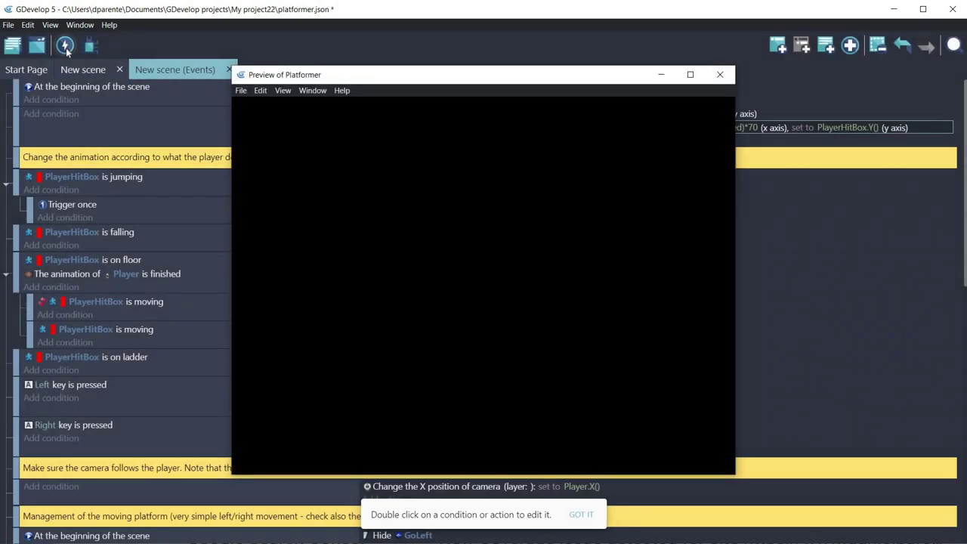
Turn the Player left and right repeatedly in the preview to check the SwordHitBox's placement, and close the preview.
{"action": "key", "text": "Right"}
{"action": "key", "text": "Left"}
{"action": "key", "text": "Right"}
{"action": "key", "text": "Left"}
{"action": "key", "text": "Right"}
{"action": "key", "text": "Left"}
{"action": "key", "text": "Left"}
{"action": "key", "text": "Right"}
{"action": "key", "text": "Left"}
{"action": "key", "text": "Right"}
{"action": "key", "text": "Left"}
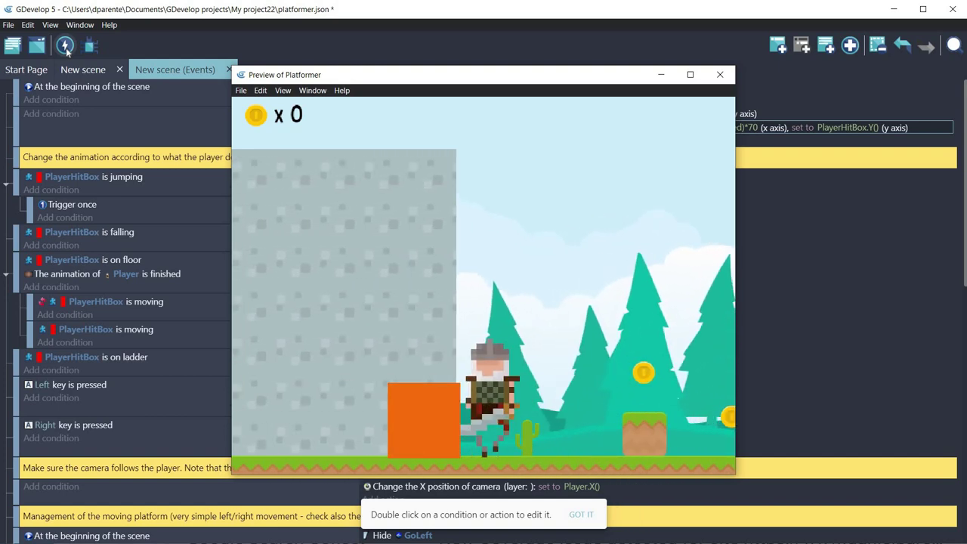
{"action": "key", "text": "Right"}
{"action": "key", "text": "Left"}
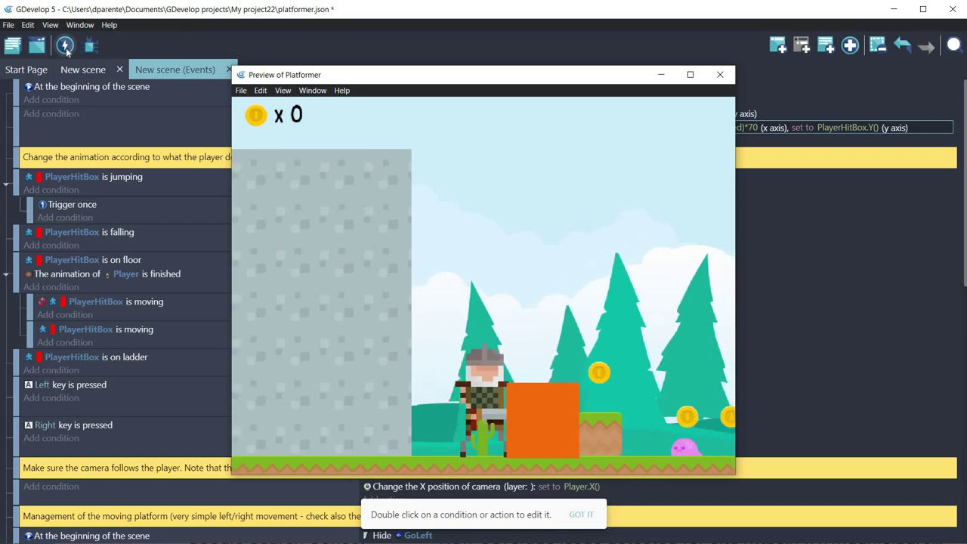
{"action": "key", "text": "Right"}
{"action": "key", "text": "Left"}
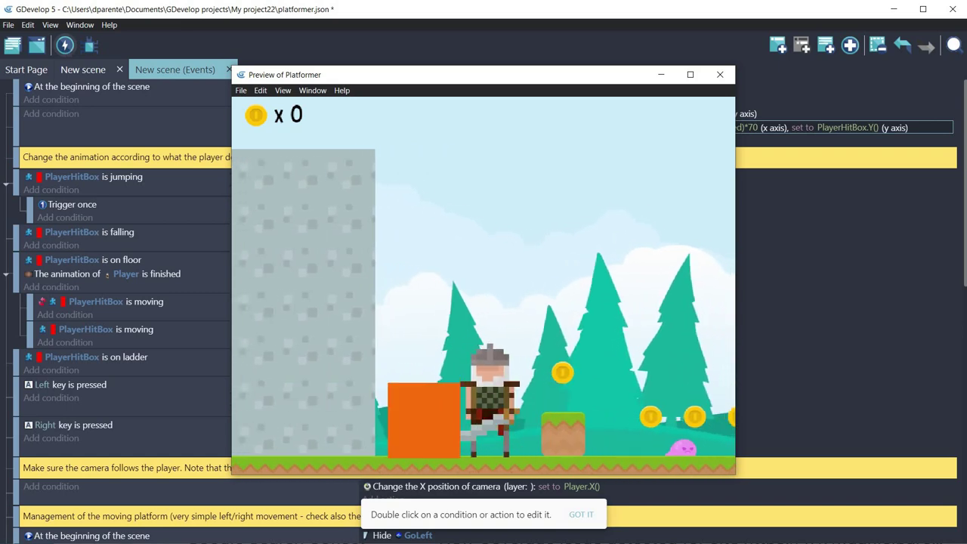
{"action": "left_click", "coordinate": [721, 74]}
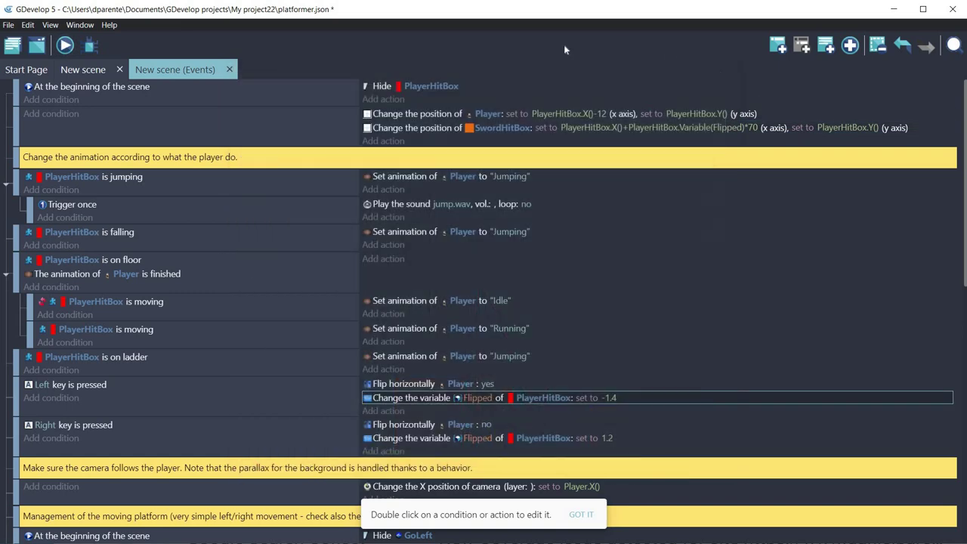
Add a sub-event under the x key event in the COMBAT group.
{"action": "scroll", "coordinate": [210, 340], "scroll_direction": "down", "scroll_amount": 15}
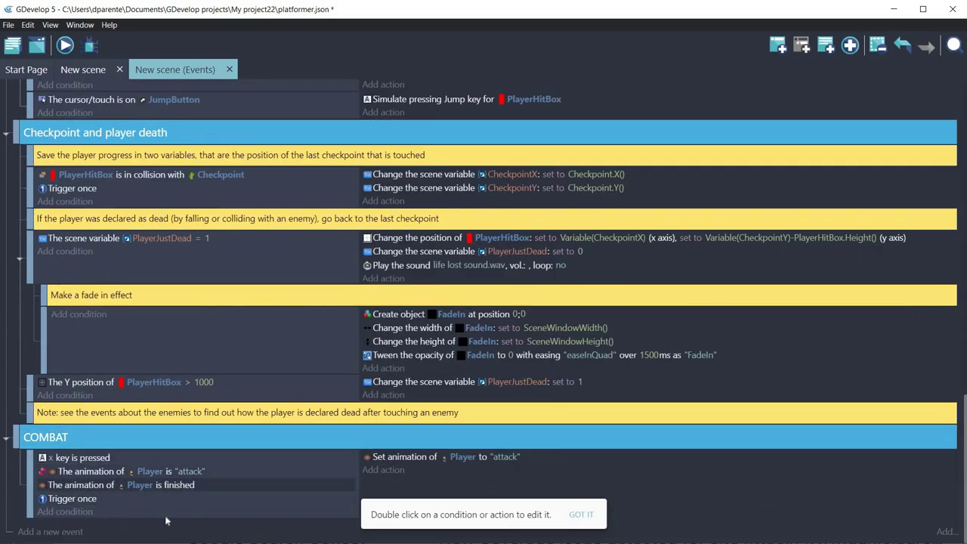
{"action": "left_click", "coordinate": [317, 510]}
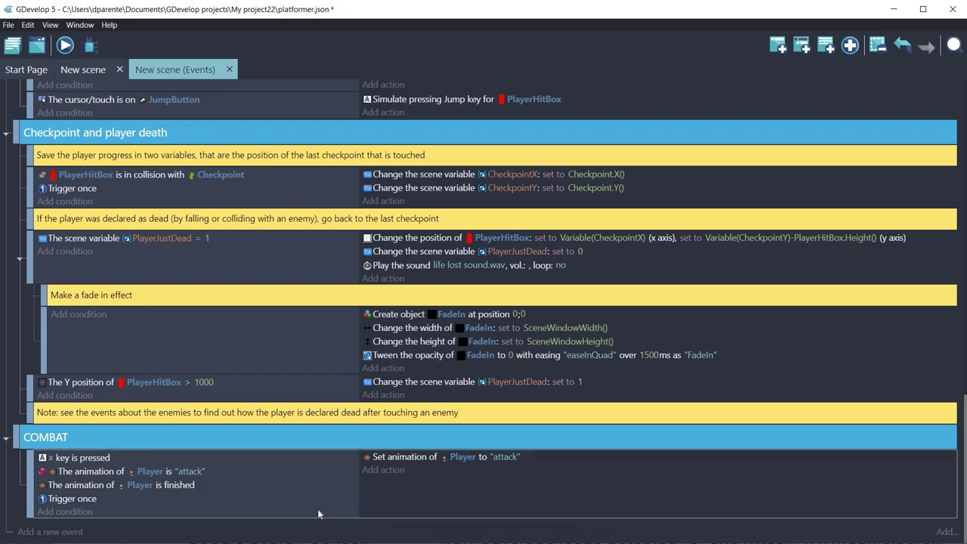
{"action": "left_click", "coordinate": [802, 46]}
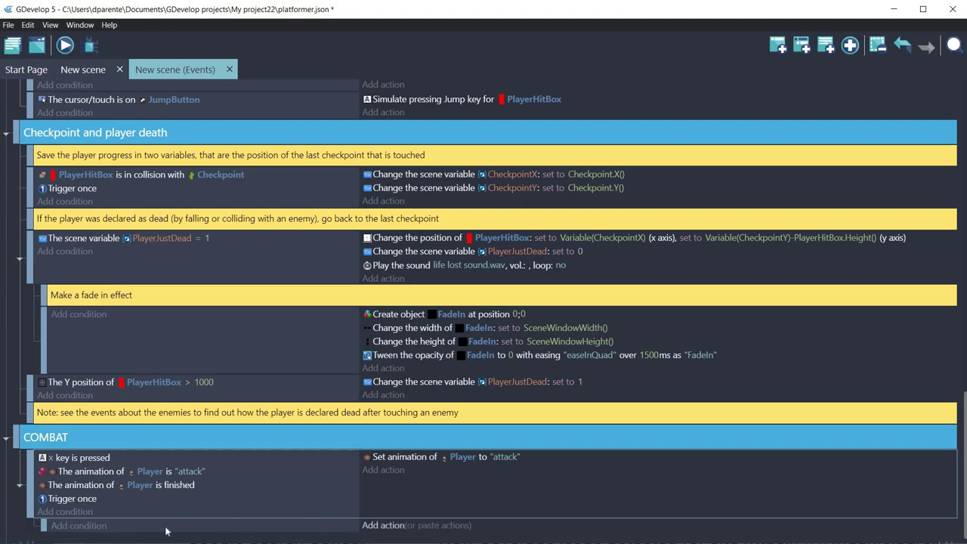
Give the new sub-event a Current frame condition on Player with the test = (equal to) and value 2.
{"action": "left_click", "coordinate": [79, 526]}
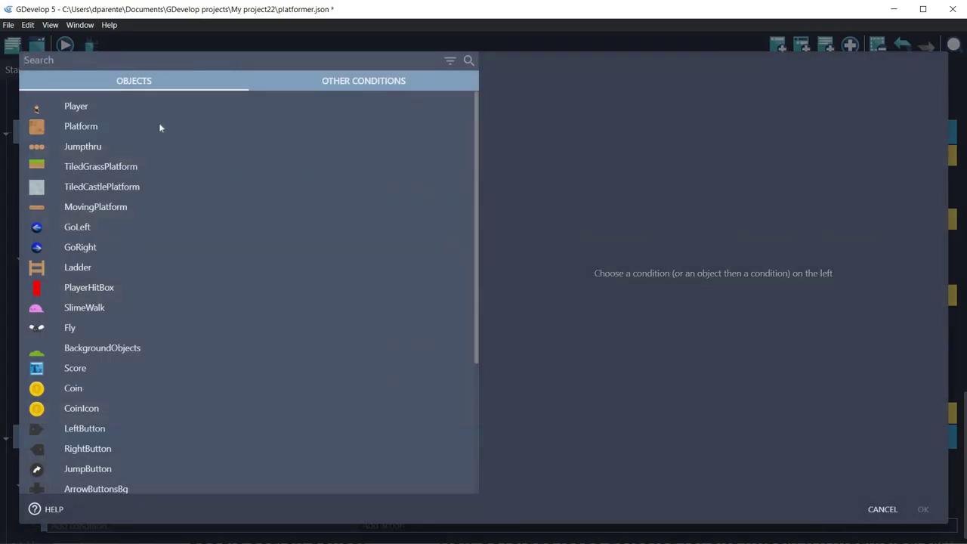
{"action": "left_click", "coordinate": [100, 104]}
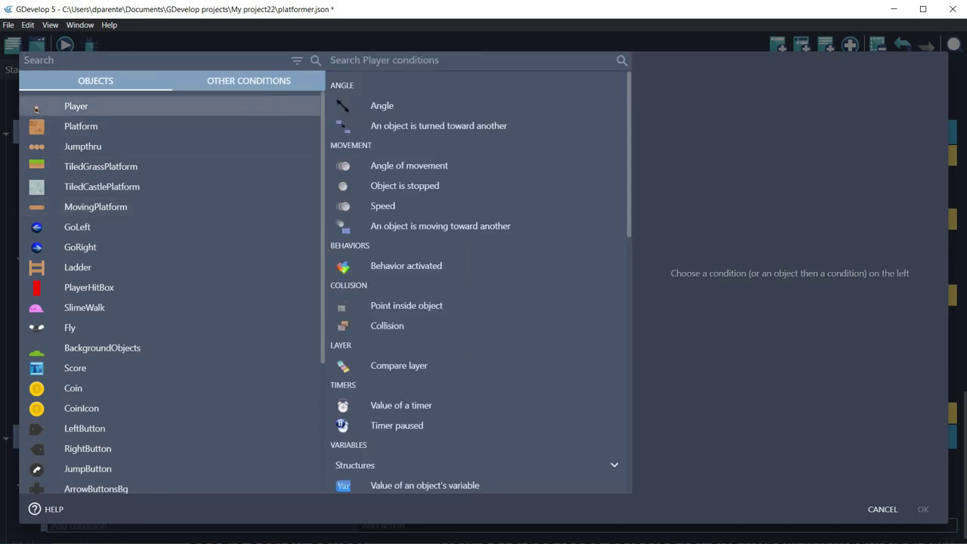
{"action": "type", "text": "c"}
{"action": "key", "text": "BackSpace"}
{"action": "type", "text": "anim"}
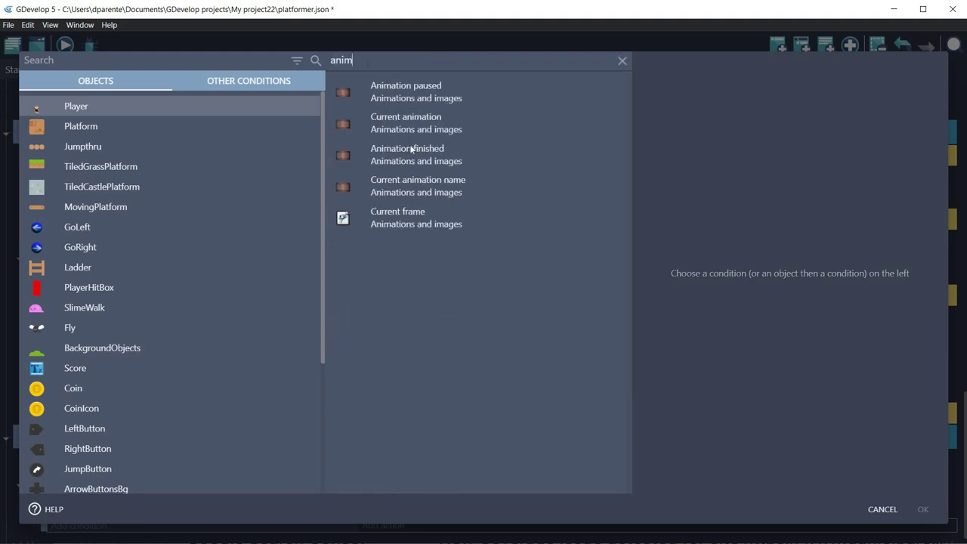
{"action": "left_click", "coordinate": [399, 218]}
{"action": "left_click", "coordinate": [665, 162]}
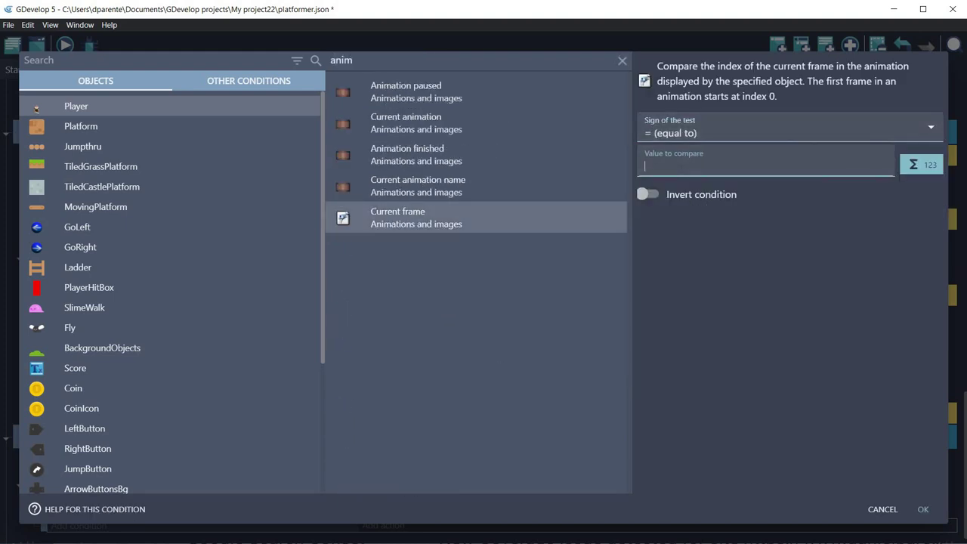
{"action": "key", "text": "Tab"}
{"action": "left_click", "coordinate": [924, 509]}
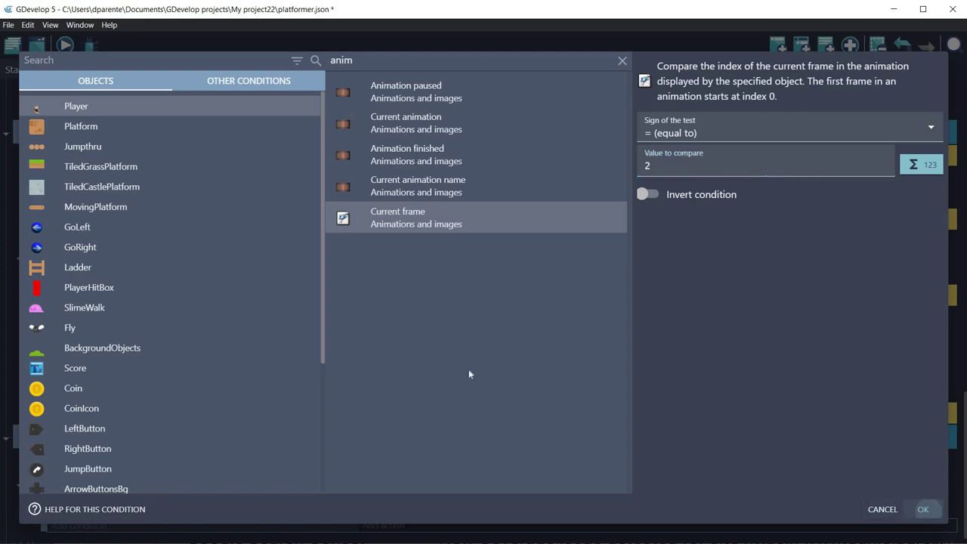
Add an action to the frame sub-event that sets SwordHitBox's DamageEnabled variable to 1 with the = (set to) sign.
{"action": "scroll", "coordinate": [150, 516], "scroll_direction": "down", "scroll_amount": 1}
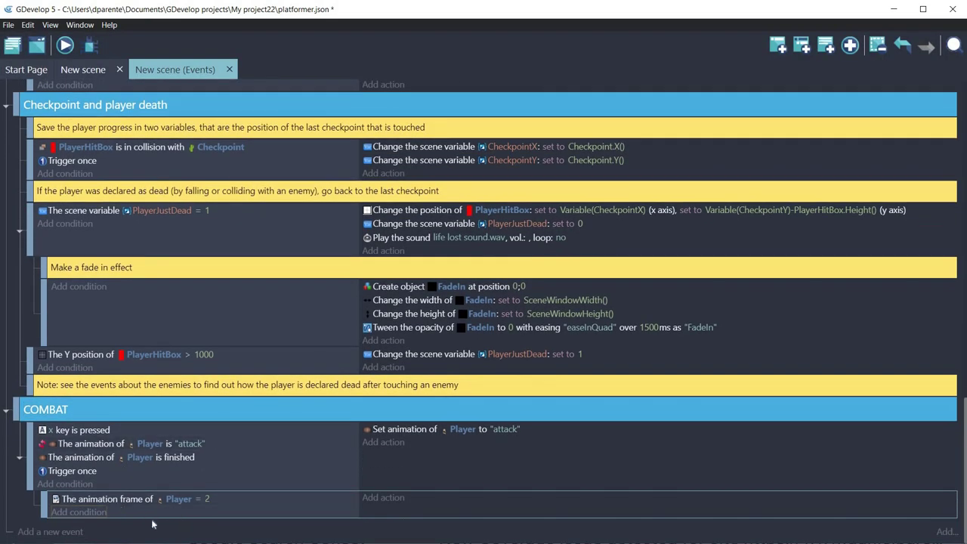
{"action": "left_click", "coordinate": [384, 498]}
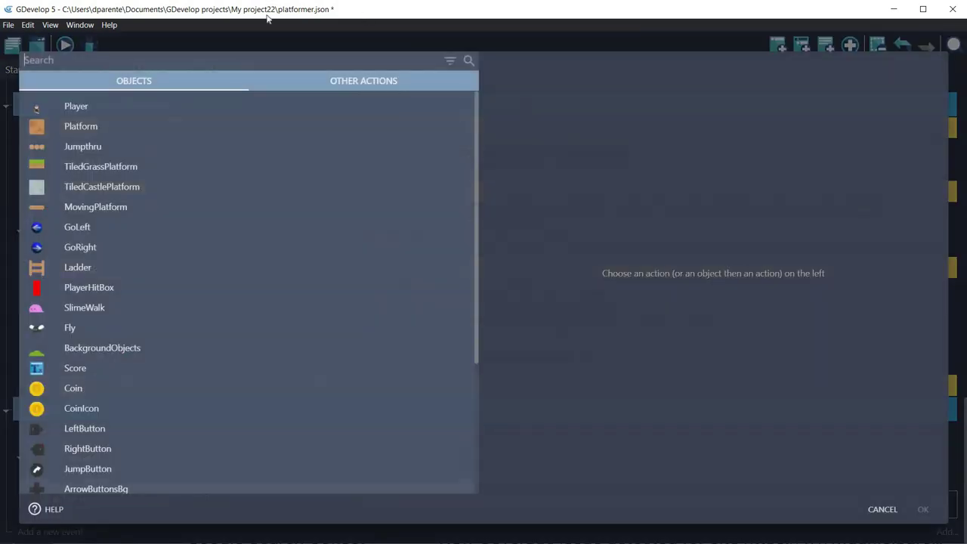
{"action": "scroll", "coordinate": [89, 423], "scroll_direction": "down", "scroll_amount": 3}
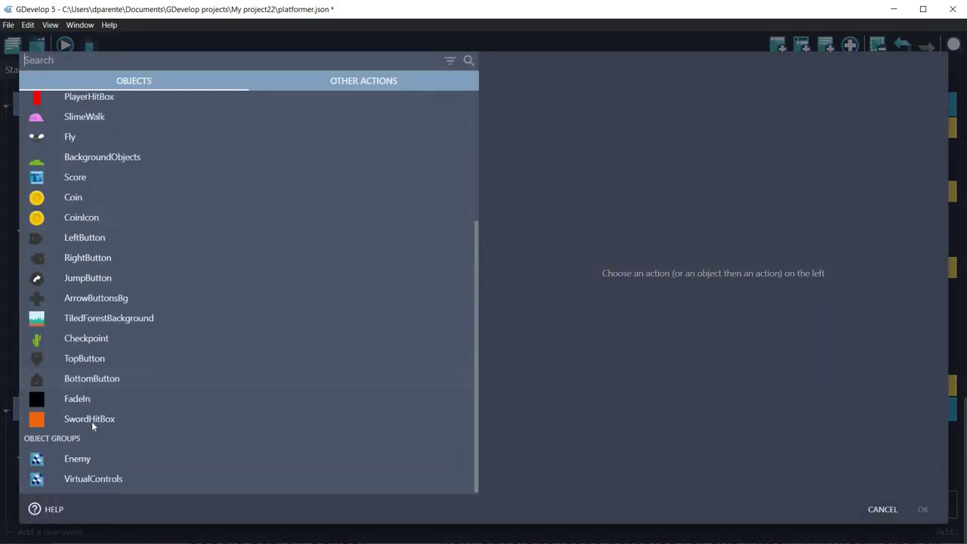
{"action": "left_click", "coordinate": [92, 421]}
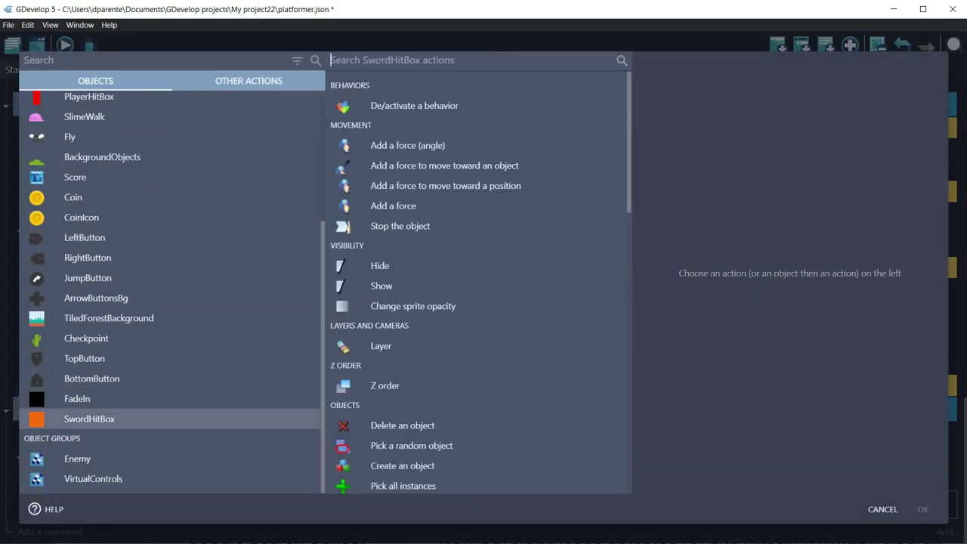
{"action": "type", "text": "var"}
{"action": "left_click", "coordinate": [483, 97]}
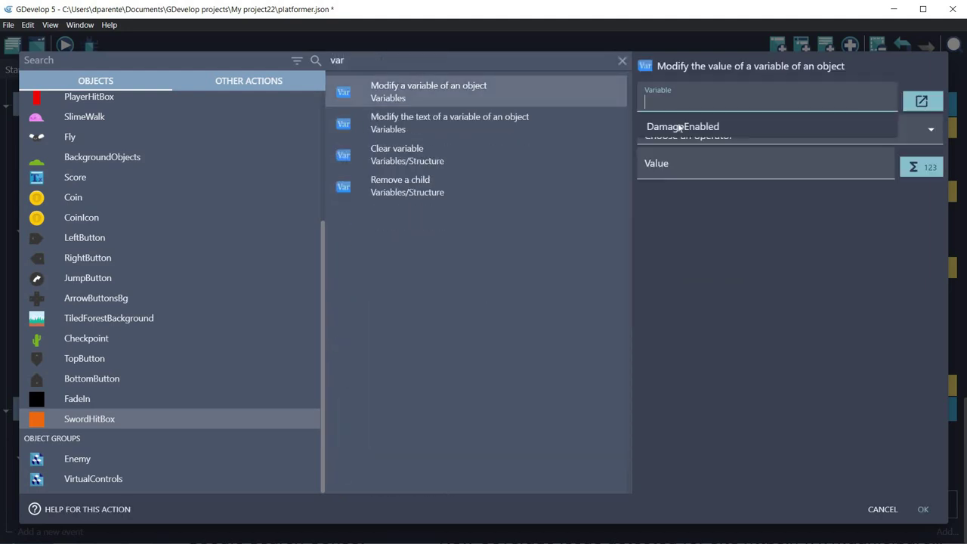
{"action": "left_click", "coordinate": [684, 133]}
{"action": "left_click", "coordinate": [681, 165]}
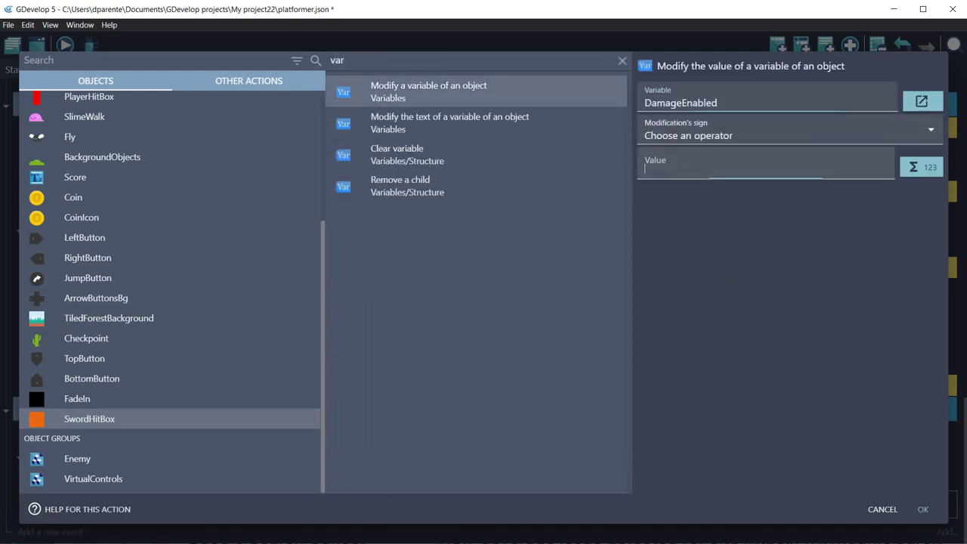
{"action": "type", "text": "1"}
{"action": "left_click", "coordinate": [672, 139]}
{"action": "left_click", "coordinate": [661, 162]}
{"action": "left_click", "coordinate": [923, 510]}
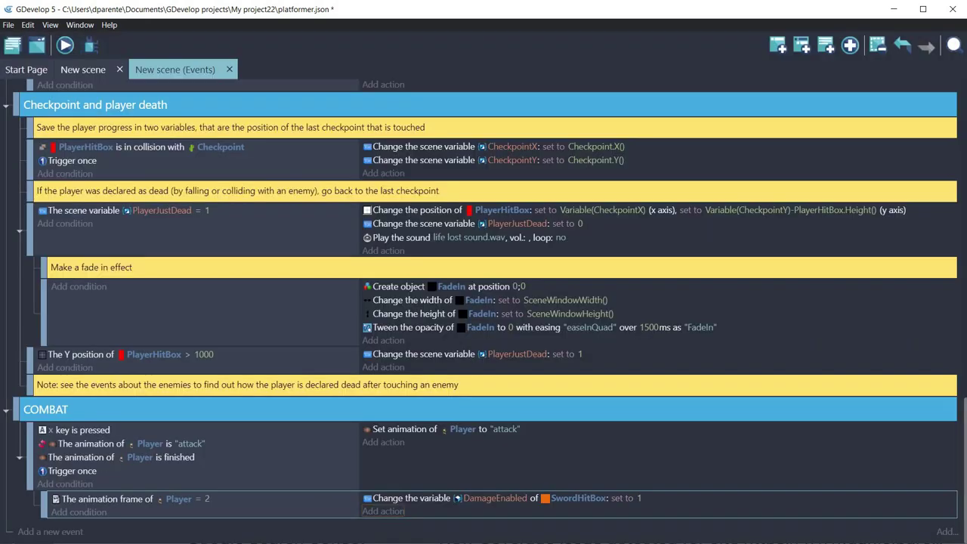
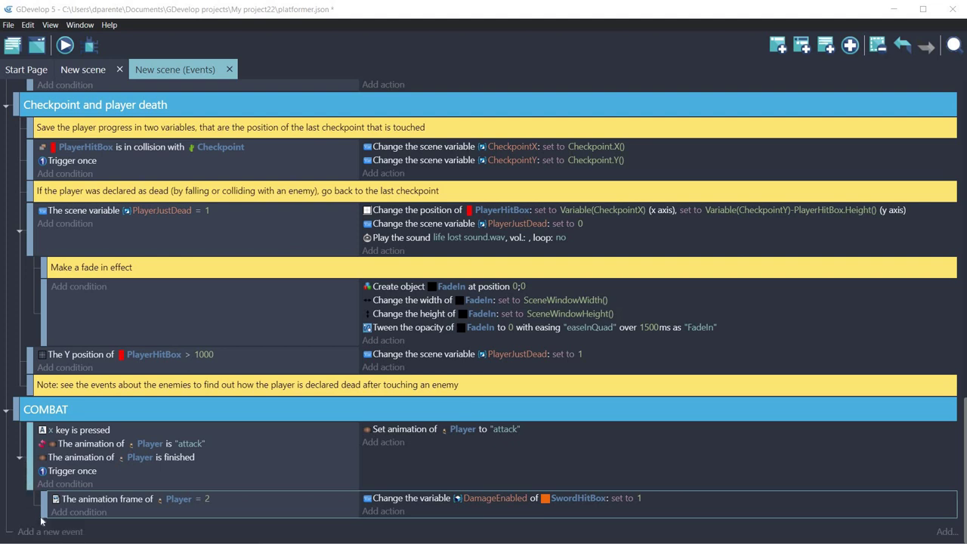
Duplicate the COMBAT x key event with its sub-event directly below the original.
{"action": "right_click", "coordinate": [206, 482]}
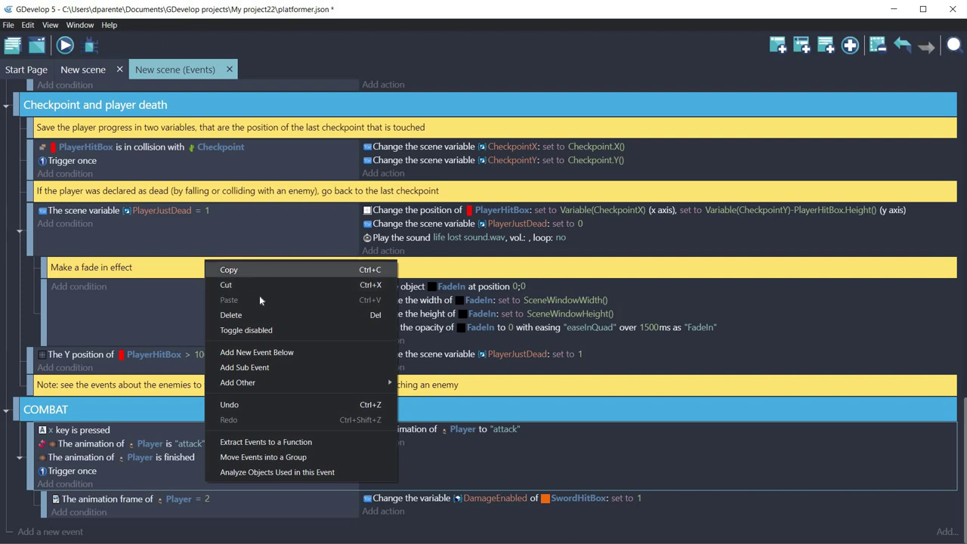
{"action": "left_click", "coordinate": [249, 270]}
{"action": "right_click", "coordinate": [291, 483]}
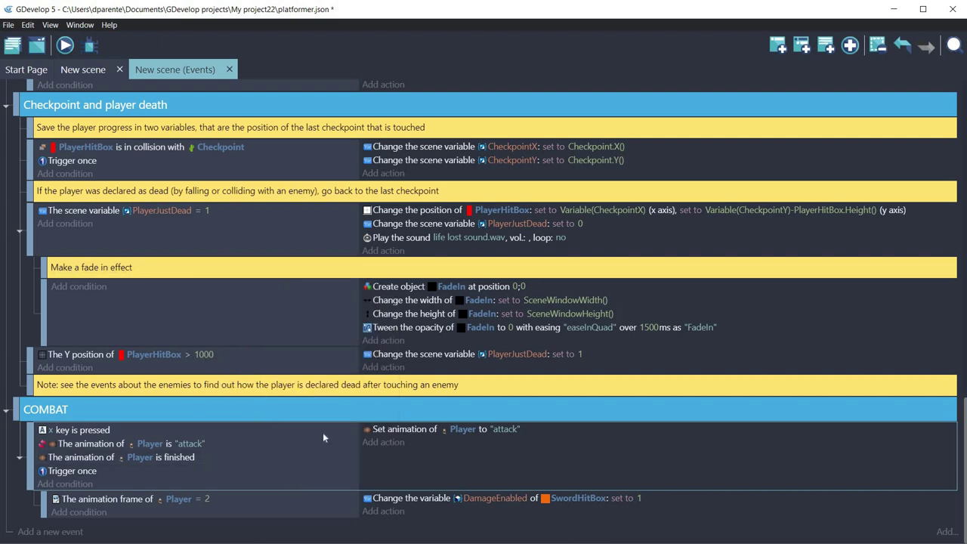
{"action": "left_click", "coordinate": [320, 303]}
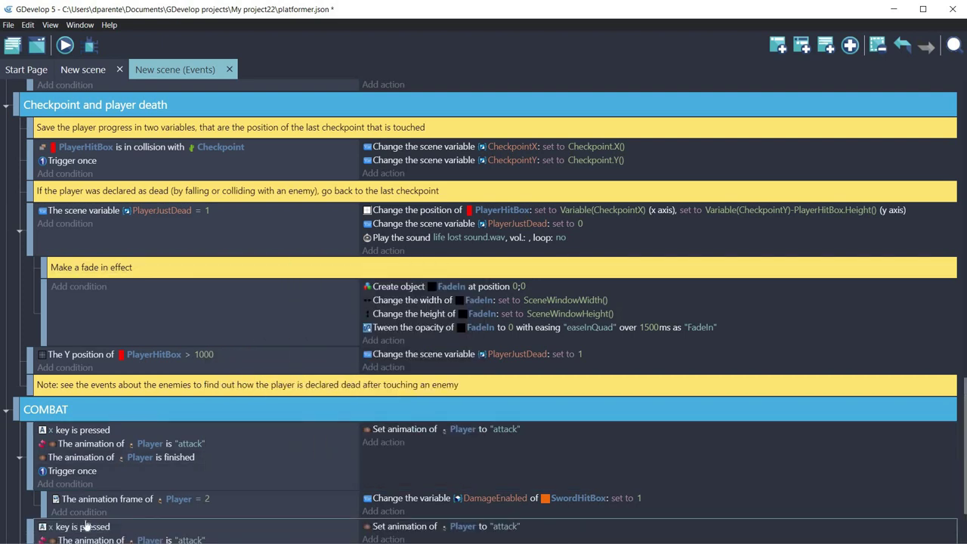
{"action": "scroll", "coordinate": [94, 513], "scroll_direction": "down", "scroll_amount": 3}
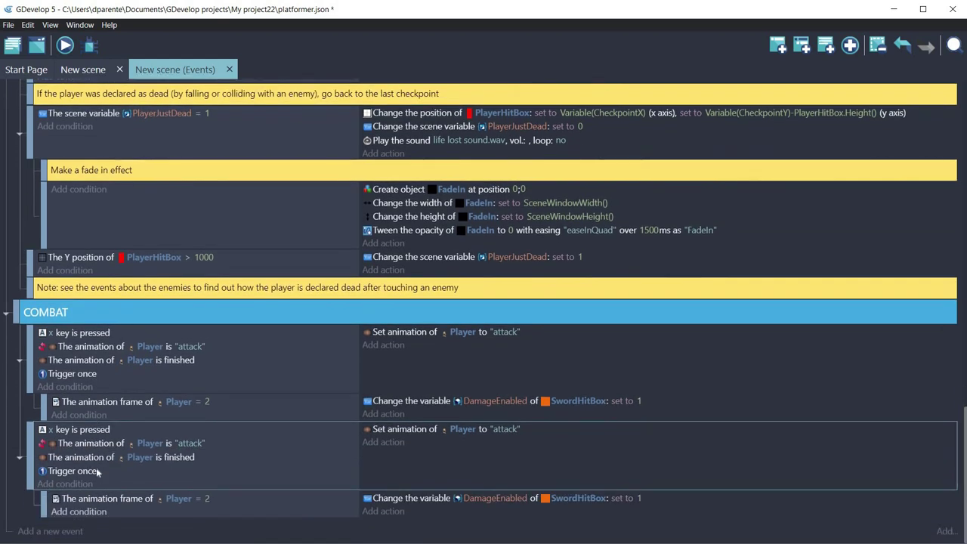
In the duplicated event, delete the x key condition and turn off the inversion of the Player "attack" animation condition.
{"action": "left_click", "coordinate": [93, 430]}
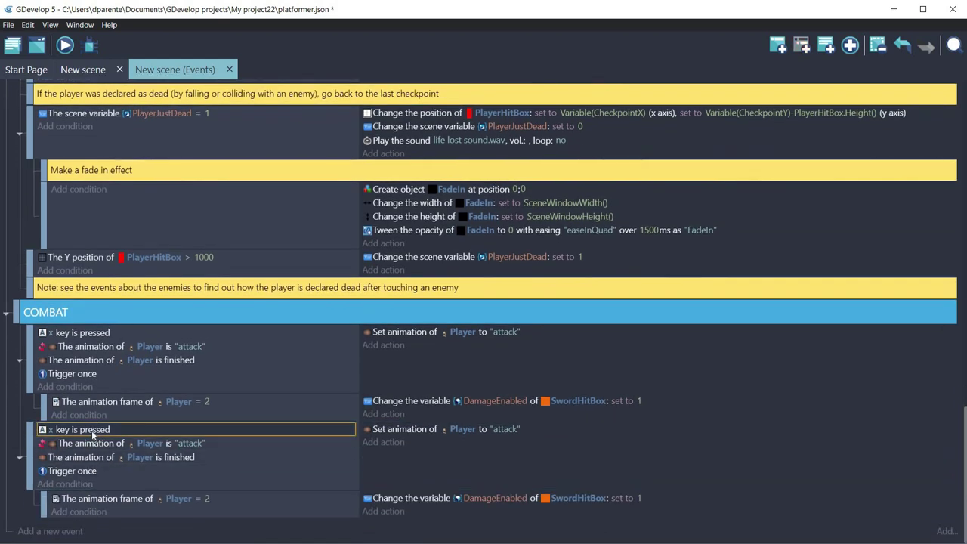
{"action": "right_click", "coordinate": [92, 431]}
{"action": "left_click", "coordinate": [118, 494]}
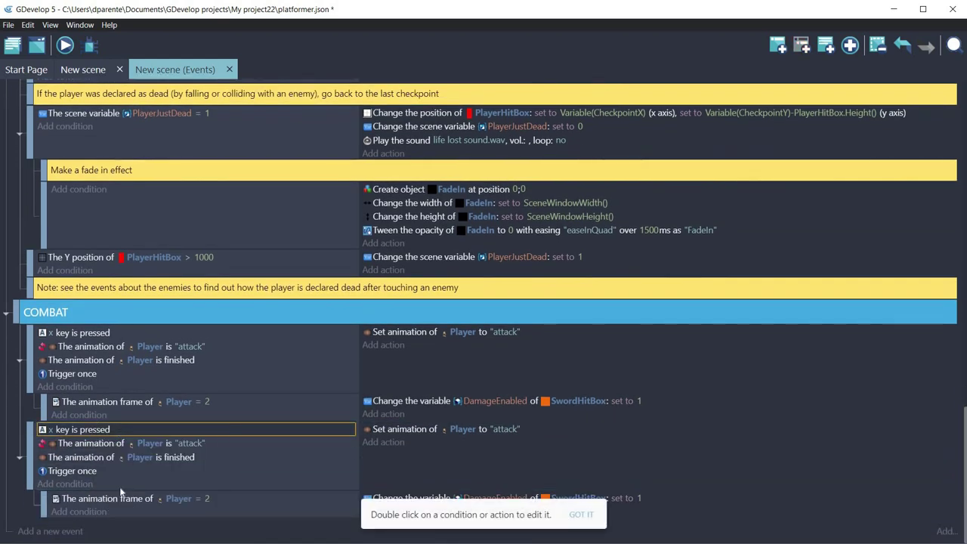
{"action": "double_click", "coordinate": [56, 450]}
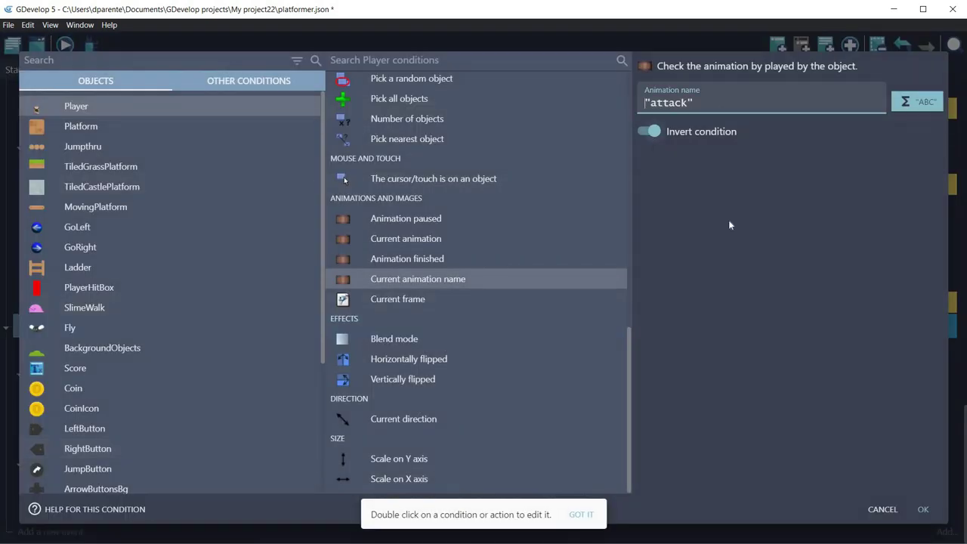
{"action": "left_click", "coordinate": [648, 131]}
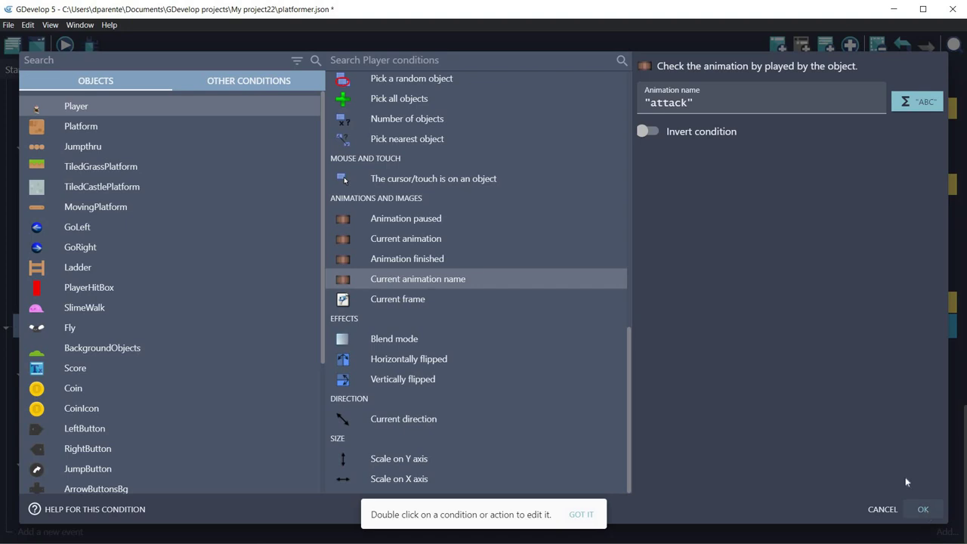
{"action": "left_click", "coordinate": [923, 510]}
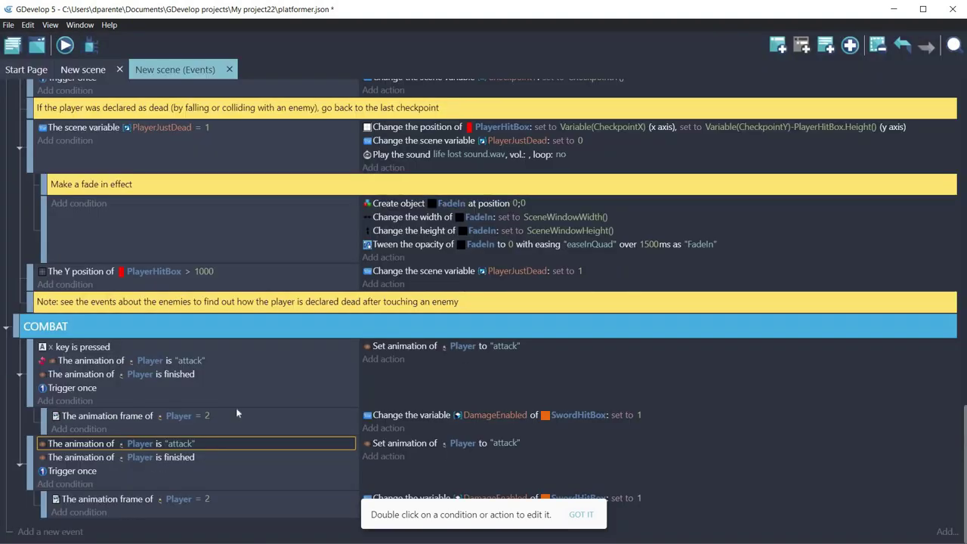
Remove the frame condition from the duplicate's sub-event and move its DamageEnabled action up into the parent event.
{"action": "right_click", "coordinate": [82, 501]}
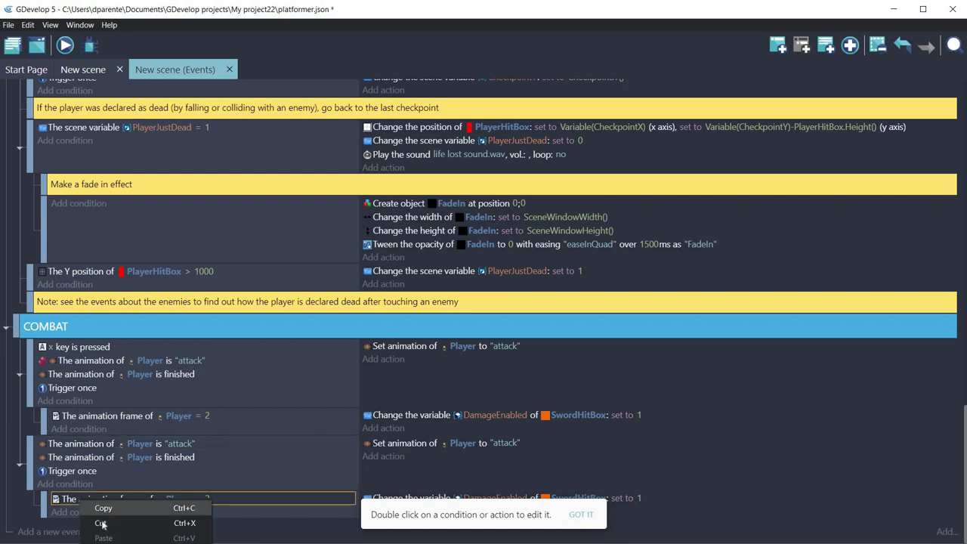
{"action": "left_click", "coordinate": [101, 523]}
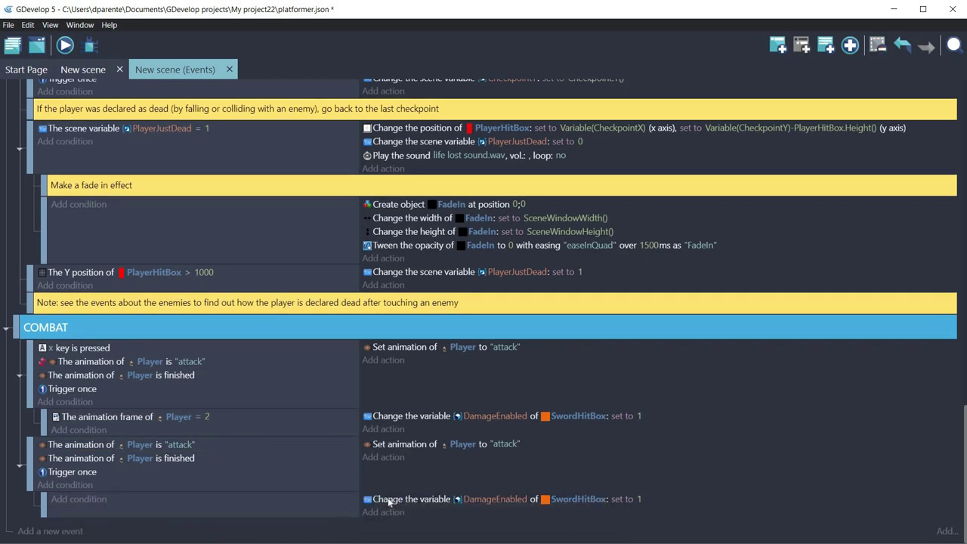
{"action": "left_click_drag", "start_coordinate": [389, 501], "coordinate": [385, 446]}
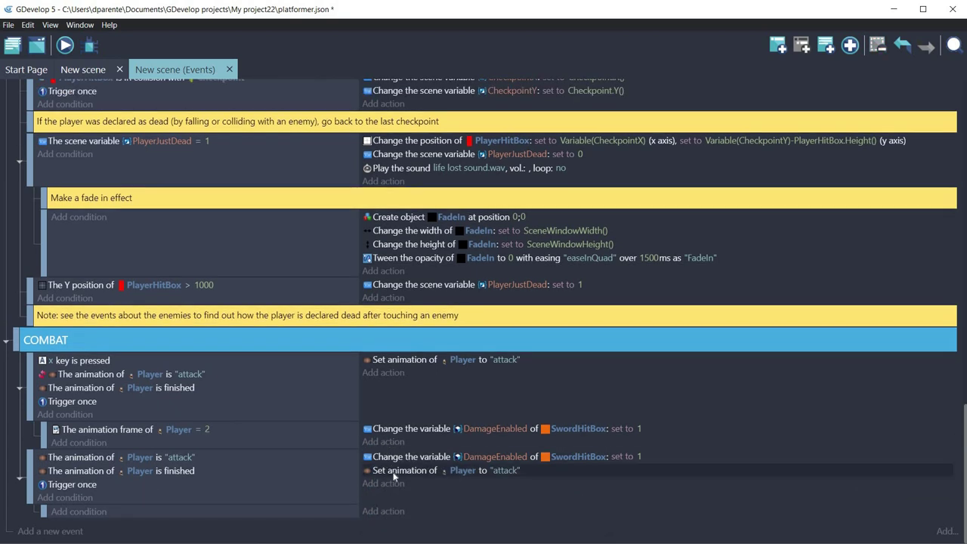
Delete the action setting Player's animation to "attack" from the duplicated event.
{"action": "left_click", "coordinate": [399, 472]}
{"action": "right_click", "coordinate": [400, 473]}
{"action": "left_click", "coordinate": [418, 534]}
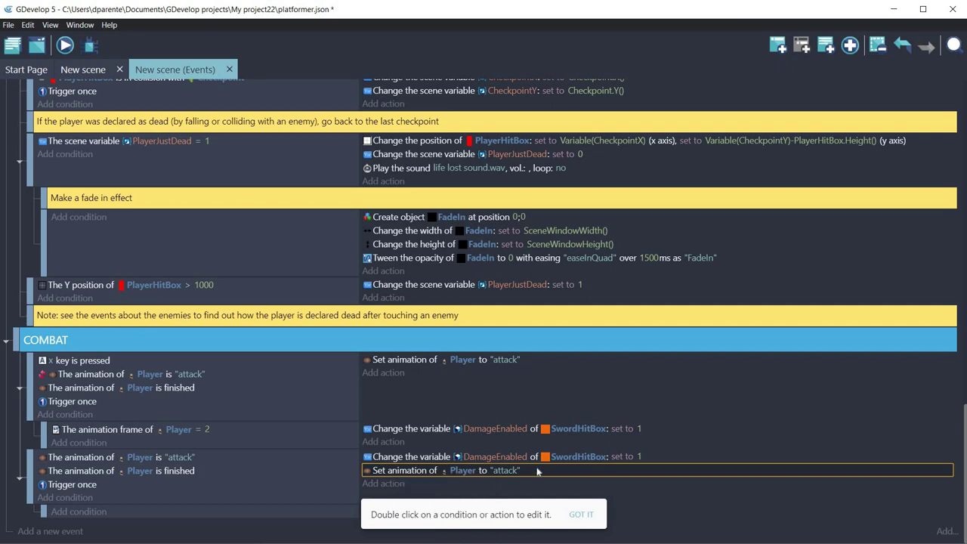
Set the SwordHitBox DamageEnabled action in the duplicated COMBAT event to 0.
{"action": "left_click", "coordinate": [646, 457]}
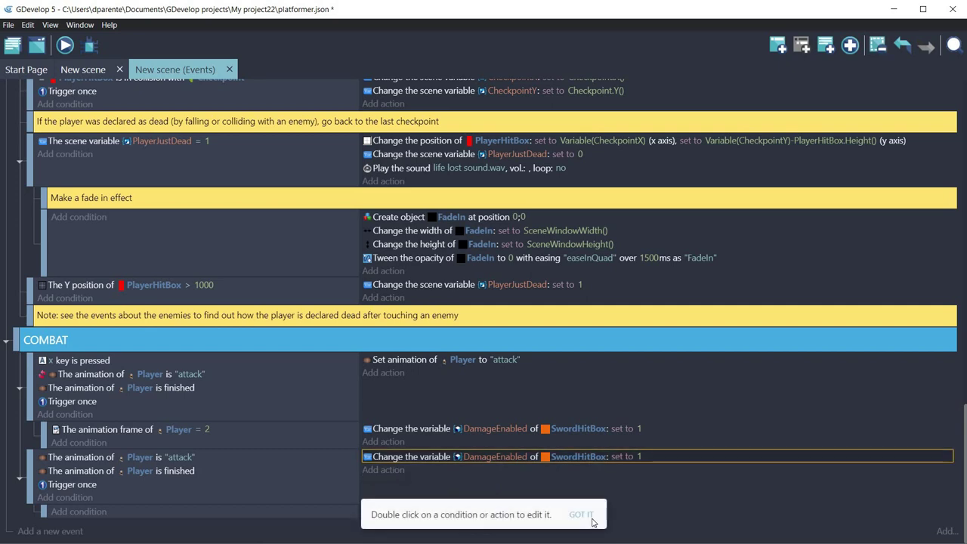
{"action": "double_click", "coordinate": [639, 458]}
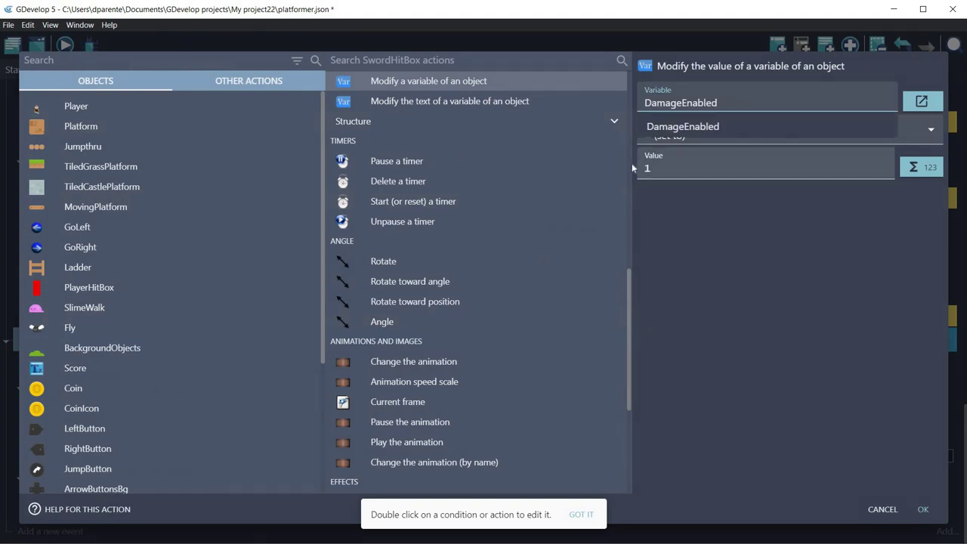
{"action": "left_click", "coordinate": [922, 510]}
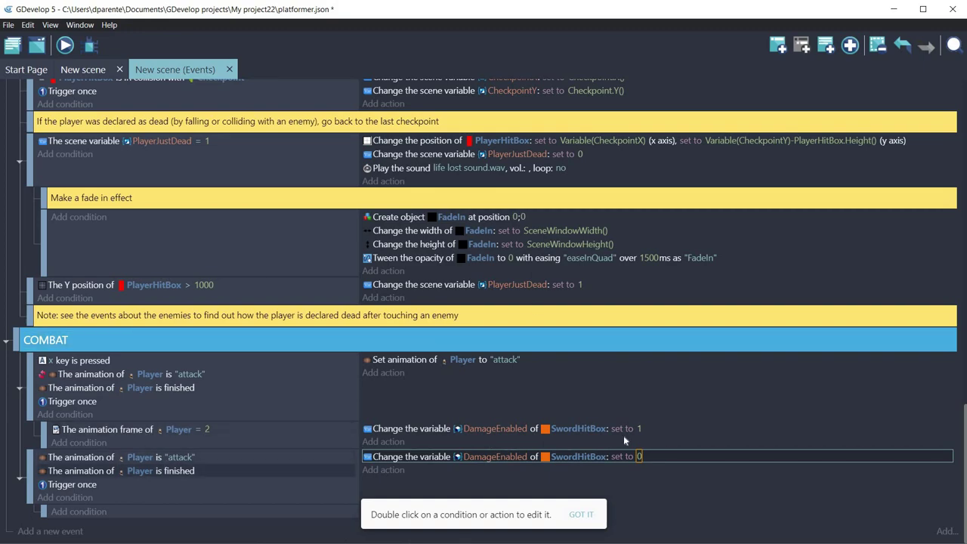
Open the included EnemiesManagement events sheet from the scene's events.
{"action": "scroll", "coordinate": [187, 327], "scroll_direction": "up", "scroll_amount": 5}
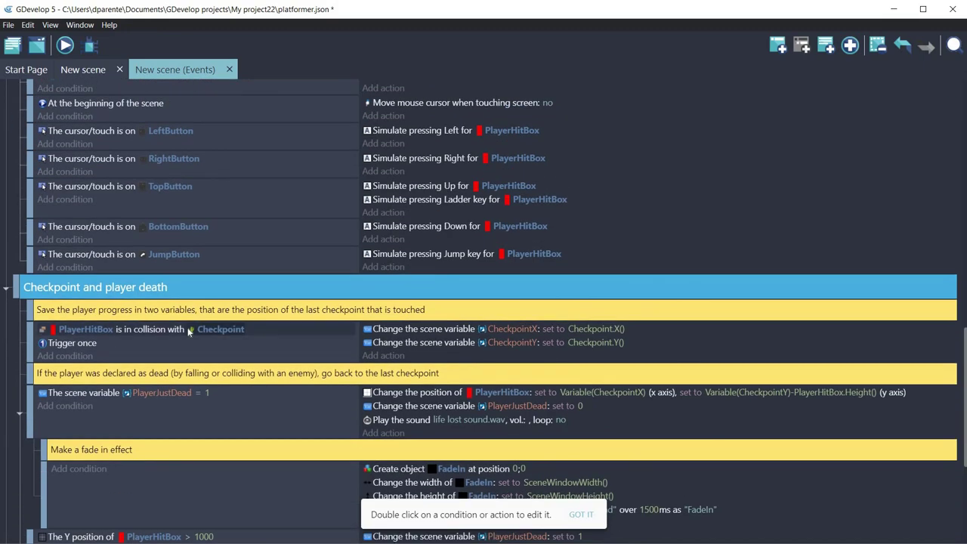
{"action": "scroll", "coordinate": [187, 328], "scroll_direction": "up", "scroll_amount": 6}
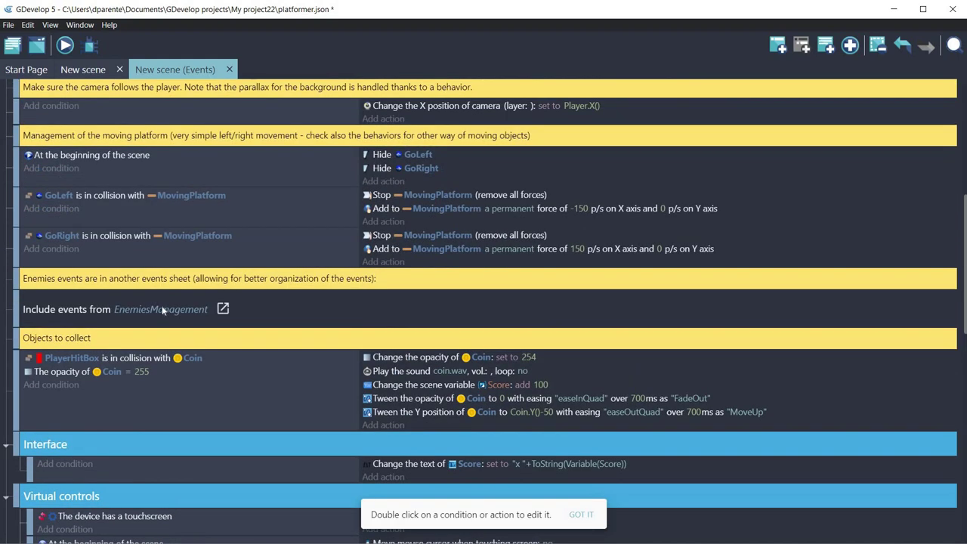
{"action": "left_click", "coordinate": [223, 311]}
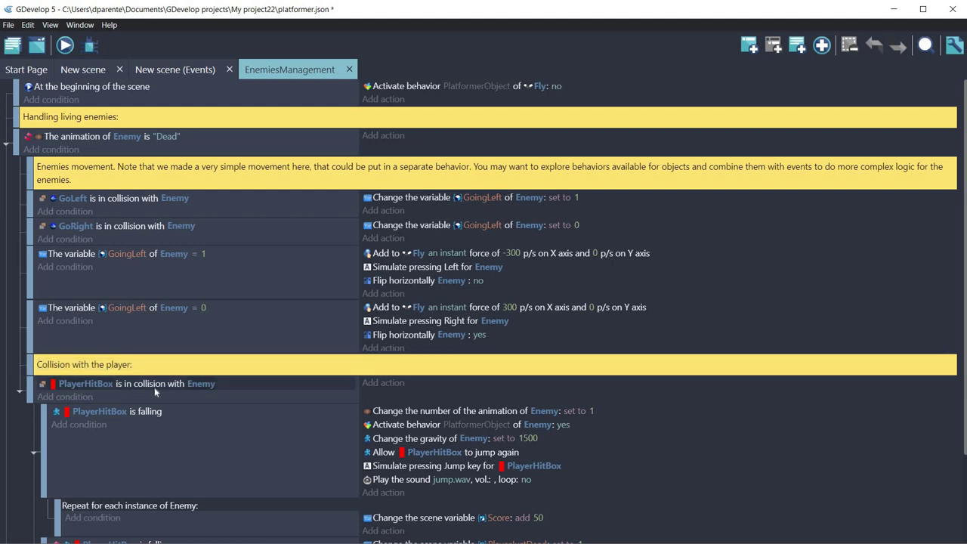
Collapse the event for PlayerHitBox colliding with Enemy and paste a copy of it directly below the original.
{"action": "scroll", "coordinate": [23, 279], "scroll_direction": "down", "scroll_amount": 3}
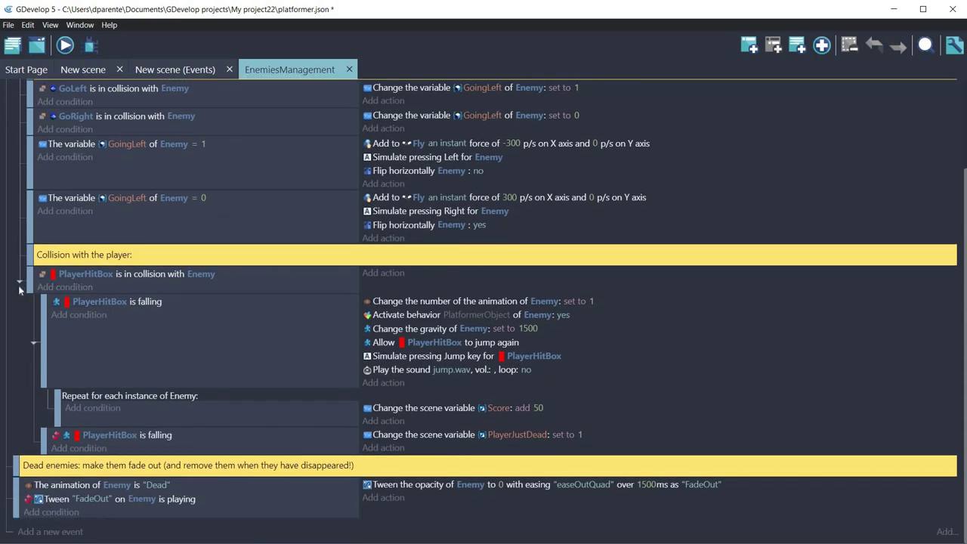
{"action": "left_click", "coordinate": [20, 281]}
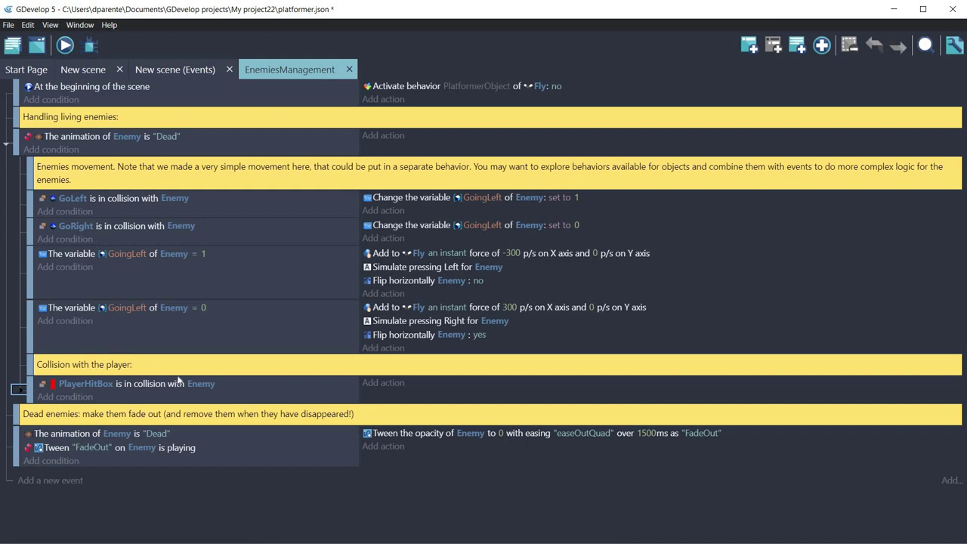
{"action": "left_click", "coordinate": [246, 402]}
{"action": "right_click", "coordinate": [246, 402]}
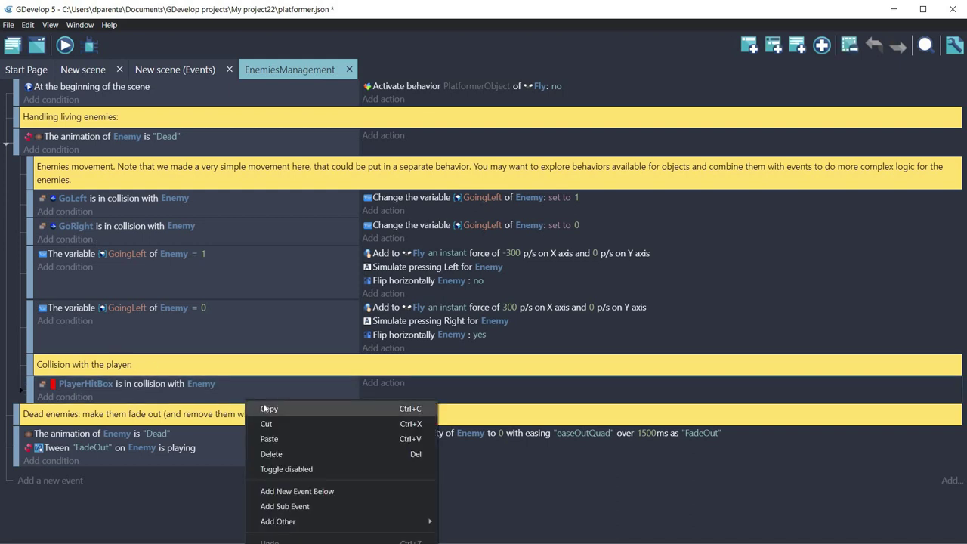
{"action": "left_click", "coordinate": [261, 406]}
{"action": "right_click", "coordinate": [278, 417]}
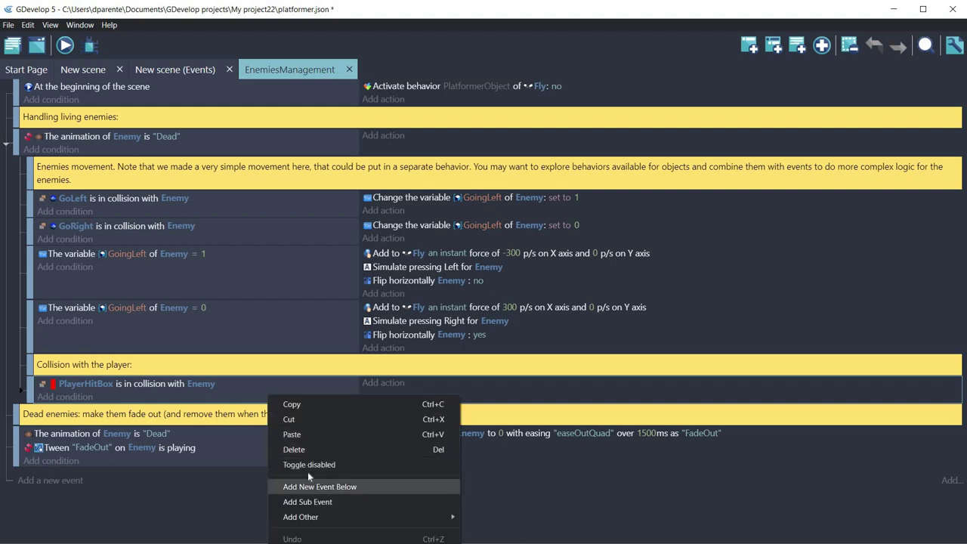
{"action": "left_click", "coordinate": [301, 435]}
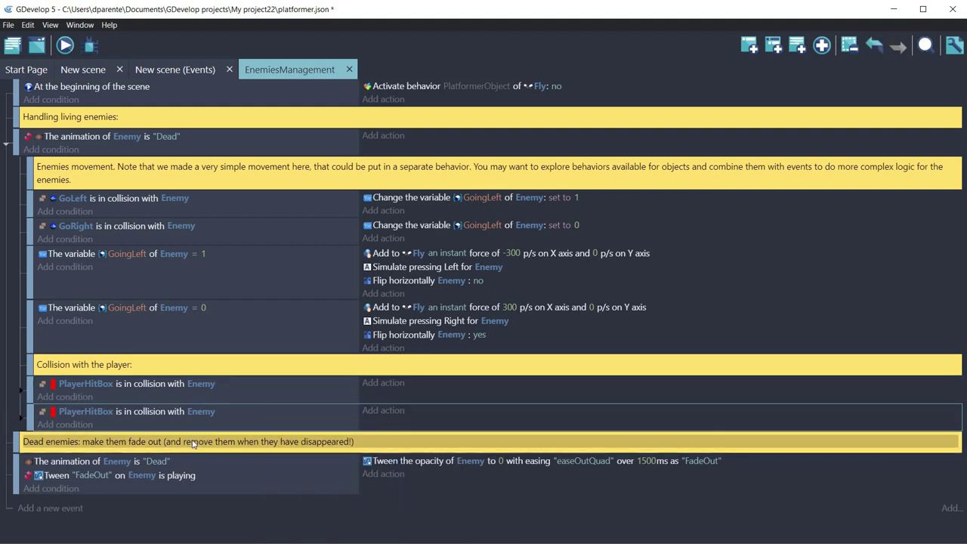
Change the object in the copied event's collision condition from PlayerHitBox to SwordHitBox, keeping Enemy as the other object.
{"action": "double_click", "coordinate": [93, 414]}
{"action": "scroll", "coordinate": [92, 414], "scroll_direction": "down", "scroll_amount": 5}
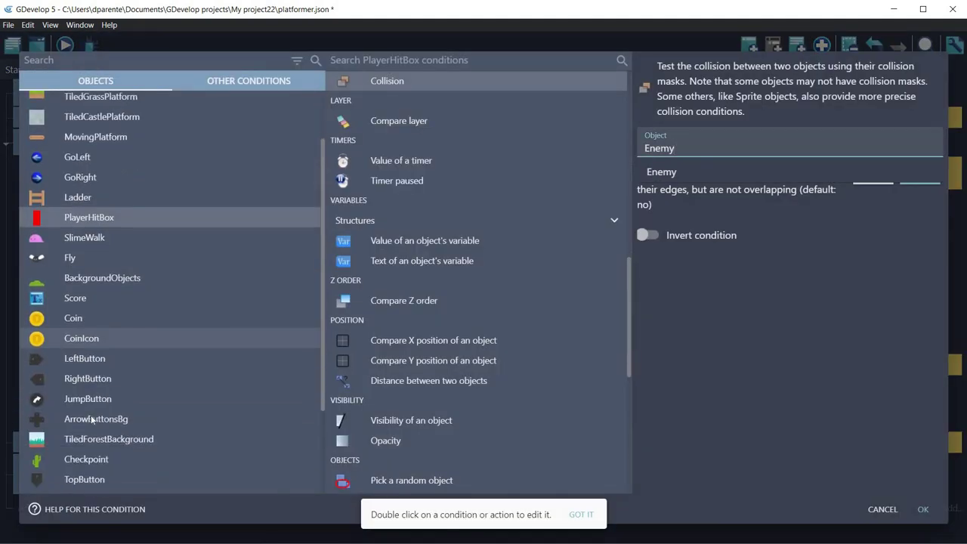
{"action": "left_click", "coordinate": [91, 420]}
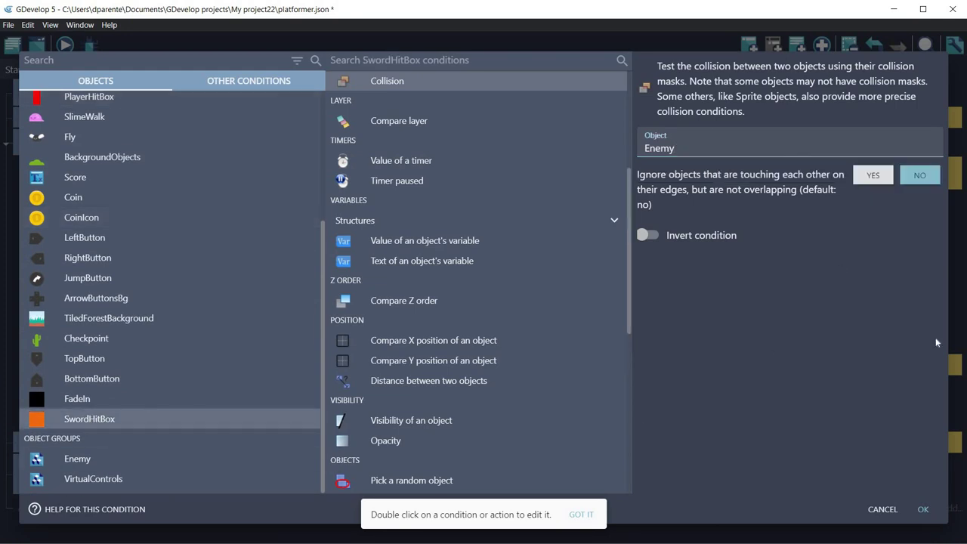
{"action": "left_click", "coordinate": [923, 510]}
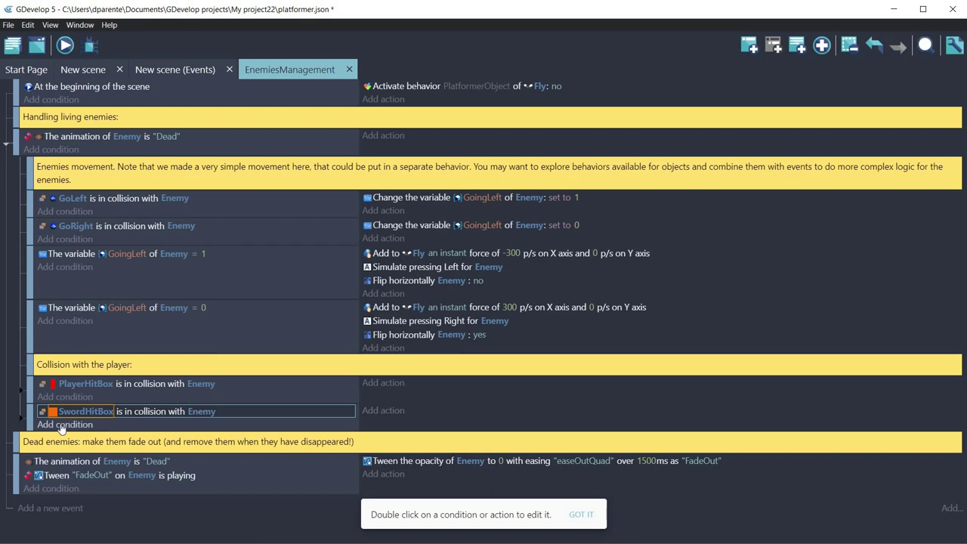
Add a condition to the SwordHitBox collision event that SwordHitBox's variable DamageEnabled is equal to 1.
{"action": "left_click", "coordinate": [62, 425]}
{"action": "scroll", "coordinate": [89, 420], "scroll_direction": "down", "scroll_amount": 3}
{"action": "left_click", "coordinate": [90, 420]}
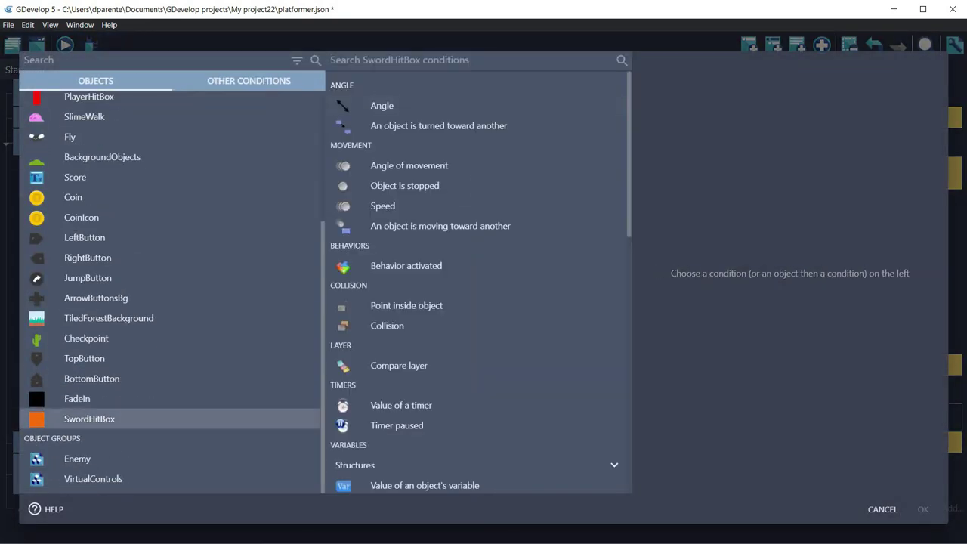
{"action": "type", "text": "var"}
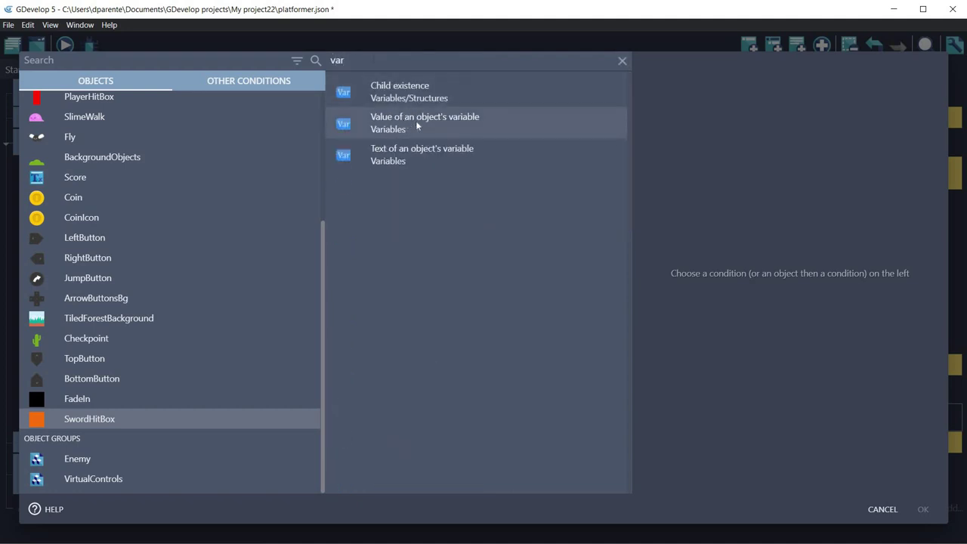
{"action": "left_click", "coordinate": [405, 125]}
{"action": "left_click", "coordinate": [661, 127]}
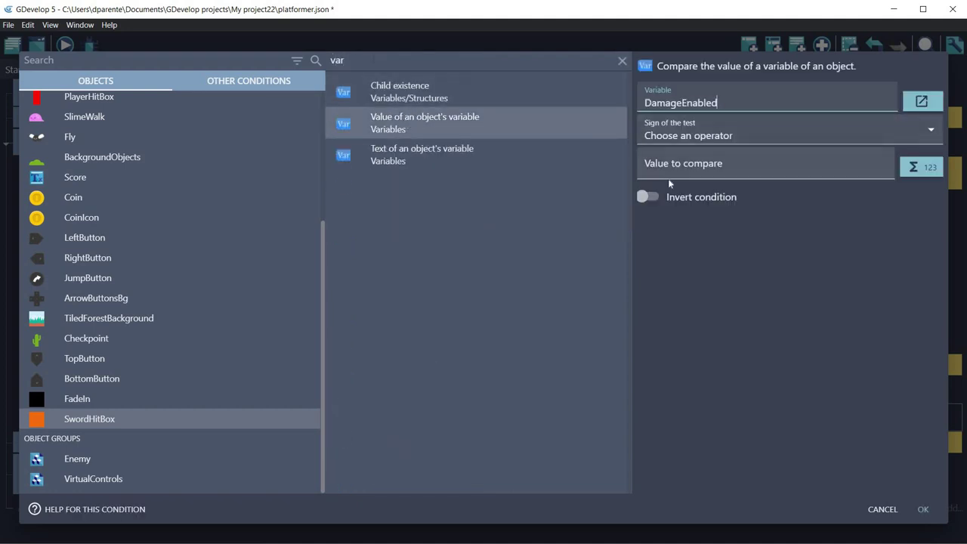
{"action": "left_click", "coordinate": [675, 140]}
{"action": "left_click", "coordinate": [673, 166]}
{"action": "left_click", "coordinate": [673, 167]}
{"action": "type", "text": "1"}
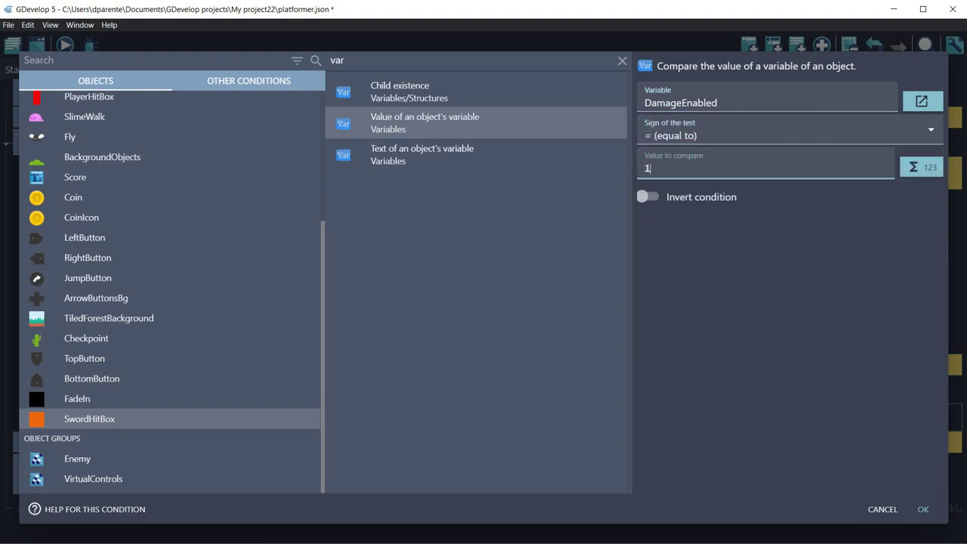
{"action": "left_click", "coordinate": [924, 510]}
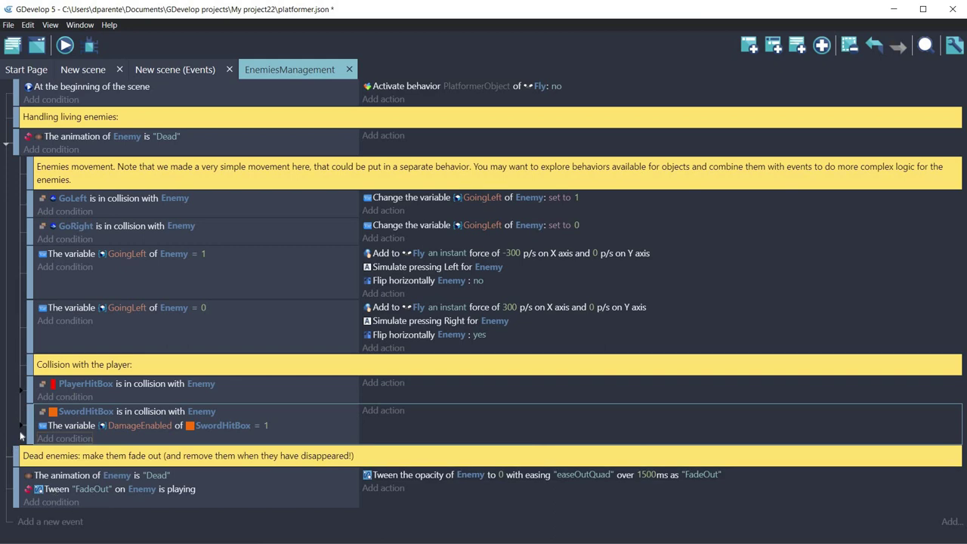
Expand the SwordHitBox collision event and delete the "PlayerHitBox is falling" condition from its first sub-event.
{"action": "left_click", "coordinate": [21, 428]}
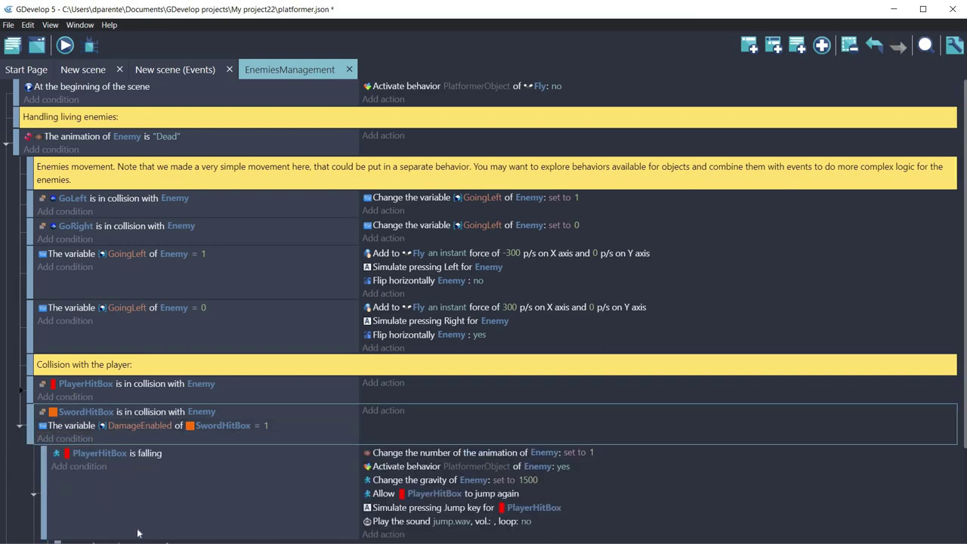
{"action": "scroll", "coordinate": [150, 471], "scroll_direction": "down", "scroll_amount": 2}
{"action": "left_click", "coordinate": [152, 337]}
{"action": "left_click", "coordinate": [154, 303]}
{"action": "right_click", "coordinate": [153, 303]}
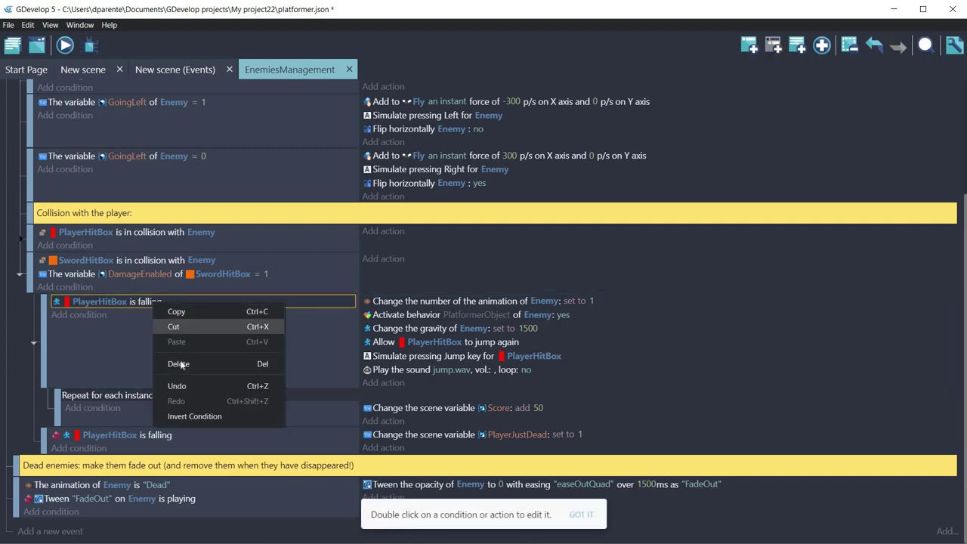
{"action": "left_click", "coordinate": [104, 272]}
{"action": "key", "text": "Delete"}
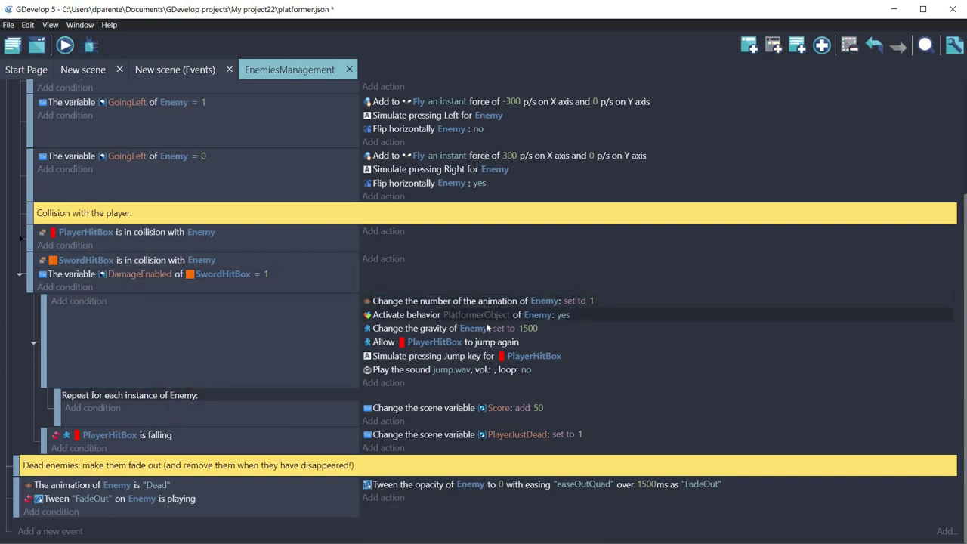
Delete the simulated Jump key action and the "PlayerHitBox is falling" sub-event from the SwordHitBox collision event.
{"action": "right_click", "coordinate": [387, 361]}
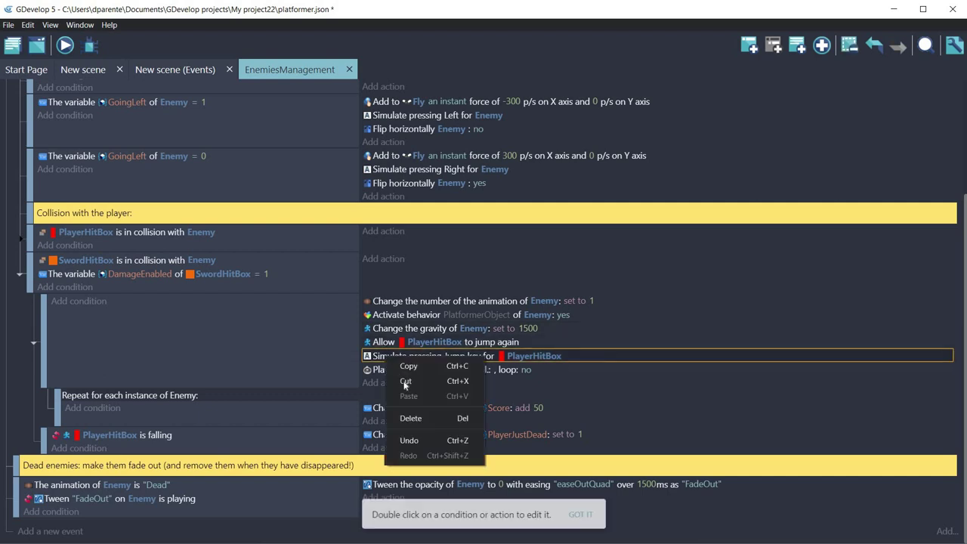
{"action": "left_click", "coordinate": [417, 420]}
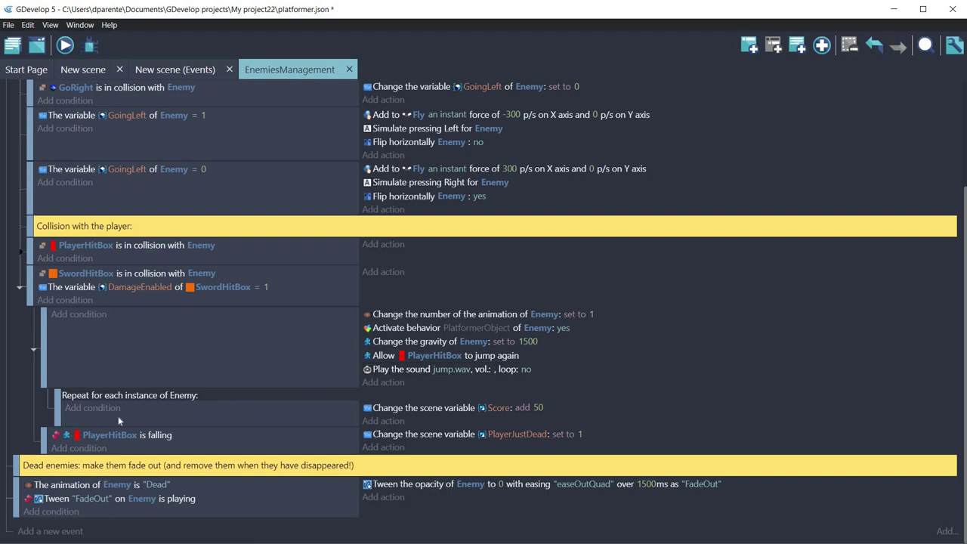
{"action": "left_click", "coordinate": [233, 451]}
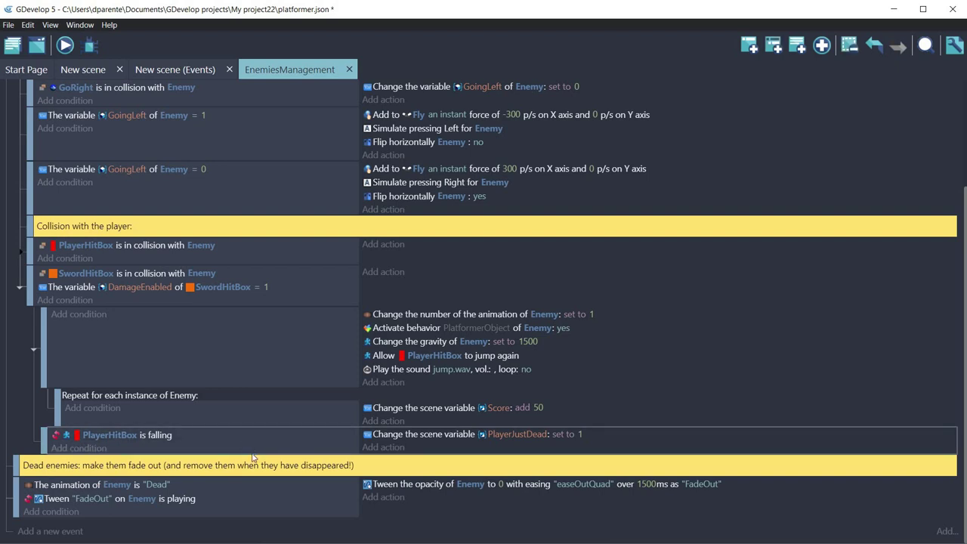
{"action": "right_click", "coordinate": [250, 451]}
{"action": "left_click", "coordinate": [271, 501]}
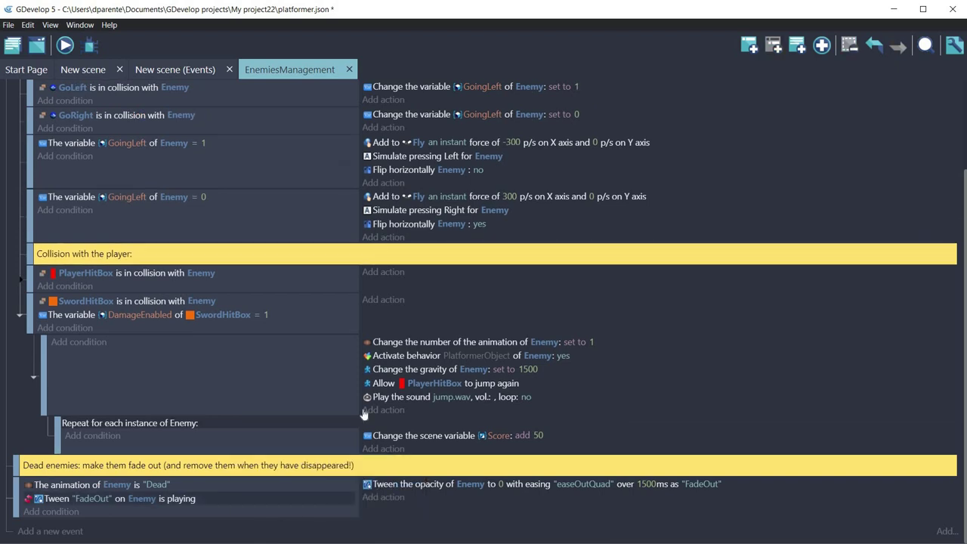
{"action": "scroll", "coordinate": [336, 399], "scroll_direction": "up", "scroll_amount": 3}
{"action": "scroll", "coordinate": [336, 399], "scroll_direction": "down", "scroll_amount": 3}
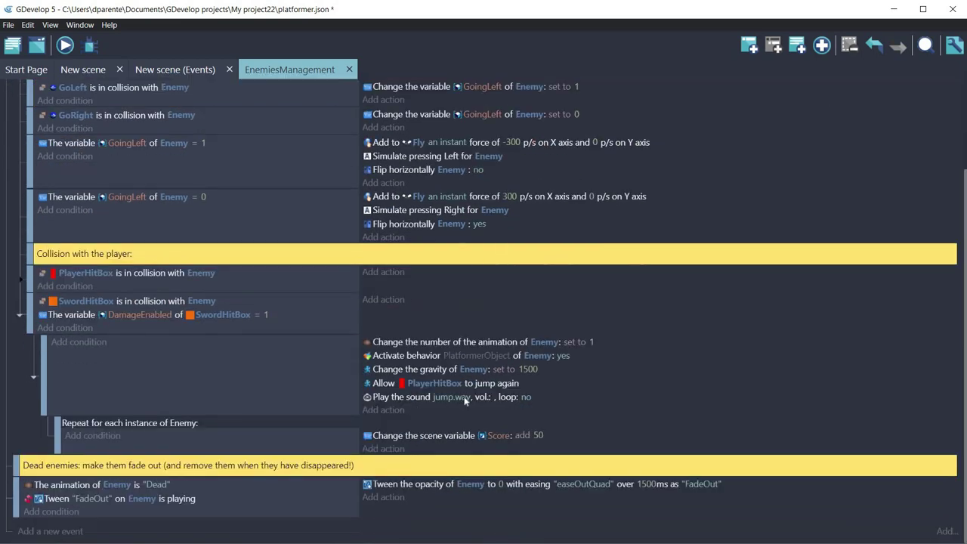
Preview the game, moving and jumping the player across the level toward the slime enemies.
{"action": "left_click", "coordinate": [65, 45]}
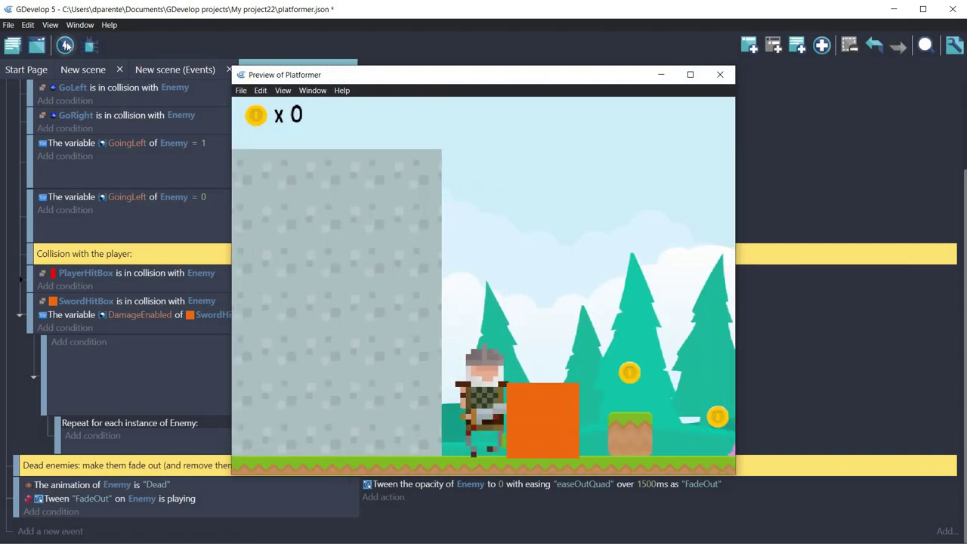
{"action": "key", "text": "Right"}
{"action": "key", "text": "space"}
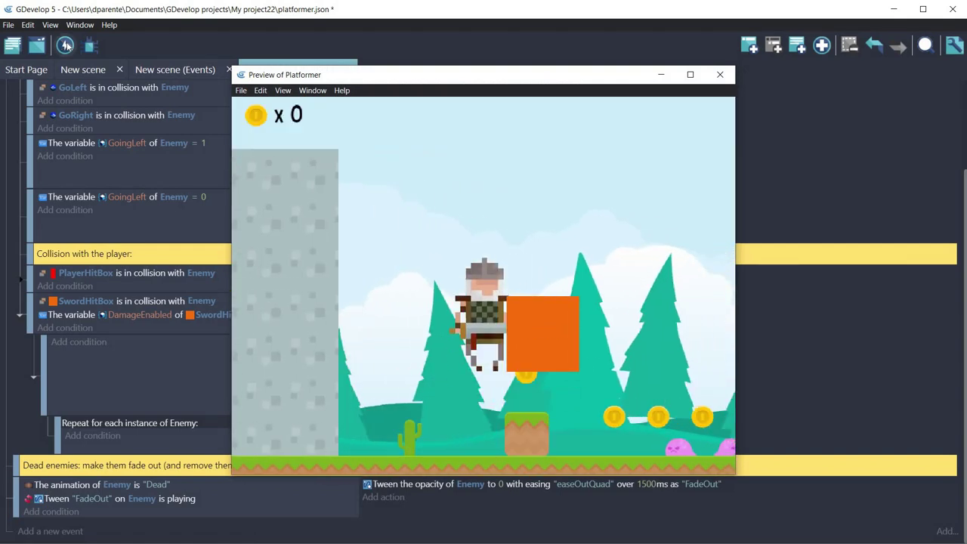
{"action": "key", "text": "Right"}
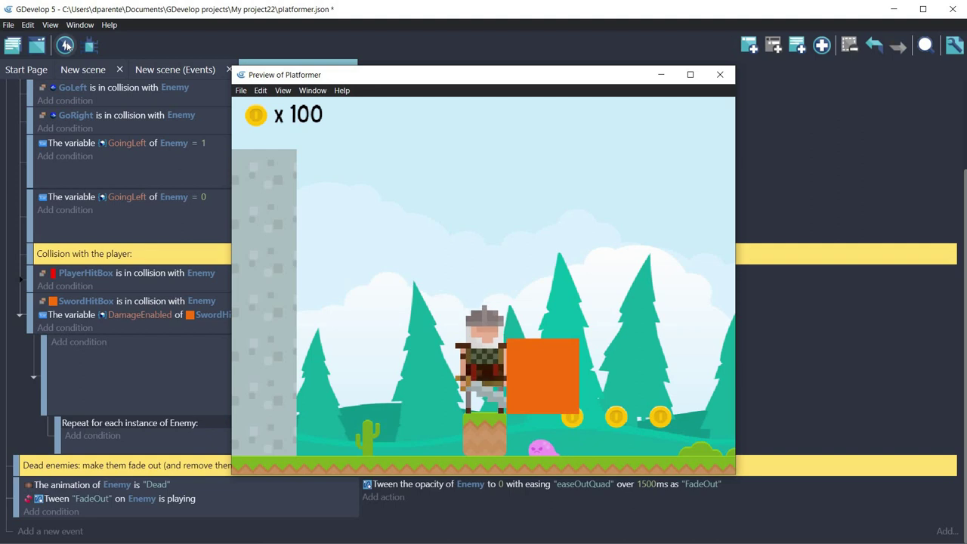
{"action": "key", "text": "Right"}
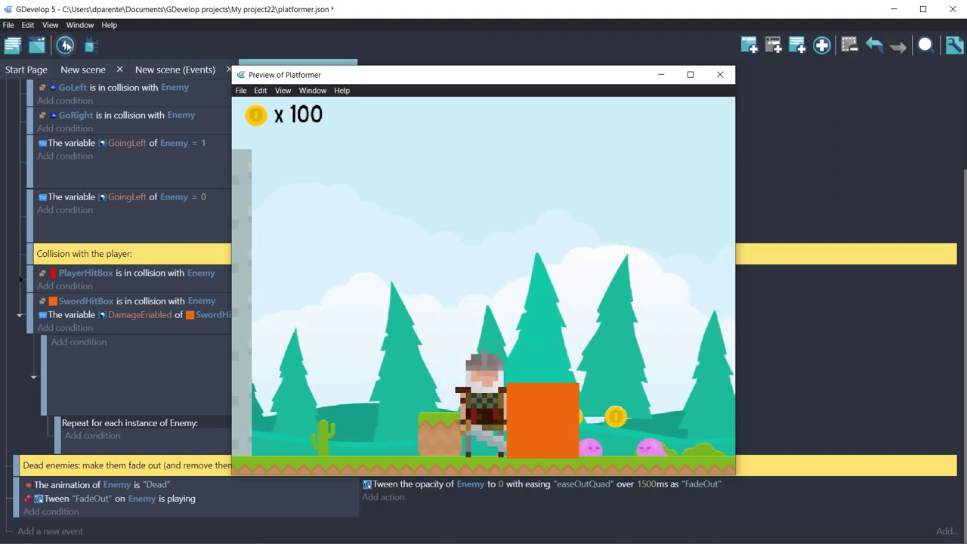
{"action": "key", "text": "Right"}
Test the player's movement and sword attack near the slimes in the preview, and close it.
{"action": "left_click", "coordinate": [65, 45]}
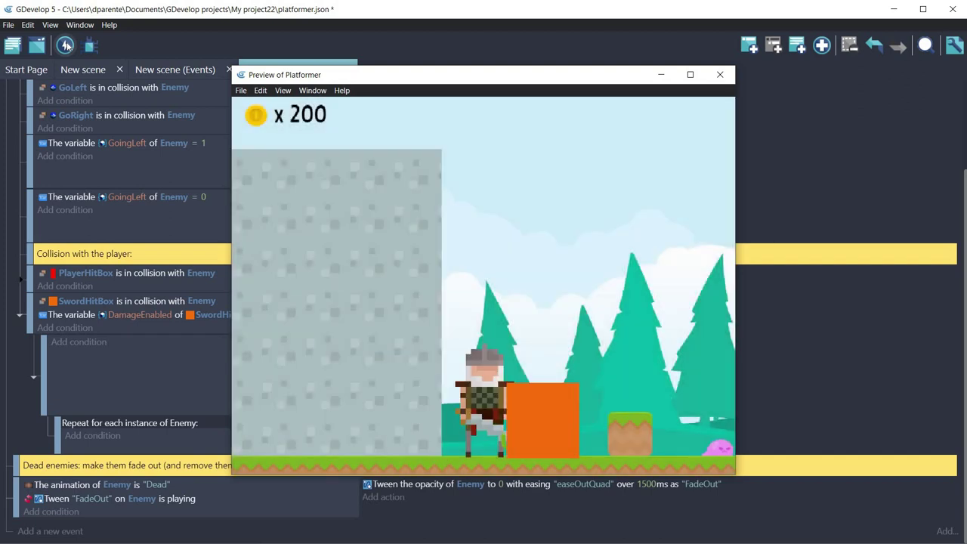
{"action": "key", "text": "Right"}
{"action": "key", "text": "space"}
{"action": "key", "text": "Left"}
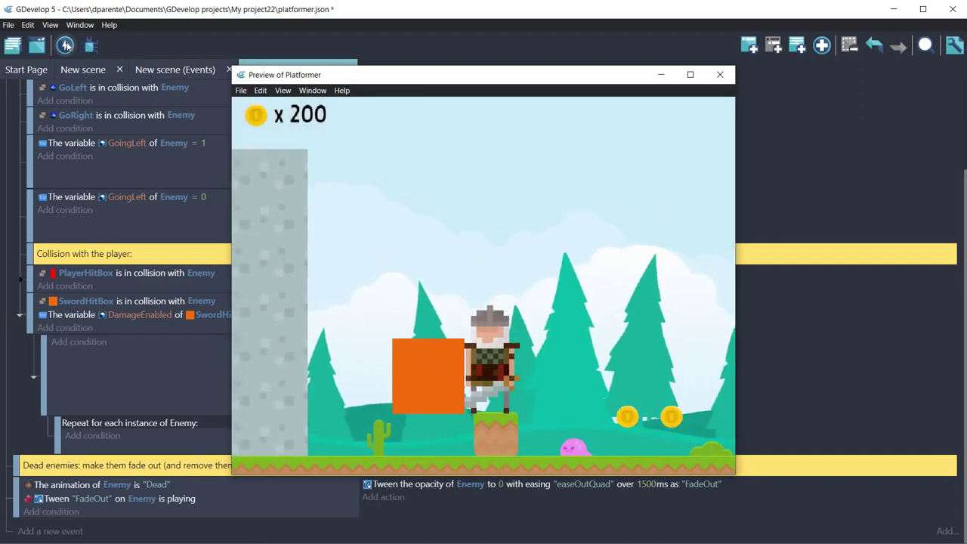
{"action": "key", "text": "Right"}
{"action": "key", "text": "x"}
{"action": "key", "text": "x"}
{"action": "key", "text": "x"}
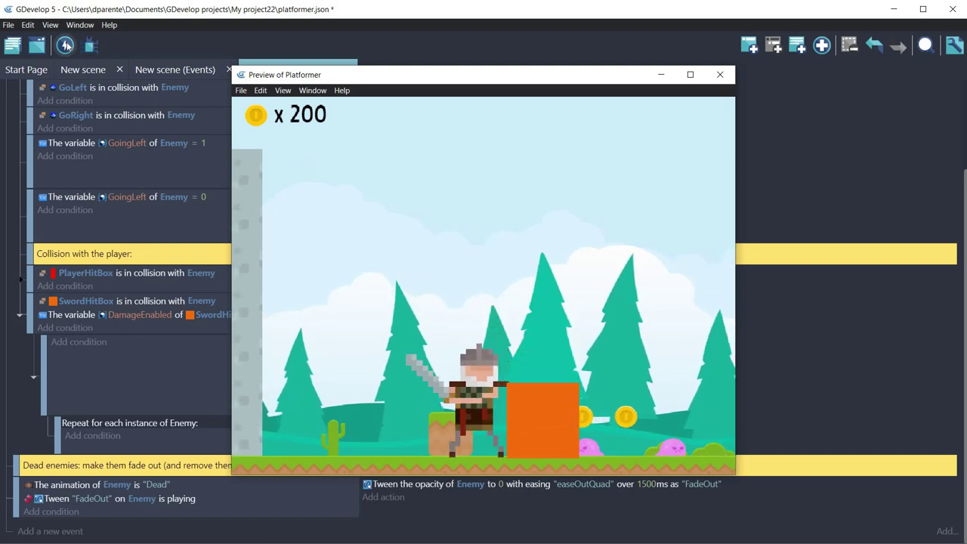
{"action": "left_click", "coordinate": [66, 46]}
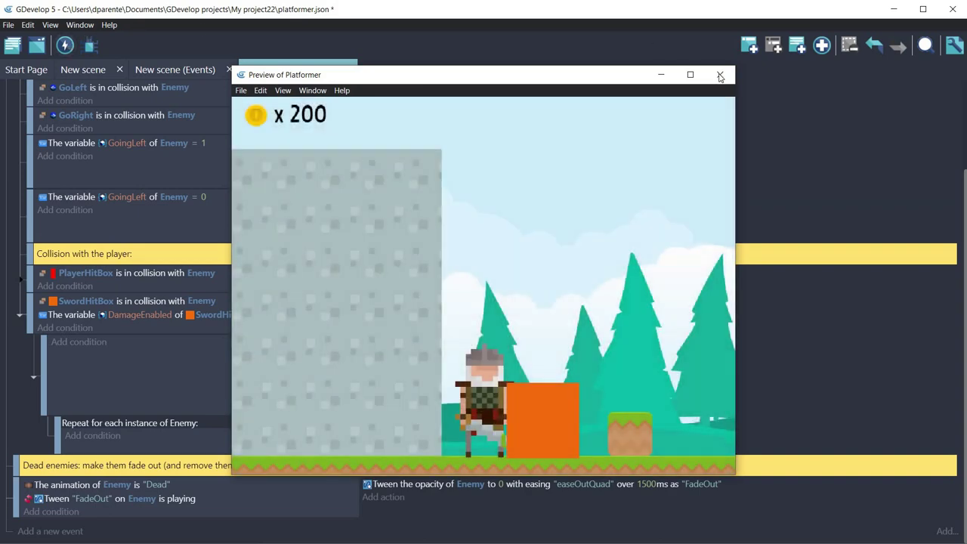
{"action": "left_click", "coordinate": [721, 75]}
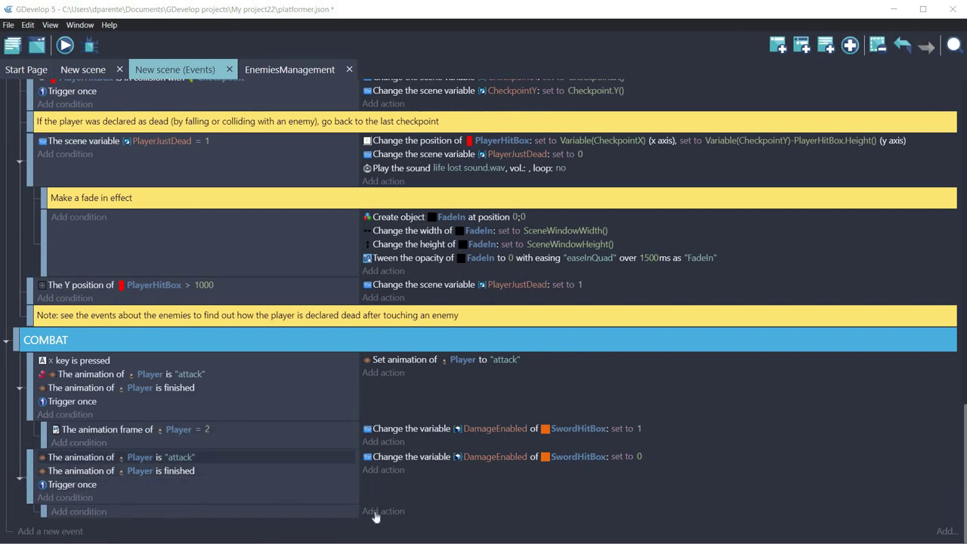
Duplicate the COMBAT event of the new scene that sets SwordHitBox's DamageEnabled variable to 0.
{"action": "left_click", "coordinate": [352, 499]}
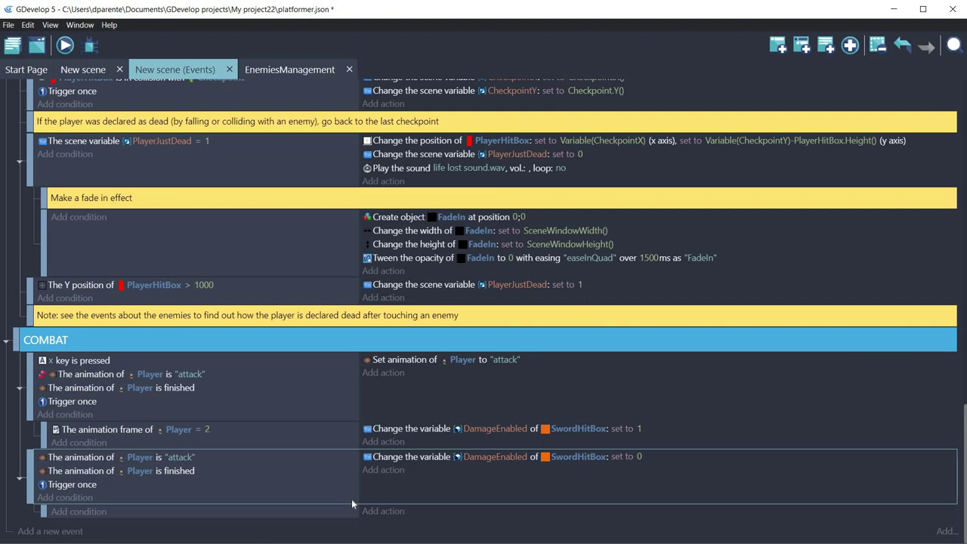
{"action": "right_click", "coordinate": [351, 499]}
{"action": "left_click", "coordinate": [339, 498]}
{"action": "right_click", "coordinate": [339, 498]}
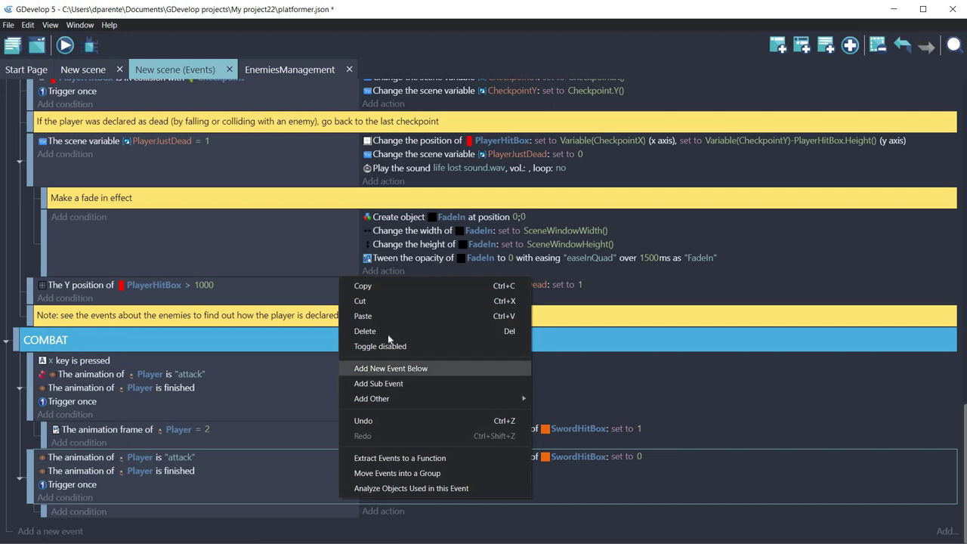
{"action": "left_click", "coordinate": [374, 318]}
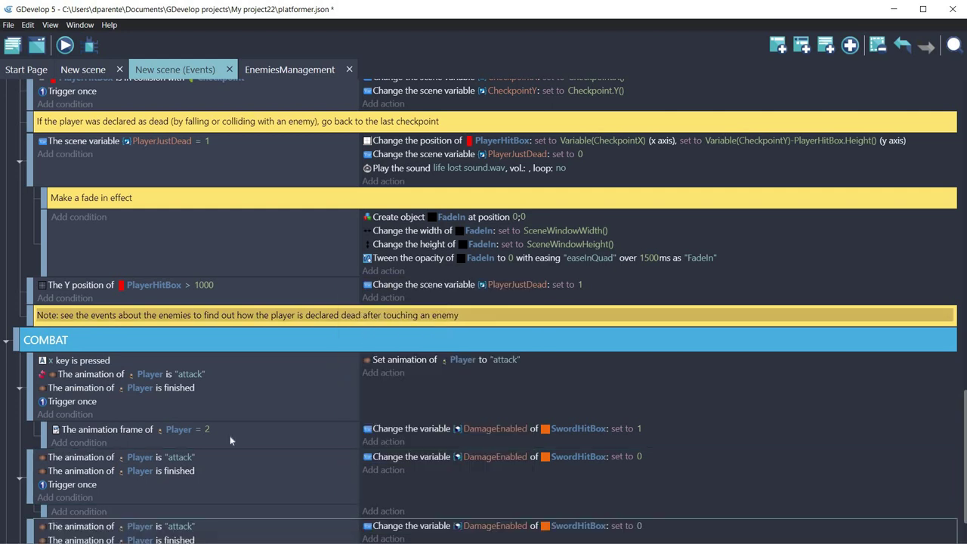
Move the sub-event checking that the Player's animation frame equals 2 under the duplicated COMBAT event.
{"action": "scroll", "coordinate": [229, 435], "scroll_direction": "down", "scroll_amount": 1}
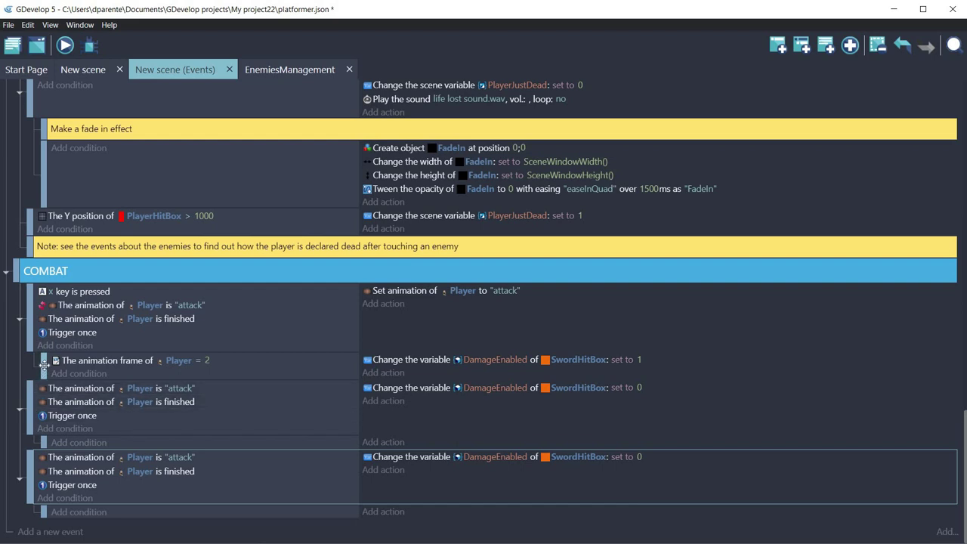
{"action": "left_click_drag", "start_coordinate": [53, 477], "coordinate": [77, 495]}
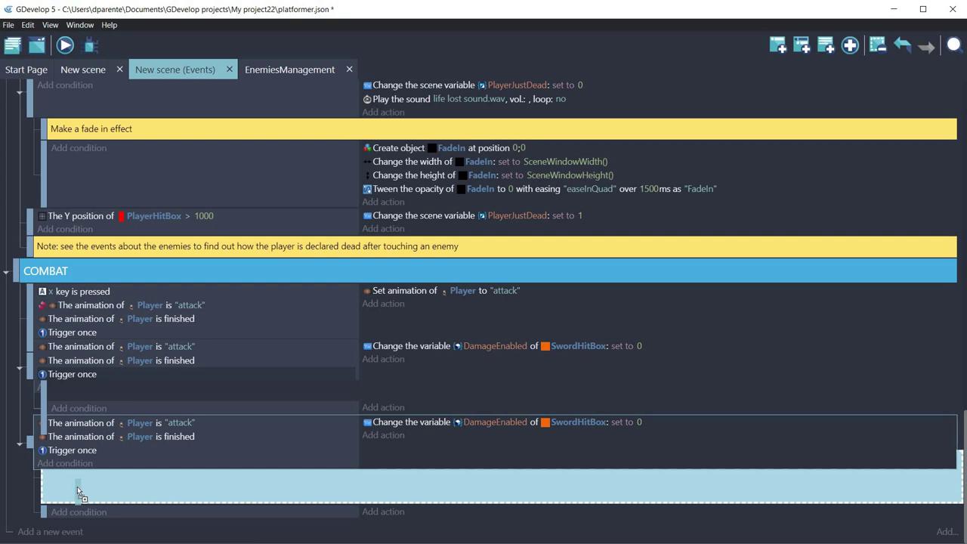
{"action": "left_click_drag", "start_coordinate": [77, 491], "coordinate": [79, 493]}
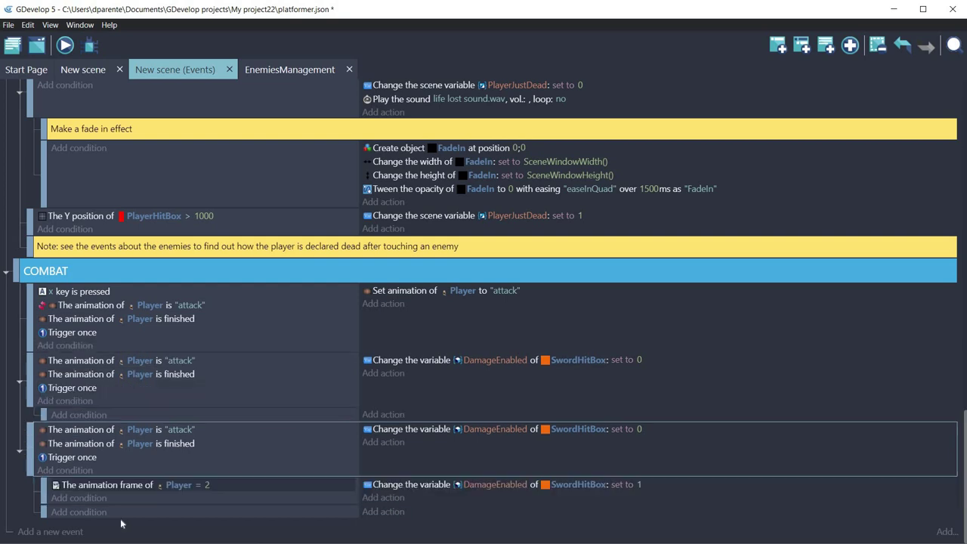
Invert the duplicated event's animation-finished condition, and remove its Trigger once condition and its action setting DamageEnabled to 0.
{"action": "double_click", "coordinate": [61, 447]}
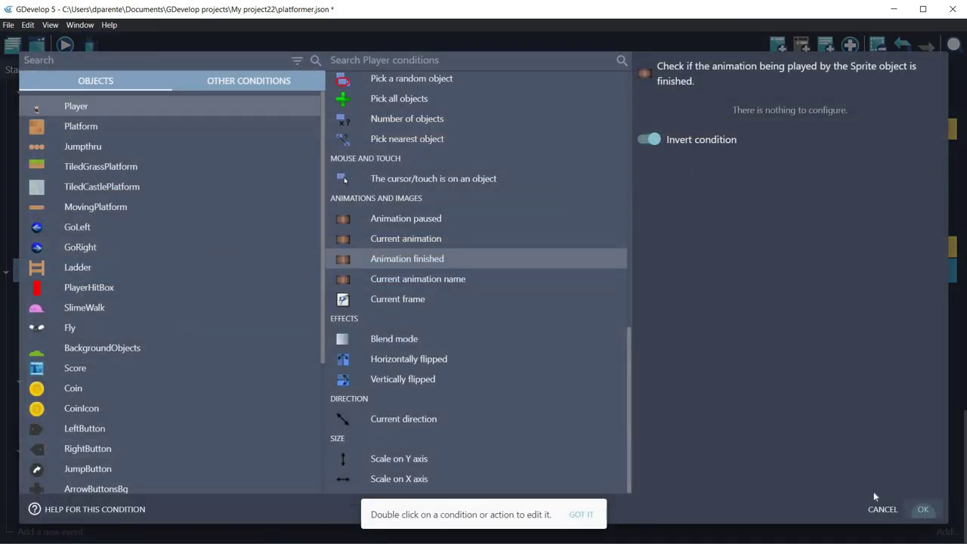
{"action": "left_click", "coordinate": [923, 510]}
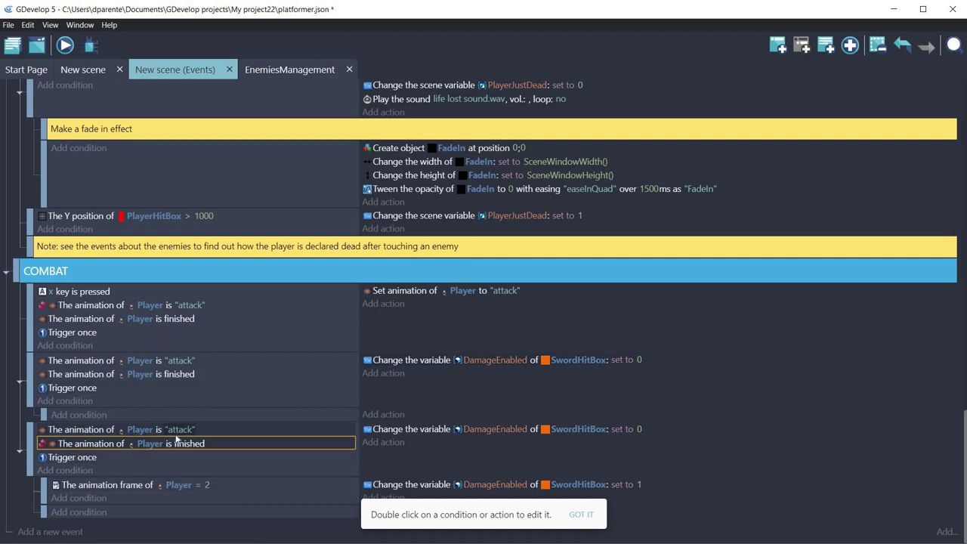
{"action": "left_click", "coordinate": [407, 431]}
{"action": "right_click", "coordinate": [408, 433]}
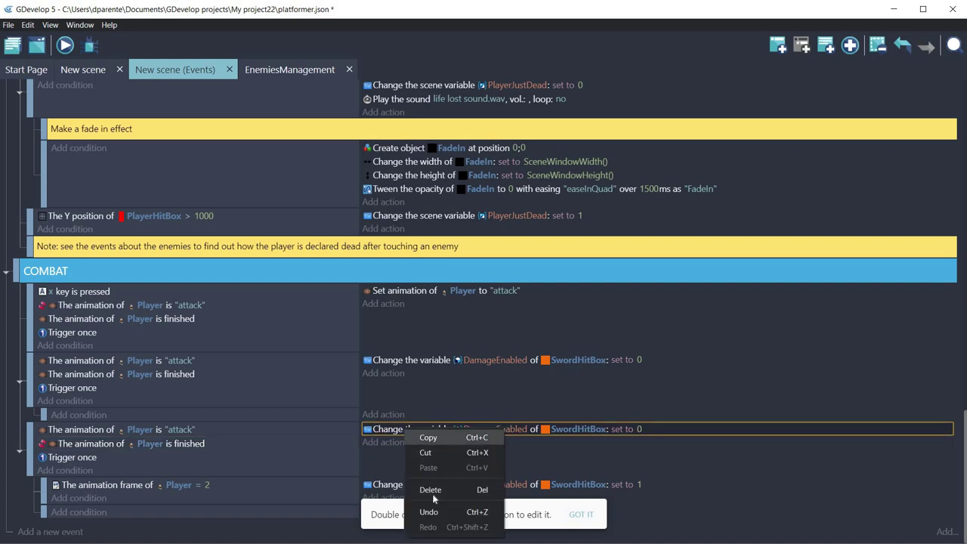
{"action": "left_click", "coordinate": [437, 489]}
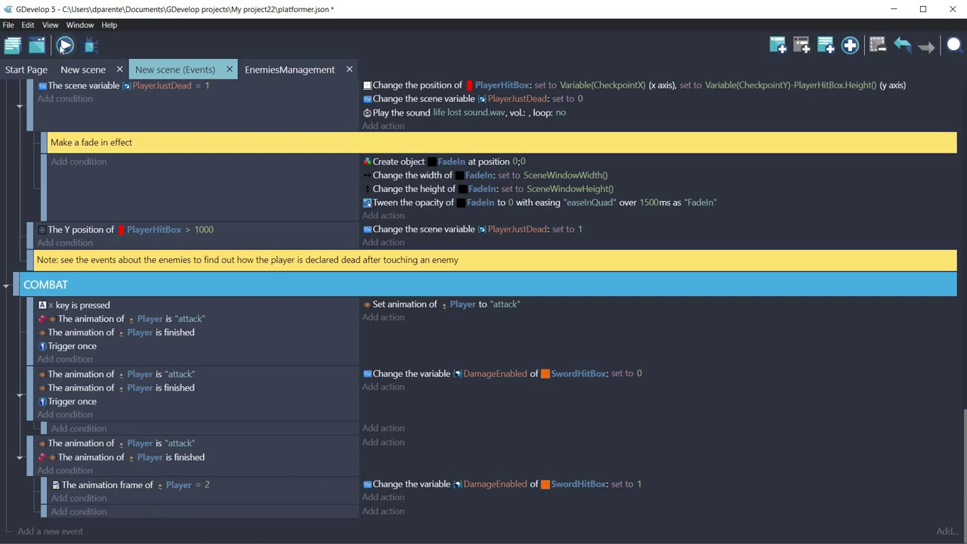
Preview the game, test the sword attack on a slime, and close the preview.
{"action": "left_click", "coordinate": [64, 46]}
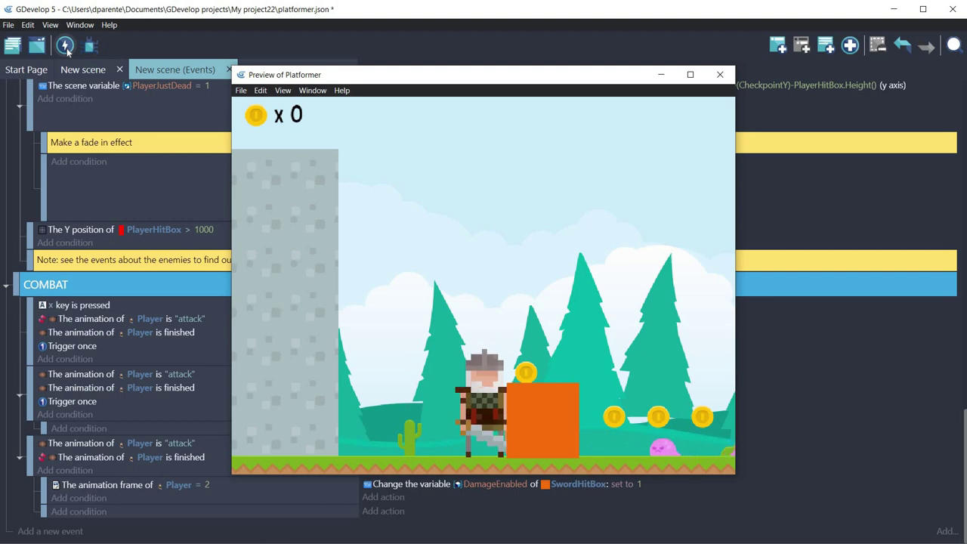
{"action": "key", "text": "x"}
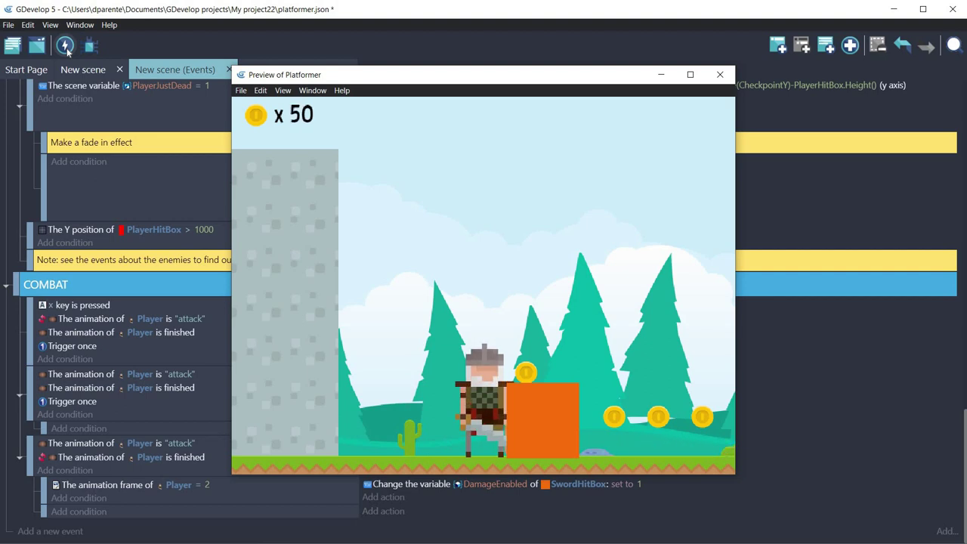
{"action": "left_click", "coordinate": [720, 75]}
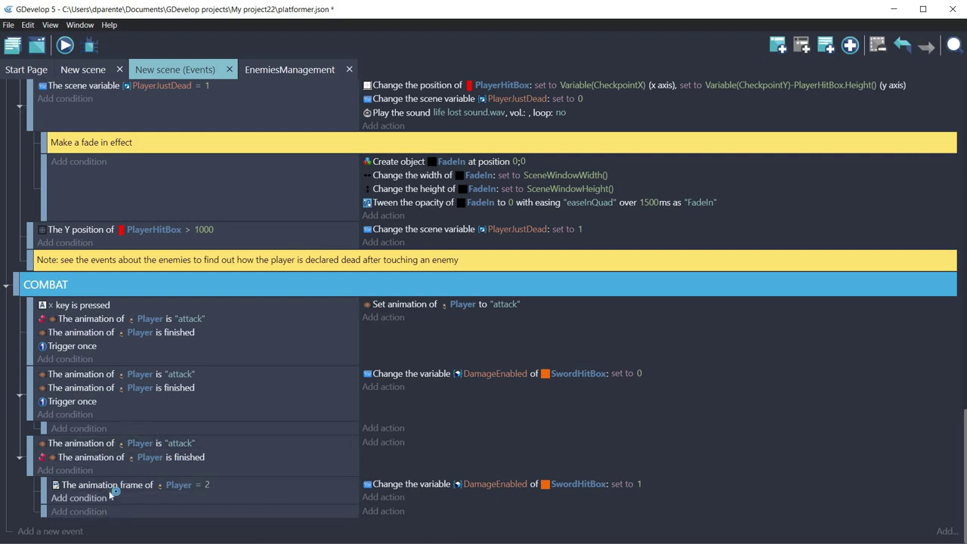
Delete the Trigger once and animation-finished conditions from the event that sets DamageEnabled to 0.
{"action": "left_click", "coordinate": [181, 403]}
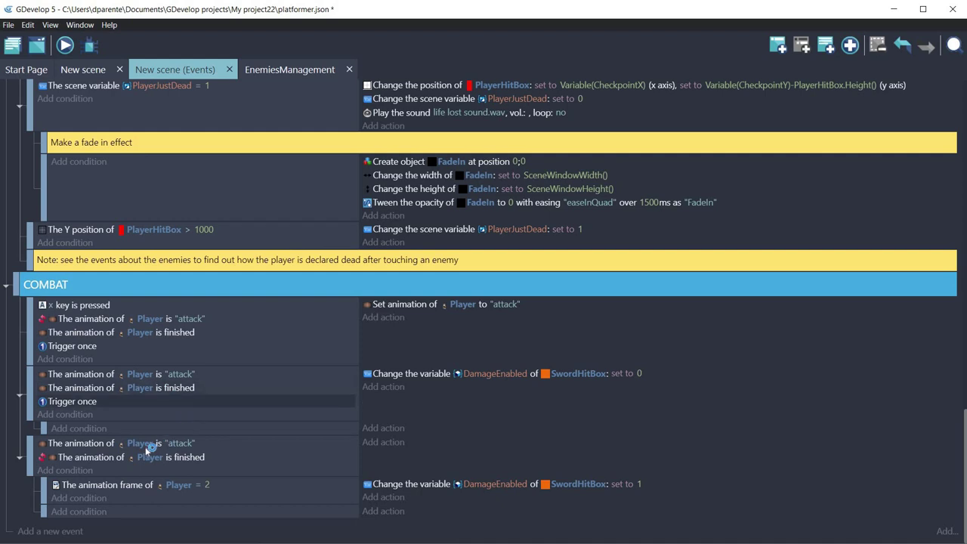
{"action": "left_click", "coordinate": [202, 387]}
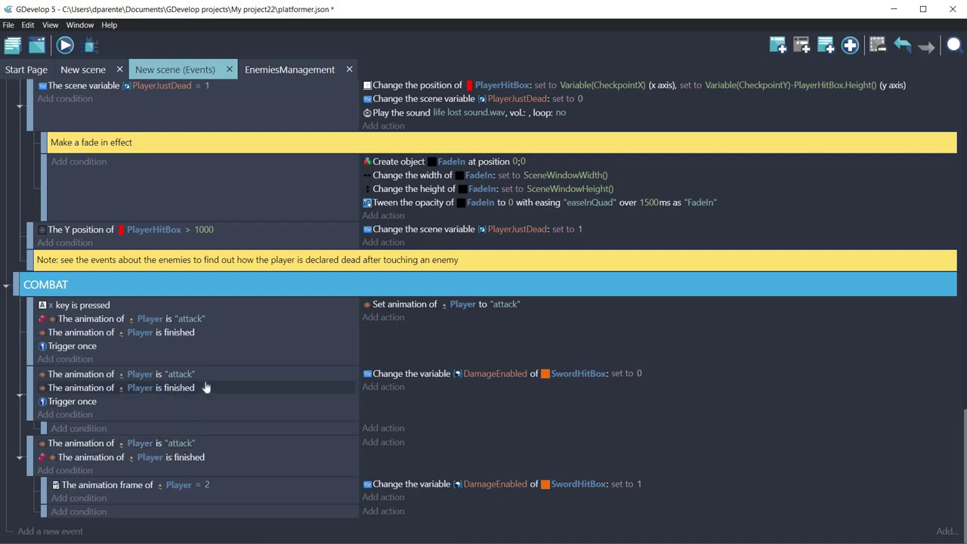
{"action": "key", "text": "Delete"}
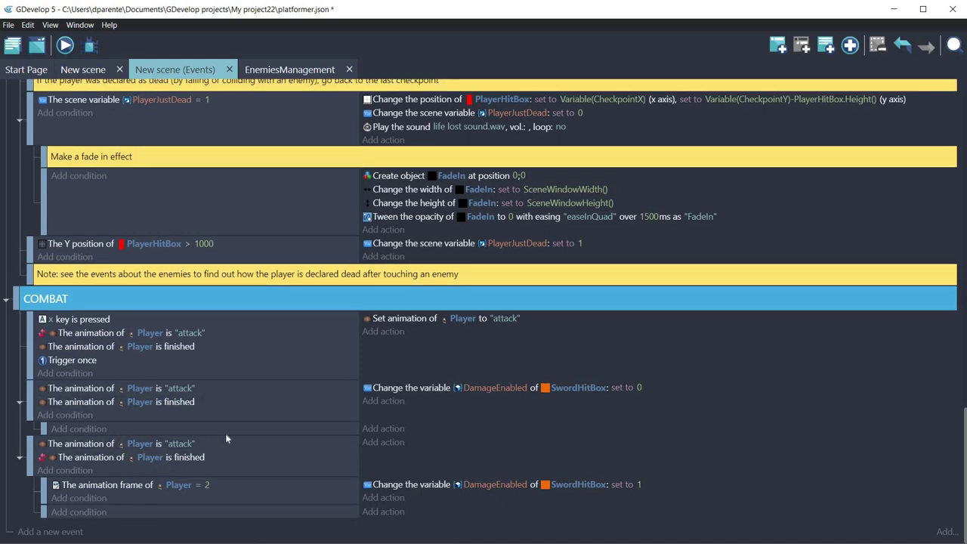
{"action": "left_click", "coordinate": [101, 407]}
{"action": "right_click", "coordinate": [97, 406]}
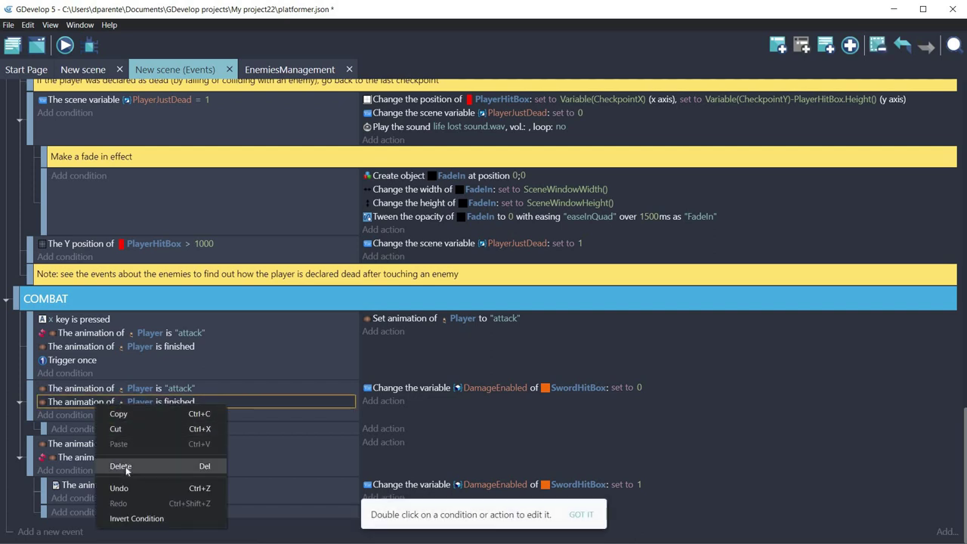
{"action": "left_click", "coordinate": [123, 465]}
Invert the "attack" animation condition of the event that sets DamageEnabled to 0.
{"action": "left_click", "coordinate": [89, 405]}
{"action": "double_click", "coordinate": [88, 404]}
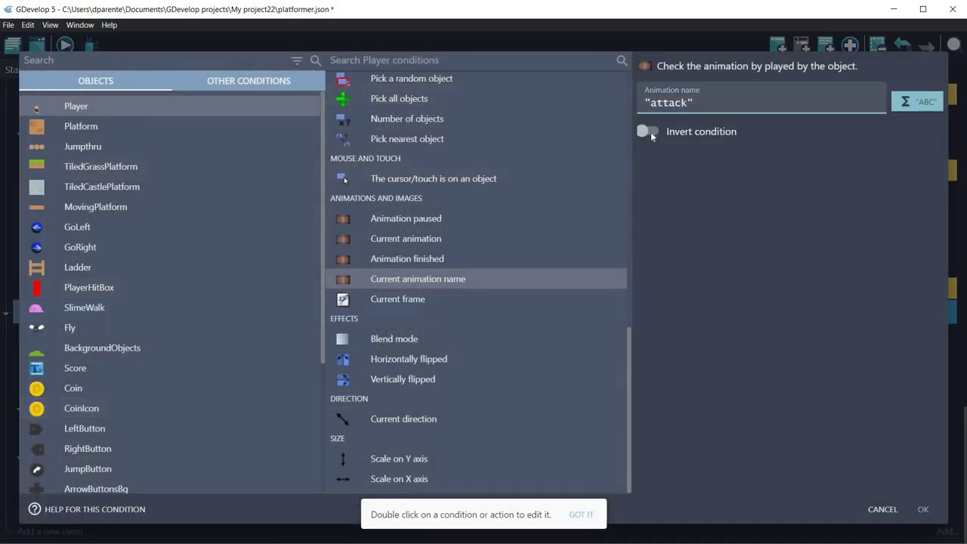
{"action": "left_click", "coordinate": [649, 131]}
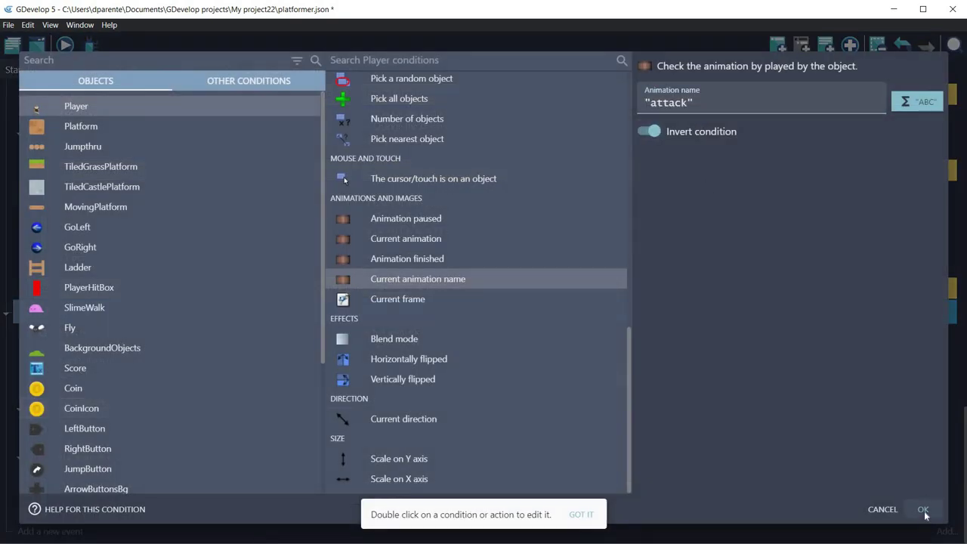
{"action": "left_click", "coordinate": [922, 511]}
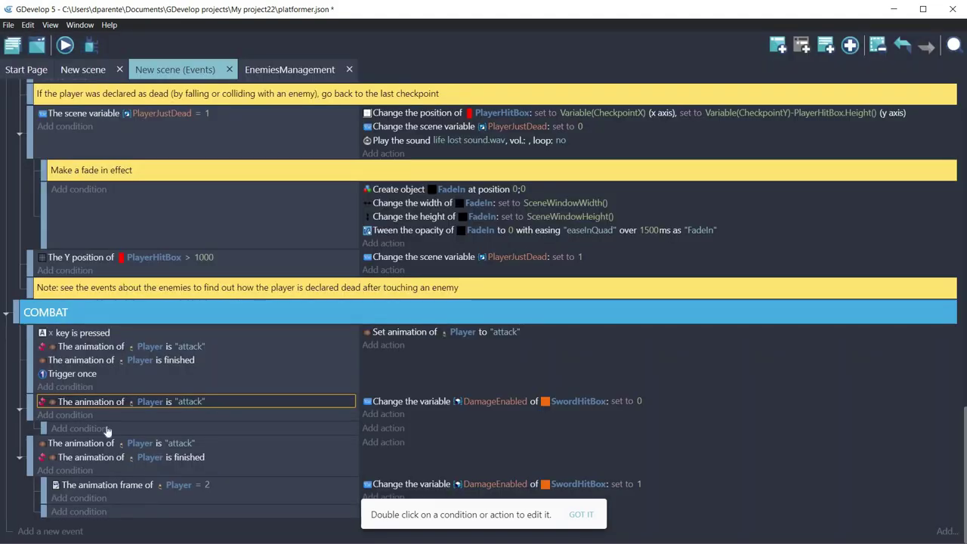
Add a Trigger once while true condition to the event that sets DamageEnabled of SwordHitBox to 0.
{"action": "left_click", "coordinate": [77, 416]}
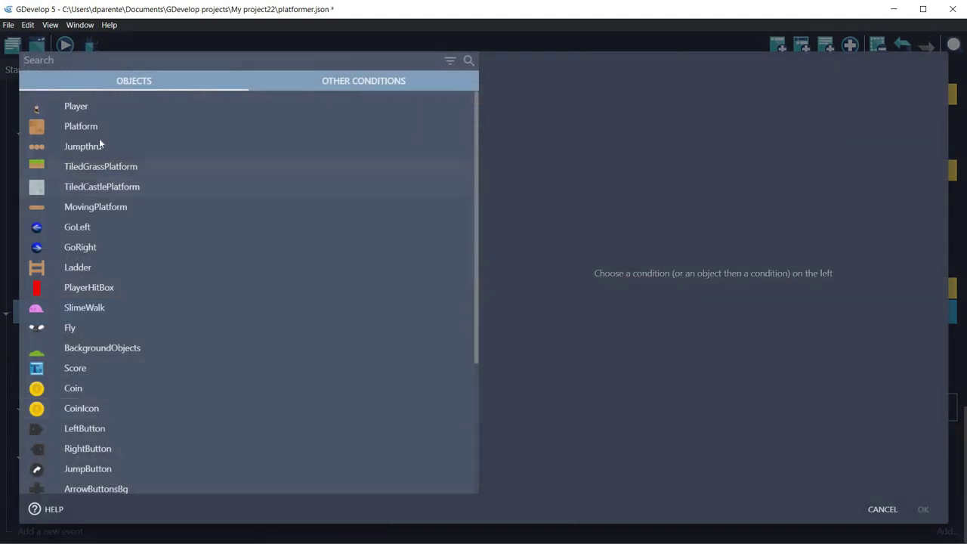
{"action": "type", "text": "trigger"}
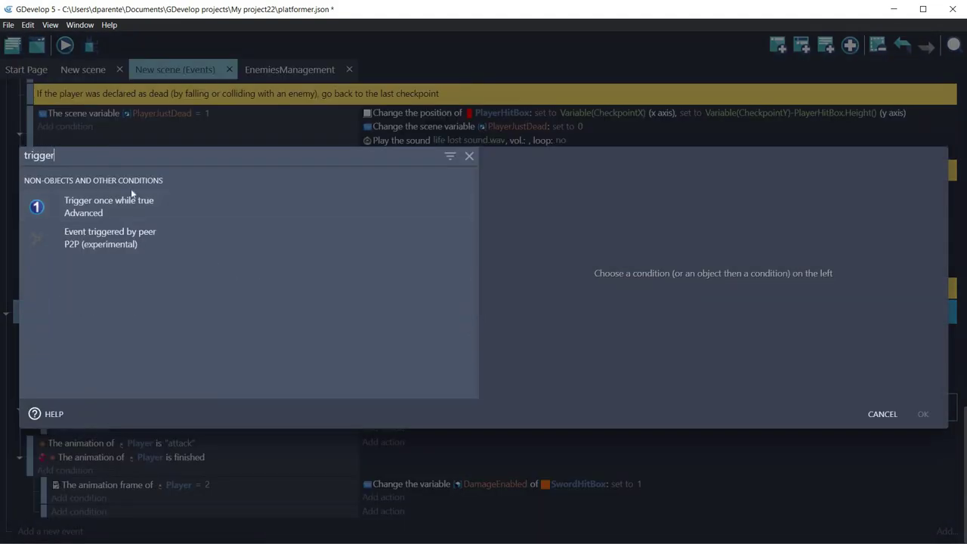
{"action": "left_click", "coordinate": [97, 204]}
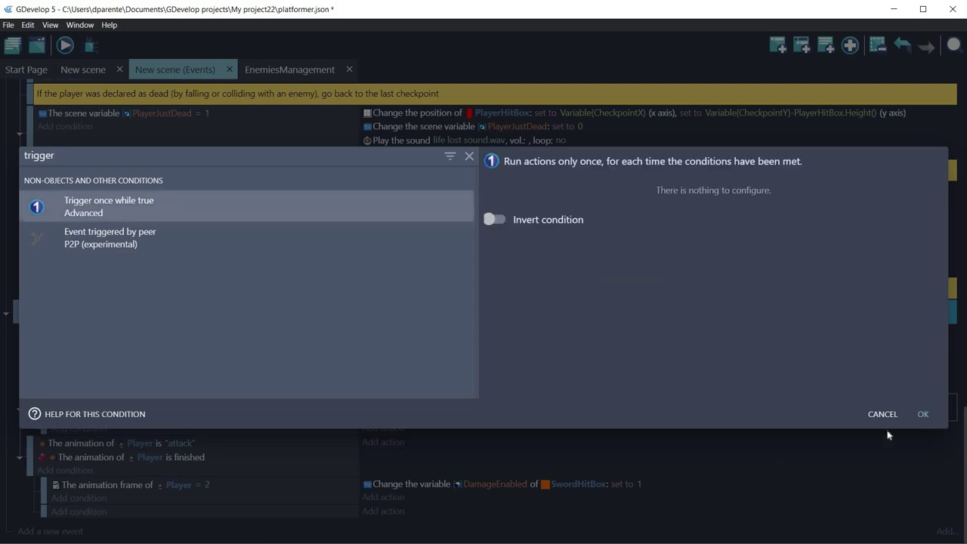
{"action": "left_click", "coordinate": [922, 415]}
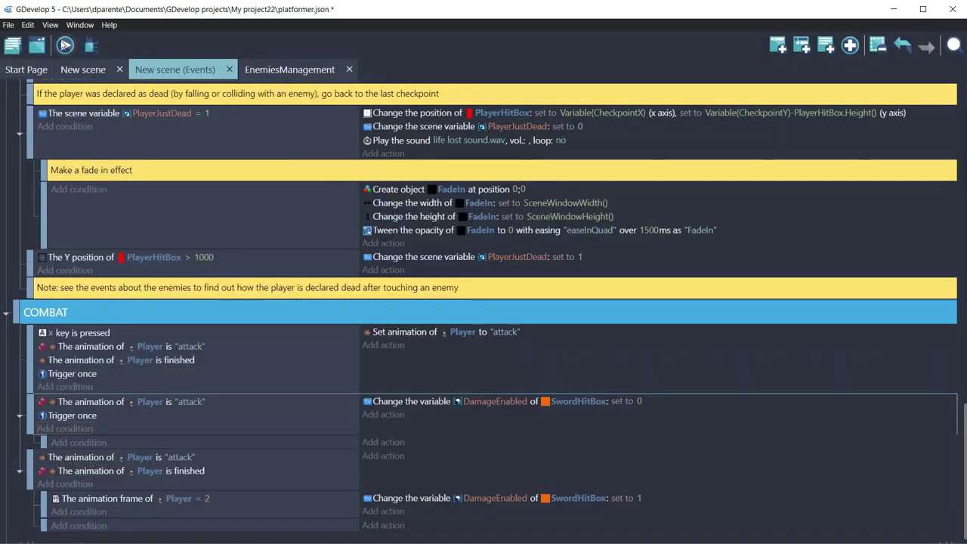
Preview the game and test the sword attack on the ground near the first slime.
{"action": "left_click", "coordinate": [65, 46]}
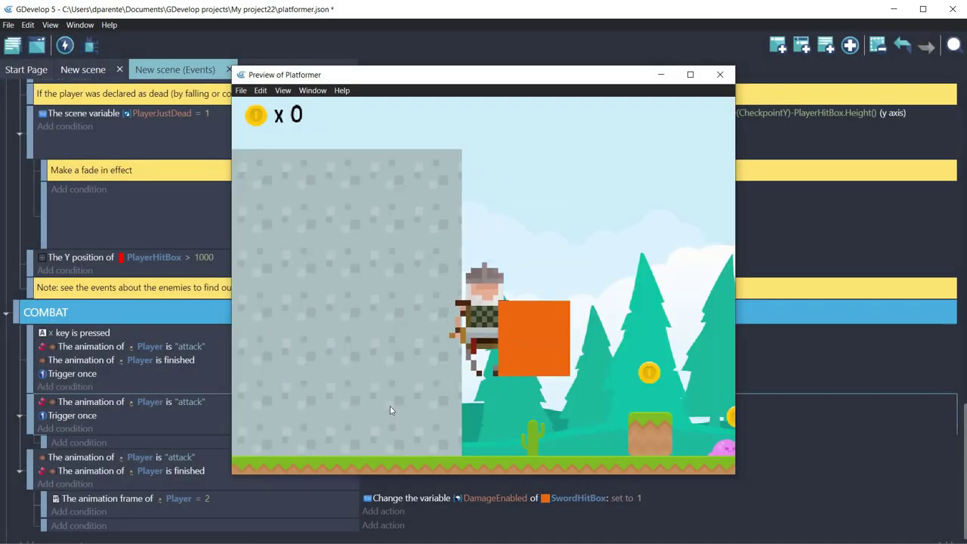
{"action": "key", "text": "Right"}
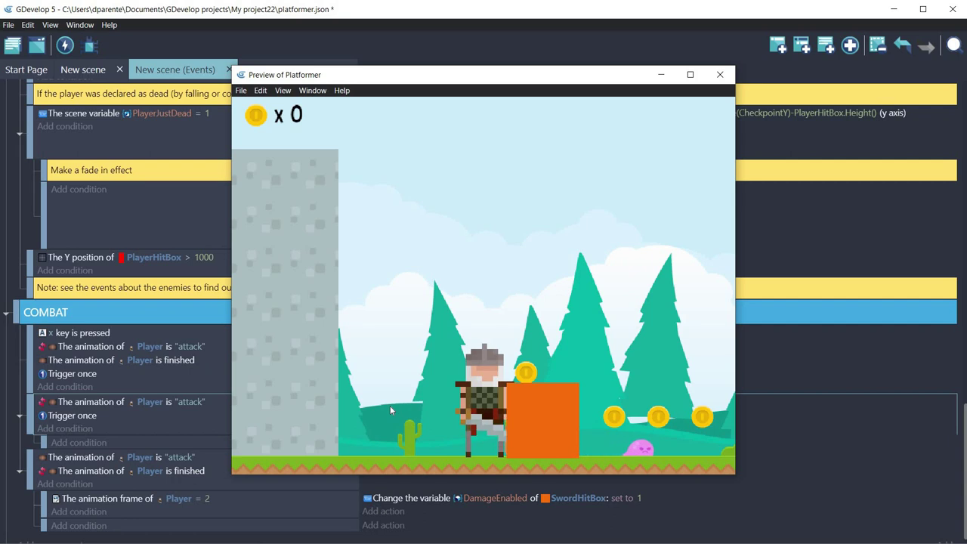
{"action": "key", "text": "x"}
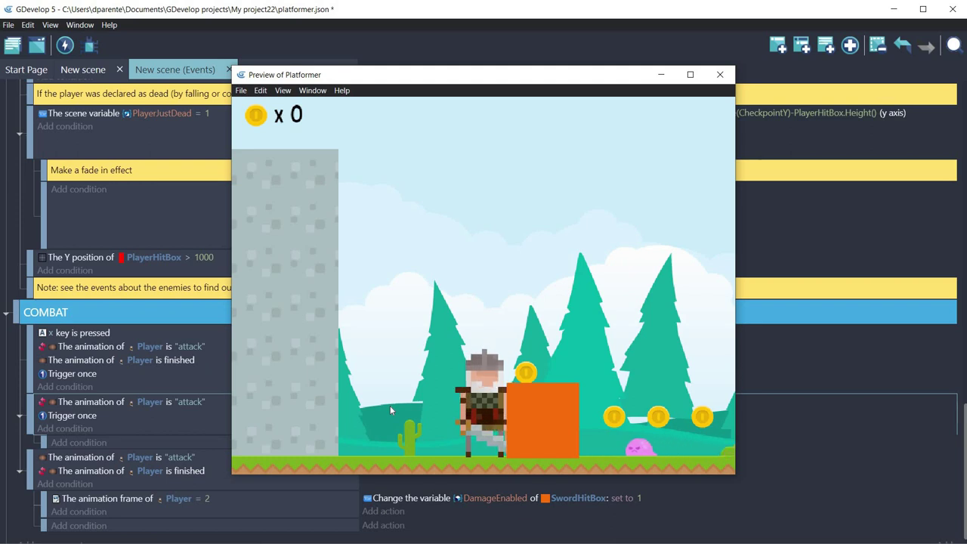
{"action": "key", "text": "x"}
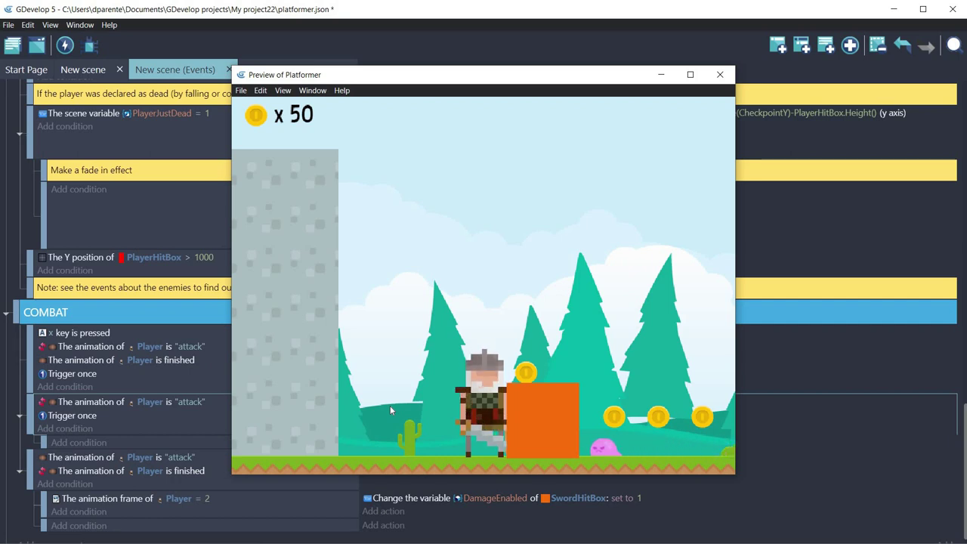
{"action": "key", "text": "x"}
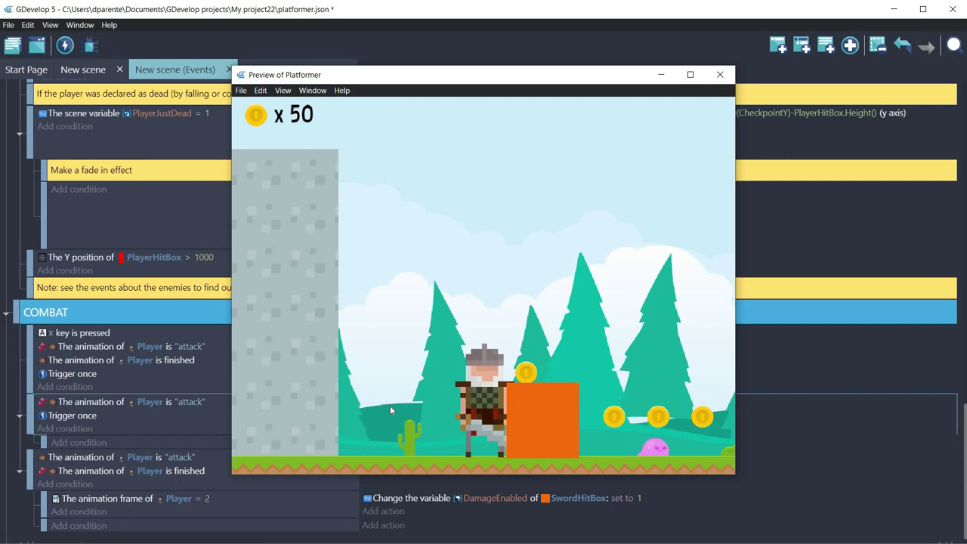
Run and jump the character rightward through the level toward the ladder, testing the attack on the brick platform along the way.
{"action": "key", "text": "Right"}
{"action": "key", "text": "space"}
{"action": "key", "text": "Right"}
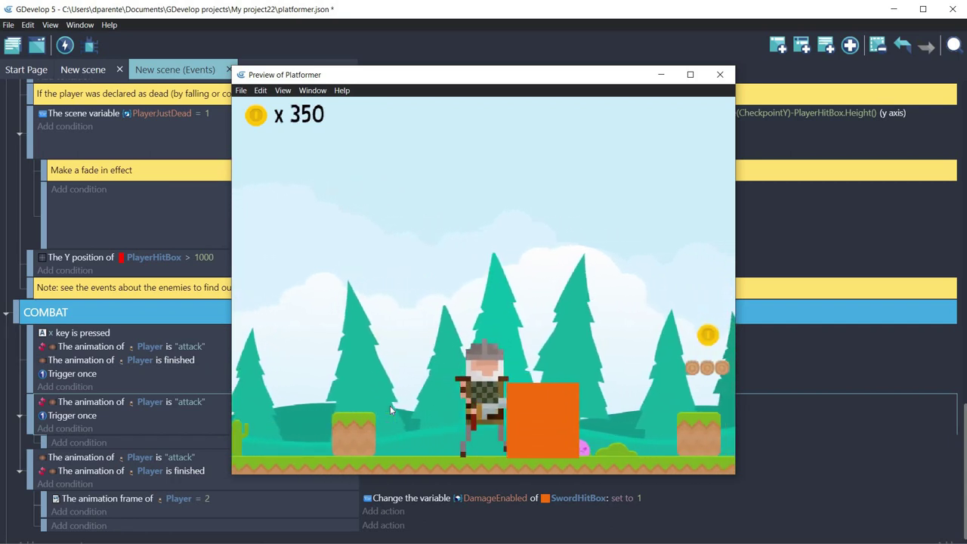
{"action": "key", "text": "Right"}
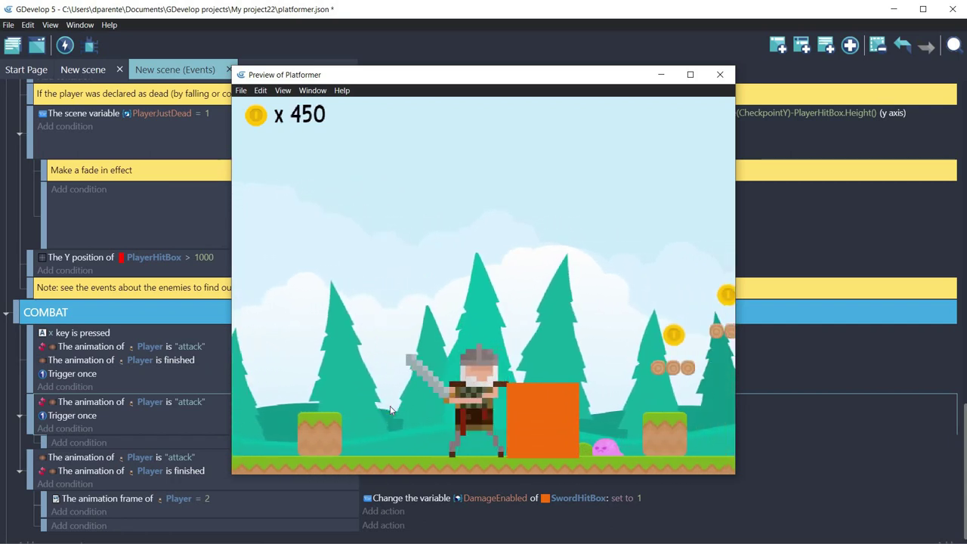
{"action": "key", "text": "Right"}
{"action": "key", "text": "space"}
{"action": "key", "text": "Right"}
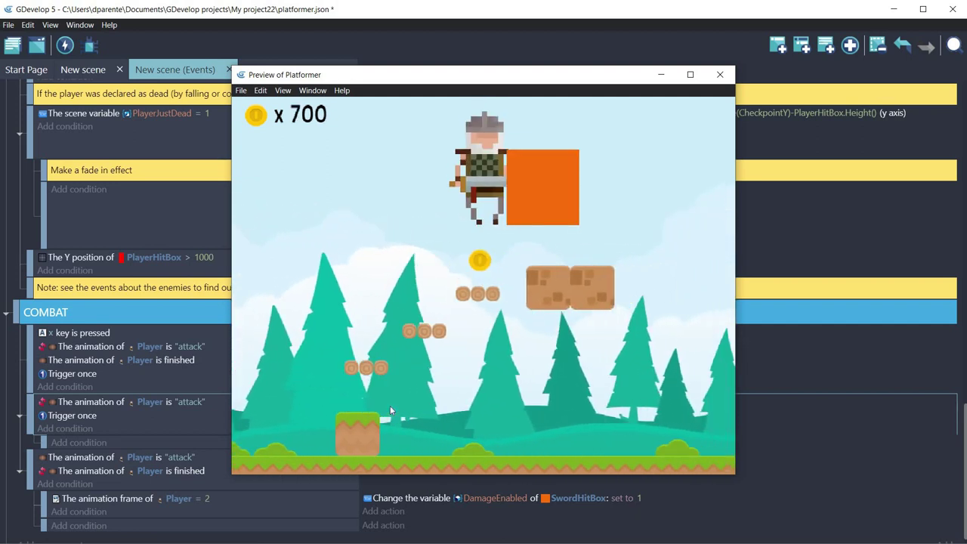
{"action": "key", "text": "Right"}
{"action": "key", "text": "x"}
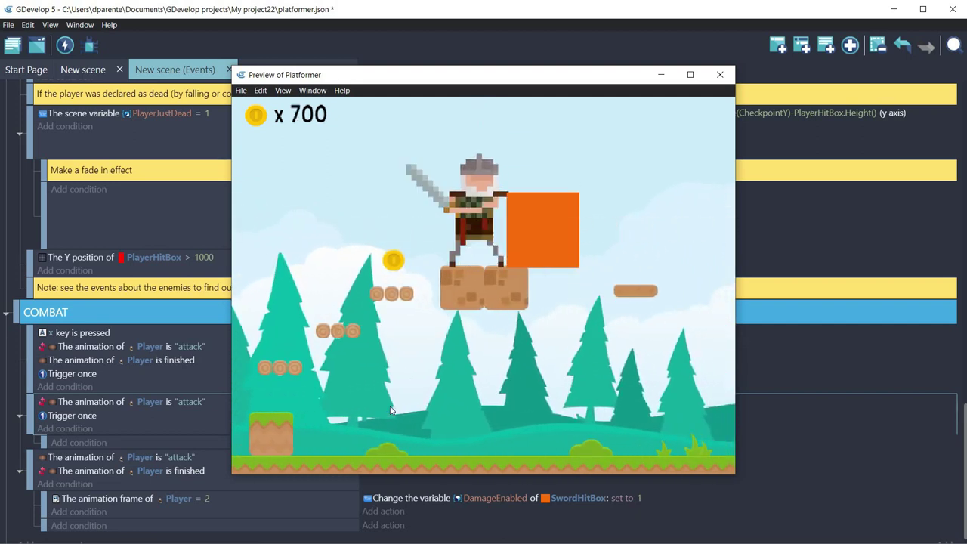
{"action": "key", "text": "Right"}
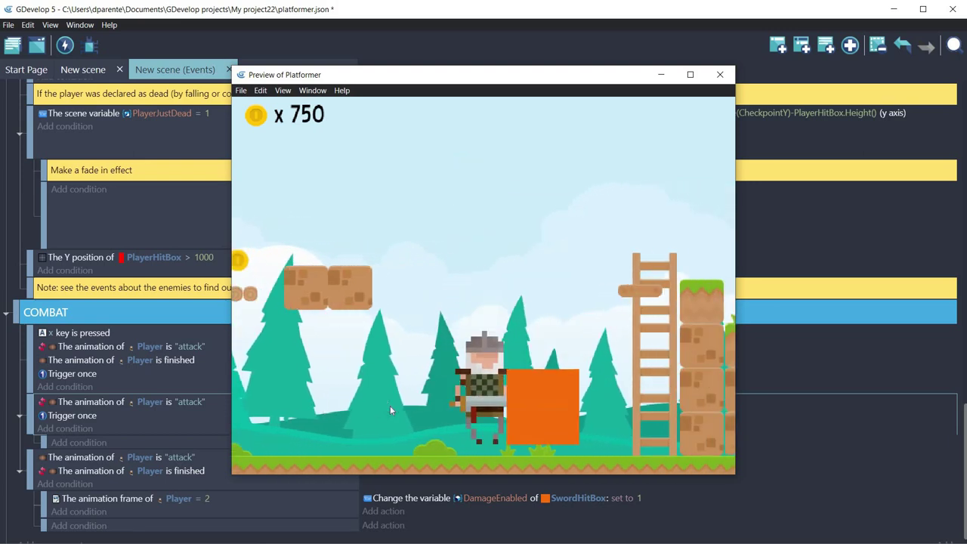
Return the character to the lowest log platform, test repeated sword attacks facing left, and close the preview.
{"action": "key", "text": "Left"}
{"action": "key", "text": "Left"}
{"action": "key", "text": "space"}
{"action": "key", "text": "Left"}
{"action": "key", "text": "x"}
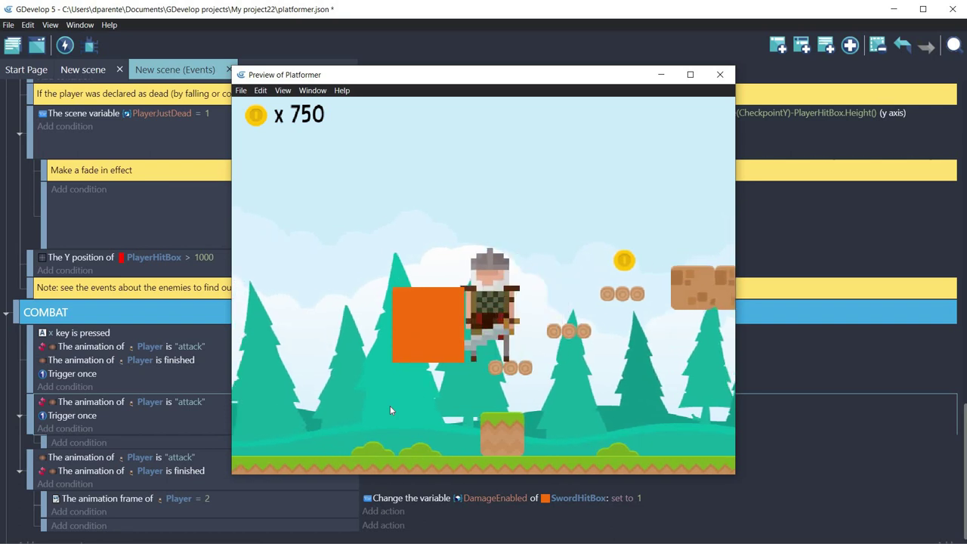
{"action": "key", "text": "x"}
{"action": "key", "text": "x"}
{"action": "key", "text": "x"}
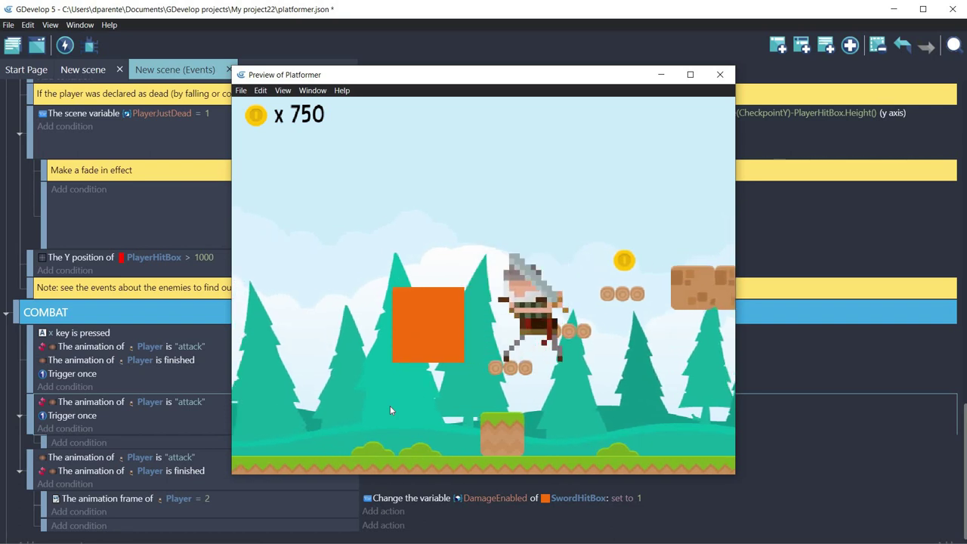
{"action": "key", "text": "x"}
{"action": "key", "text": "x"}
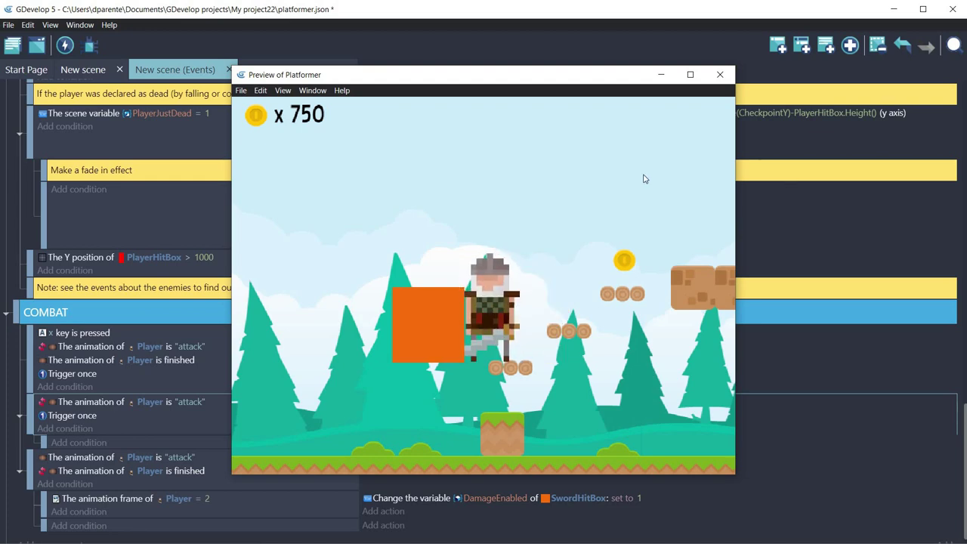
{"action": "left_click", "coordinate": [720, 75]}
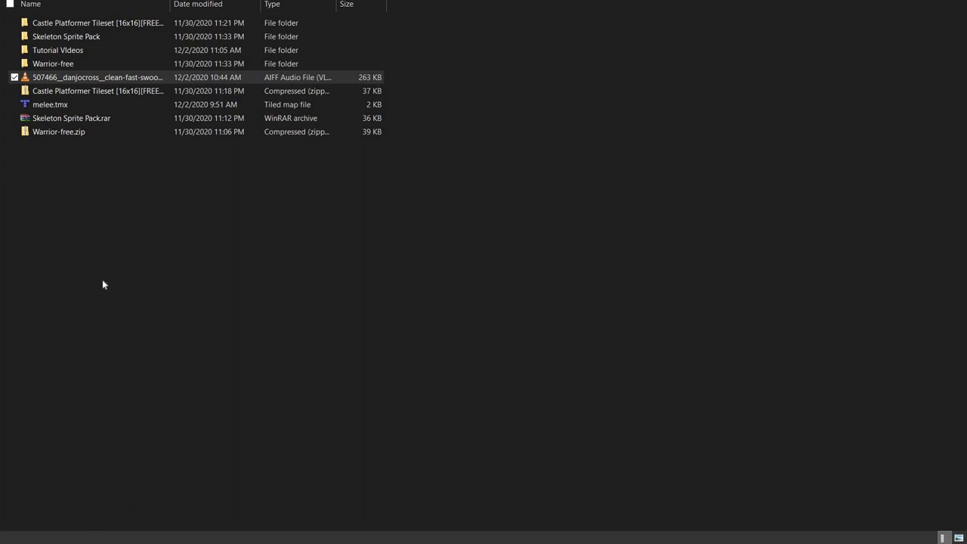
Open the clean-fast-swoosh AIFF file from the project's asset folder in Audacity and play it.
{"action": "double_click", "coordinate": [101, 79]}
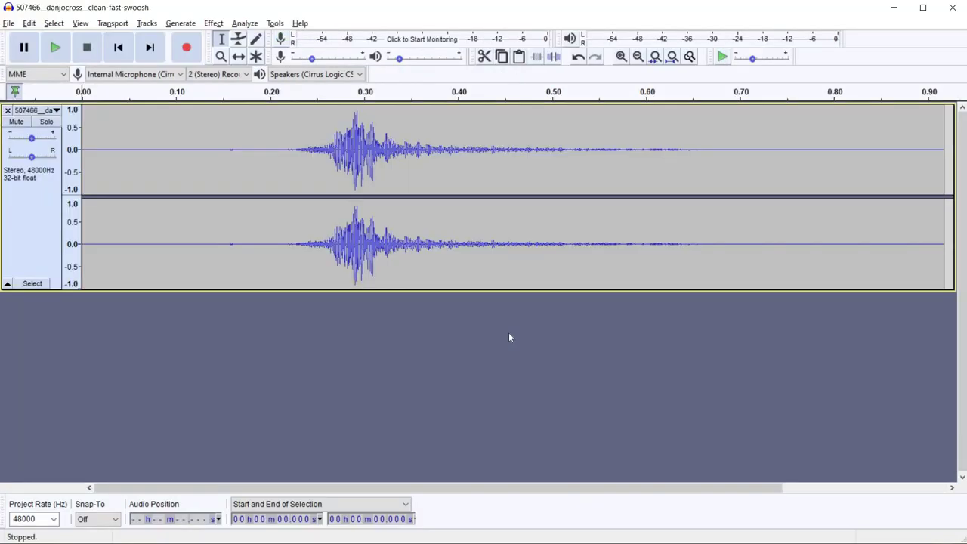
{"action": "left_click", "coordinate": [56, 49]}
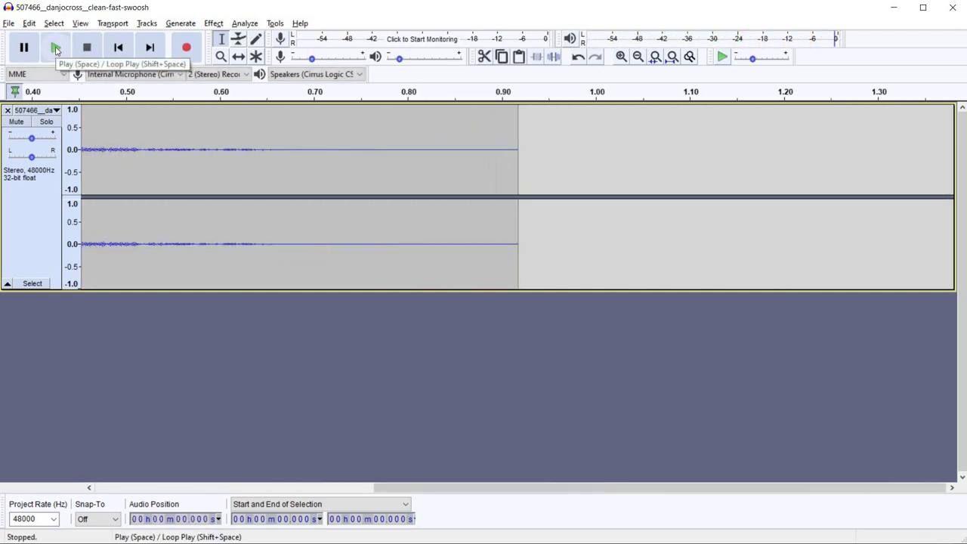
Cut the silent lead-in of the swoosh clip between 0.058 s and 0.218 s.
{"action": "left_click_drag", "start_coordinate": [488, 492], "coordinate": [239, 481]}
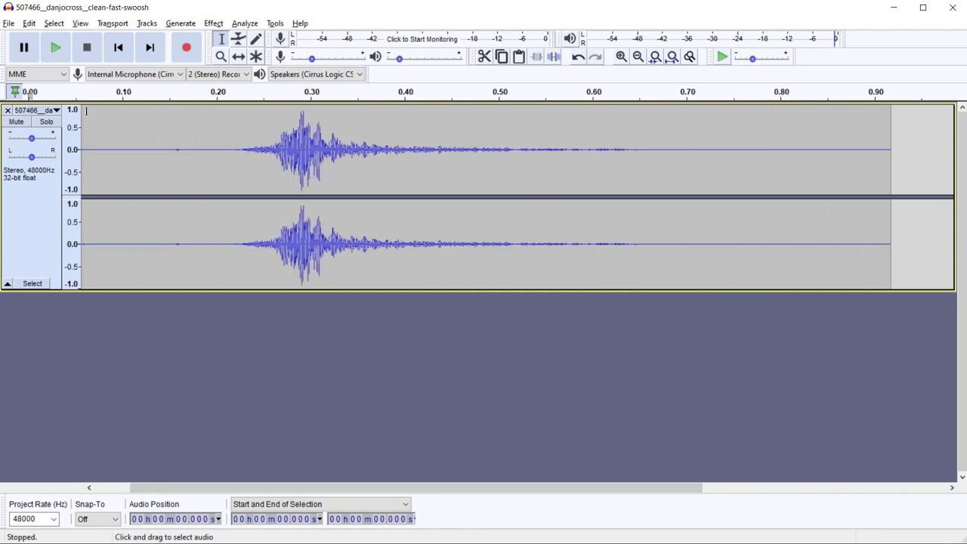
{"action": "left_click_drag", "start_coordinate": [85, 113], "coordinate": [233, 113]}
{"action": "left_click", "coordinate": [29, 22]}
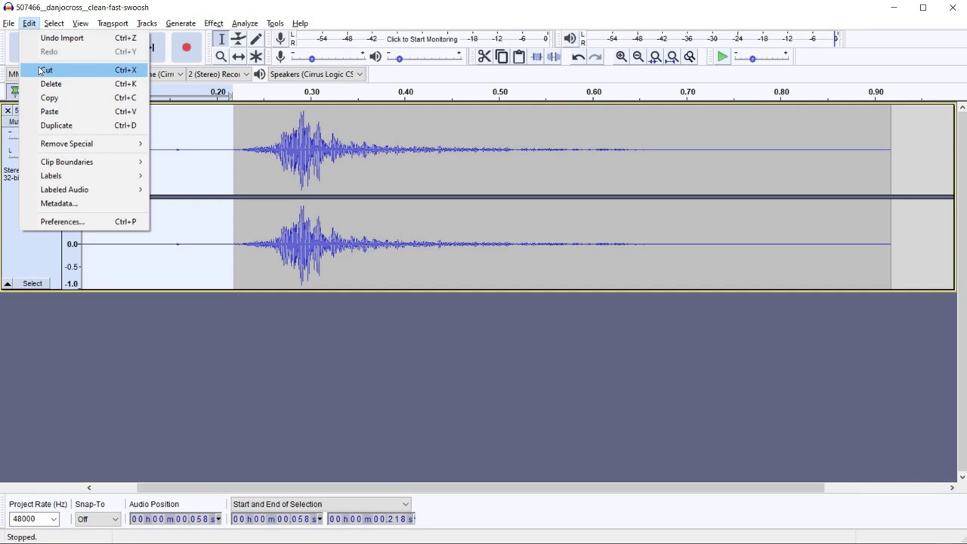
{"action": "left_click", "coordinate": [46, 70]}
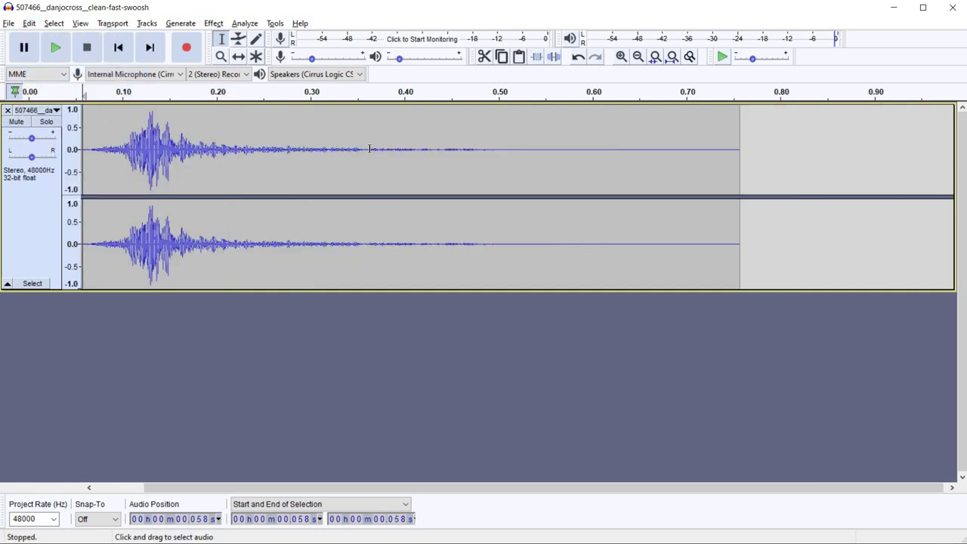
Cut the quiet tail of the swoosh clip from 0.363 s to past its end.
{"action": "left_click_drag", "start_coordinate": [369, 151], "coordinate": [745, 160]}
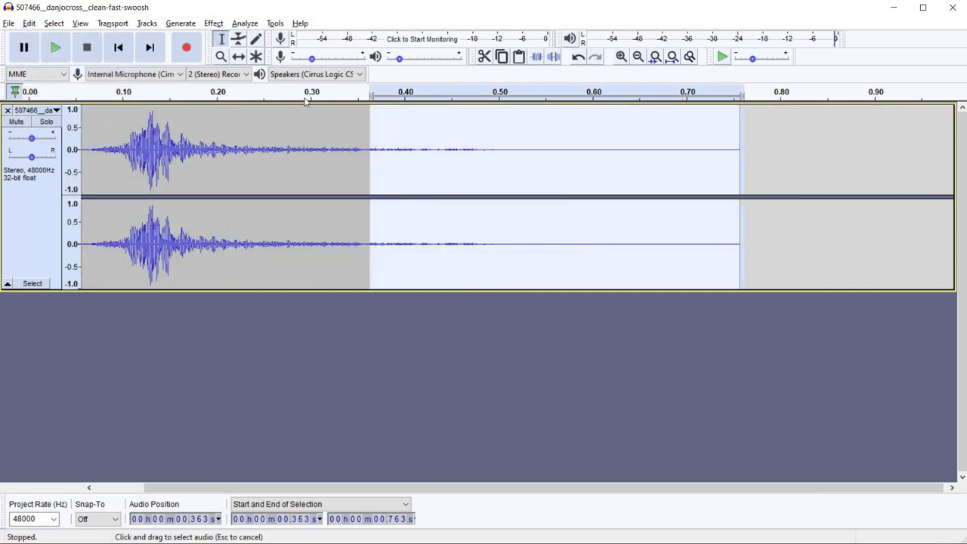
{"action": "left_click", "coordinate": [29, 23]}
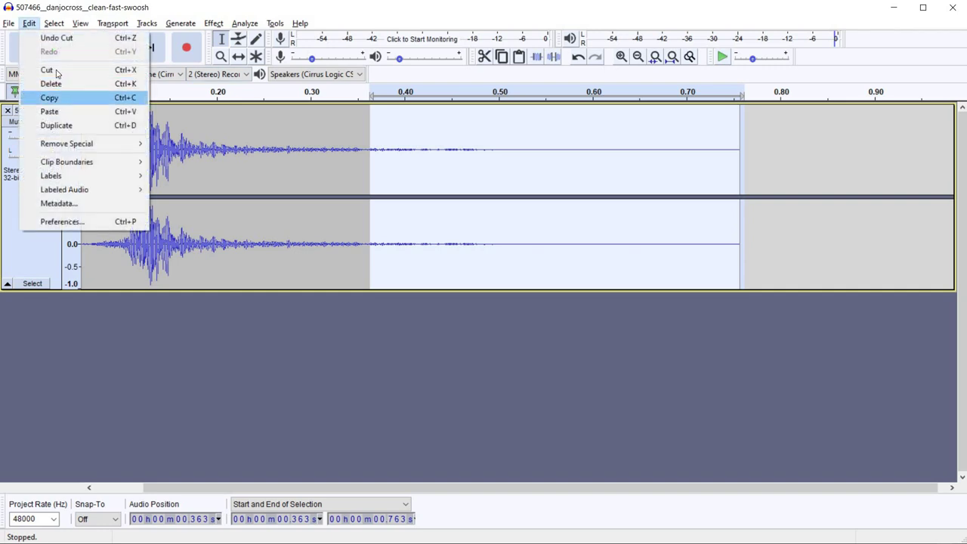
{"action": "left_click", "coordinate": [26, 66]}
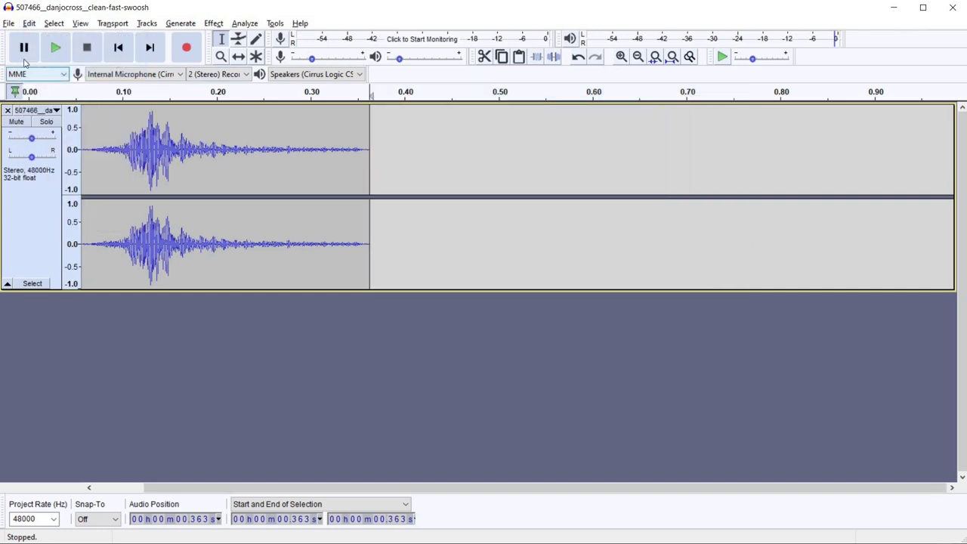
Export the trimmed clip as an MP3 named swoosh.mp3 in the Melee folder, leaving the metadata tags empty.
{"action": "left_click", "coordinate": [9, 25]}
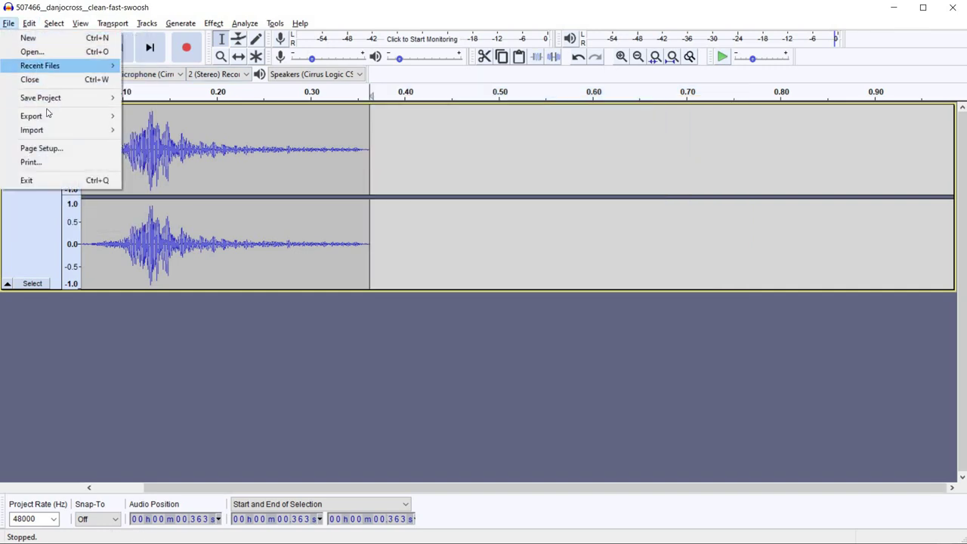
{"action": "mouse_move", "coordinate": [76, 116]}
{"action": "left_click", "coordinate": [158, 116]}
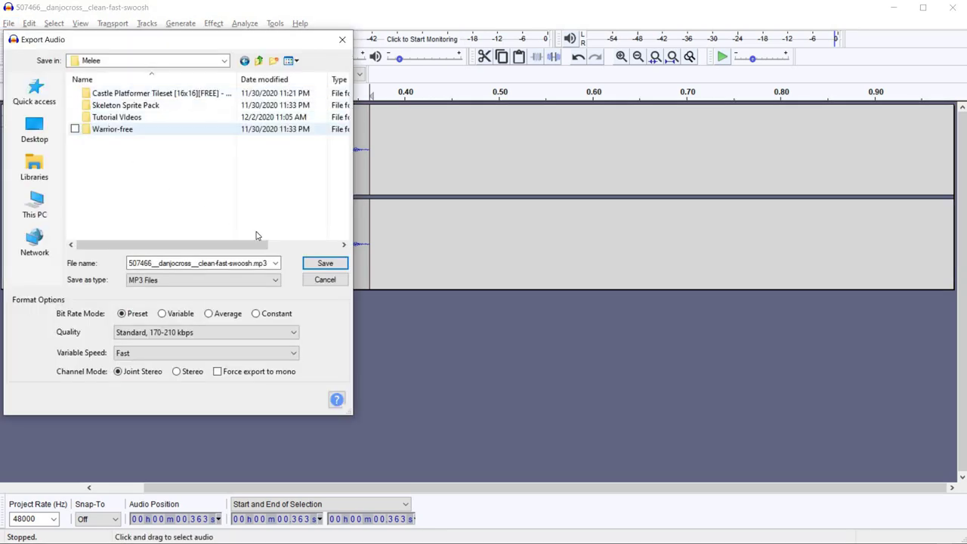
{"action": "double_click", "coordinate": [229, 263]}
{"action": "left_click", "coordinate": [229, 264]}
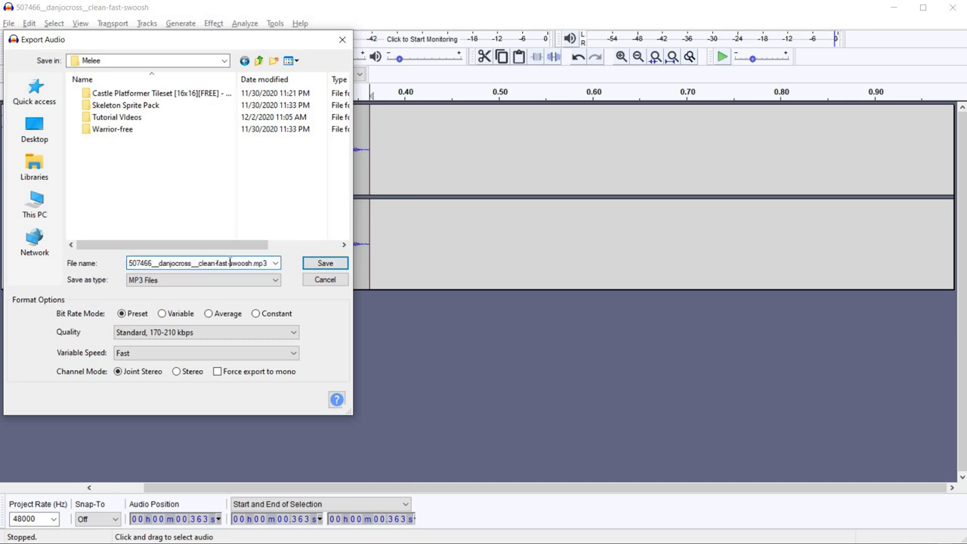
{"action": "key", "text": "shift+Home"}
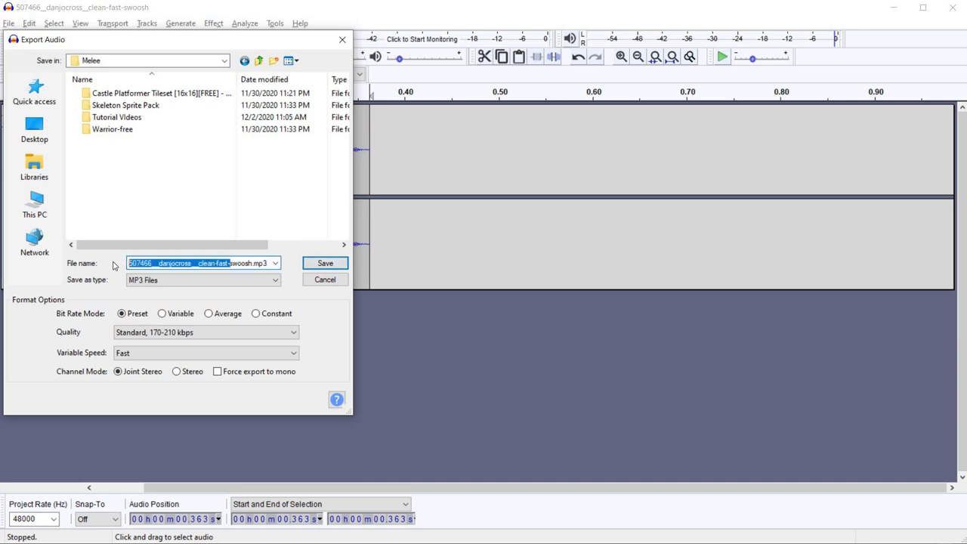
{"action": "key", "text": "BackSpace"}
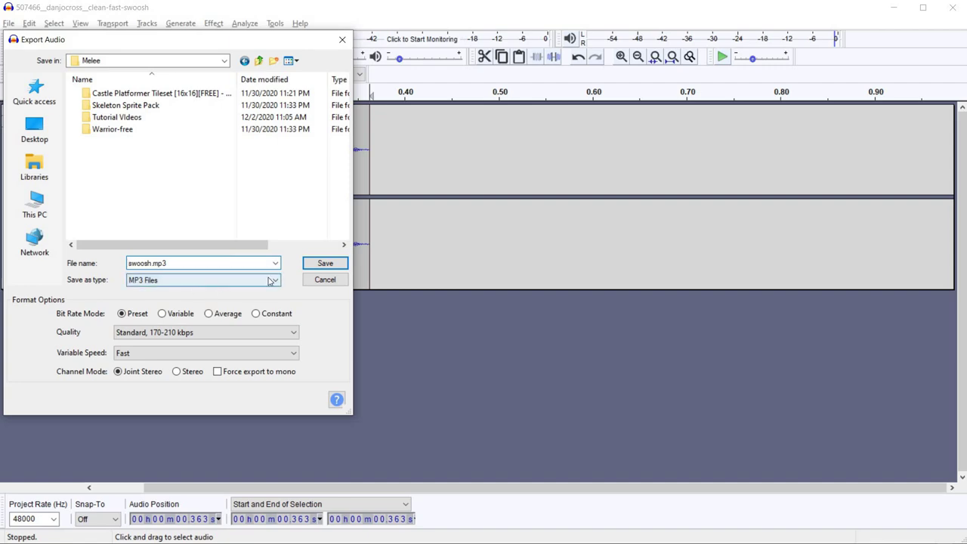
{"action": "left_click", "coordinate": [324, 264]}
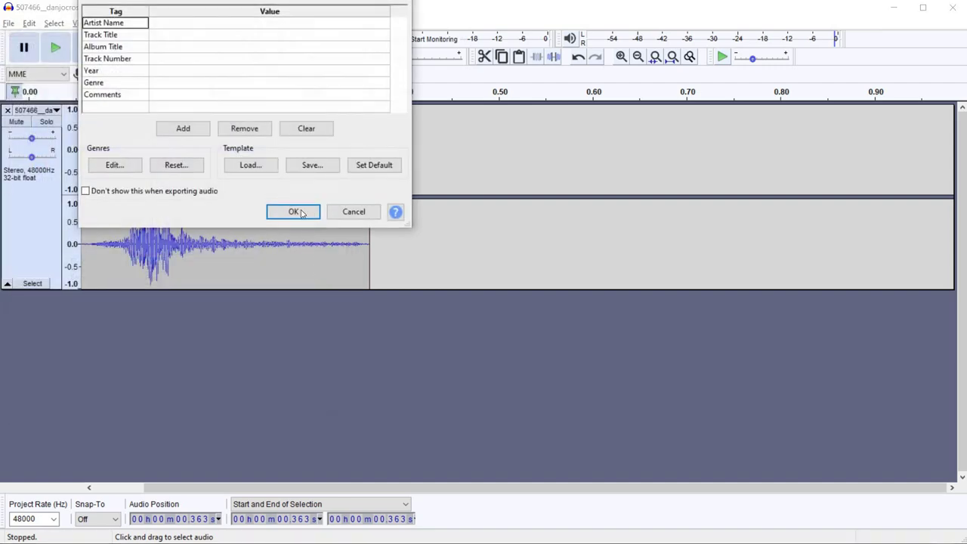
{"action": "left_click", "coordinate": [301, 212]}
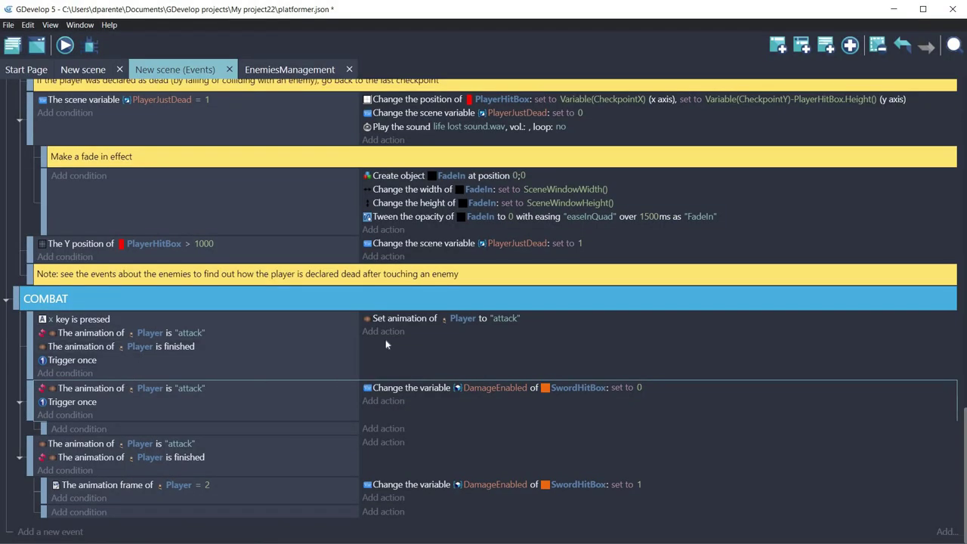
Add a Play a music file action using swoosh.mp3 to the x-key attack event, copying the file into the project folder.
{"action": "left_click", "coordinate": [383, 332]}
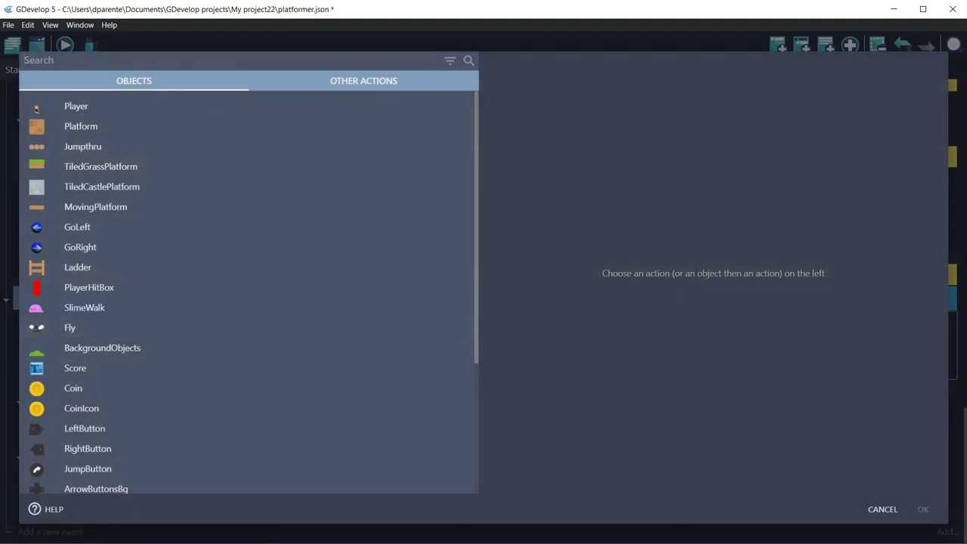
{"action": "type", "text": "play"}
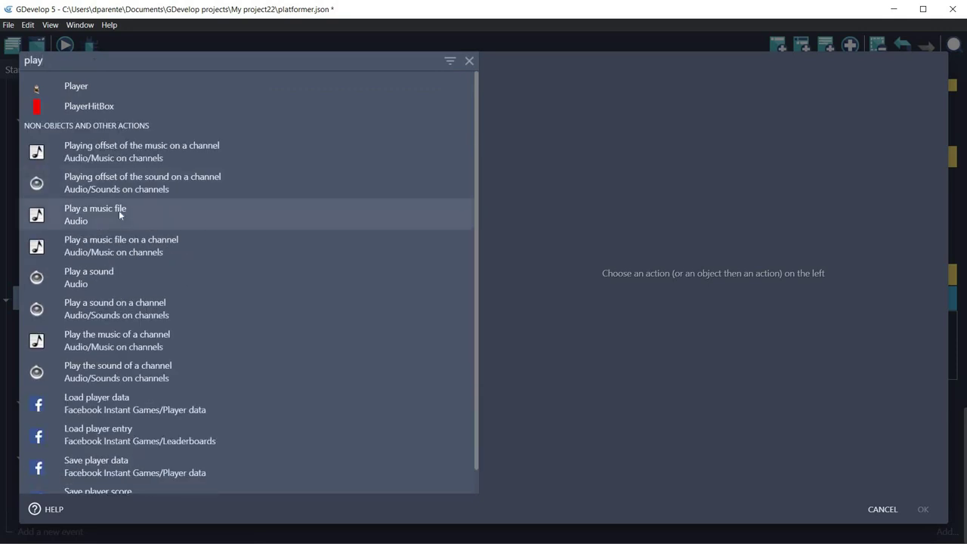
{"action": "left_click", "coordinate": [94, 213]}
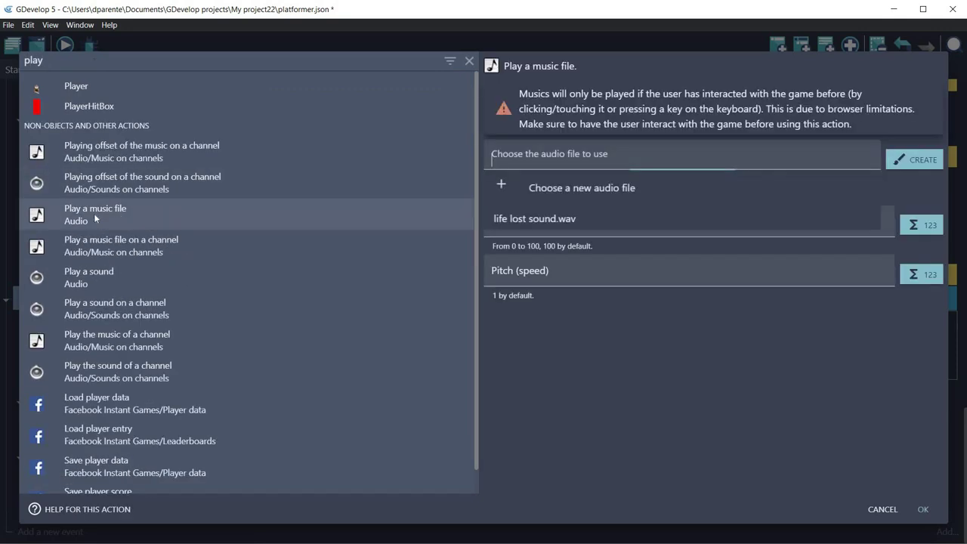
{"action": "left_click", "coordinate": [602, 195]}
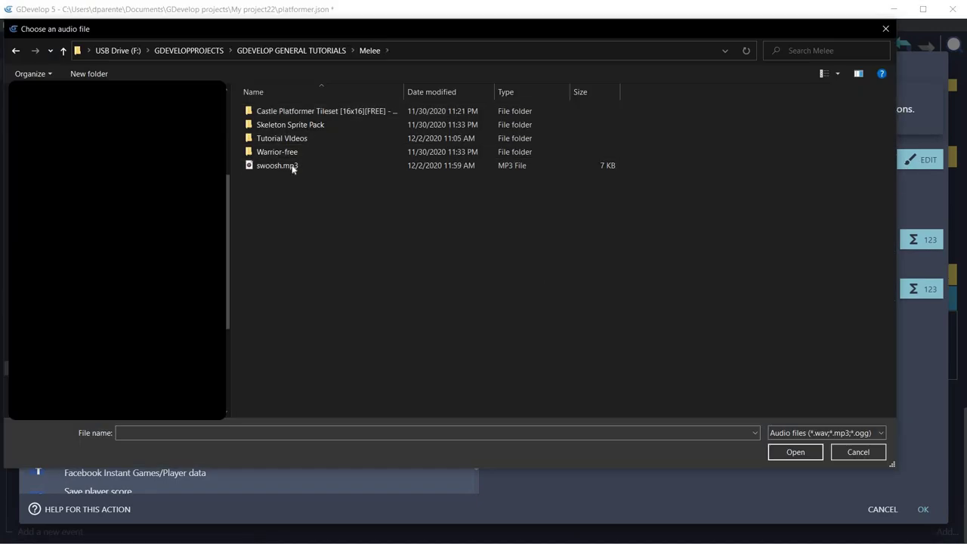
{"action": "left_click", "coordinate": [290, 166]}
{"action": "left_click", "coordinate": [804, 456]}
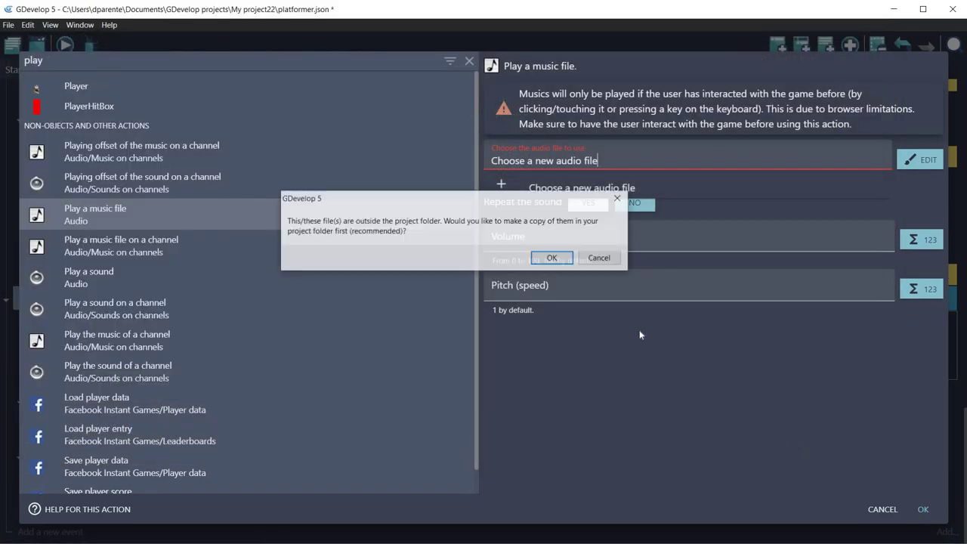
{"action": "left_click", "coordinate": [551, 257]}
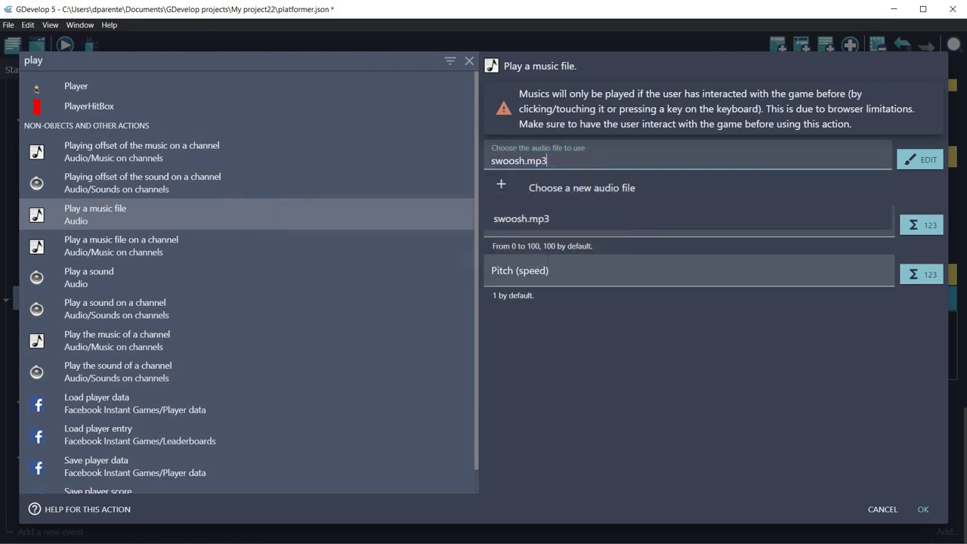
{"action": "left_click", "coordinate": [922, 509]}
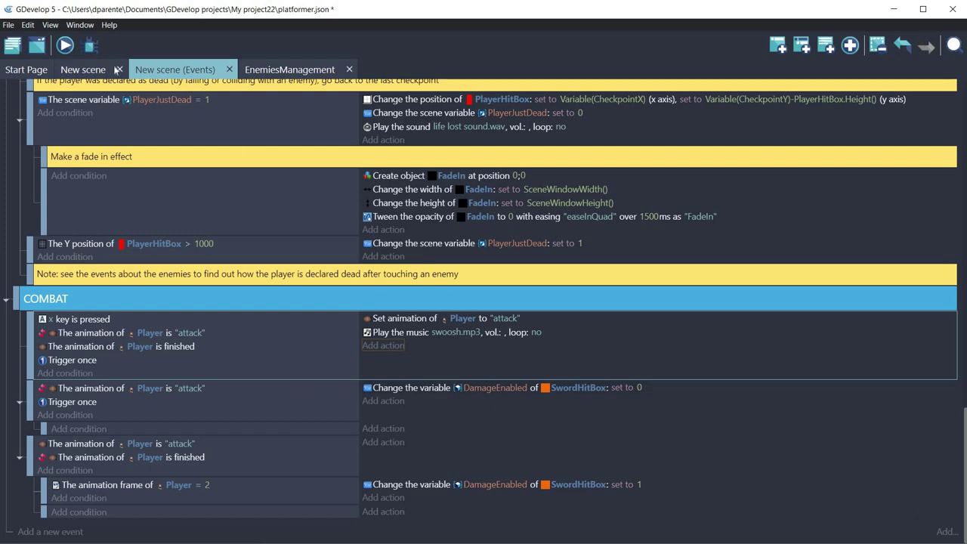
Preview the scene and swing the sword several times to check the swoosh sound against the attack animation.
{"action": "left_click", "coordinate": [66, 46]}
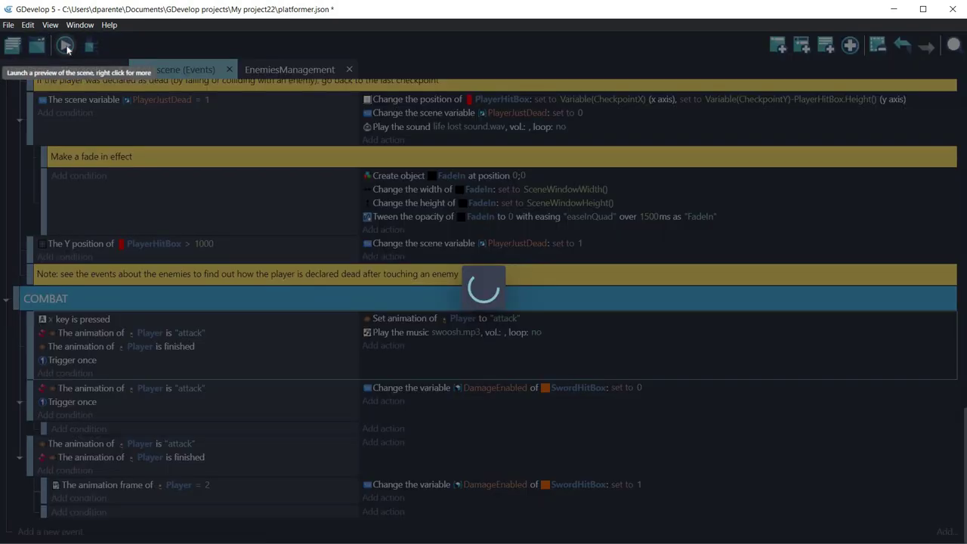
{"action": "key", "text": "x"}
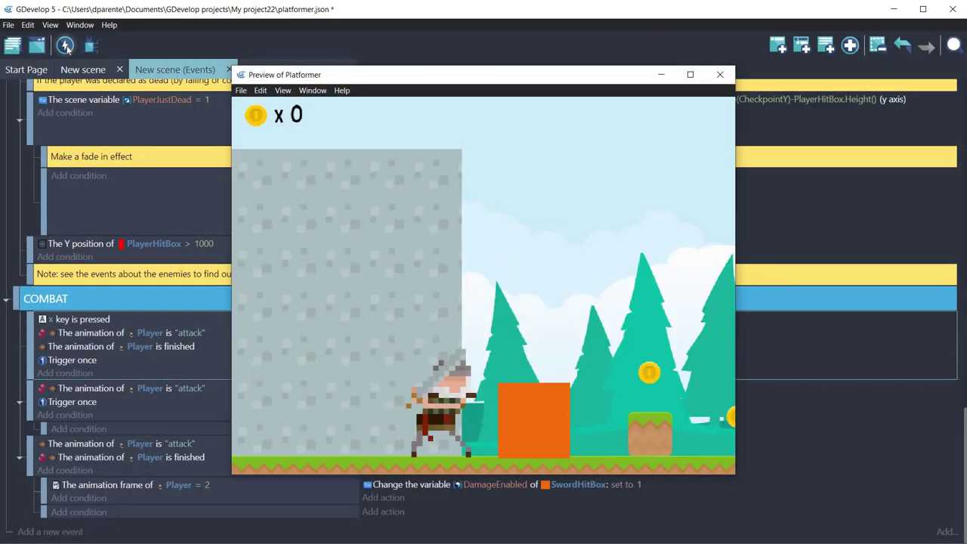
{"action": "key", "text": "x"}
{"action": "key", "text": "x"}
{"action": "key", "text": "x"}
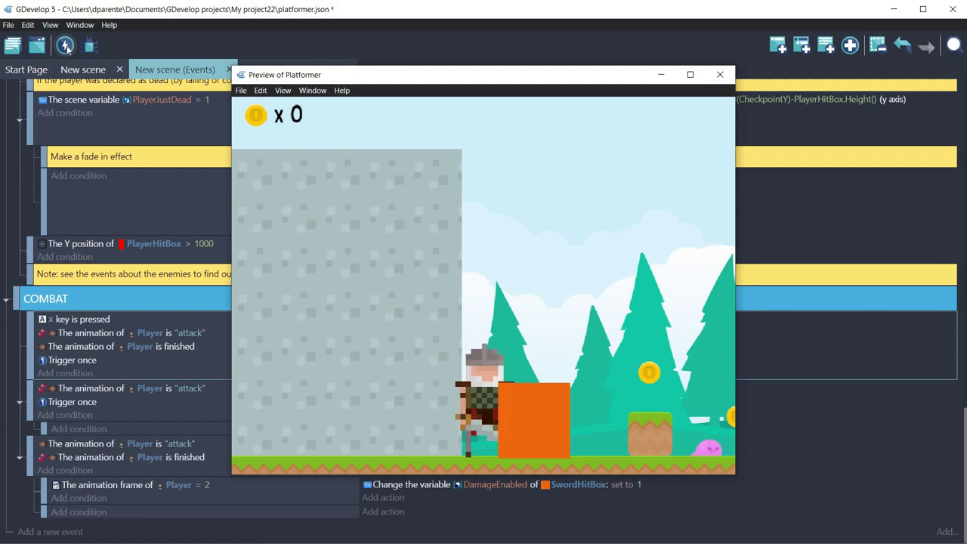
{"action": "key", "text": "x"}
{"action": "key", "text": "x"}
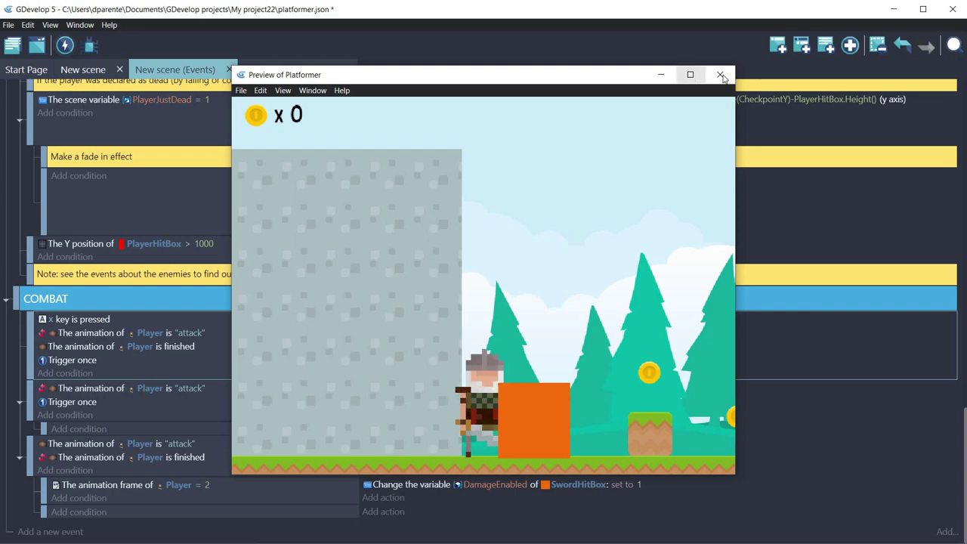
{"action": "key", "text": "alt+F4"}
Duplicate the Hide PlayerHitBox action in the beginning-of-scene event and make the copy hide SwordHitBox.
{"action": "scroll", "coordinate": [424, 136], "scroll_direction": "up", "scroll_amount": 15}
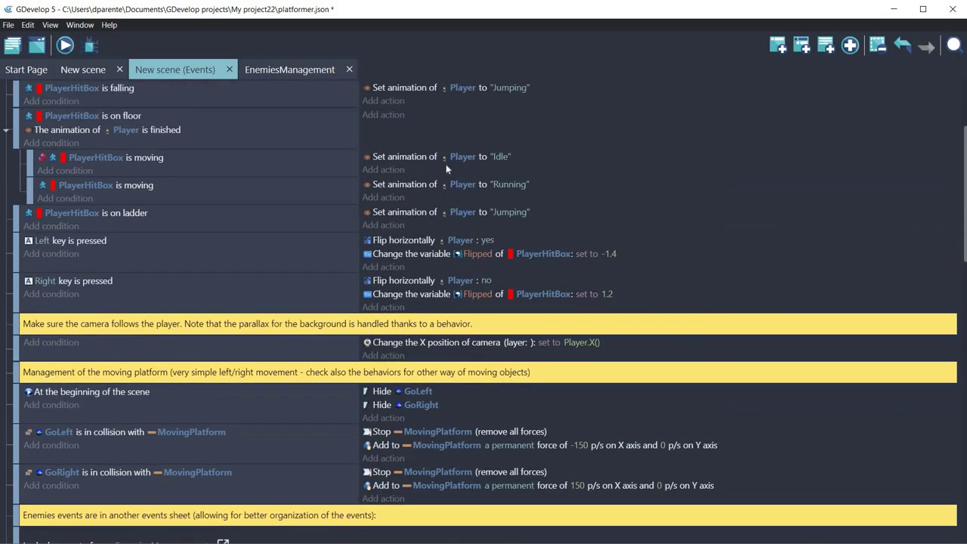
{"action": "left_click", "coordinate": [423, 87]}
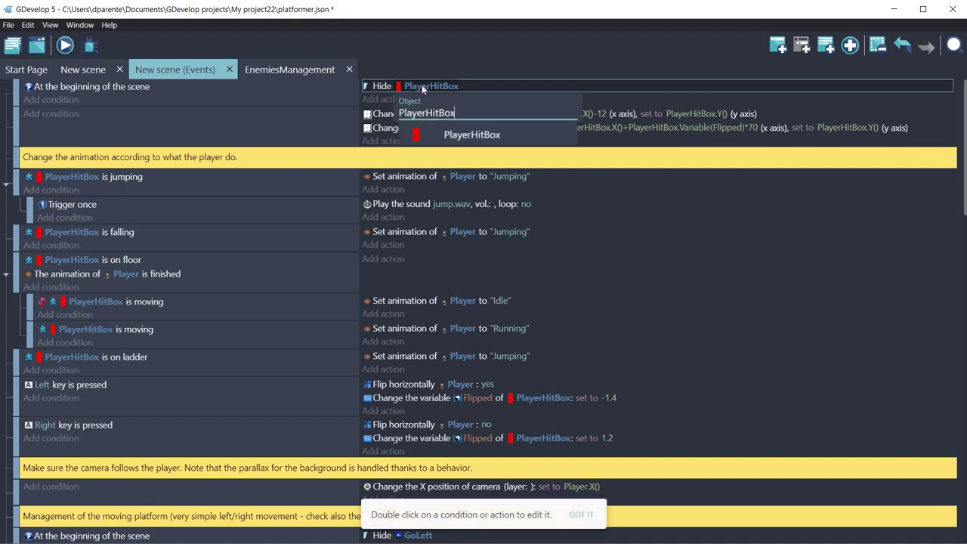
{"action": "right_click", "coordinate": [422, 89]}
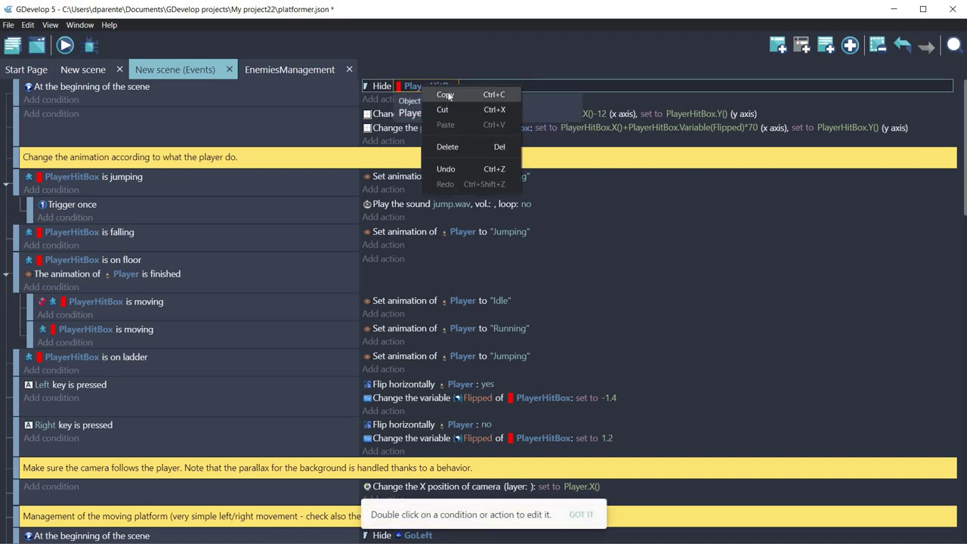
{"action": "left_click", "coordinate": [370, 104]}
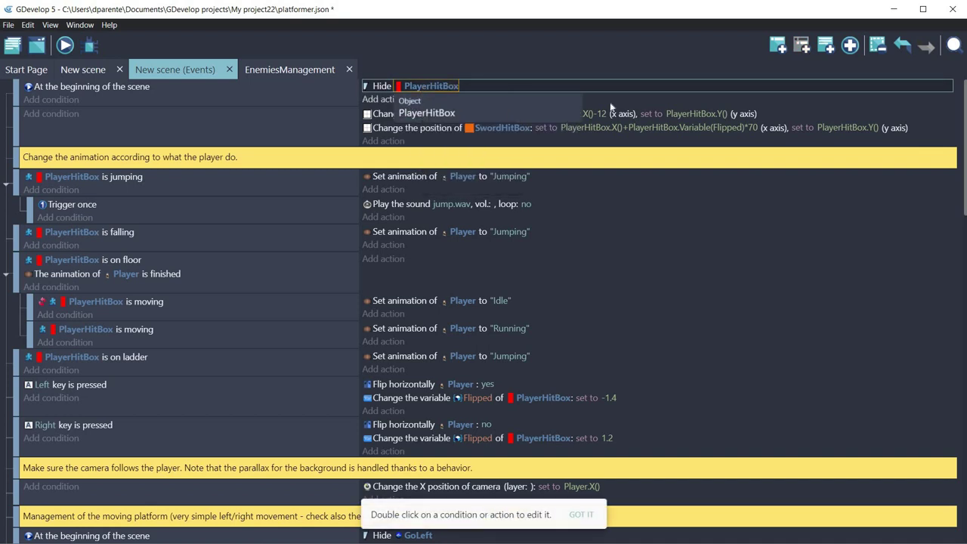
{"action": "left_click", "coordinate": [632, 94]}
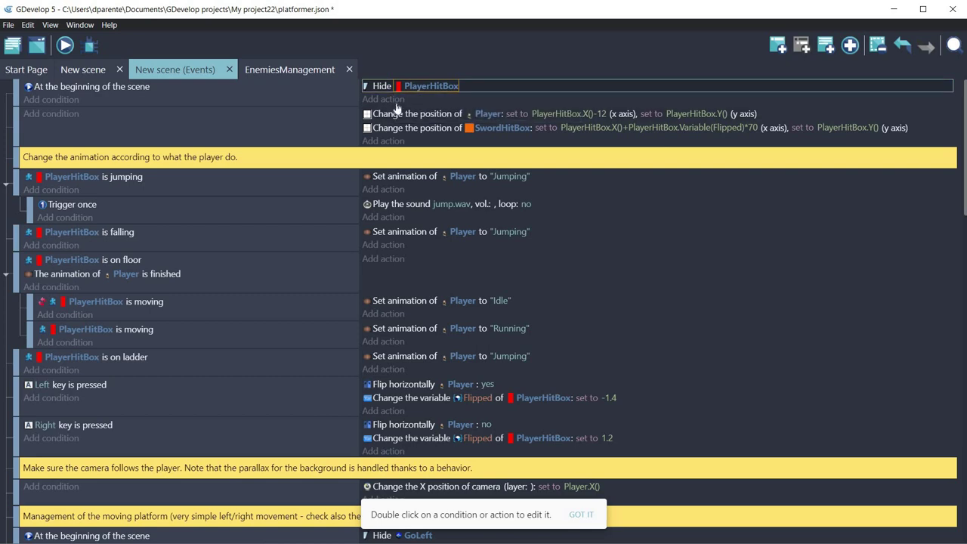
{"action": "key", "text": "ctrl+v"}
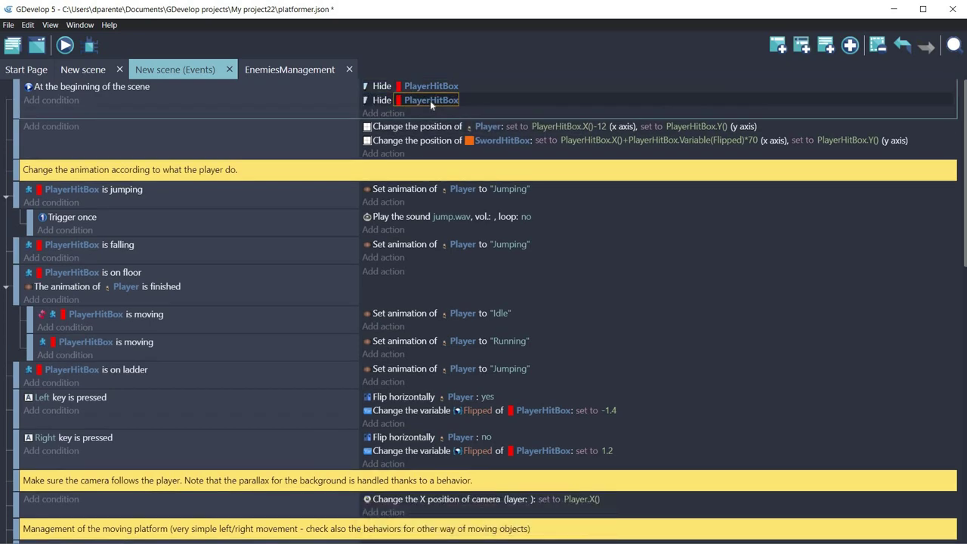
{"action": "key", "text": "Return"}
{"action": "scroll", "coordinate": [89, 420], "scroll_direction": "down", "scroll_amount": 3}
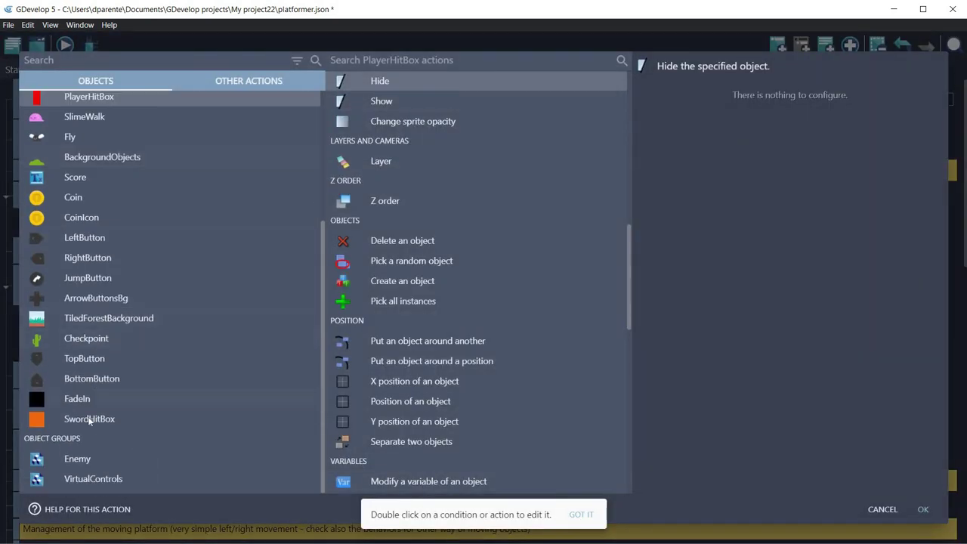
{"action": "left_click", "coordinate": [89, 420]}
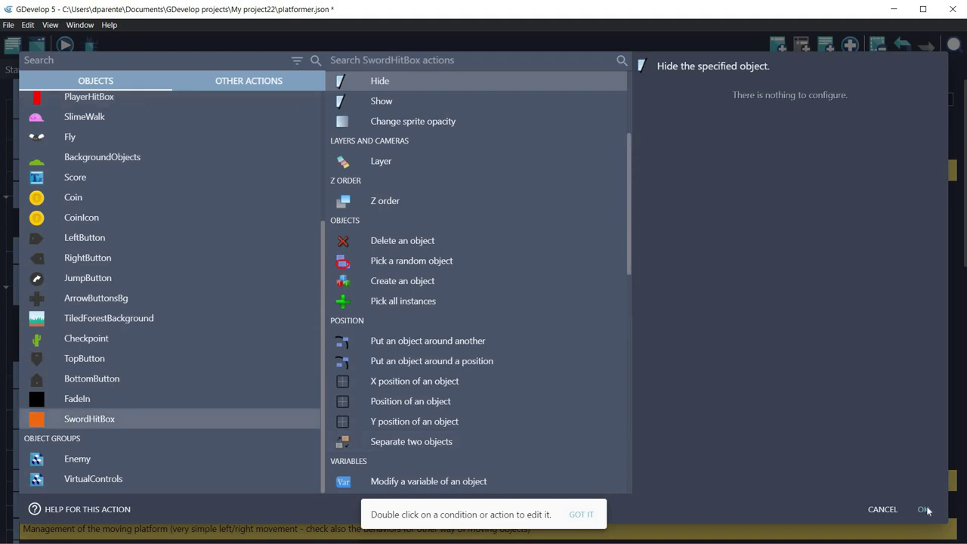
{"action": "left_click", "coordinate": [925, 511]}
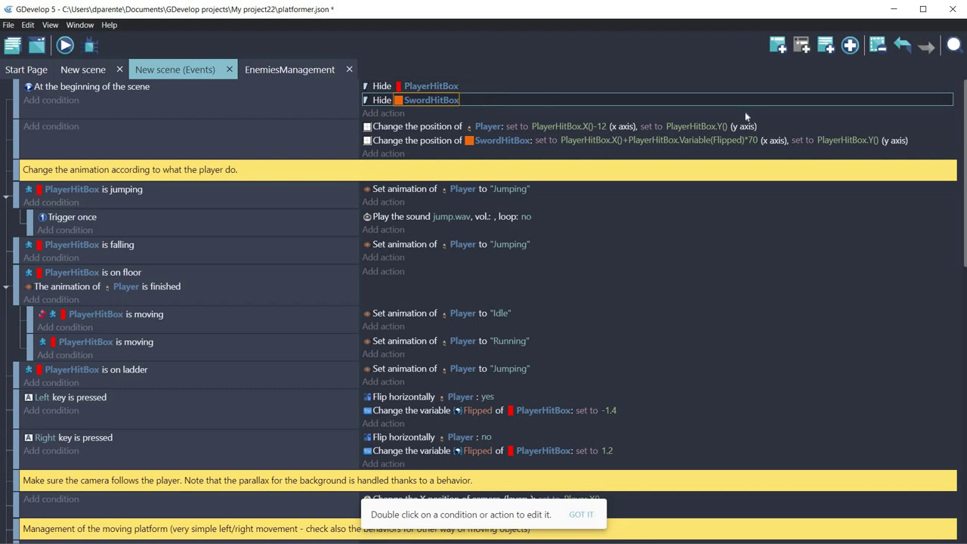
Preview the level with the sword hitbox hidden, testing running, jumping and attacking the slime, and close the preview.
{"action": "left_click", "coordinate": [65, 47]}
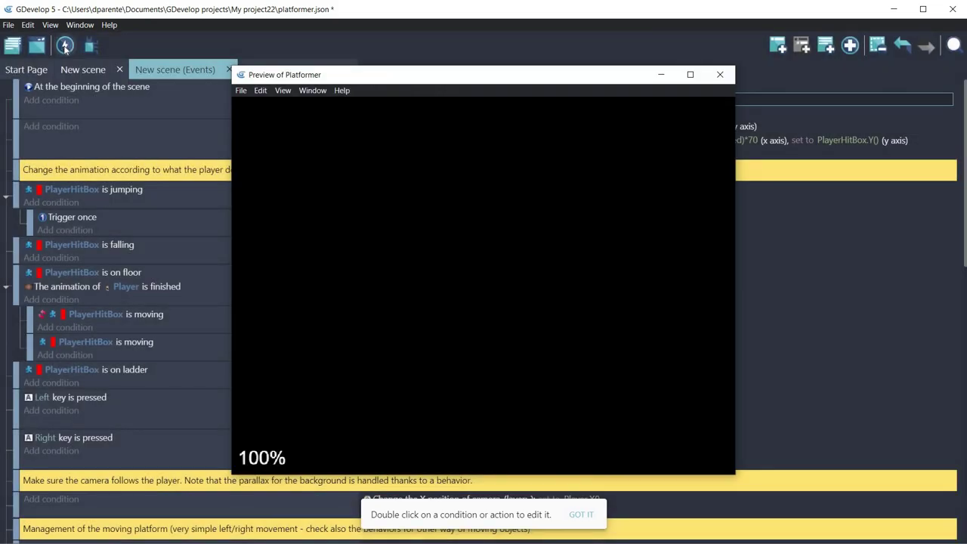
{"action": "key", "text": "Right"}
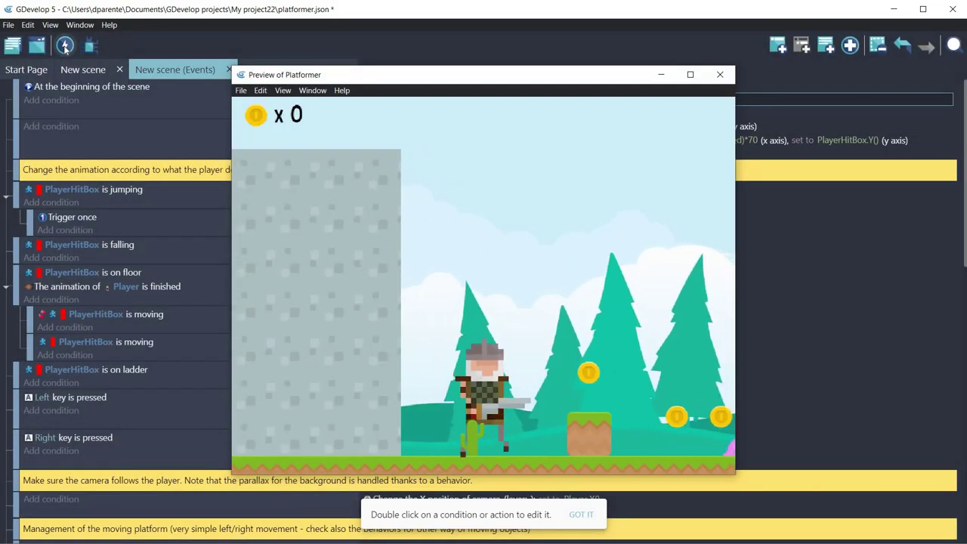
{"action": "key", "text": "space"}
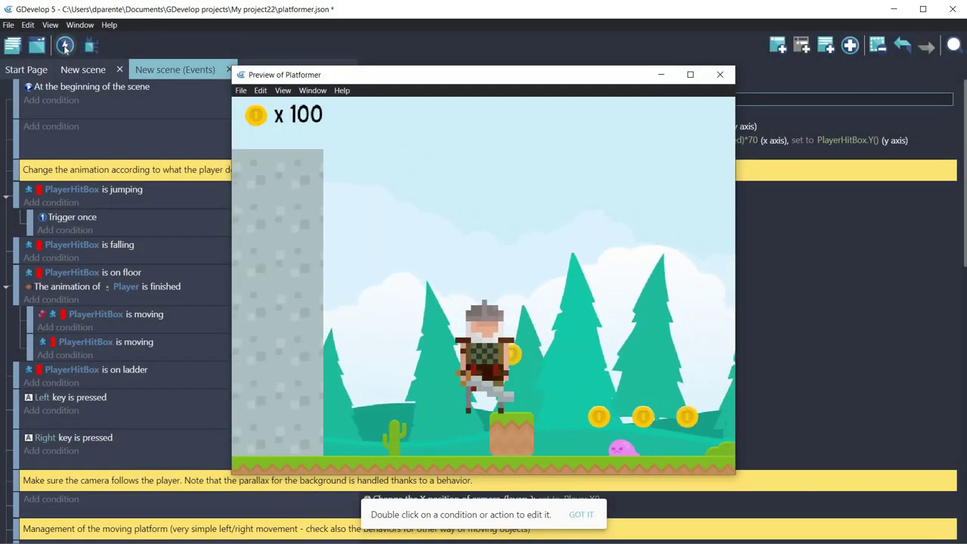
{"action": "key", "text": "Right"}
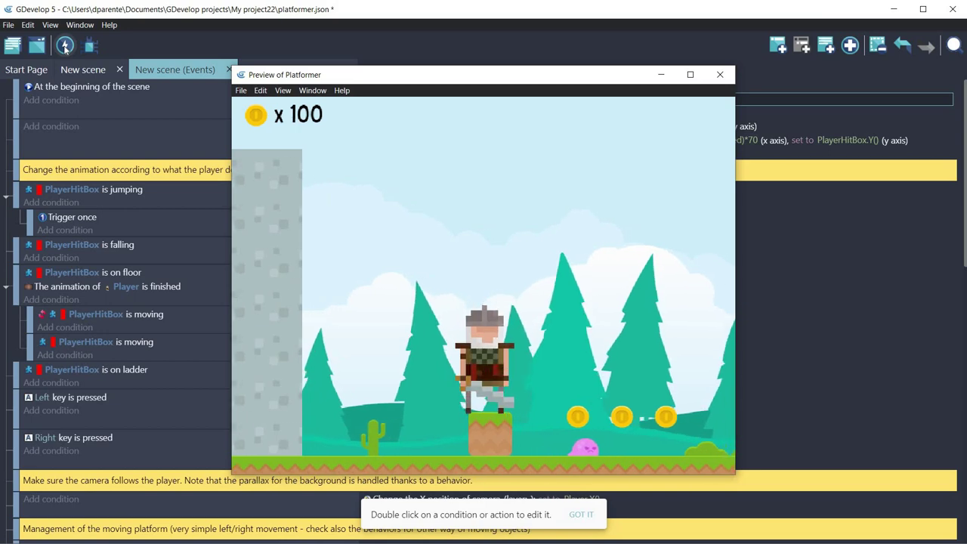
{"action": "key", "text": "Right"}
{"action": "key", "text": "Right"}
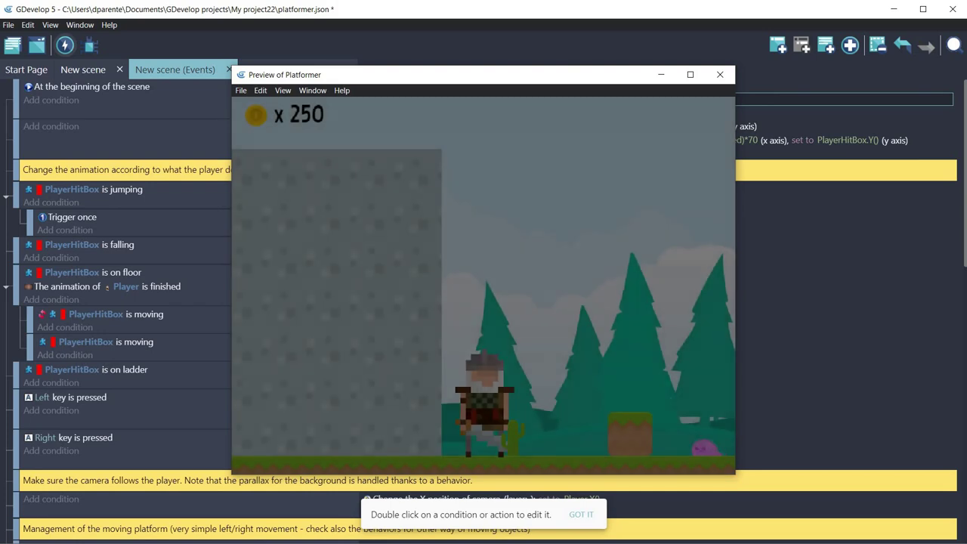
{"action": "key", "text": "Right"}
{"action": "key", "text": "space"}
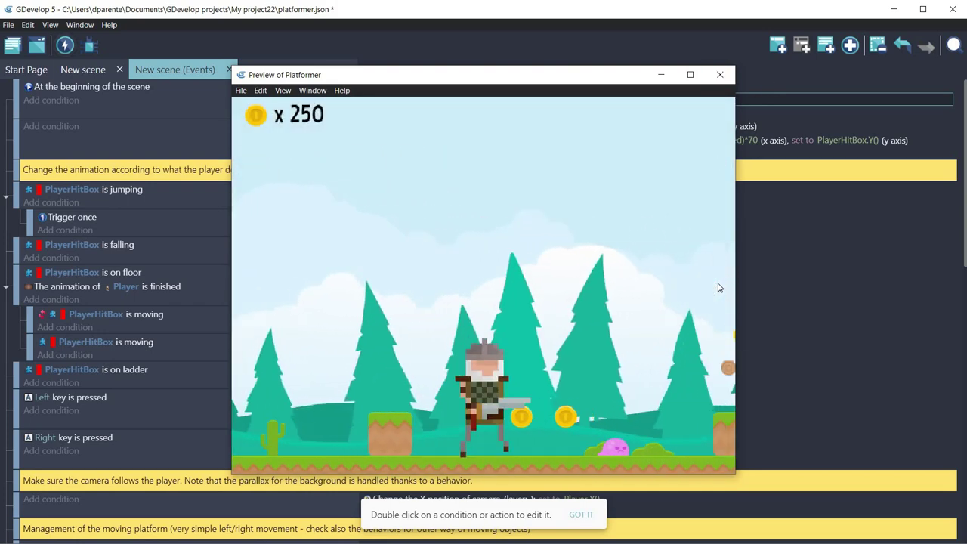
{"action": "key", "text": "Right"}
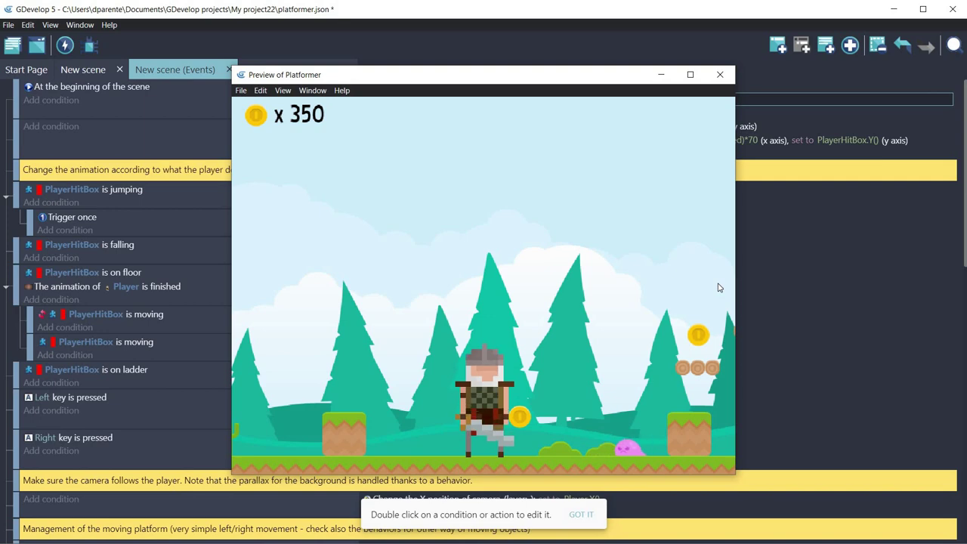
{"action": "key", "text": "x"}
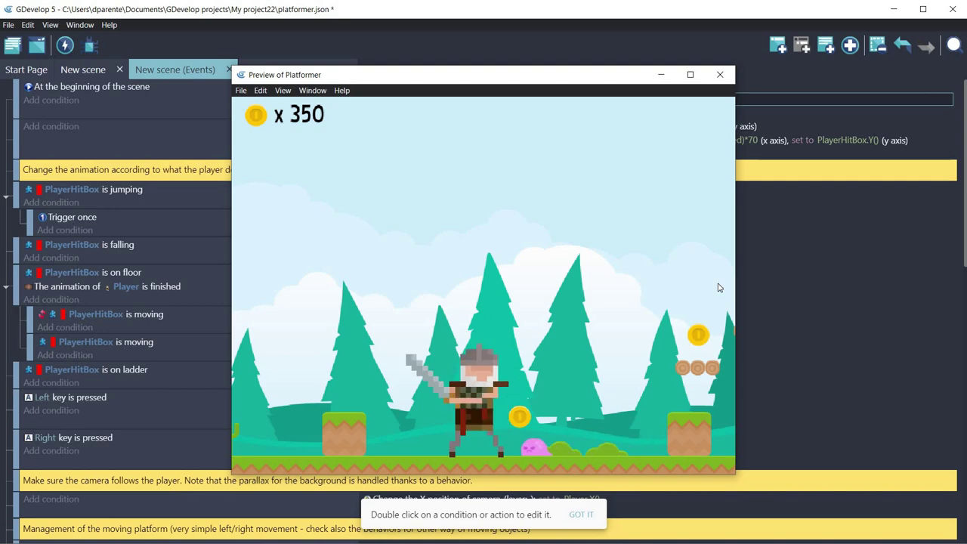
{"action": "key", "text": "Right"}
{"action": "key", "text": "Right"}
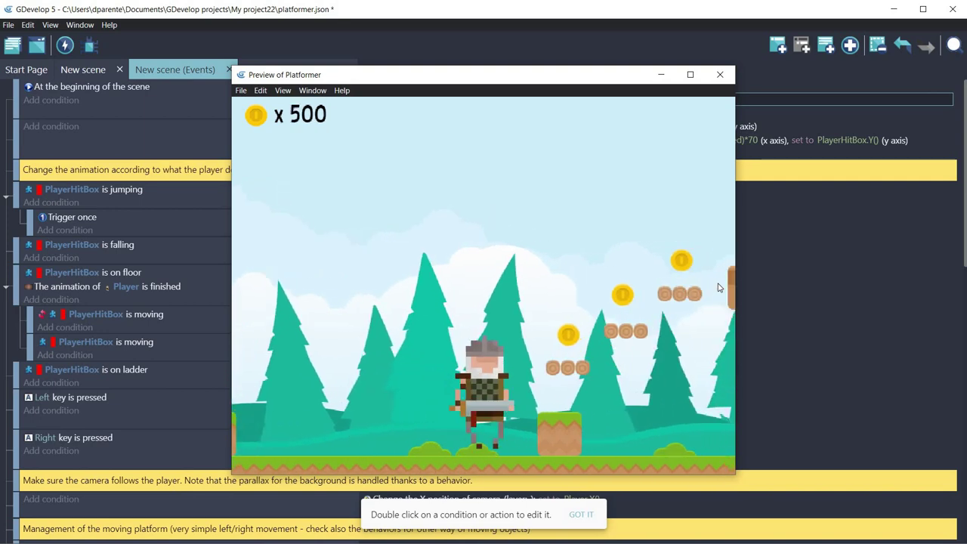
{"action": "key", "text": "Right"}
{"action": "key", "text": "space"}
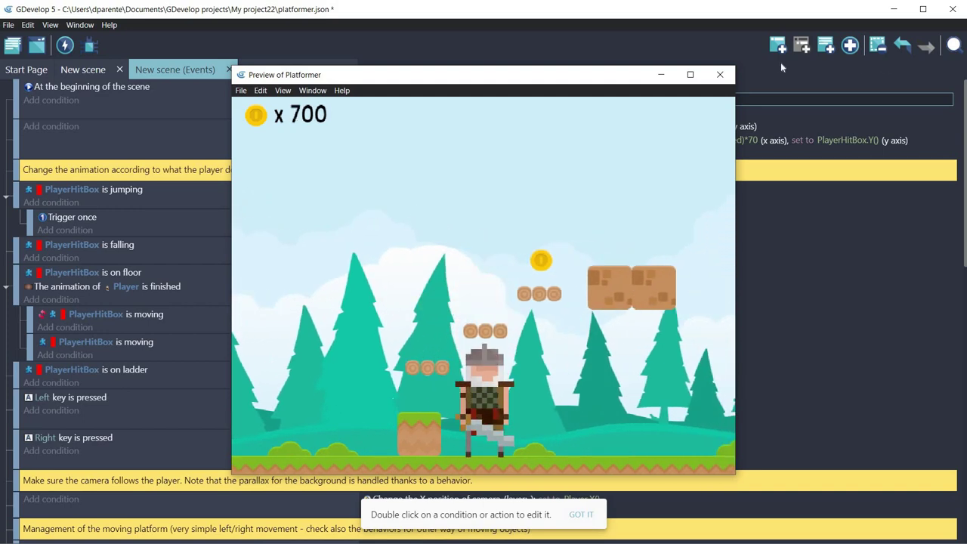
{"action": "left_click", "coordinate": [721, 74]}
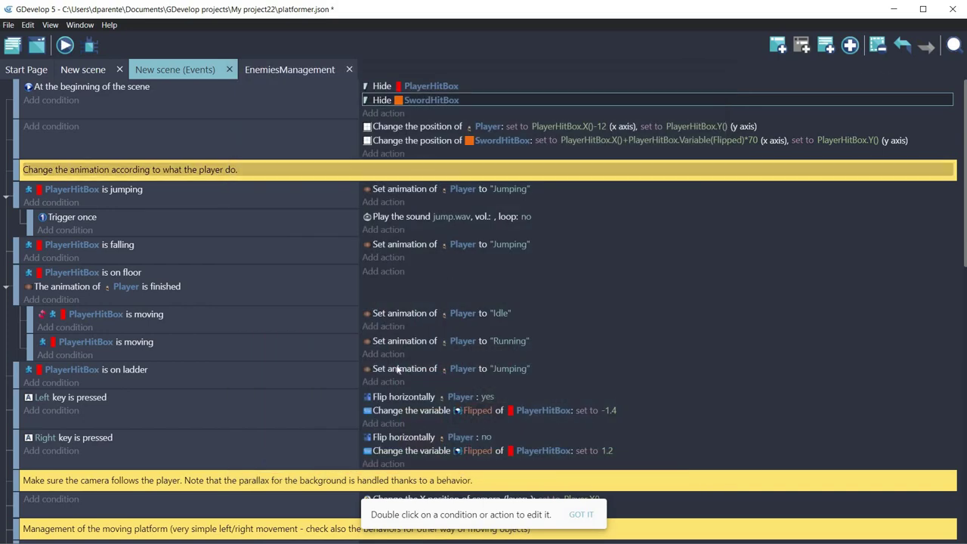
In the scene layout, shrink the Player instance and move it down over the red PlayerHitBox.
{"action": "left_click", "coordinate": [74, 72]}
{"action": "left_click", "coordinate": [421, 215]}
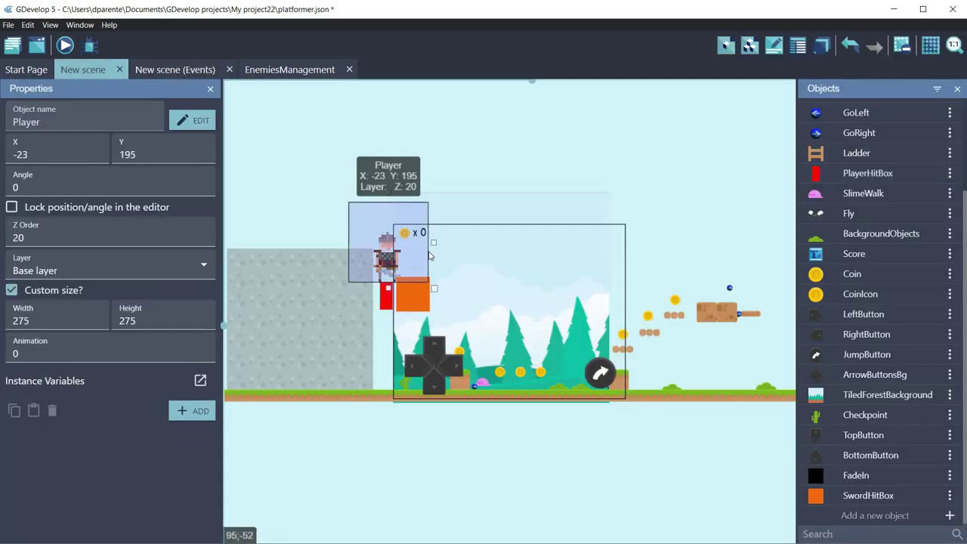
{"action": "left_click_drag", "start_coordinate": [432, 287], "coordinate": [417, 270]}
{"action": "left_click_drag", "start_coordinate": [386, 265], "coordinate": [383, 287]}
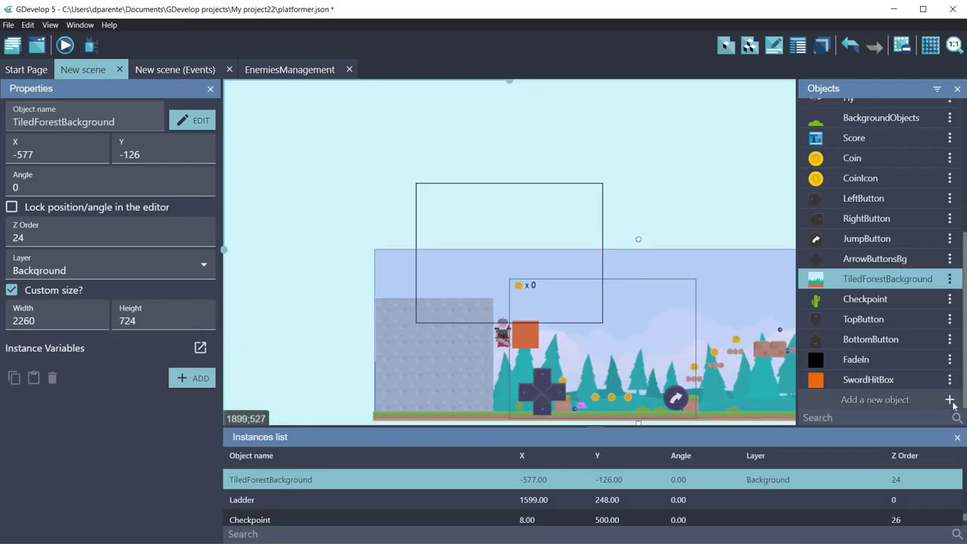
Create a new Sprite object from scratch, name it Level, and add an empty animation to it.
{"action": "left_click", "coordinate": [950, 400]}
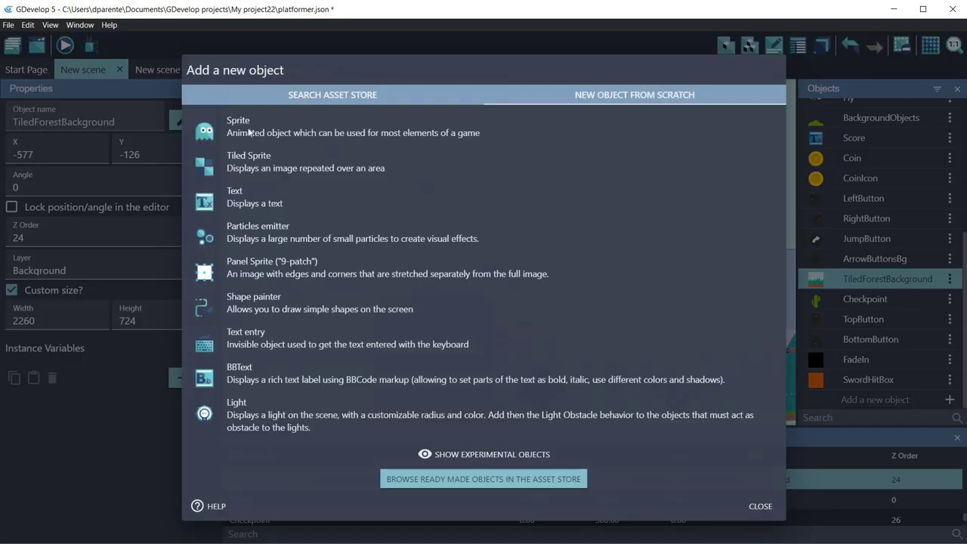
{"action": "left_click", "coordinate": [185, 130]}
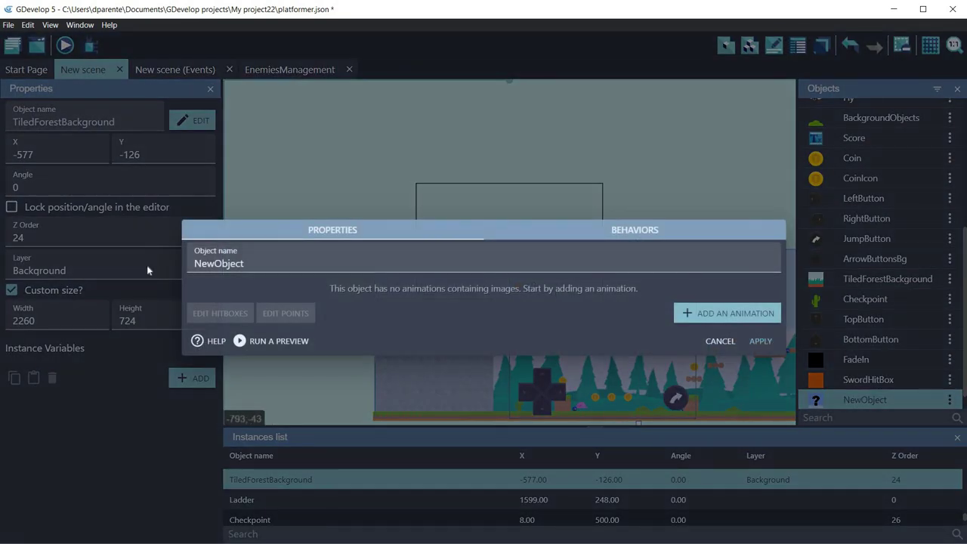
{"action": "type", "text": "LEvel"}
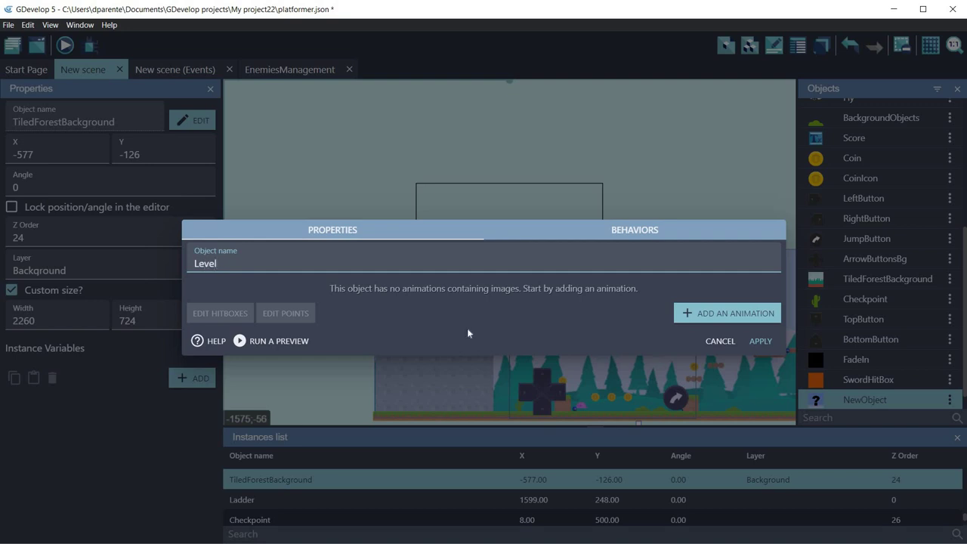
{"action": "left_click", "coordinate": [729, 313]}
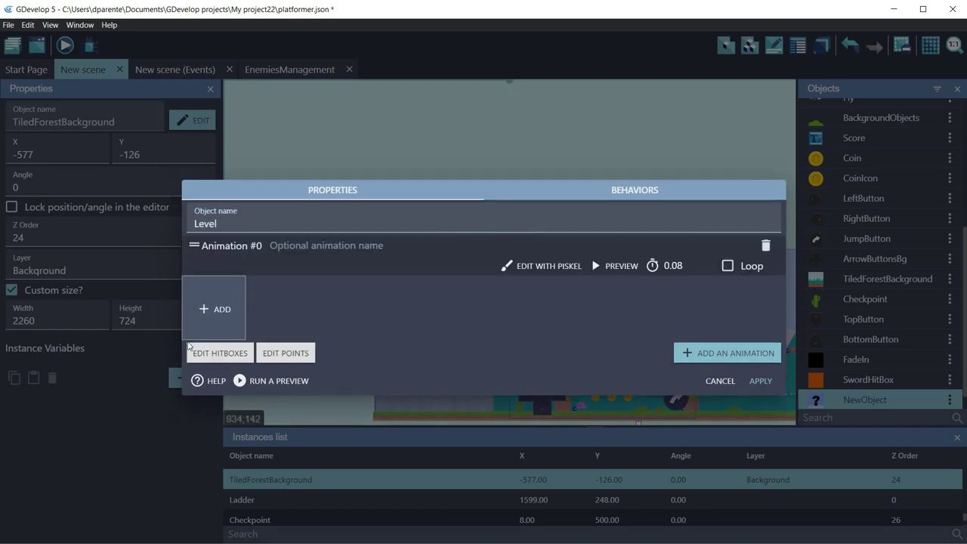
Load screenshot-1.png from the Castle Platformer Tileset folder as Level's animation frame, copying it into the project folder, and apply the object.
{"action": "left_click", "coordinate": [204, 314]}
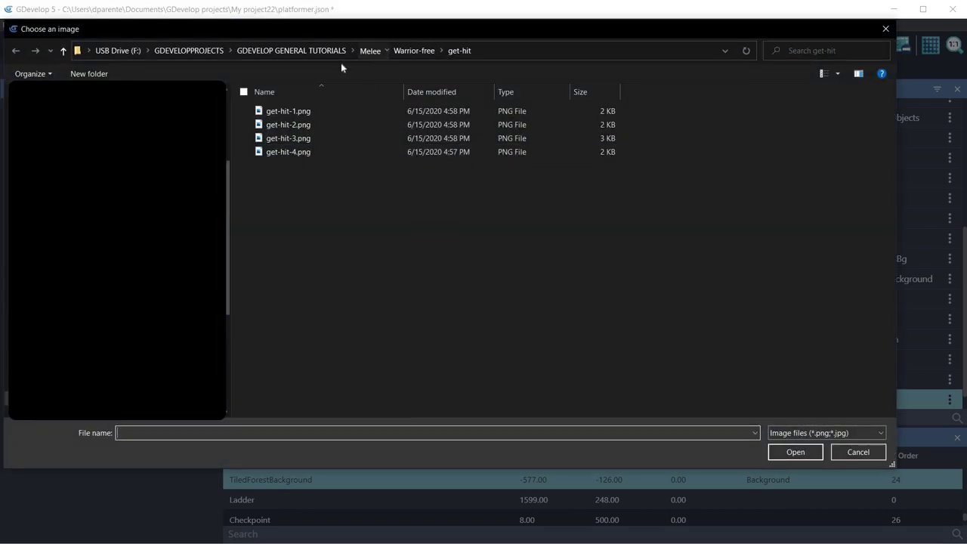
{"action": "left_click", "coordinate": [370, 50]}
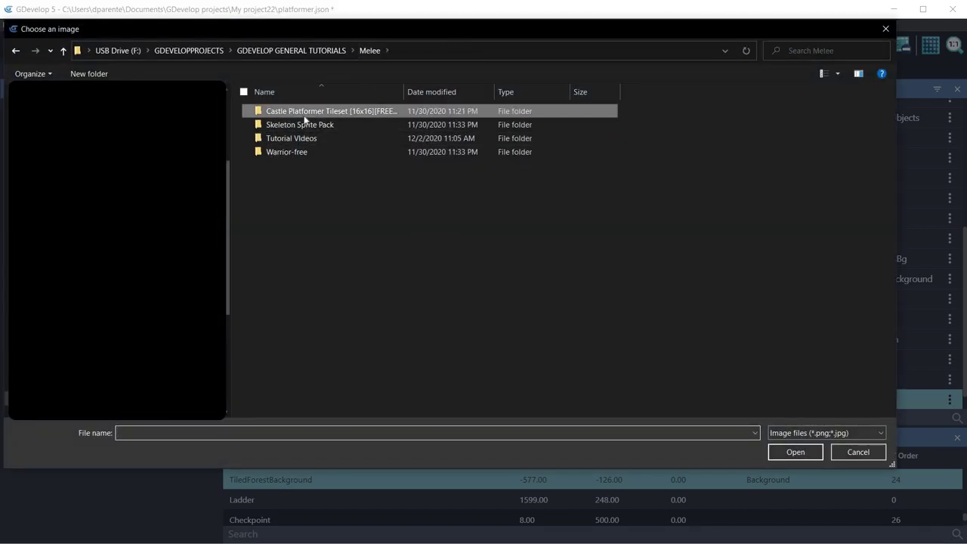
{"action": "double_click", "coordinate": [305, 112]}
{"action": "double_click", "coordinate": [305, 112]}
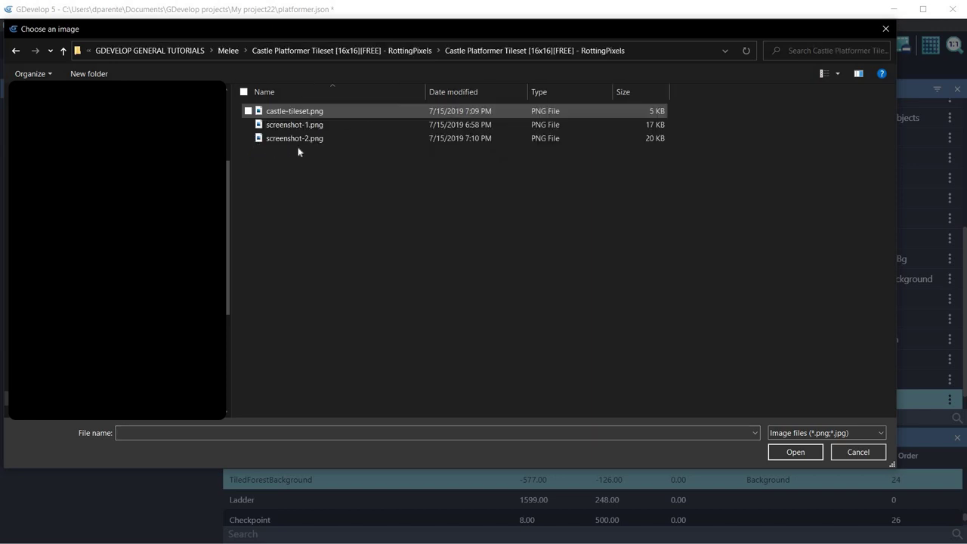
{"action": "left_click", "coordinate": [307, 126]}
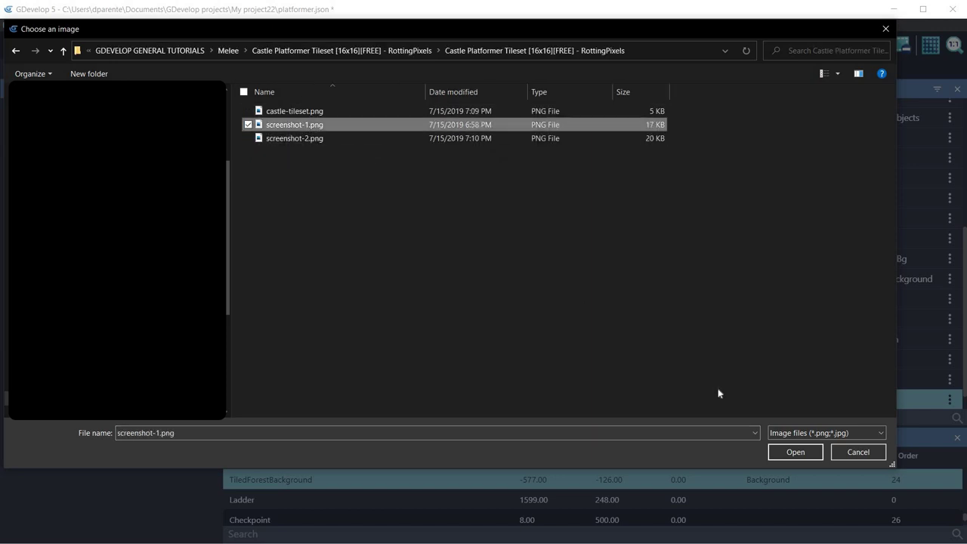
{"action": "left_click", "coordinate": [799, 454]}
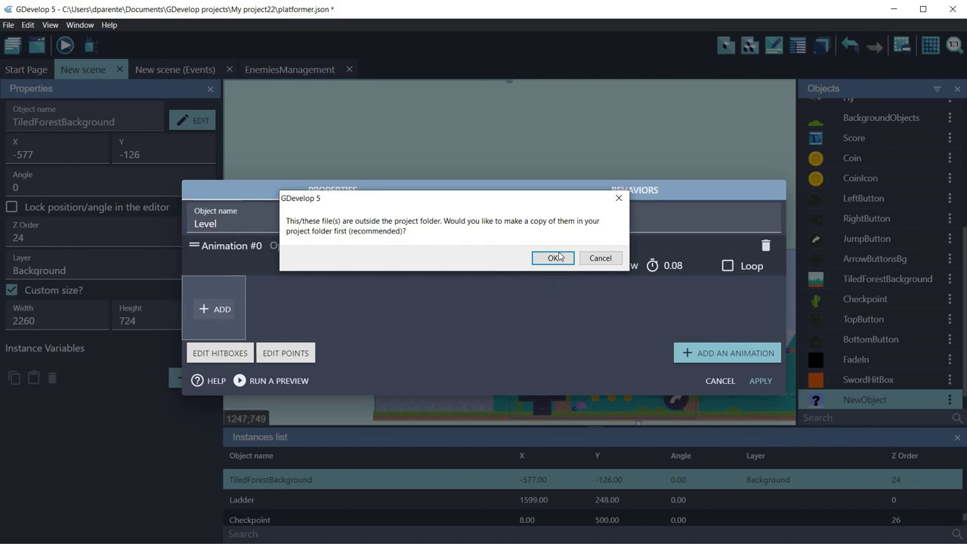
{"action": "left_click", "coordinate": [556, 257]}
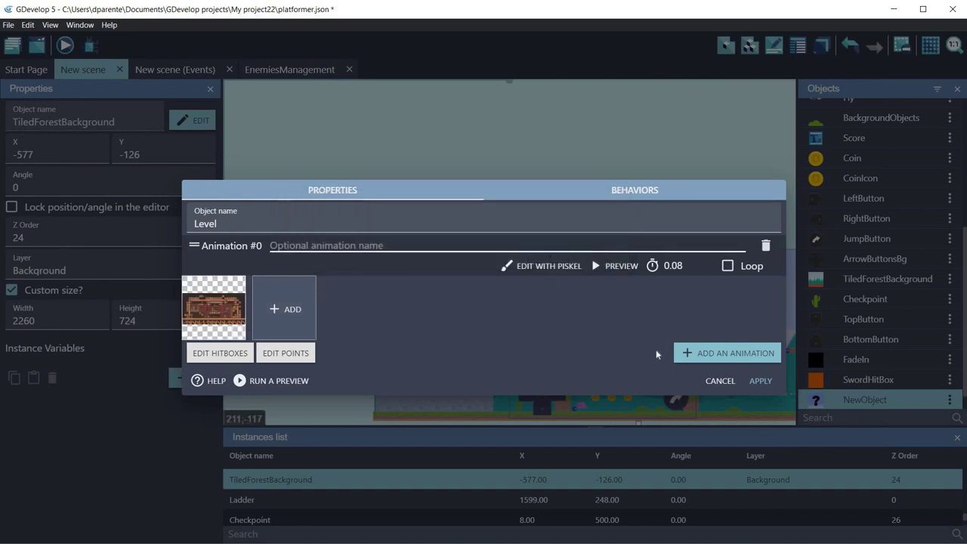
{"action": "left_click", "coordinate": [759, 381]}
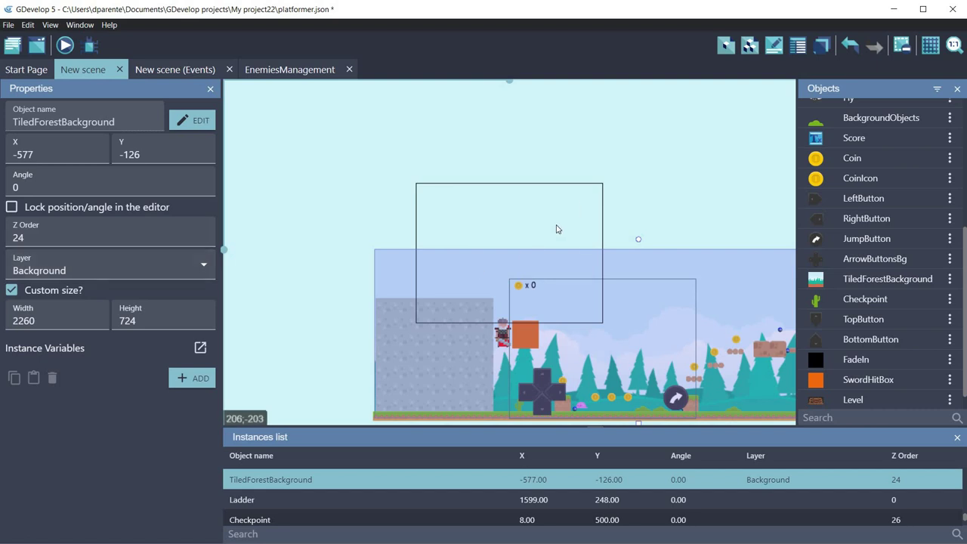
Place an instance of Level in the scene and set its Z order to -32.
{"action": "scroll", "coordinate": [864, 380], "scroll_direction": "down", "scroll_amount": 1}
{"action": "left_click_drag", "start_coordinate": [863, 380], "coordinate": [346, 353]}
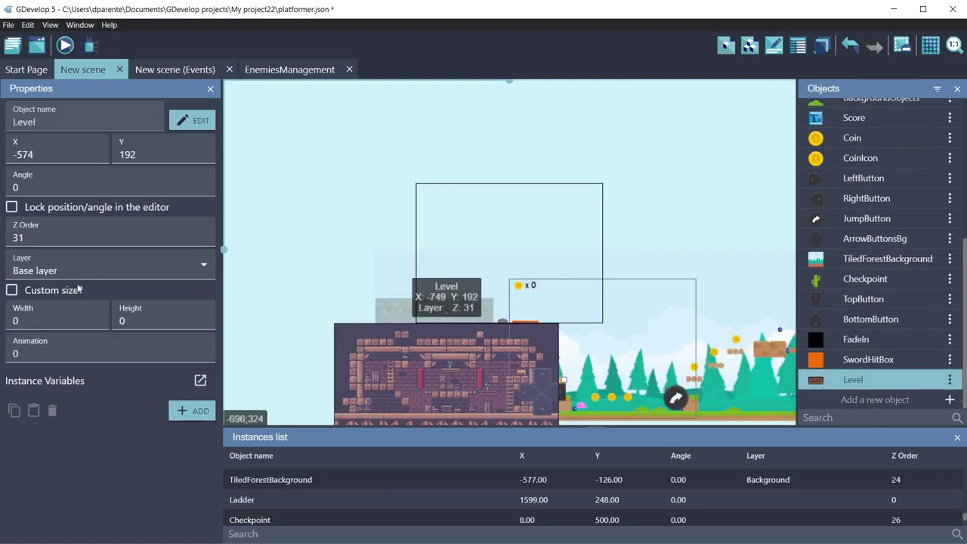
{"action": "type", "text": "-32"}
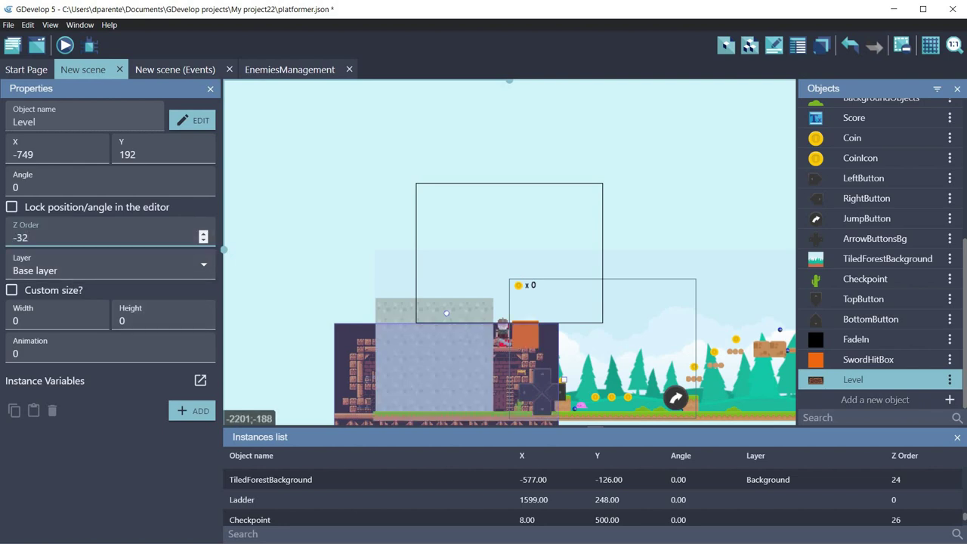
Enlarge the Level instance to about 1560 by 780 and move it to about X -247, Y -169.
{"action": "scroll", "coordinate": [408, 271], "scroll_direction": "down", "scroll_amount": 1}
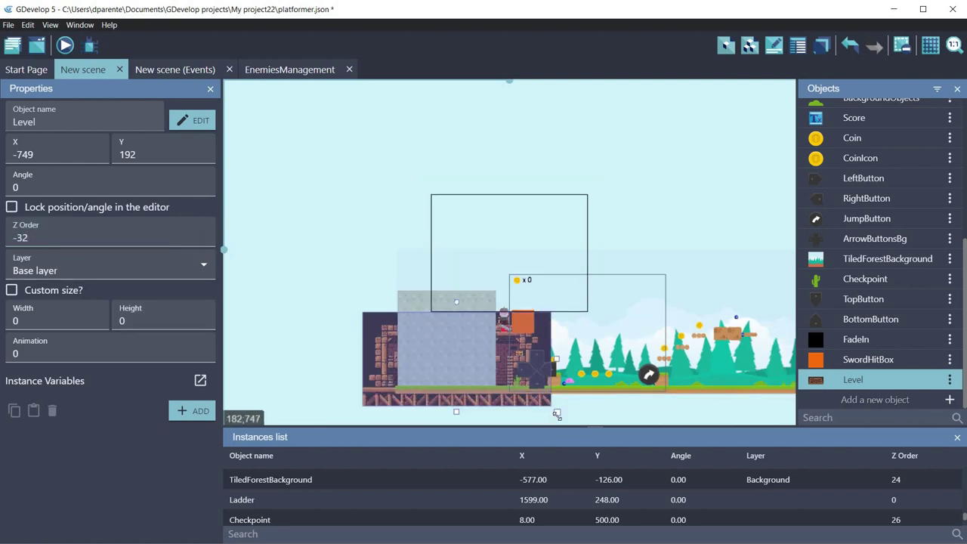
{"action": "left_click_drag", "start_coordinate": [664, 455], "coordinate": [673, 457], "text": "shift"}
{"action": "left_click_drag", "start_coordinate": [527, 423], "coordinate": [625, 353]}
{"action": "scroll", "coordinate": [598, 351], "scroll_direction": "up", "scroll_amount": 3}
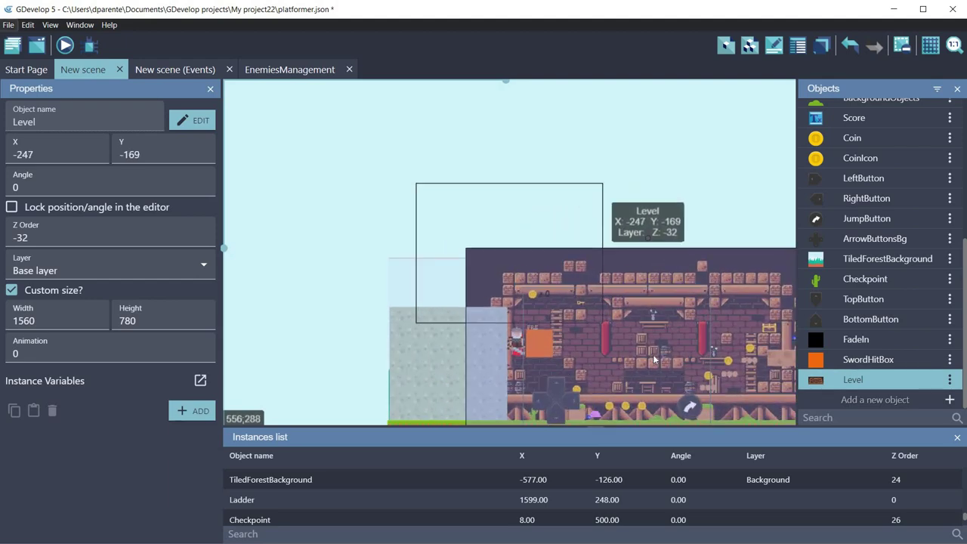
{"action": "scroll", "coordinate": [655, 360], "scroll_direction": "up", "scroll_amount": 1}
{"action": "middle_click_drag", "start_coordinate": [600, 318], "coordinate": [441, 149]}
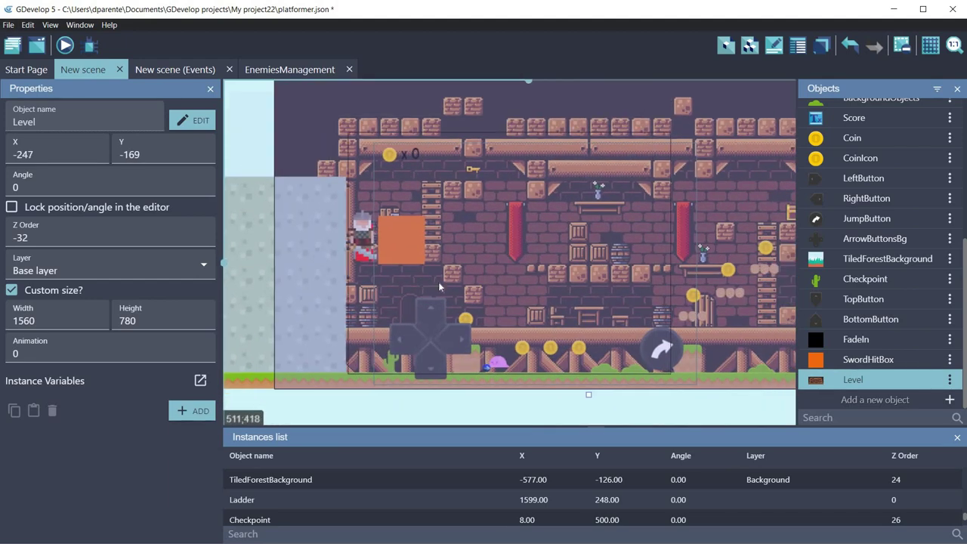
Enlarge the Level instance further to about 2432 by 1311 and move it to about X -150, Y -479, aligning its floor with the grass.
{"action": "scroll", "coordinate": [438, 282], "scroll_direction": "right", "scroll_amount": 3}
{"action": "scroll", "coordinate": [438, 282], "scroll_direction": "down", "scroll_amount": 1}
{"action": "left_click_drag", "start_coordinate": [768, 366], "coordinate": [966, 542]}
{"action": "left_click_drag", "start_coordinate": [421, 365], "coordinate": [442, 378]}
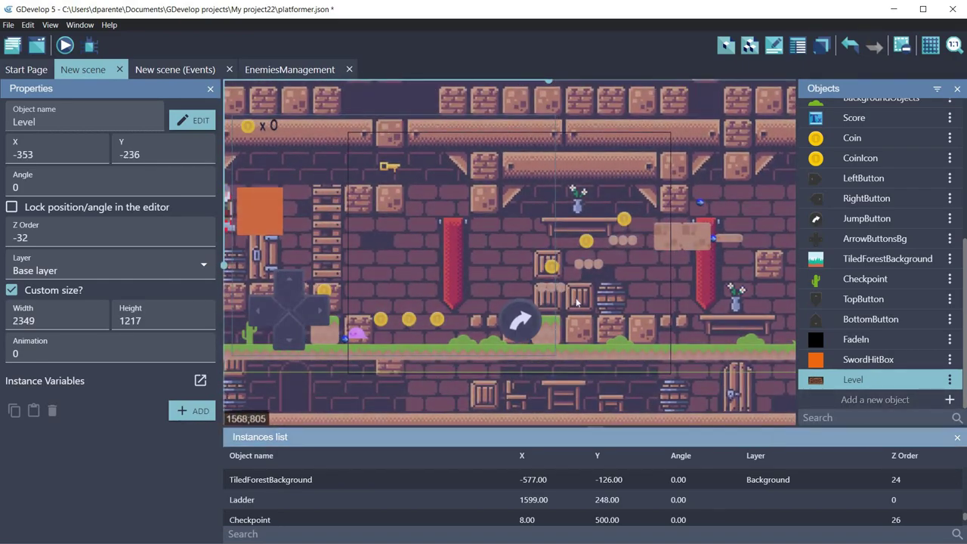
{"action": "scroll", "coordinate": [624, 355], "scroll_direction": "down", "scroll_amount": 3}
{"action": "scroll", "coordinate": [624, 354], "scroll_direction": "down", "scroll_amount": 5}
{"action": "left_click_drag", "start_coordinate": [697, 348], "coordinate": [709, 362]}
{"action": "left_click_drag", "start_coordinate": [540, 331], "coordinate": [564, 301]}
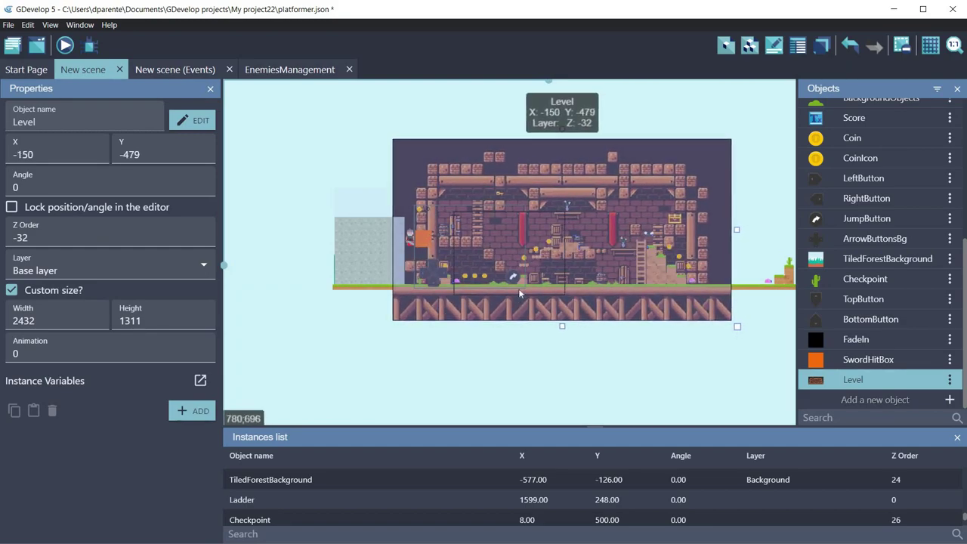
{"action": "scroll", "coordinate": [519, 294], "scroll_direction": "up", "scroll_amount": 5}
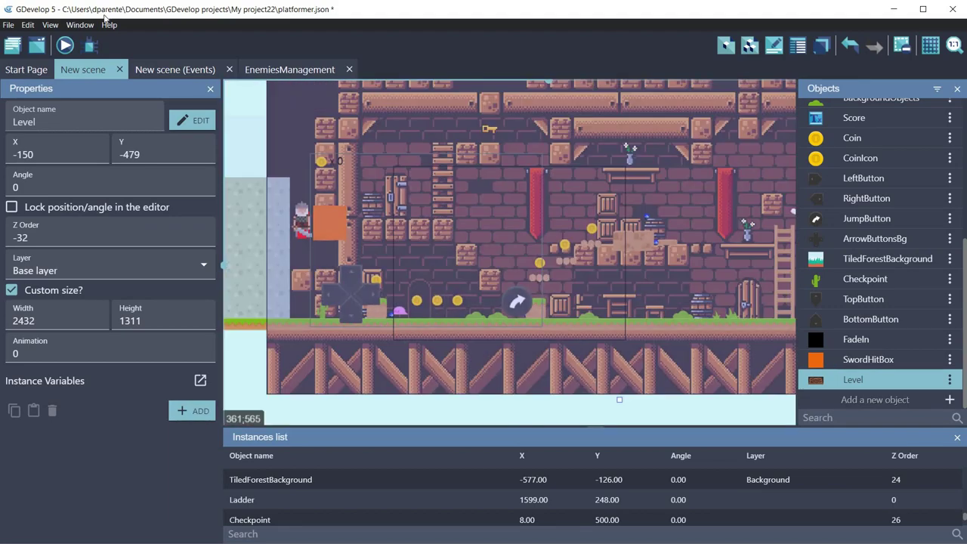
Preview the game with the castle background, running and jumping with the player, and dismiss the preview window.
{"action": "left_click", "coordinate": [65, 45]}
{"action": "key", "text": "Right"}
{"action": "key", "text": "space"}
{"action": "key", "text": "Right"}
{"action": "key", "text": "space"}
{"action": "key", "text": "Left"}
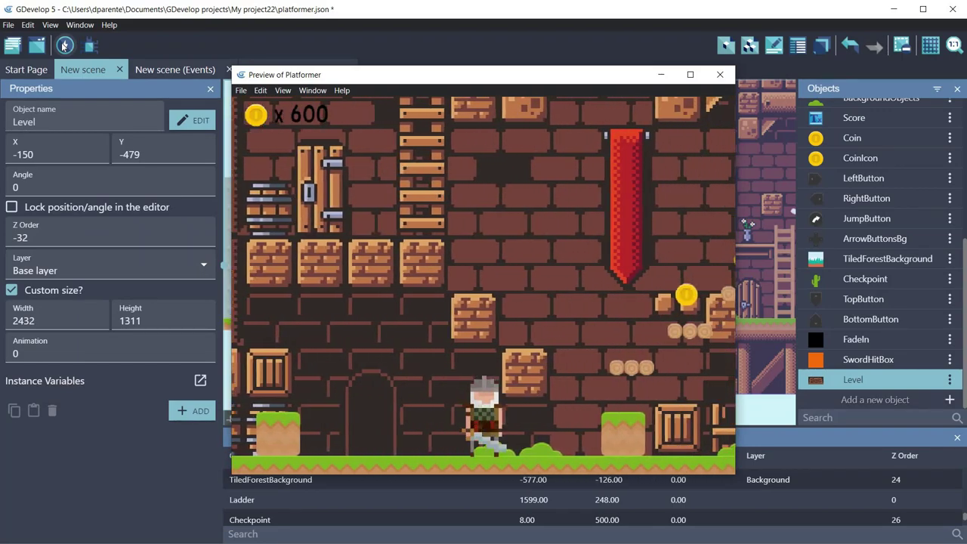
{"action": "key", "text": "Right"}
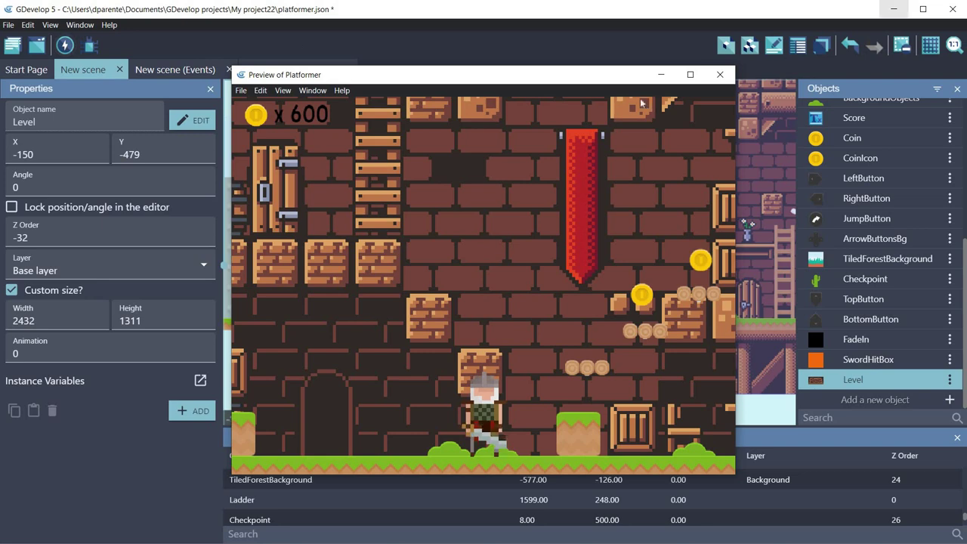
{"action": "left_click", "coordinate": [659, 76]}
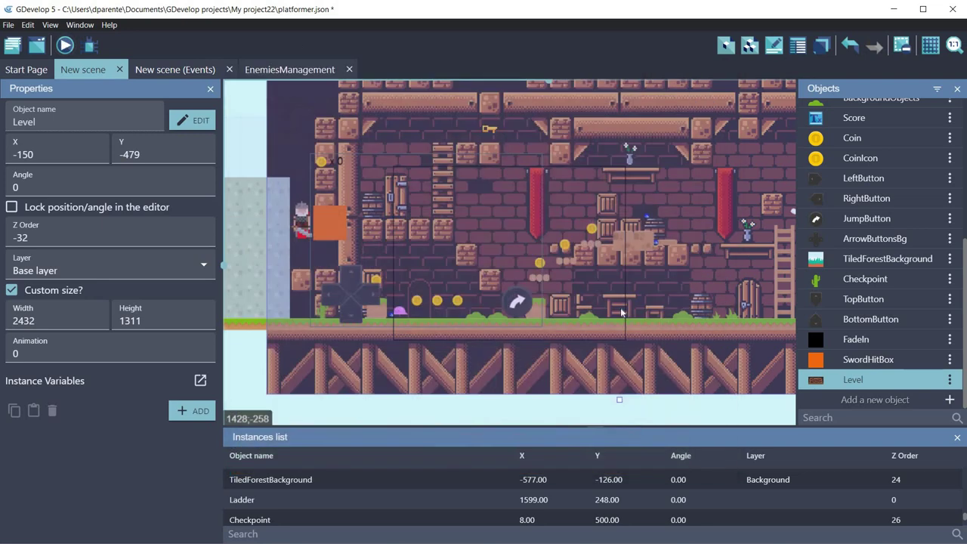
Move the grass-topped Platform block to about X 585, Y 402 and add another Platform instance.
{"action": "left_click", "coordinate": [416, 304]}
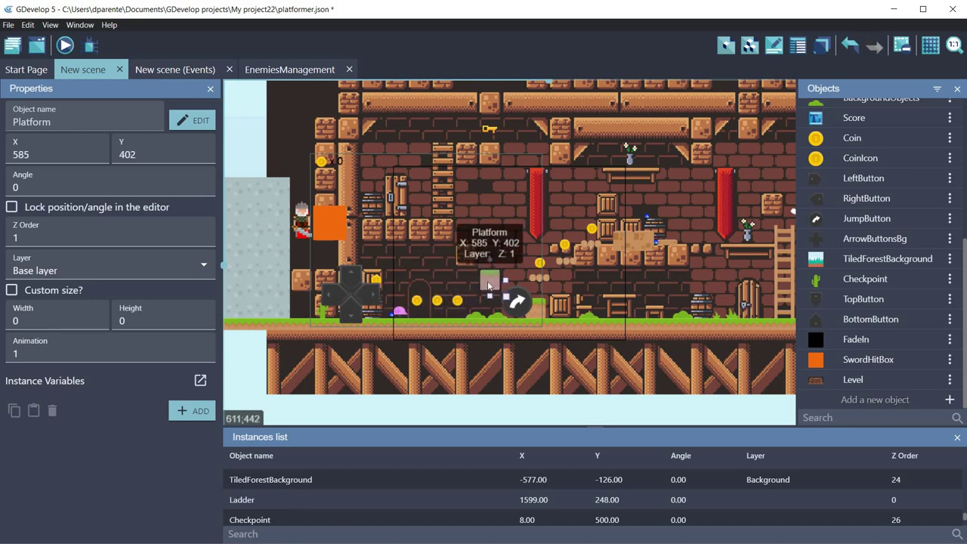
{"action": "right_click", "coordinate": [489, 285]}
{"action": "left_click", "coordinate": [532, 291]}
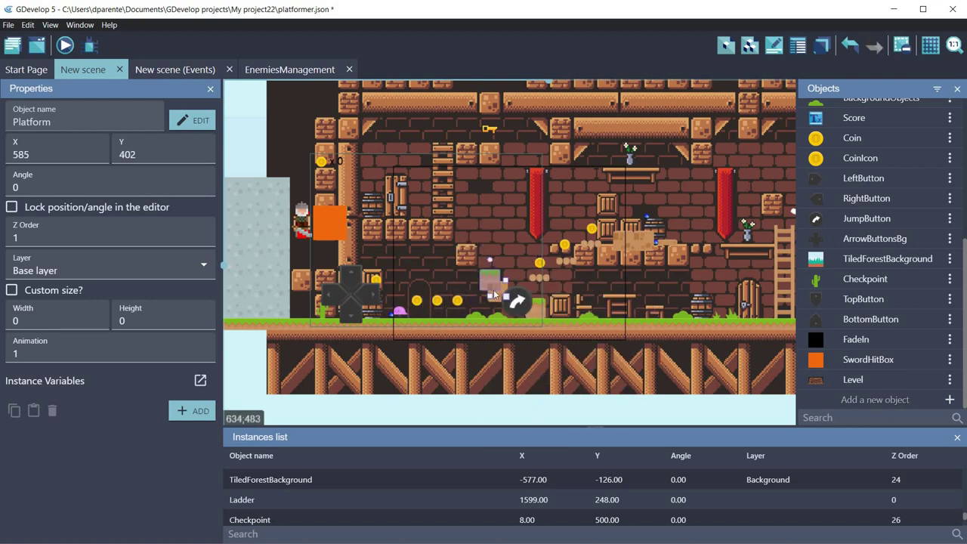
Stretch the new Platform over the brick ledge to about 343 by 70, and place another Platform on the single brick at X 505, Y 316.
{"action": "left_click_drag", "start_coordinate": [490, 286], "coordinate": [535, 231]}
{"action": "right_click", "coordinate": [460, 249]}
{"action": "left_click", "coordinate": [495, 262]}
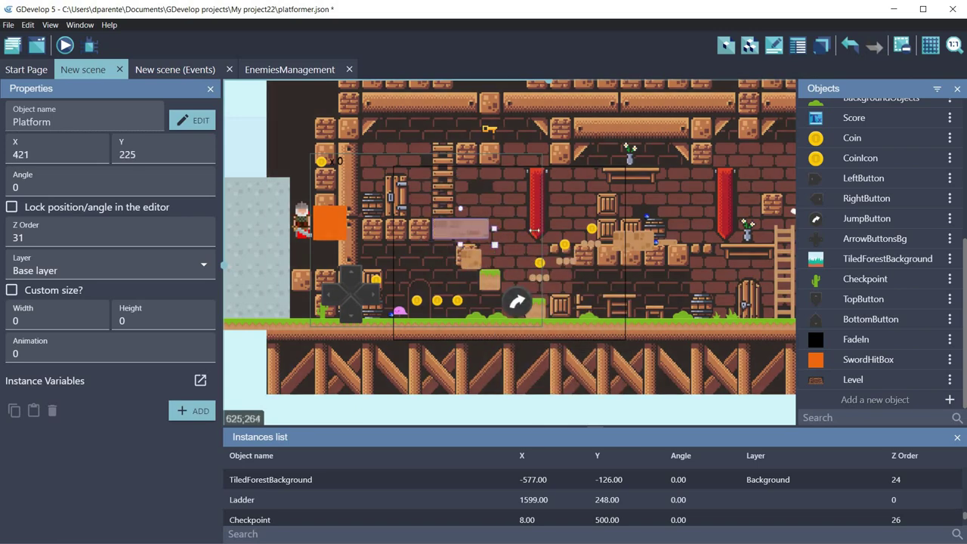
{"action": "left_click_drag", "start_coordinate": [464, 235], "coordinate": [419, 234]}
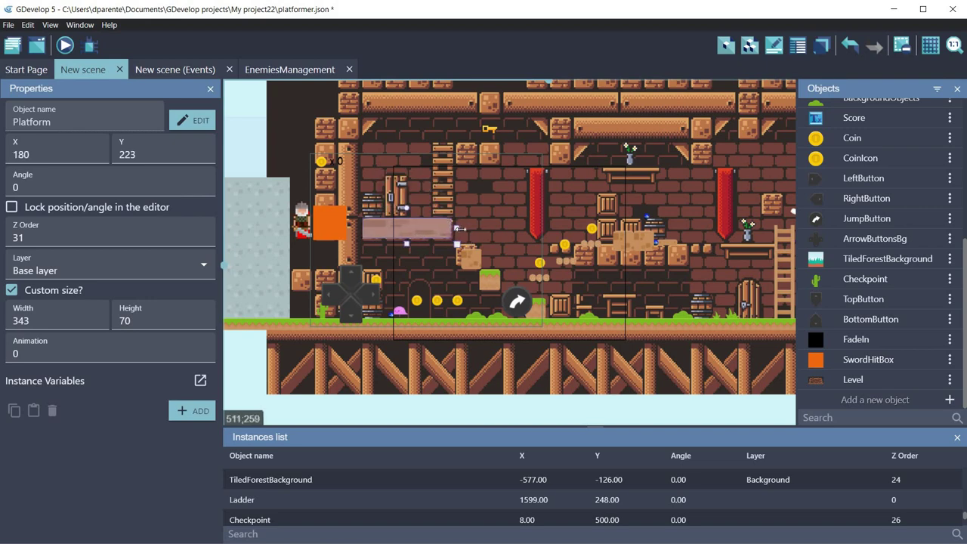
{"action": "left_click_drag", "start_coordinate": [468, 262], "coordinate": [466, 259]}
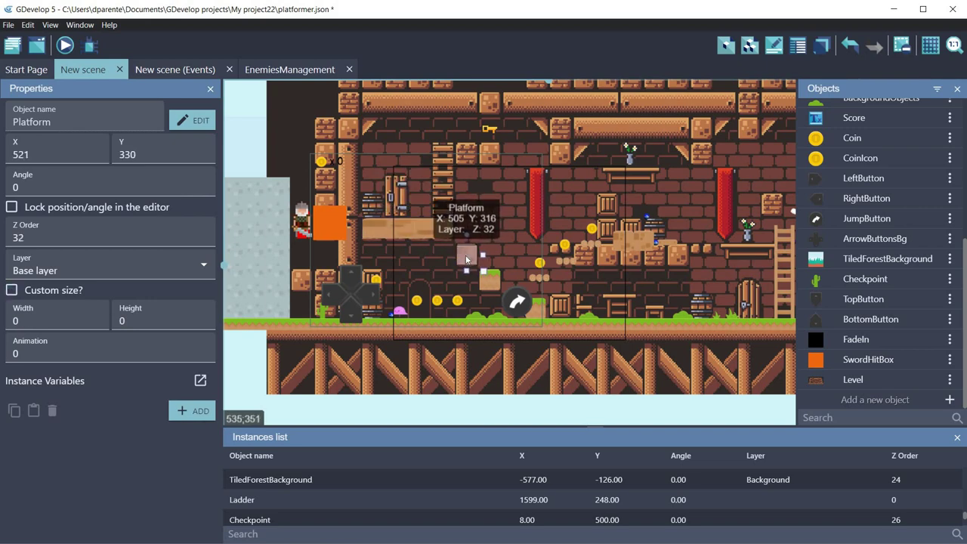
Add a Platform instance beside the top of the background ladder, about 155 by 70 at X 497, Y -31.
{"action": "left_click", "coordinate": [422, 235]}
{"action": "left_click", "coordinate": [466, 258]}
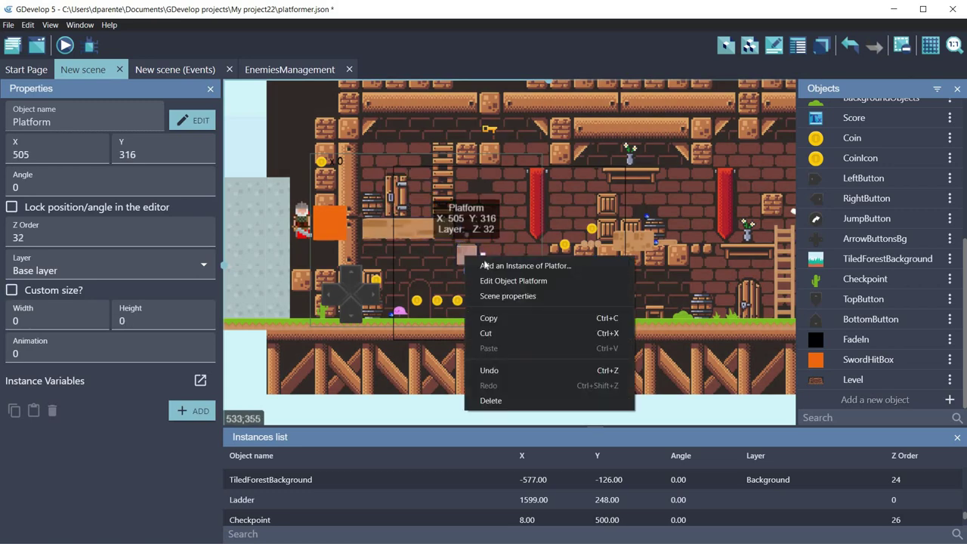
{"action": "left_click_drag", "start_coordinate": [478, 263], "coordinate": [512, 154]}
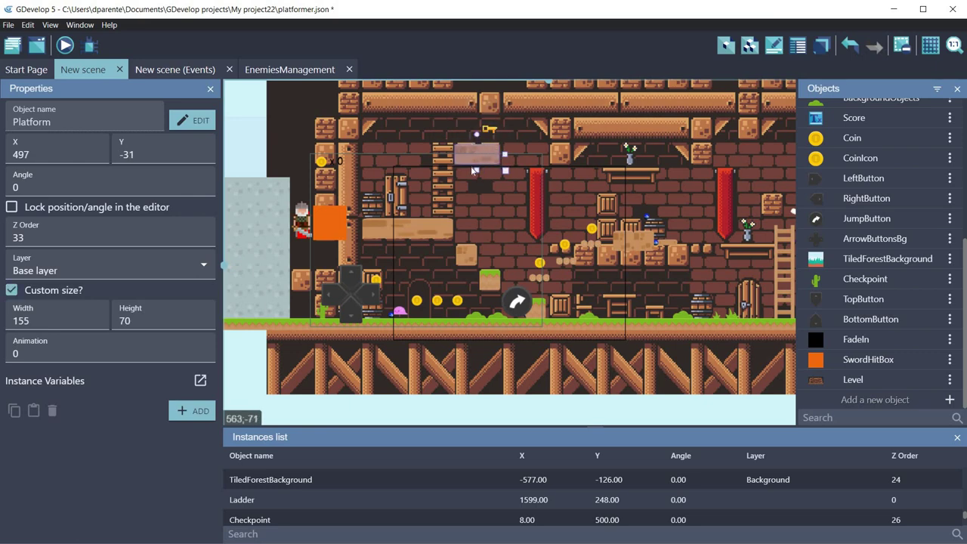
Move the Ladder over the background's ladder at about X 421, Y -51 and shorten it to about 265 high.
{"action": "left_click", "coordinate": [783, 290]}
{"action": "left_click_drag", "start_coordinate": [721, 293], "coordinate": [437, 189]}
{"action": "scroll", "coordinate": [436, 189], "scroll_direction": "up", "scroll_amount": 2}
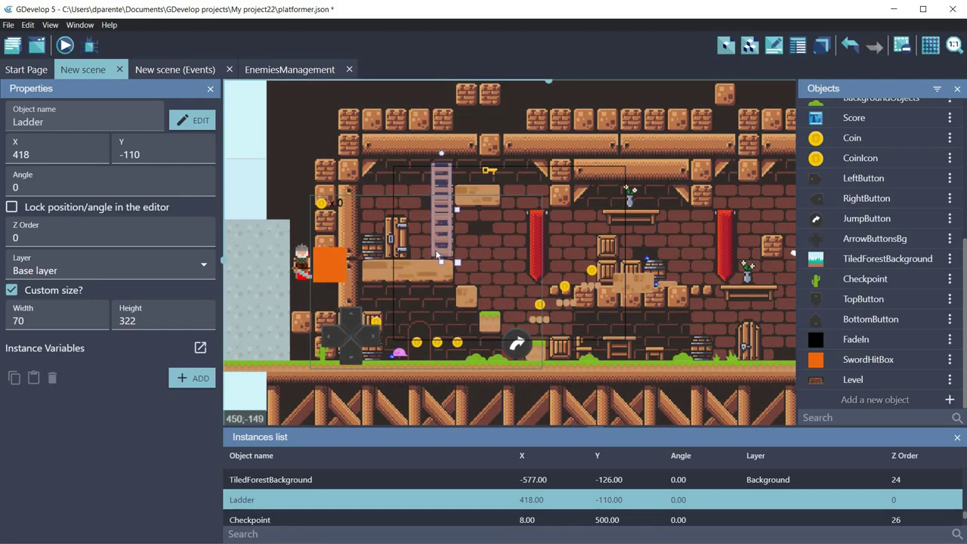
{"action": "left_click_drag", "start_coordinate": [449, 218], "coordinate": [443, 225]}
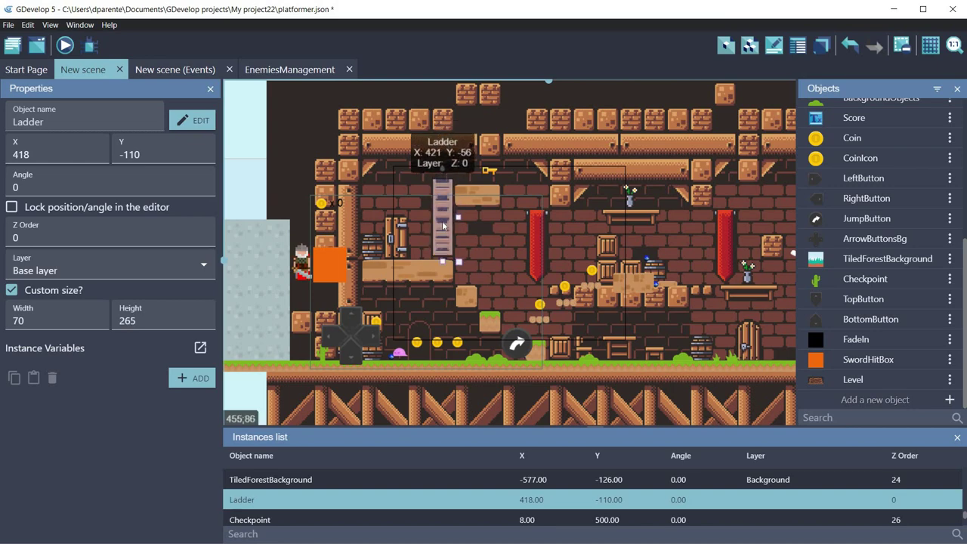
Add a Platform instance as an upright block above the first red banner, at about X 825, Y -126.
{"action": "right_click", "coordinate": [467, 295]}
{"action": "left_click", "coordinate": [487, 305]}
{"action": "left_click_drag", "start_coordinate": [504, 279], "coordinate": [593, 147]}
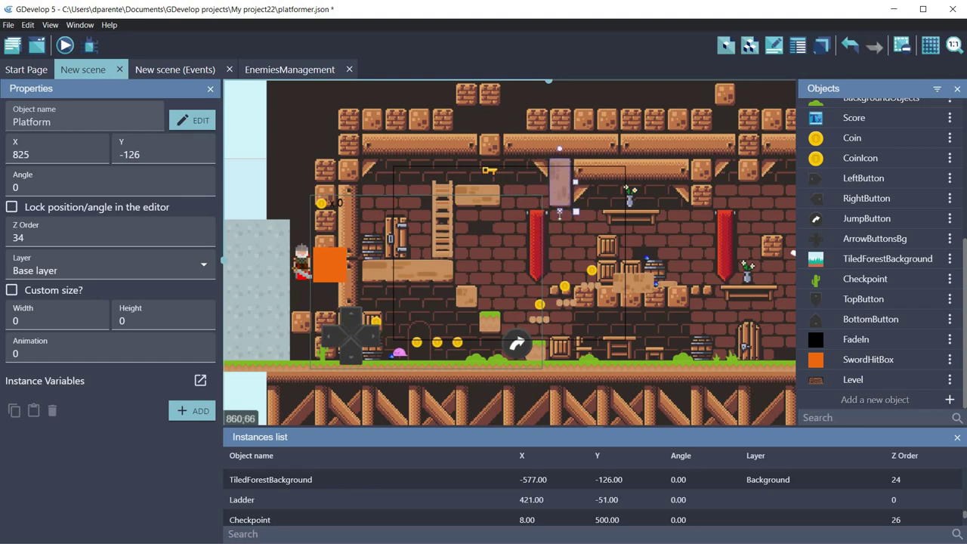
Move the grass-topped Platform block onto the ground-level crate at X 829, Y 492 and add another Platform instance.
{"action": "left_click", "coordinate": [542, 355]}
{"action": "left_click_drag", "start_coordinate": [537, 357], "coordinate": [564, 354]}
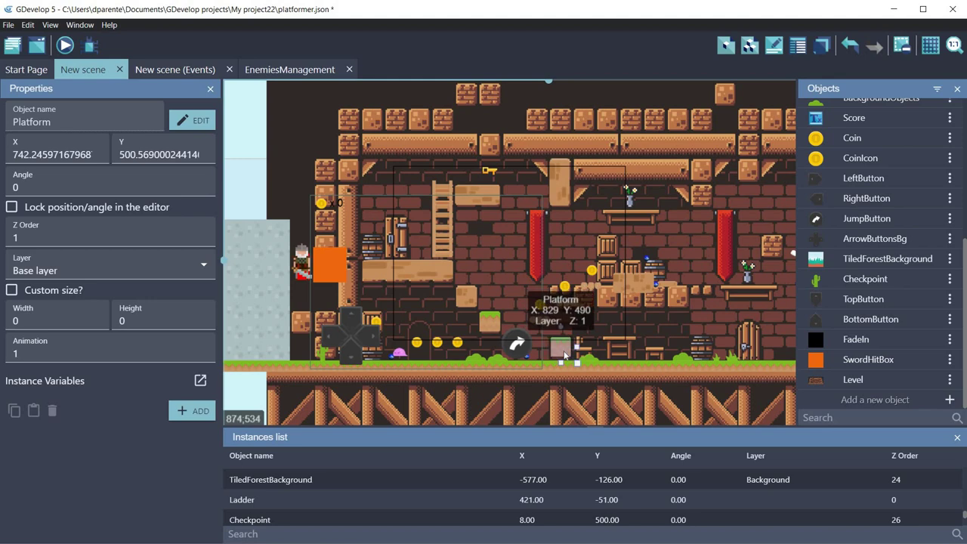
{"action": "right_click", "coordinate": [565, 353]}
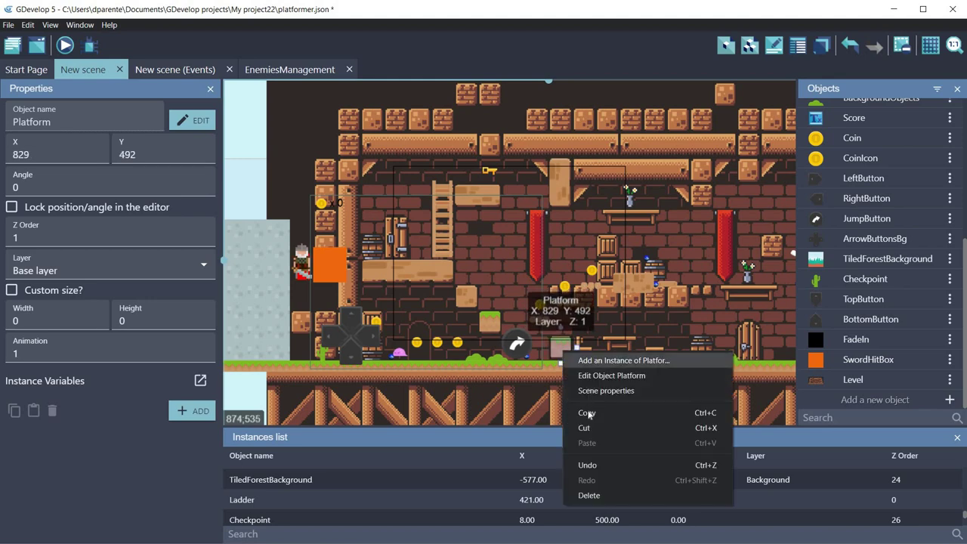
{"action": "left_click", "coordinate": [614, 361]}
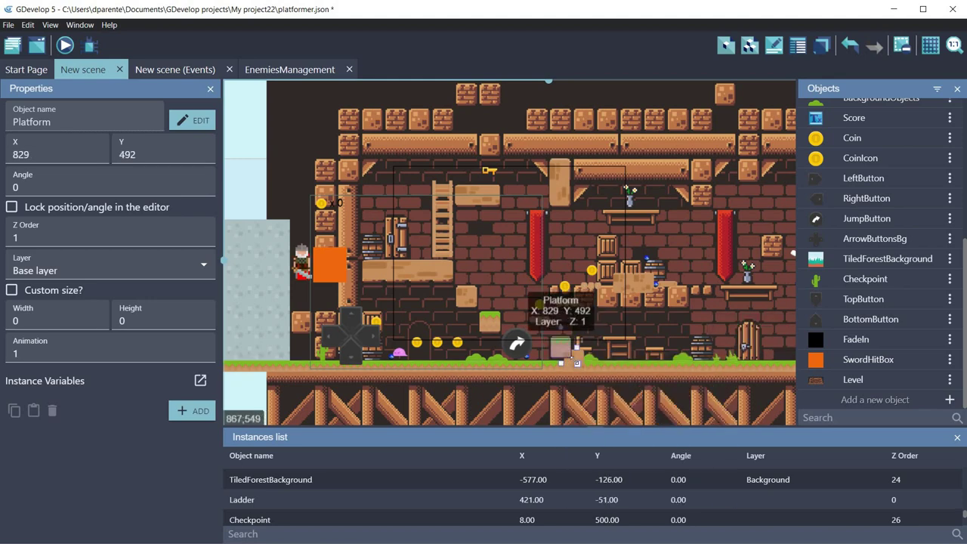
Stretch one Platform instance along the block ledge between the red banners at X 907, Y 318, and place another over the barrel near X 1317, Y 499.
{"action": "left_click_drag", "start_coordinate": [572, 350], "coordinate": [660, 297]}
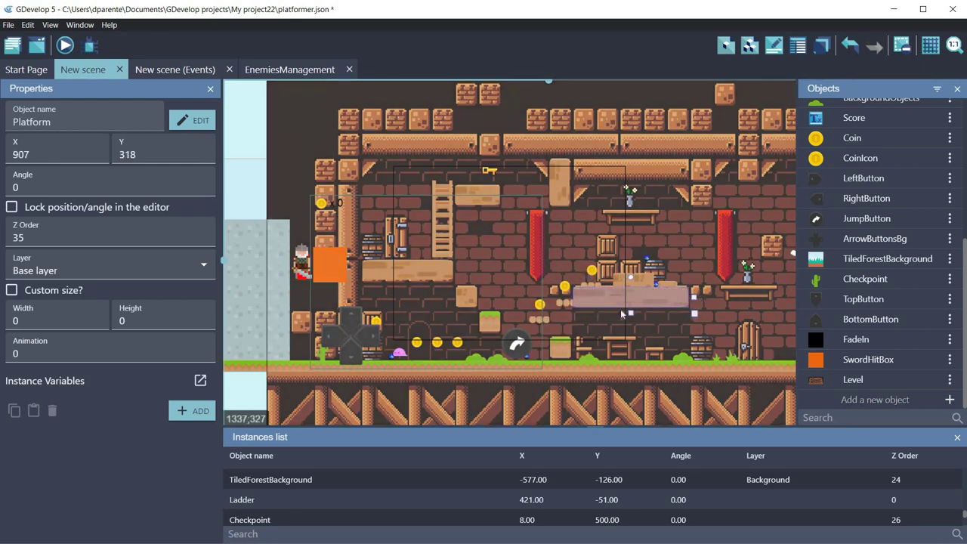
{"action": "right_click", "coordinate": [564, 352]}
{"action": "left_click", "coordinate": [577, 359]}
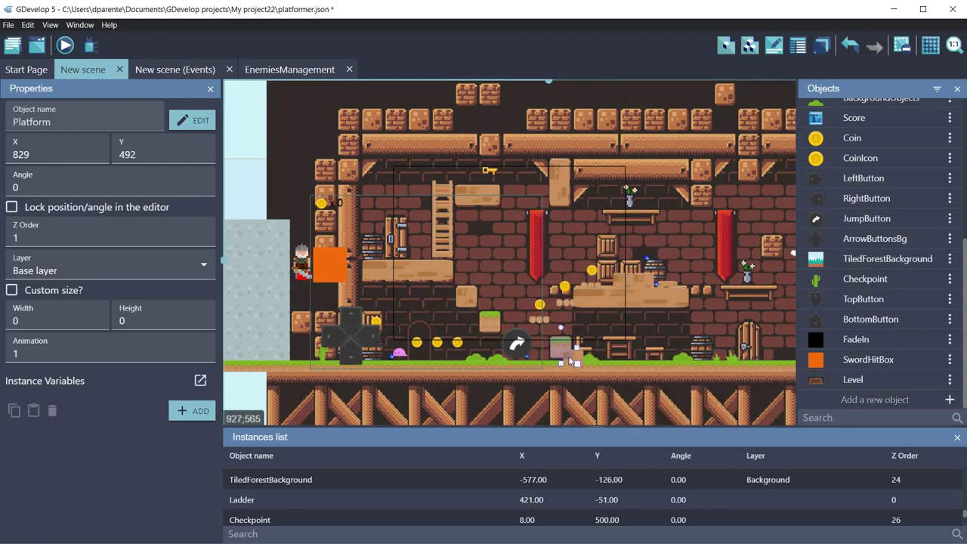
{"action": "left_click_drag", "start_coordinate": [690, 352], "coordinate": [698, 347]}
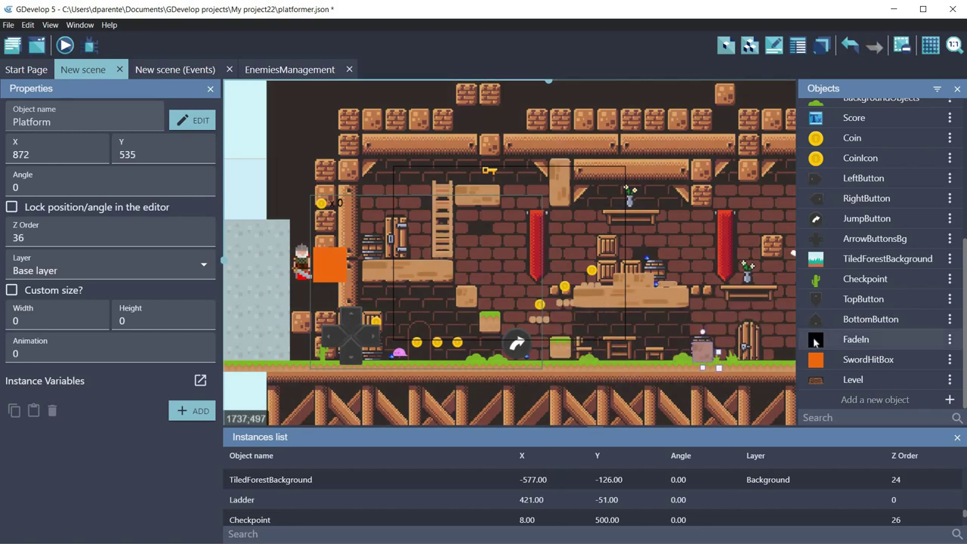
{"action": "left_click_drag", "start_coordinate": [700, 352], "coordinate": [699, 351]}
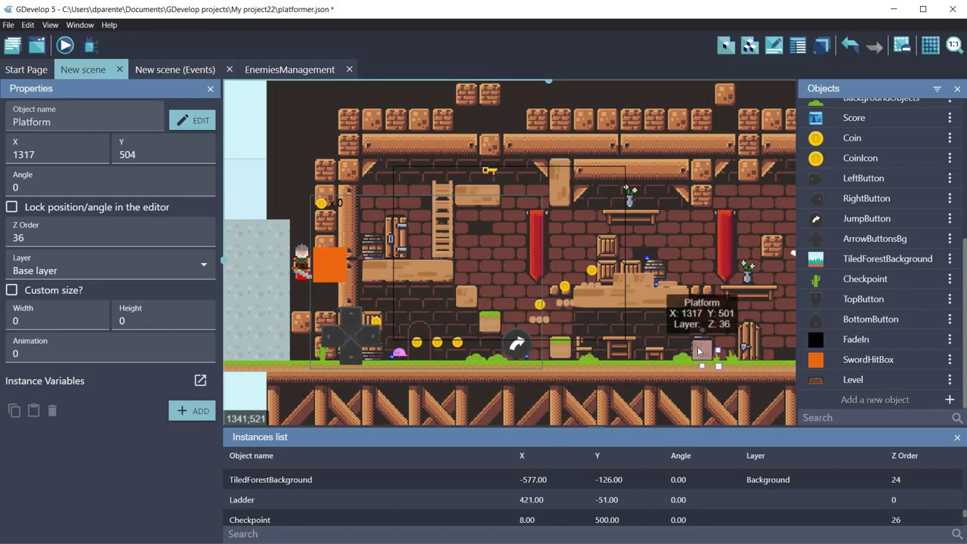
Select all the Platform blocks forming the staircase that covers the background's second ladder and delete them.
{"action": "middle_click_drag", "start_coordinate": [624, 342], "coordinate": [458, 321]}
{"action": "left_click", "coordinate": [639, 275]}
{"action": "left_click", "coordinate": [701, 330], "text": "shift"}
{"action": "left_click", "coordinate": [682, 331], "text": "shift"}
{"action": "left_click", "coordinate": [659, 331], "text": "shift"}
{"action": "left_click", "coordinate": [639, 331], "text": "shift"}
{"action": "left_click", "coordinate": [639, 309], "text": "shift"}
{"action": "left_click", "coordinate": [660, 309], "text": "shift"}
{"action": "left_click", "coordinate": [681, 308], "text": "shift"}
{"action": "left_click", "coordinate": [659, 289], "text": "shift"}
{"action": "left_click", "coordinate": [641, 288], "text": "shift"}
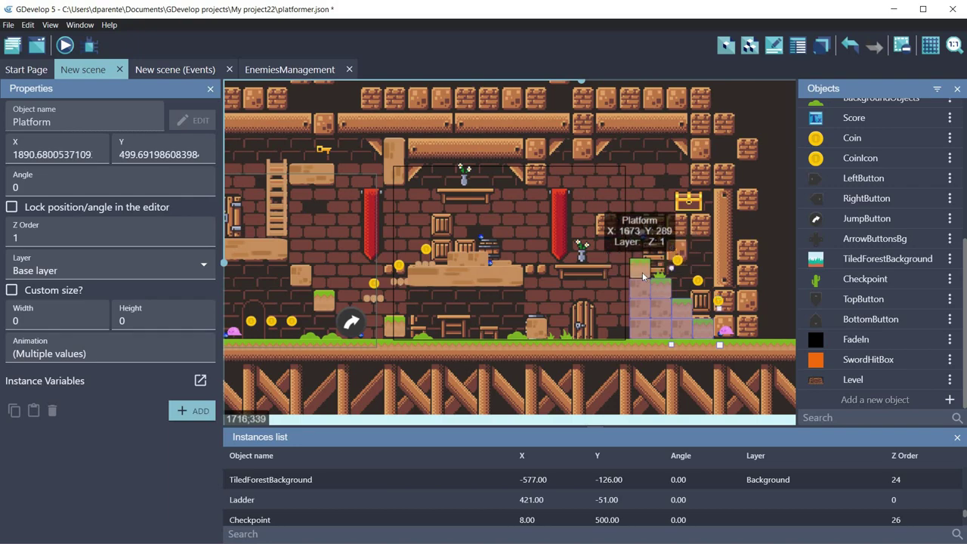
{"action": "right_click", "coordinate": [641, 273]}
{"action": "left_click", "coordinate": [684, 350]}
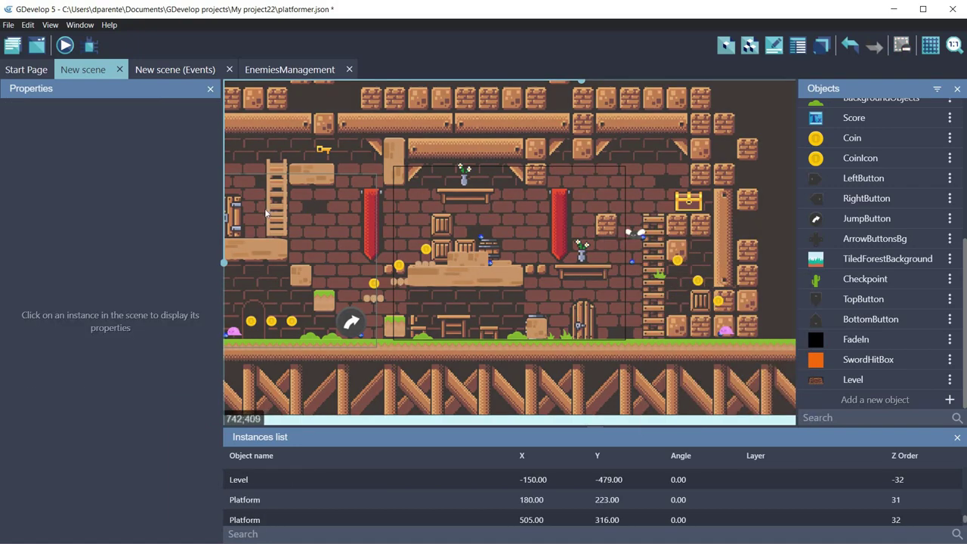
Duplicate the Ladder and fit the copy over the second background ladder at X 1721, Y 133, sized 70 by 399.
{"action": "left_click", "coordinate": [278, 217]}
{"action": "right_click", "coordinate": [280, 214]}
{"action": "left_click", "coordinate": [326, 222]}
{"action": "left_click_drag", "start_coordinate": [284, 212], "coordinate": [658, 295]}
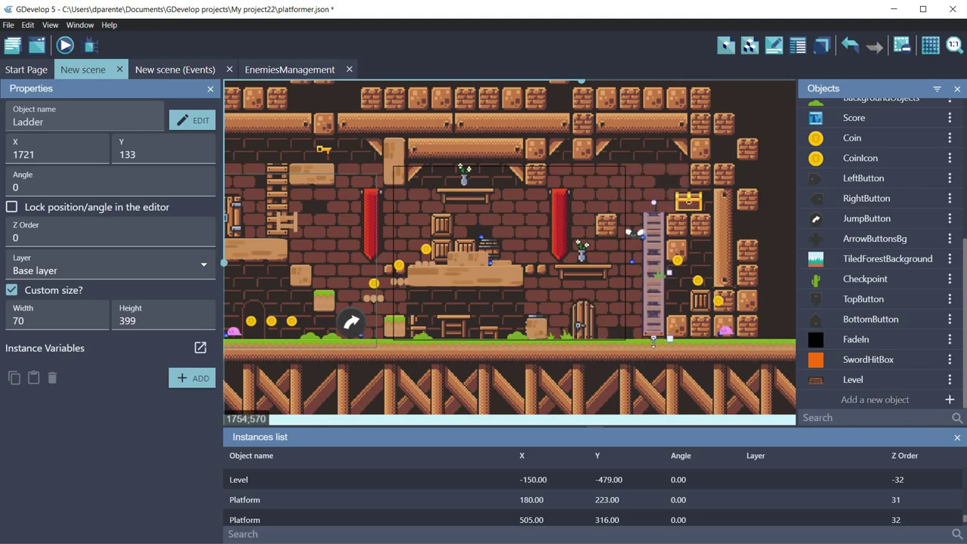
Add a widened Platform instance beside the second ladder's foot at X 1798, Y 489, and another on the crate above at X 1881, Y 404.
{"action": "right_click", "coordinate": [551, 330]}
{"action": "left_click", "coordinate": [590, 335]}
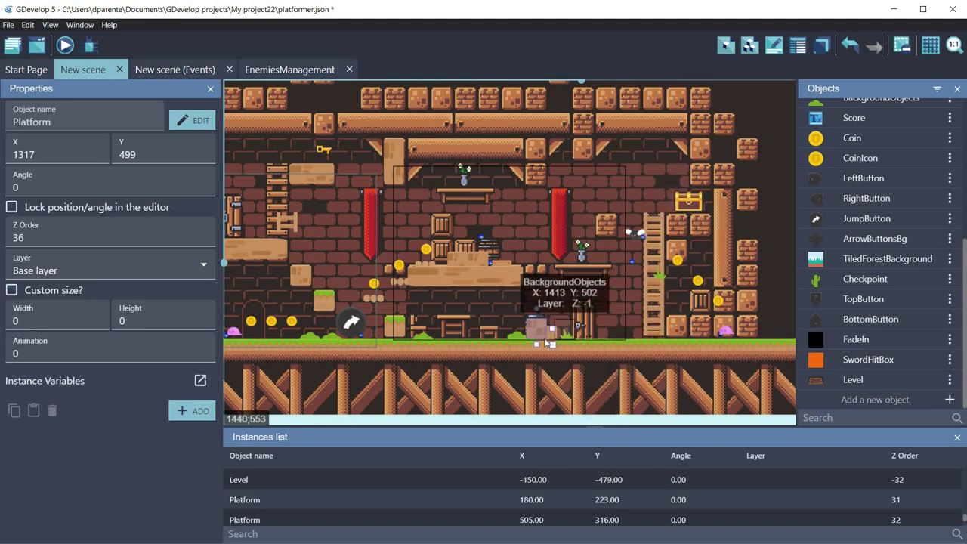
{"action": "left_click_drag", "start_coordinate": [676, 334], "coordinate": [677, 331]}
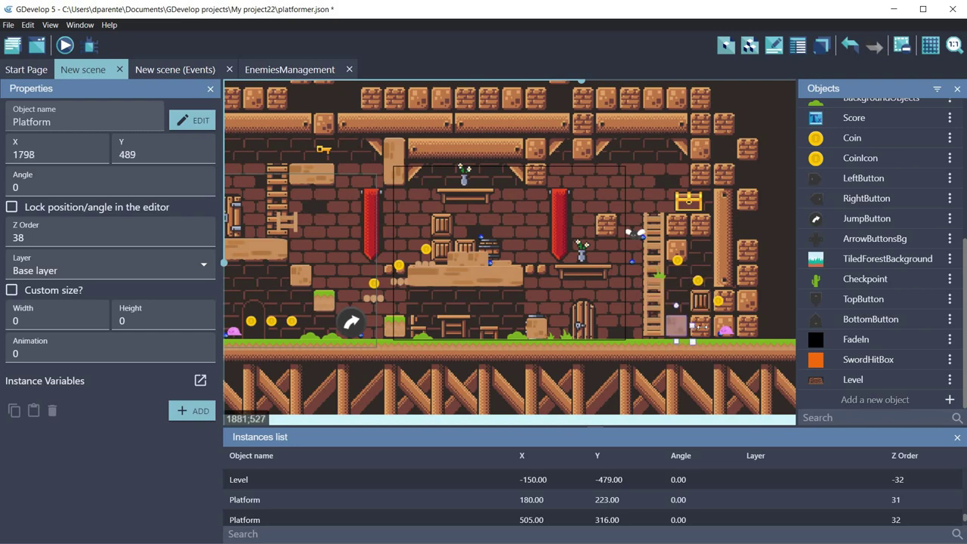
{"action": "right_click", "coordinate": [539, 331]}
{"action": "left_click", "coordinate": [575, 389]}
{"action": "left_click_drag", "start_coordinate": [556, 337], "coordinate": [707, 298]}
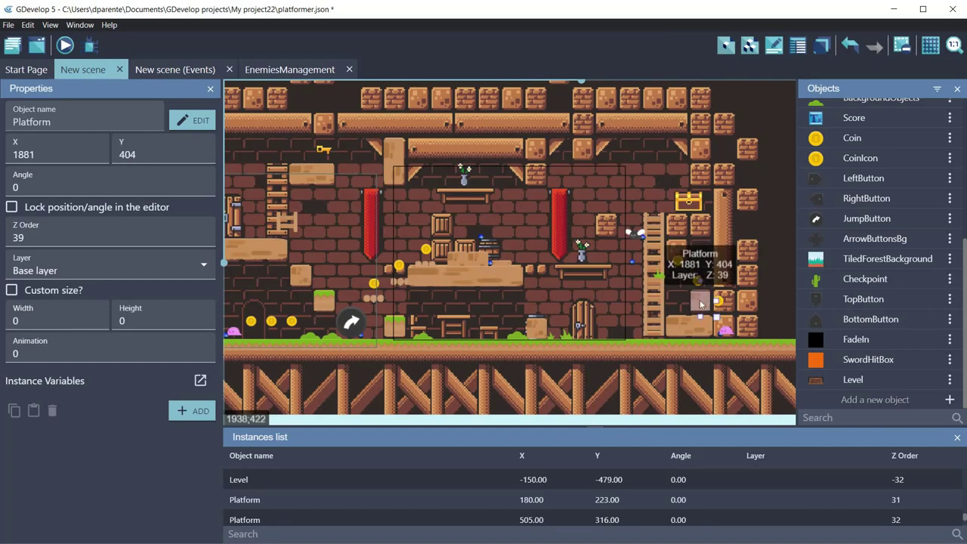
Add a Platform instance over the vertical wooden pillar past the second ladder at X 1959, Y 50, sized about 70 by 513.
{"action": "right_click", "coordinate": [709, 306]}
{"action": "left_click", "coordinate": [714, 312]}
{"action": "left_click_drag", "start_coordinate": [715, 313], "coordinate": [722, 345]}
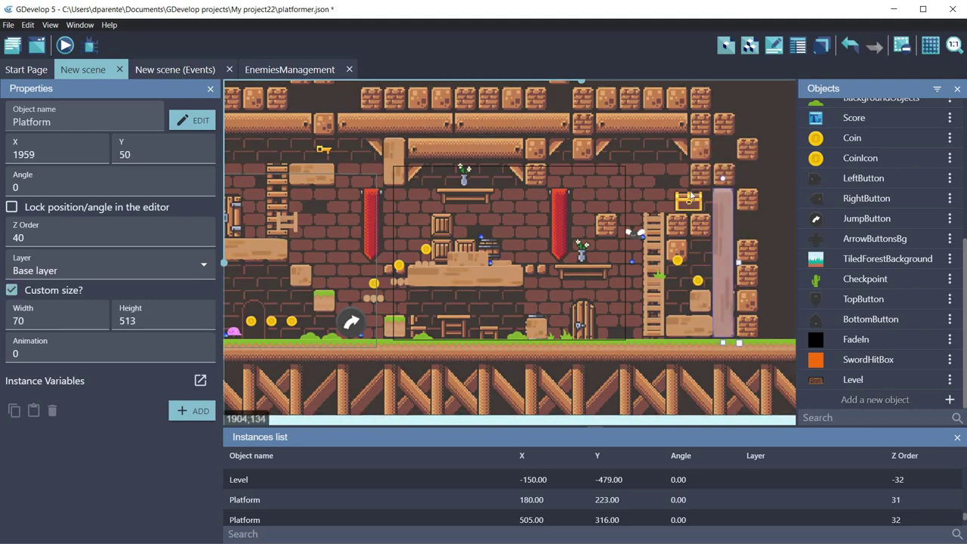
Duplicate the Platform over the barrel and move the copy onto the single floating brick at X 1556, Y 139.
{"action": "left_click", "coordinate": [535, 330]}
{"action": "right_click", "coordinate": [545, 337]}
{"action": "left_click", "coordinate": [554, 340]}
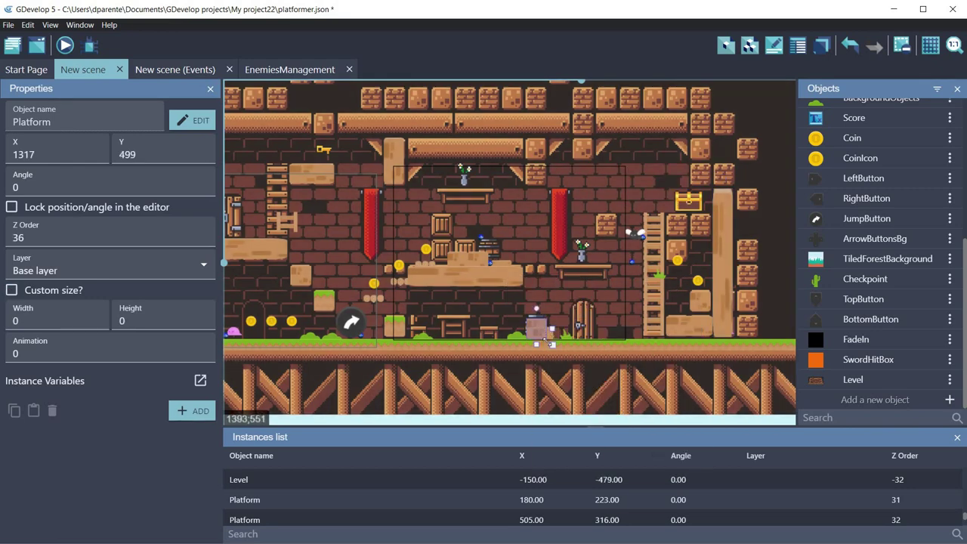
{"action": "left_click_drag", "start_coordinate": [540, 333], "coordinate": [609, 225]}
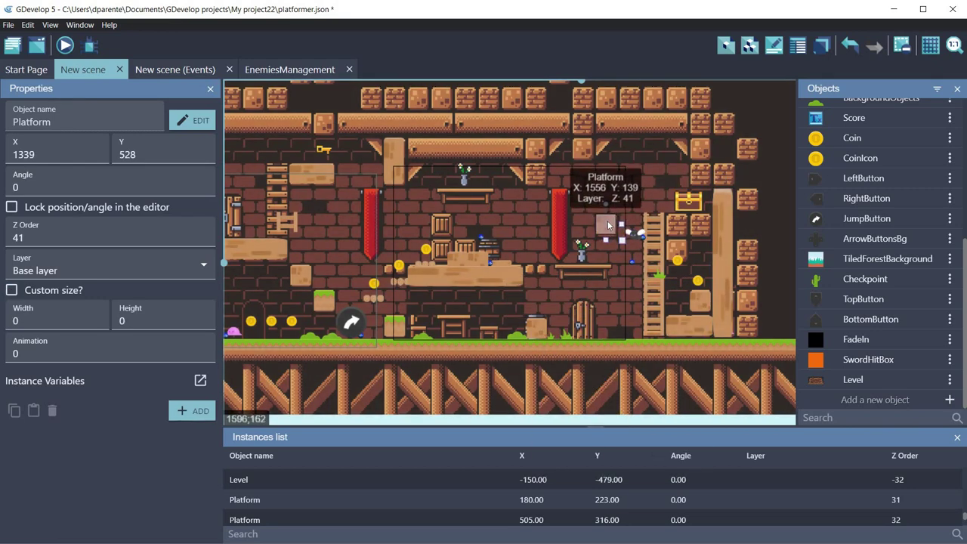
Duplicate the floating Platform and stretch the copy down over the two bricks beside the hanging beam, starting at X 1312, Y -123.
{"action": "right_click", "coordinate": [604, 226]}
{"action": "left_click", "coordinate": [614, 234]}
{"action": "left_click_drag", "start_coordinate": [614, 237], "coordinate": [535, 154]}
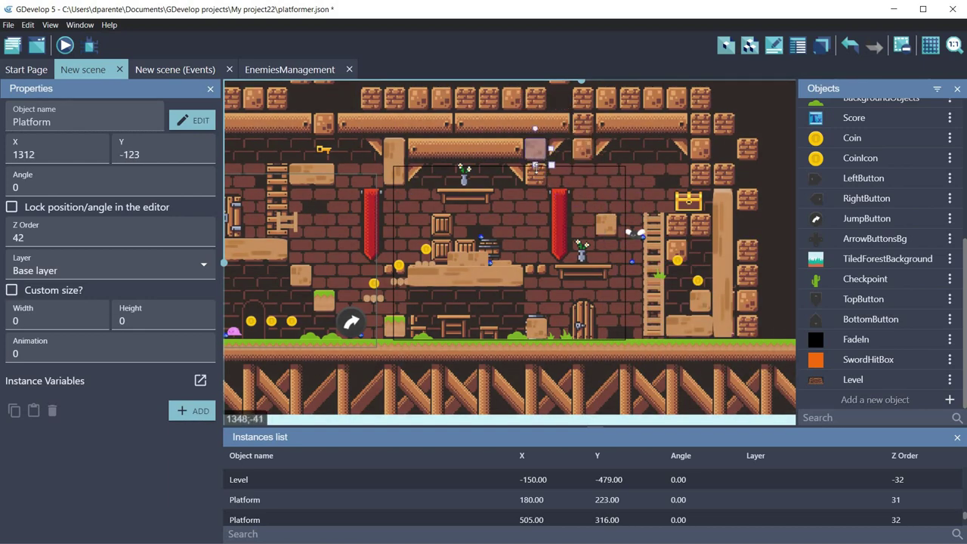
{"action": "left_click_drag", "start_coordinate": [536, 192], "coordinate": [535, 192]}
Add a Platform instance over the horizontal beam between the two upright blocks at X 908, Y -126, about 400 by 70.
{"action": "right_click", "coordinate": [606, 226]}
{"action": "left_click", "coordinate": [616, 237]}
{"action": "left_click_drag", "start_coordinate": [614, 240], "coordinate": [425, 163], "text": "ctrl"}
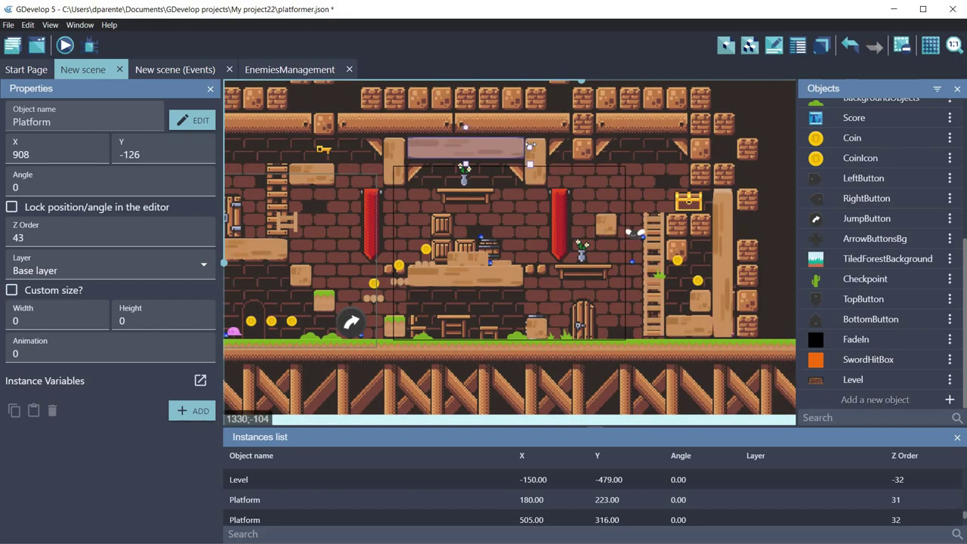
Add a 70 high Platform instance at X 97, Y -211 and stretch it along the whole ceiling beam.
{"action": "right_click", "coordinate": [618, 230]}
{"action": "left_click", "coordinate": [642, 237]}
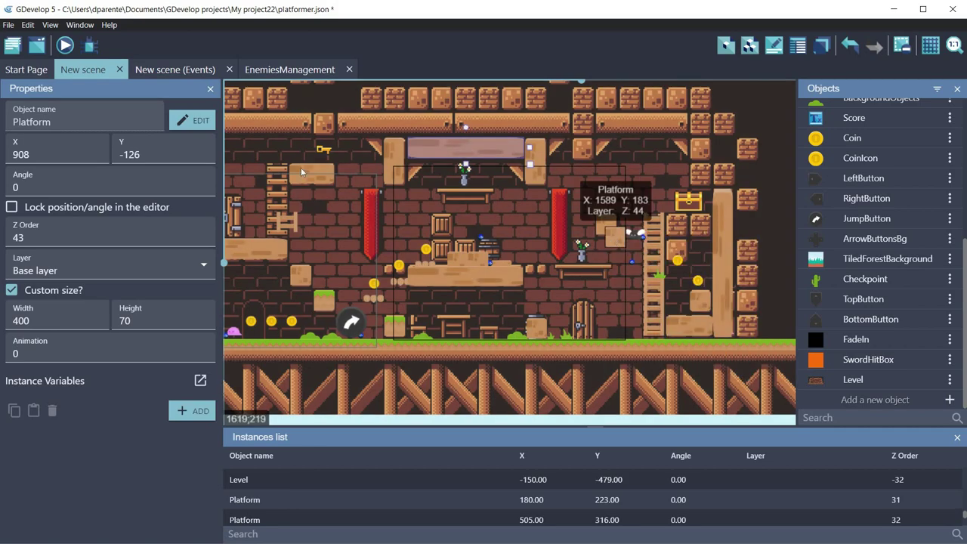
{"action": "middle_click_drag", "start_coordinate": [342, 263], "coordinate": [582, 319]}
{"action": "left_click_drag", "start_coordinate": [510, 208], "coordinate": [769, 179]}
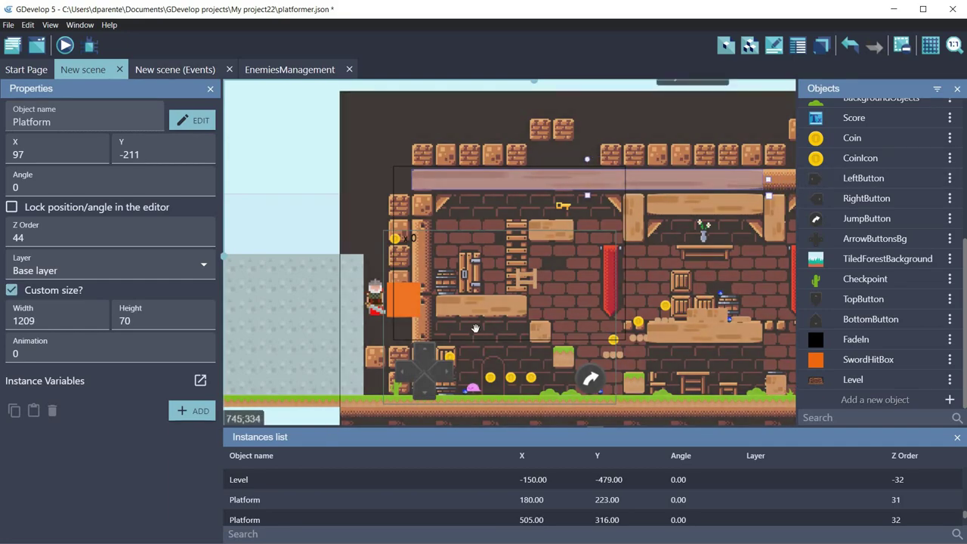
{"action": "middle_click_drag", "start_coordinate": [515, 328], "coordinate": [395, 338]}
{"action": "left_click", "coordinate": [505, 191]}
{"action": "left_click_drag", "start_coordinate": [528, 191], "coordinate": [720, 188]}
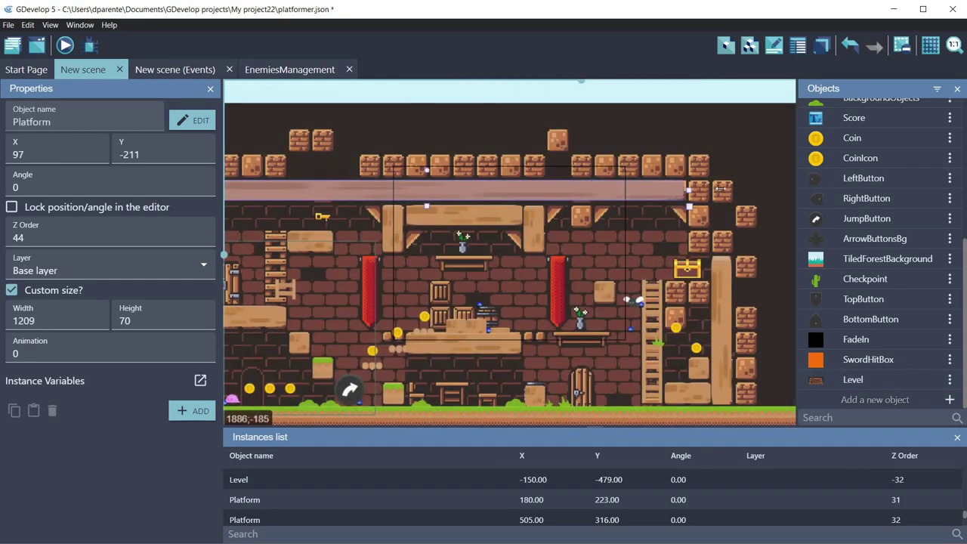
Add a Platform instance over the brick cluster above the treasure chest at X 1878, Y -125, about 162 by 167.
{"action": "left_click", "coordinate": [604, 292]}
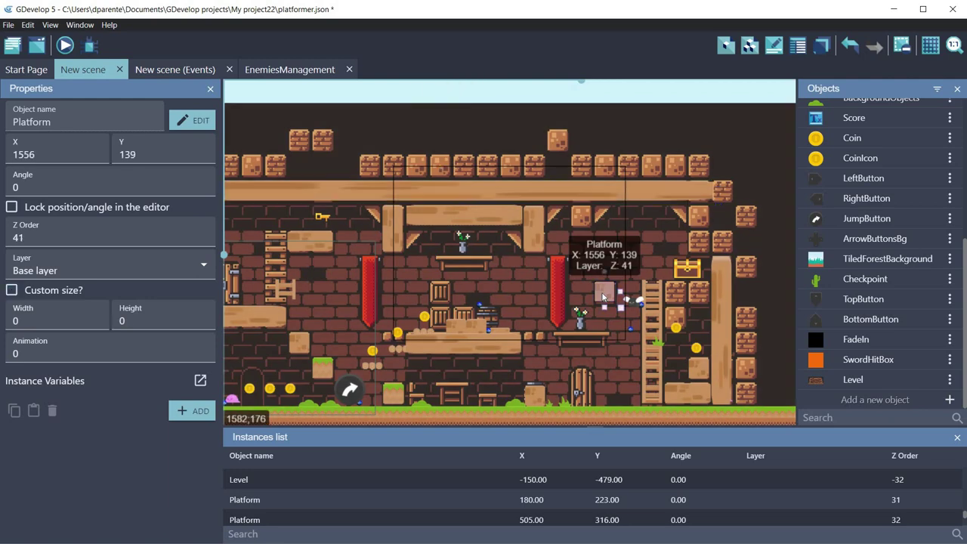
{"action": "left_click", "coordinate": [642, 285]}
{"action": "left_click", "coordinate": [611, 297]}
{"action": "left_click_drag", "start_coordinate": [616, 306], "coordinate": [738, 229]}
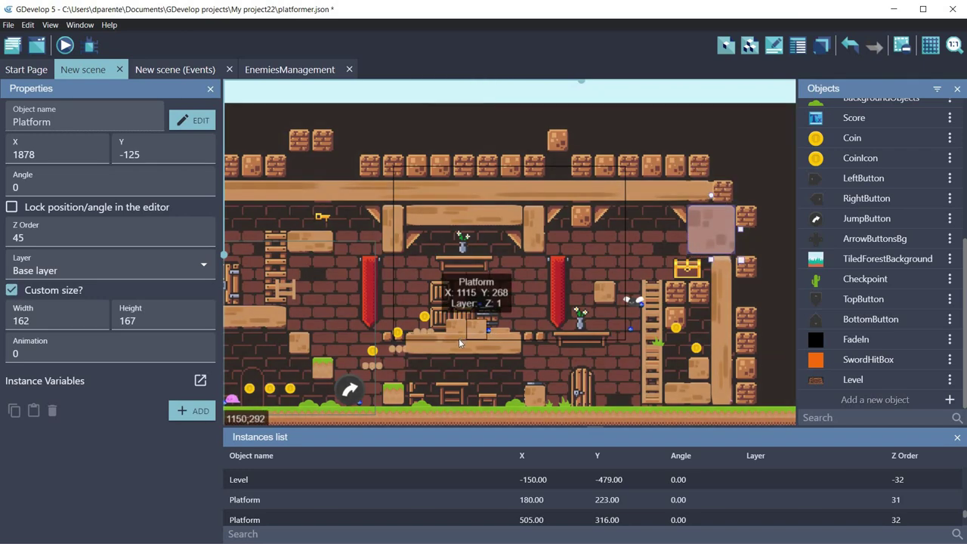
Delete the Platform instance covering the ground-level barrel at X 1317, Y 499.
{"action": "left_click", "coordinate": [534, 400]}
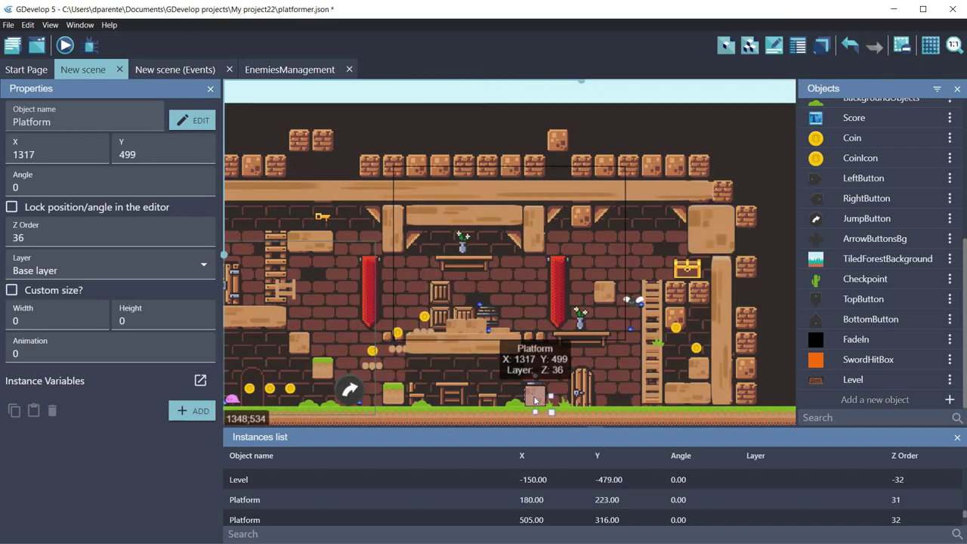
{"action": "right_click", "coordinate": [535, 399]}
{"action": "left_click", "coordinate": [575, 475]}
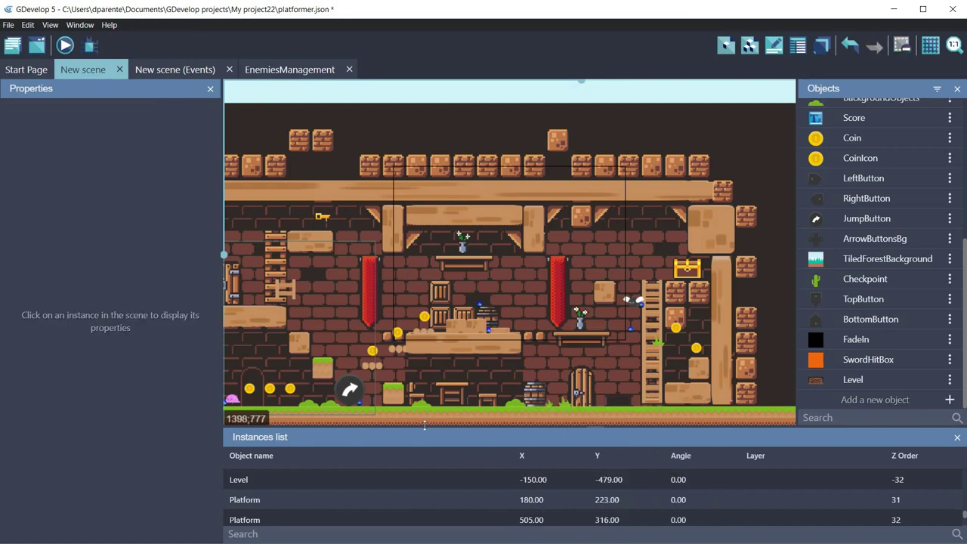
In the scene-start event, paste copies of the Hide SwordHitBox action and retarget the first copy to Platform.
{"action": "left_click", "coordinate": [162, 70]}
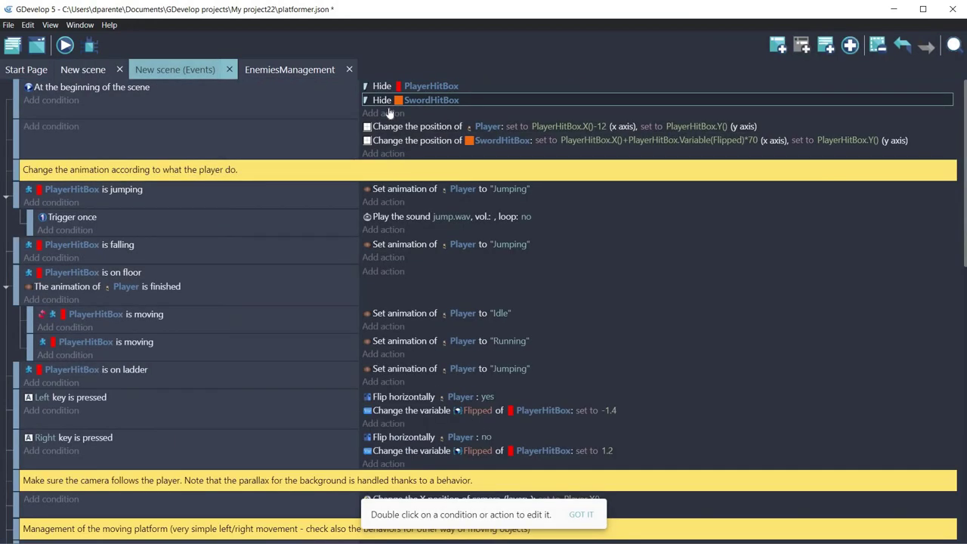
{"action": "right_click", "coordinate": [384, 102]}
{"action": "left_click", "coordinate": [408, 107]}
{"action": "key", "text": "ctrl+v"}
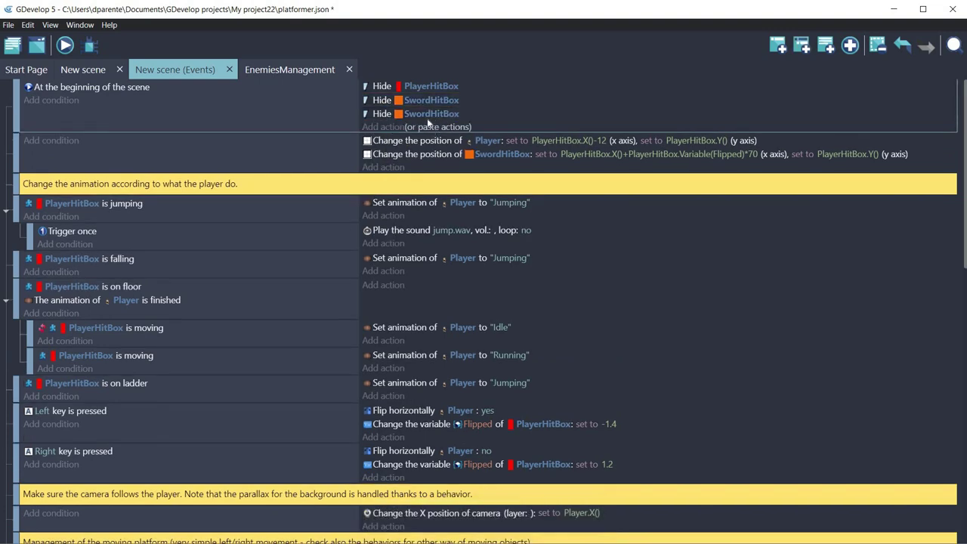
{"action": "double_click", "coordinate": [428, 113]}
{"action": "left_click", "coordinate": [76, 126]}
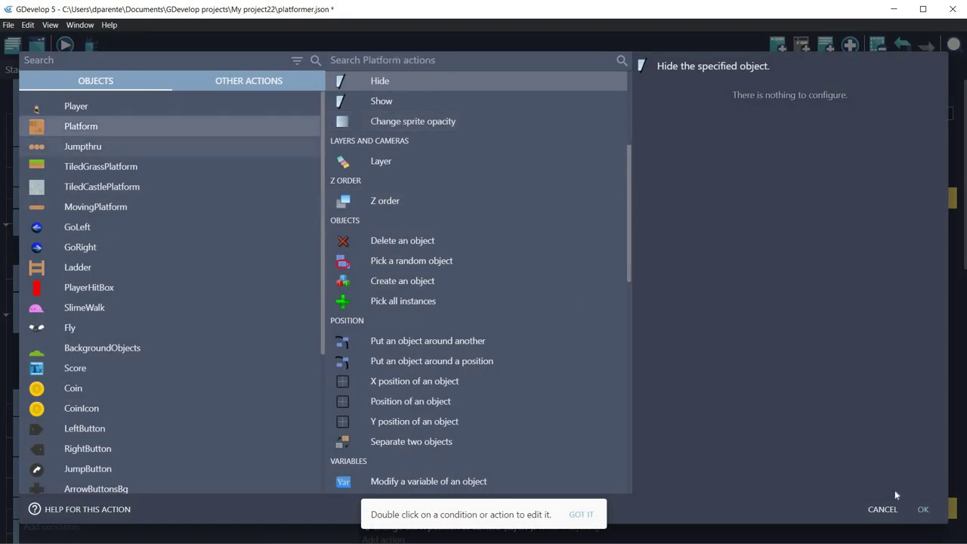
{"action": "left_click", "coordinate": [923, 509]}
Retarget the remaining duplicate Hide SwordHitBox action in the scene-start event to Ladder.
{"action": "double_click", "coordinate": [436, 124]}
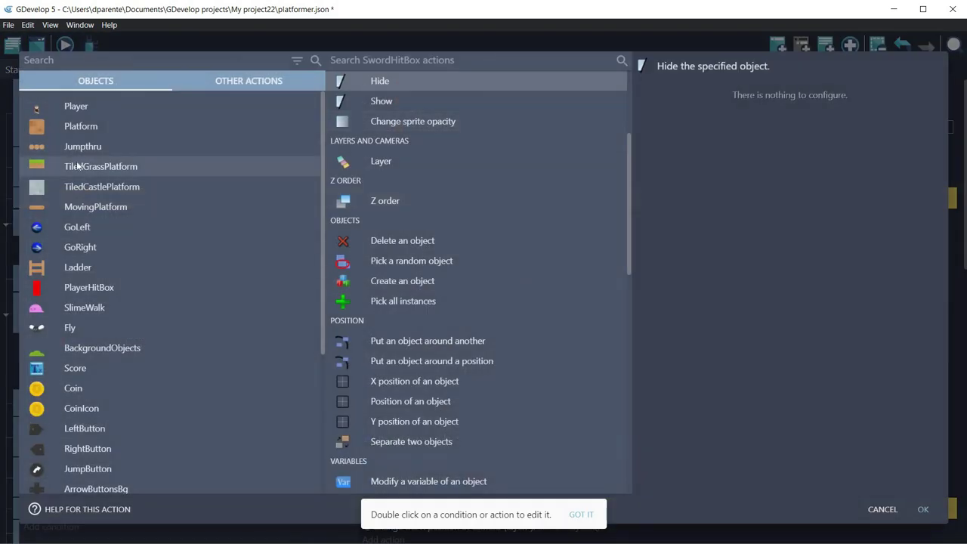
{"action": "left_click", "coordinate": [68, 267]}
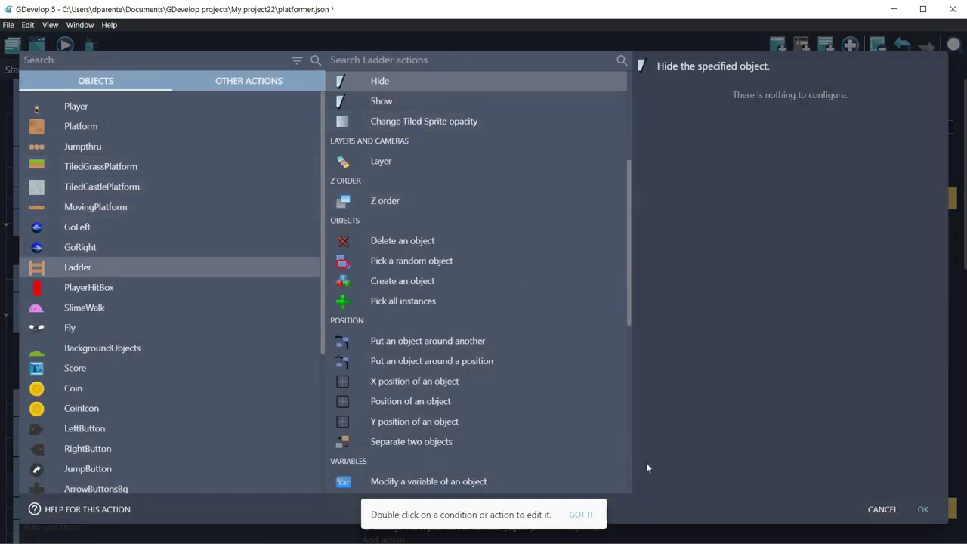
{"action": "left_click", "coordinate": [923, 510]}
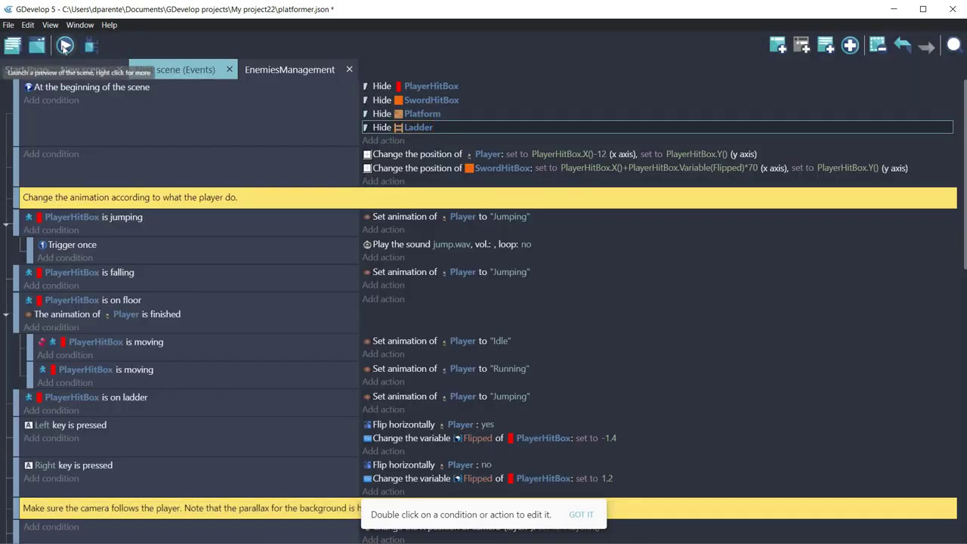
Preview the scene and run the player through the castle, jumping across the brick ledges and stepped log platforms to the ground-level door.
{"action": "left_click", "coordinate": [65, 47]}
{"action": "key", "text": "Right"}
{"action": "key", "text": "Right"}
{"action": "key", "text": "Left"}
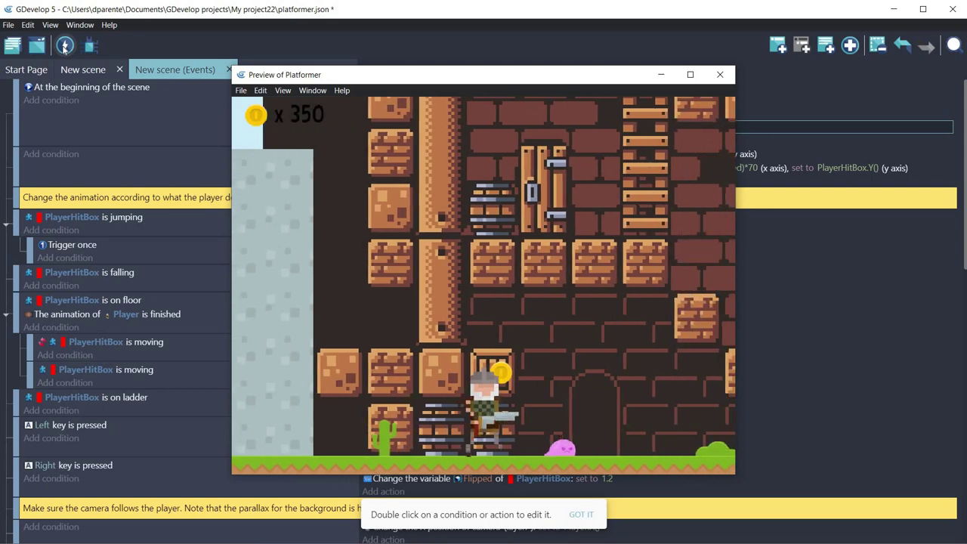
{"action": "key", "text": "Right"}
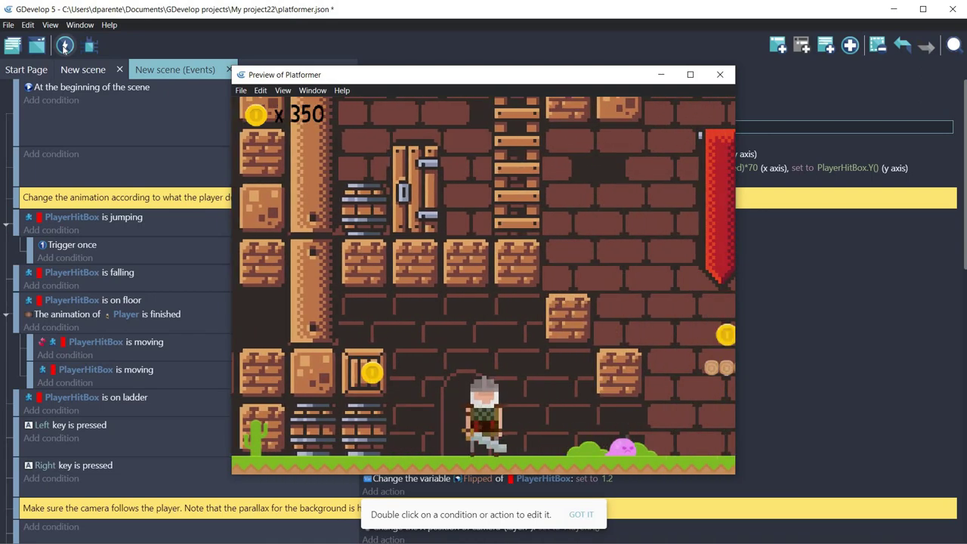
{"action": "key", "text": "Right"}
{"action": "key", "text": "Right"}
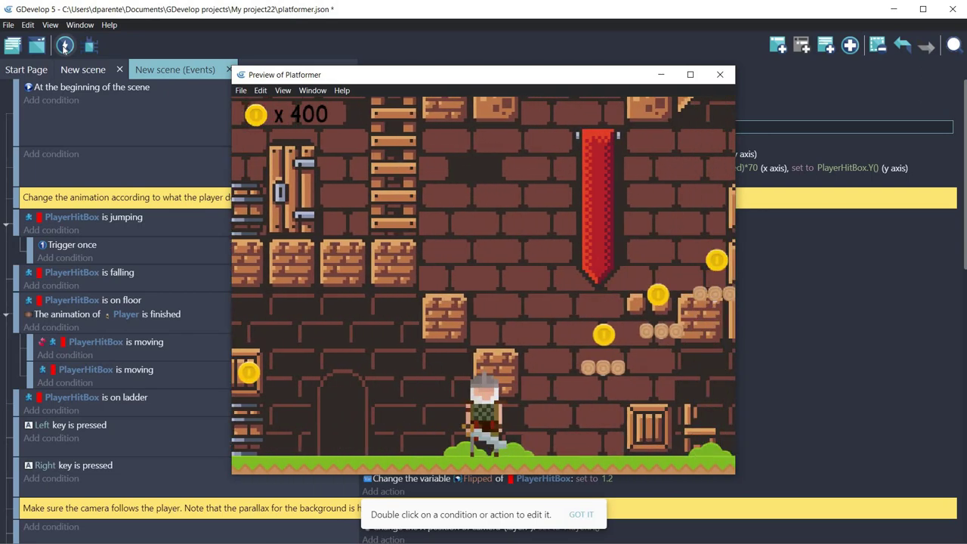
{"action": "key", "text": "space"}
{"action": "key", "text": "Left"}
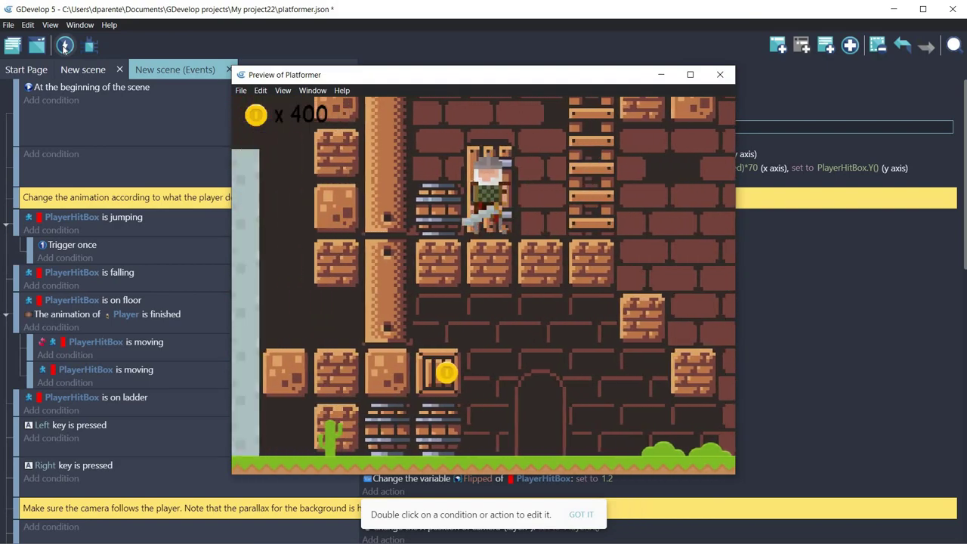
{"action": "key", "text": "Right"}
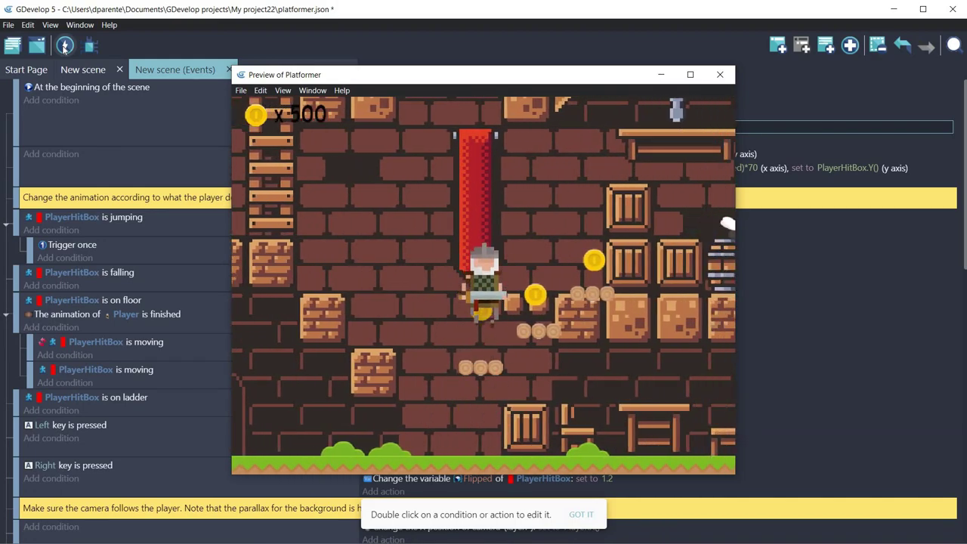
{"action": "key", "text": "Right"}
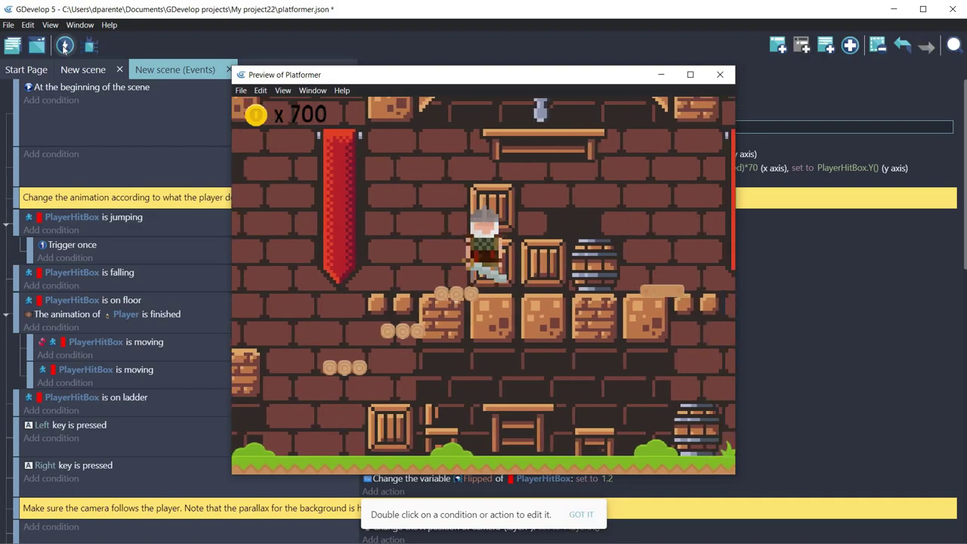
{"action": "key", "text": "Right"}
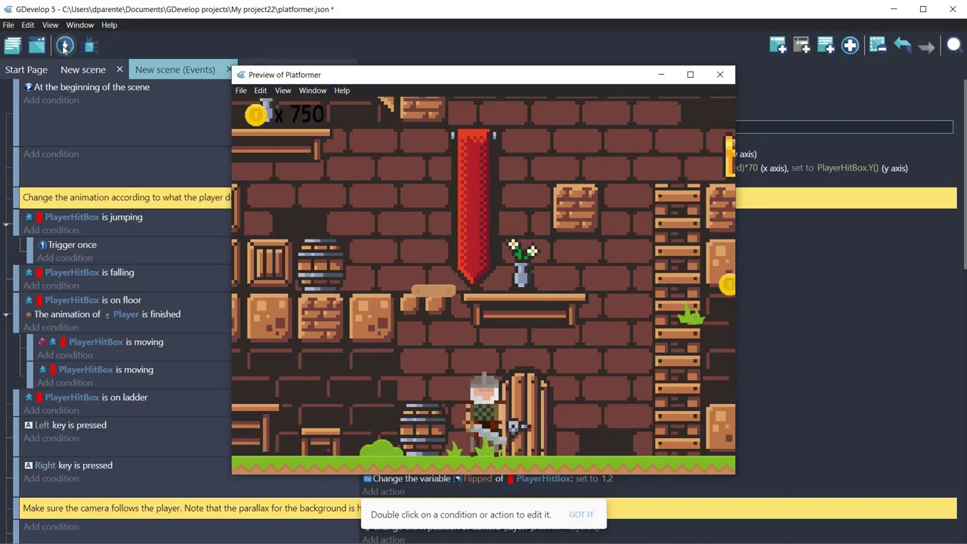
Test climbing the ladder beside the treasure chest, run back towards the first ladder, and close the preview.
{"action": "key", "text": "Right"}
{"action": "key", "text": "space"}
{"action": "key", "text": "Left"}
{"action": "key", "text": "Up"}
{"action": "key", "text": "Up"}
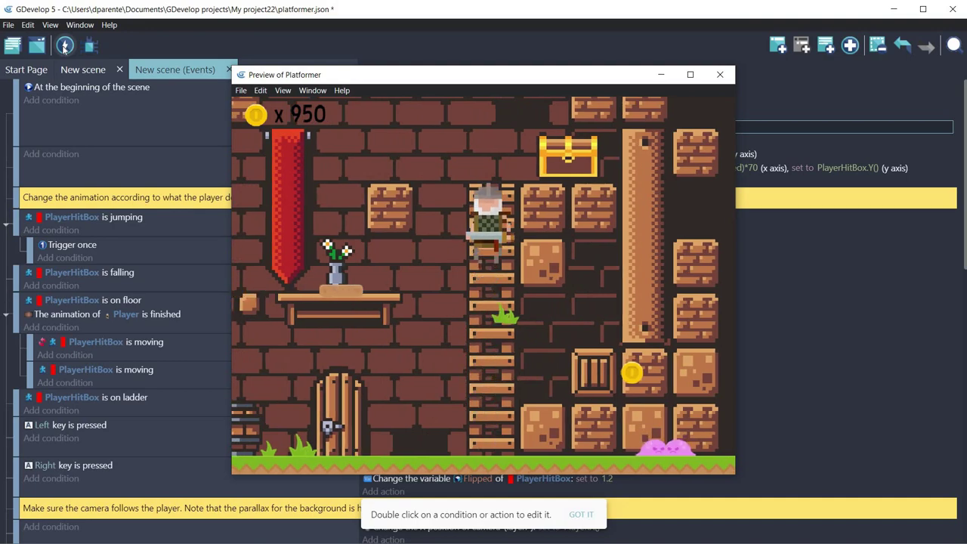
{"action": "key", "text": "Right"}
{"action": "key", "text": "Left"}
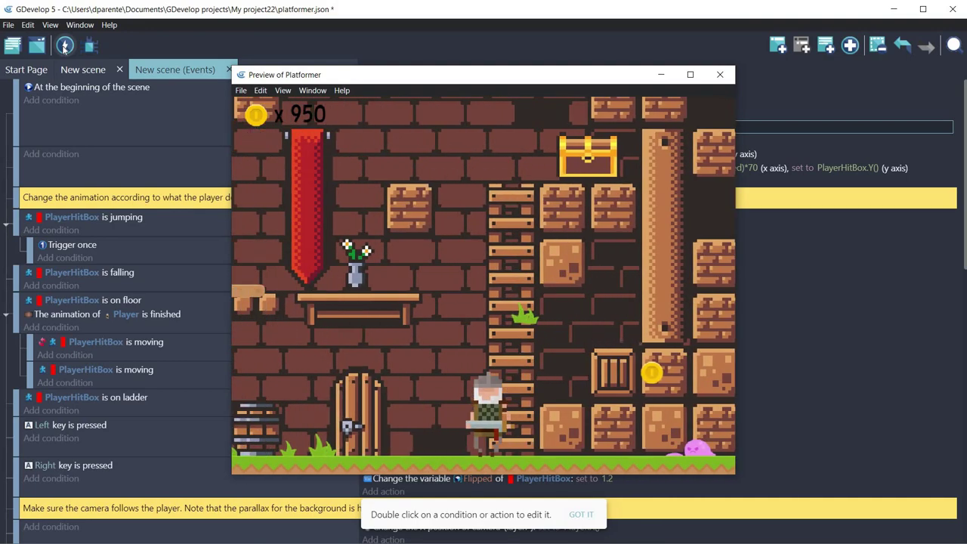
{"action": "key", "text": "Left"}
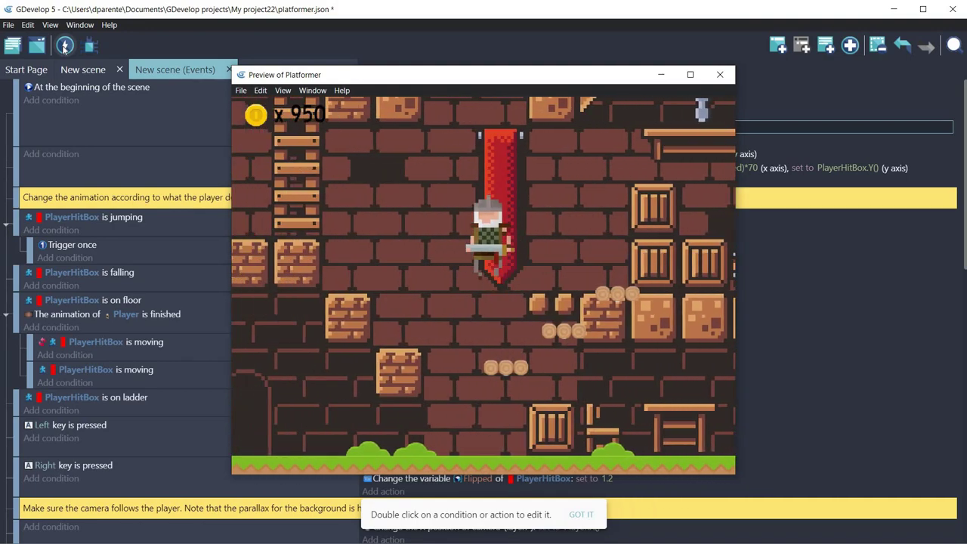
{"action": "key", "text": "Left"}
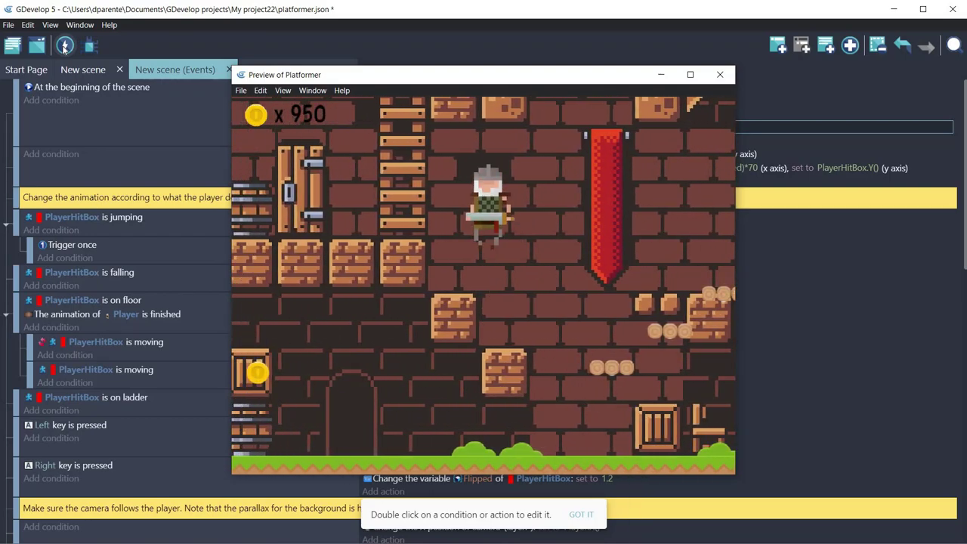
{"action": "left_click", "coordinate": [719, 75]}
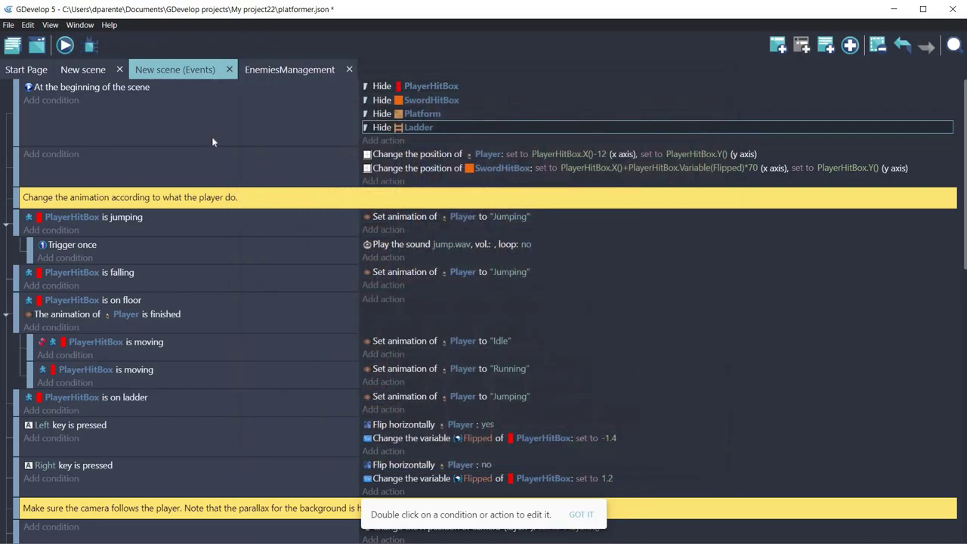
Check the Platform behavior settings of the Jumpthru object in the scene editor without changing them.
{"action": "left_click", "coordinate": [82, 70]}
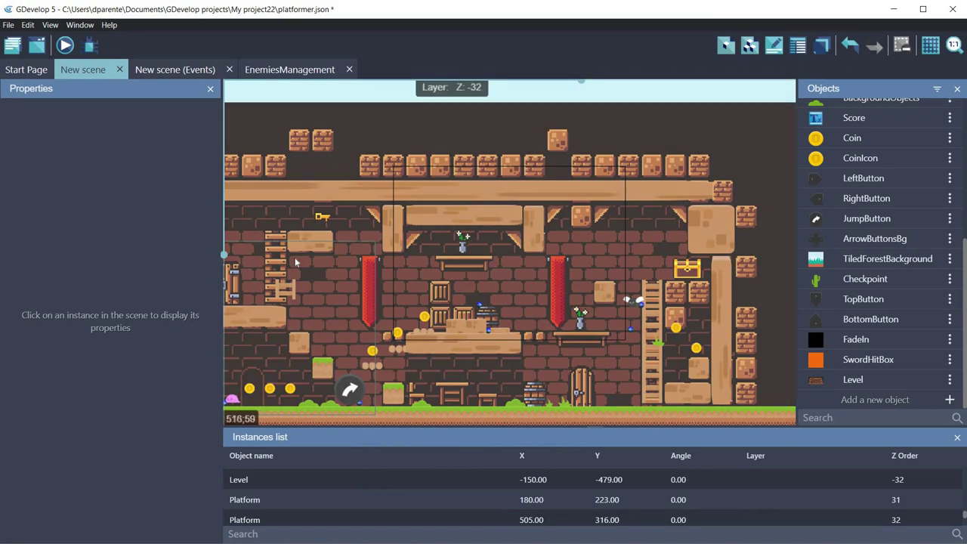
{"action": "left_click", "coordinate": [294, 258]}
{"action": "middle_click_drag", "start_coordinate": [320, 266], "coordinate": [480, 293]}
{"action": "scroll", "coordinate": [480, 293], "scroll_direction": "up", "scroll_amount": 3}
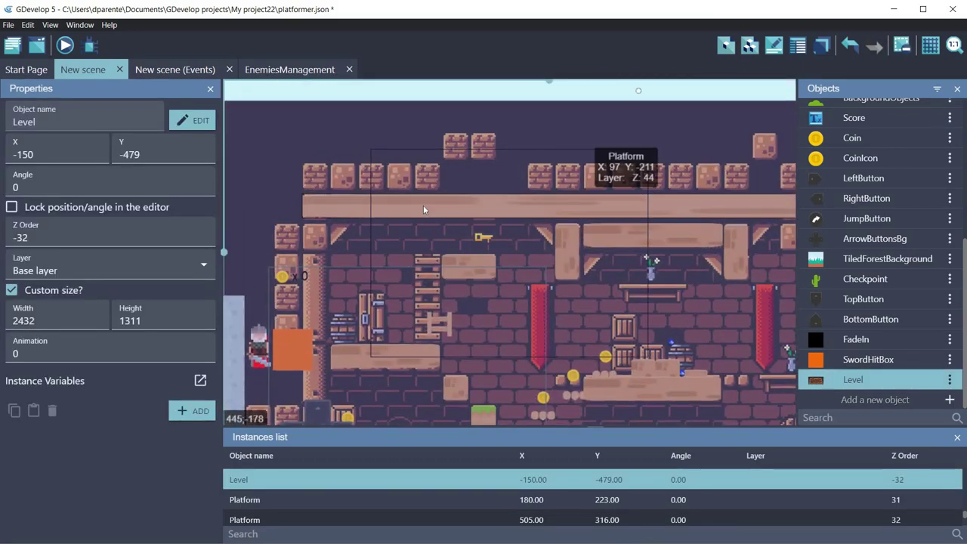
{"action": "left_click", "coordinate": [424, 205]}
{"action": "left_click", "coordinate": [547, 418]}
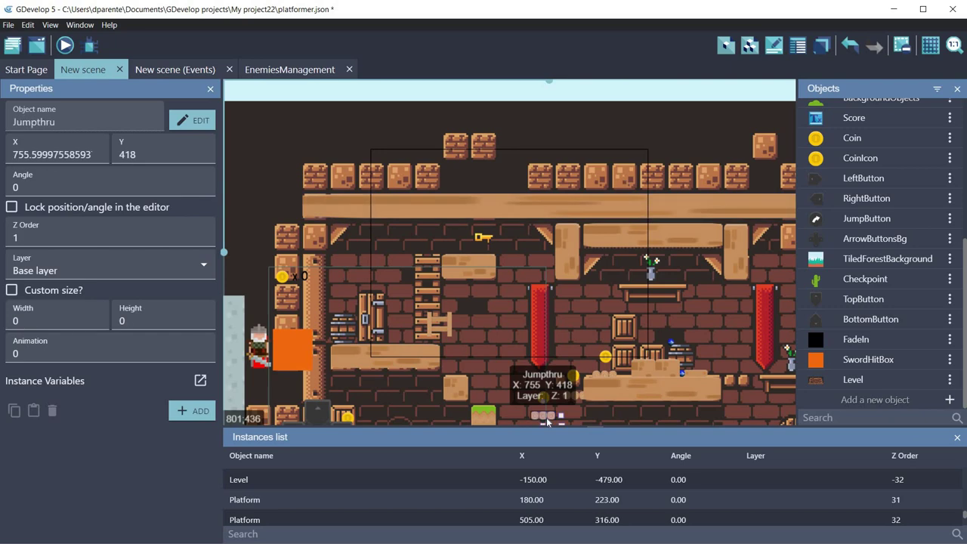
{"action": "double_click", "coordinate": [547, 422]}
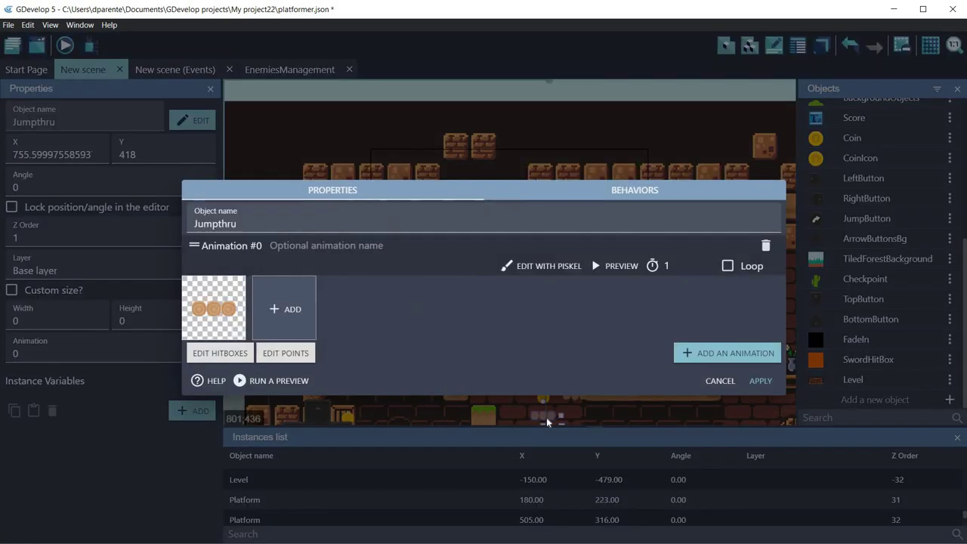
{"action": "left_click", "coordinate": [652, 191]}
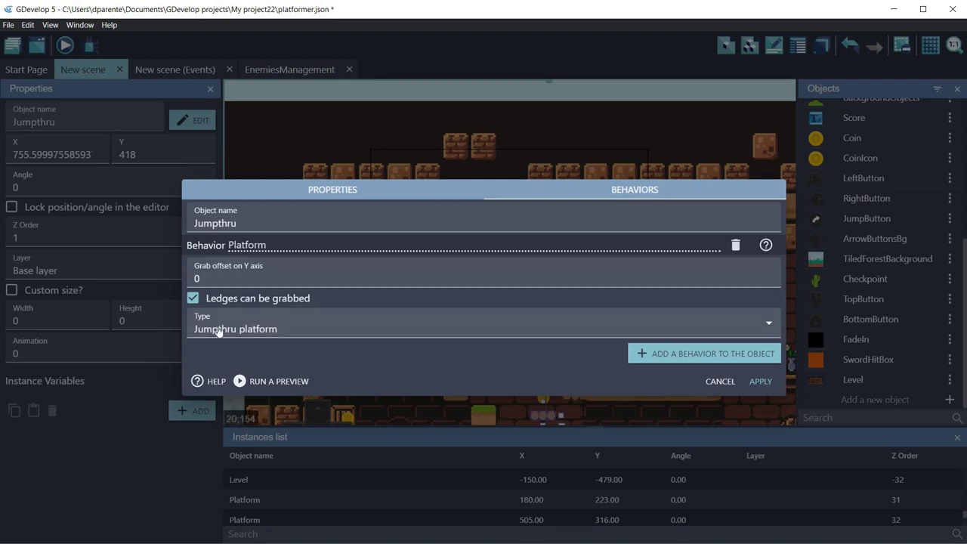
{"action": "left_click", "coordinate": [711, 382]}
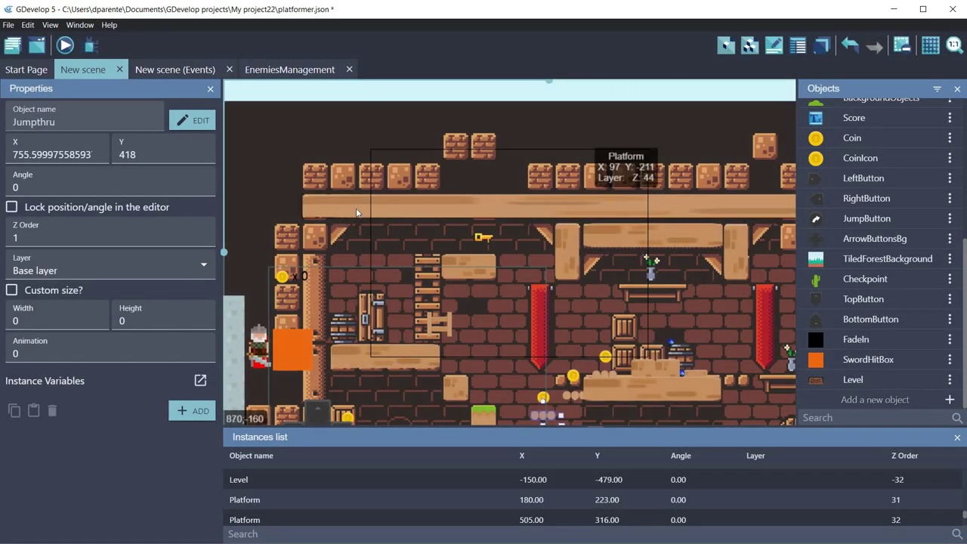
Set the Platform object's Platform behavior type to Jumpthru platform and apply the change.
{"action": "double_click", "coordinate": [352, 210]}
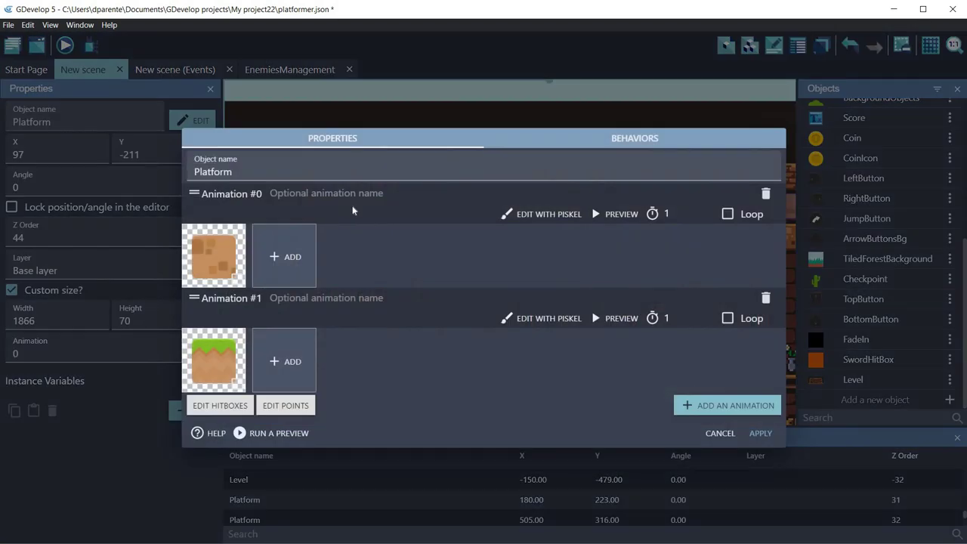
{"action": "left_click", "coordinate": [619, 145]}
{"action": "left_click", "coordinate": [230, 328]}
{"action": "left_click", "coordinate": [232, 358]}
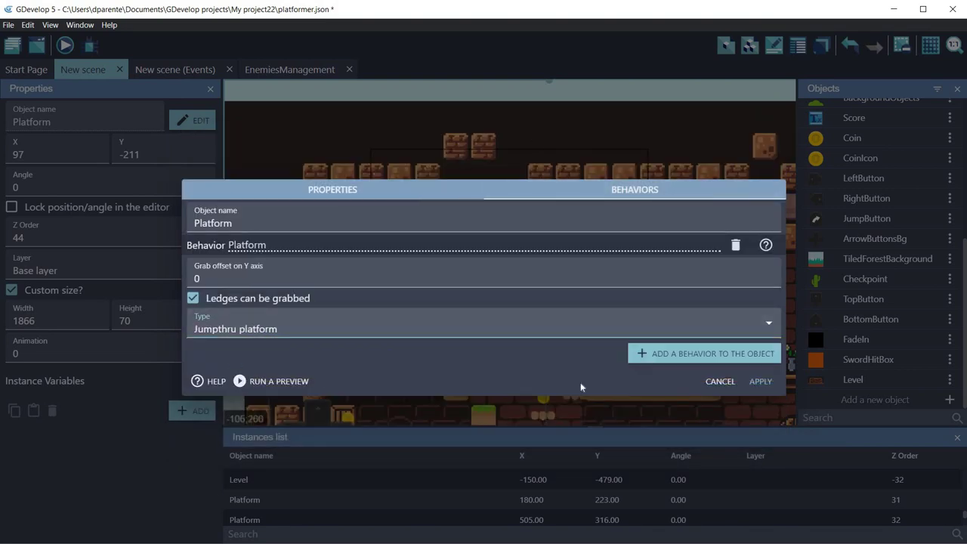
{"action": "left_click", "coordinate": [762, 382]}
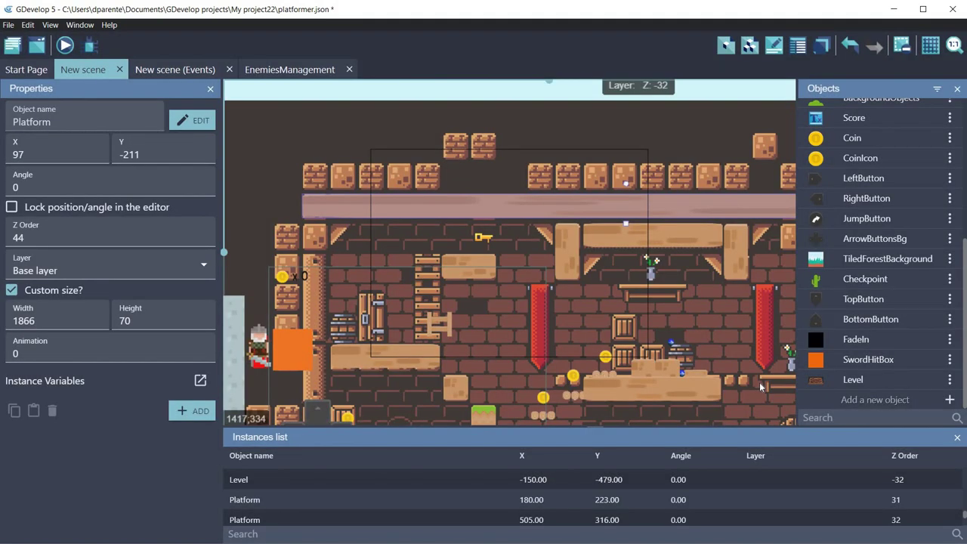
Preview the scene, test jumping up through the platforms and climbing the first ladder, and close the preview.
{"action": "left_click", "coordinate": [66, 46]}
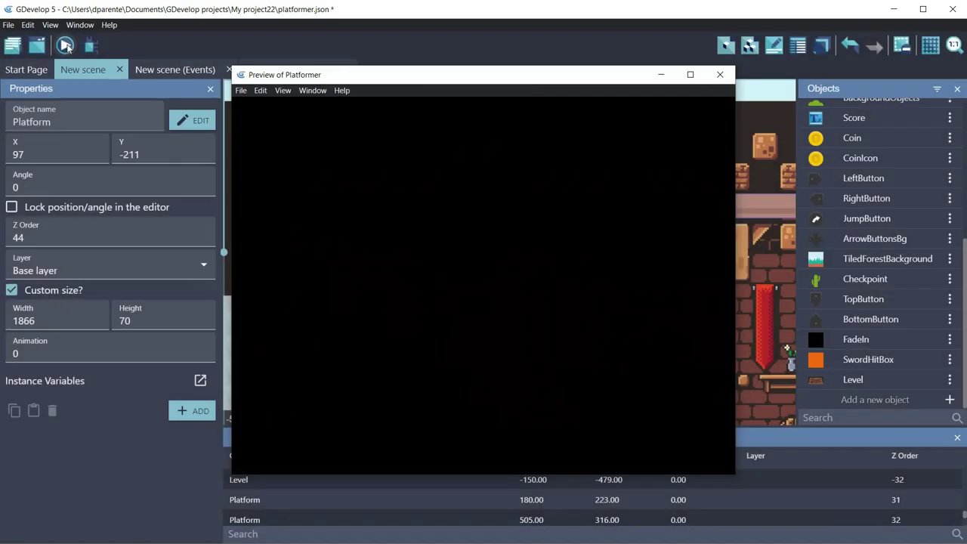
{"action": "key", "text": "Right"}
{"action": "key", "text": "Left"}
{"action": "key", "text": "space"}
{"action": "key", "text": "space"}
{"action": "key", "text": "Right"}
{"action": "key", "text": "Up"}
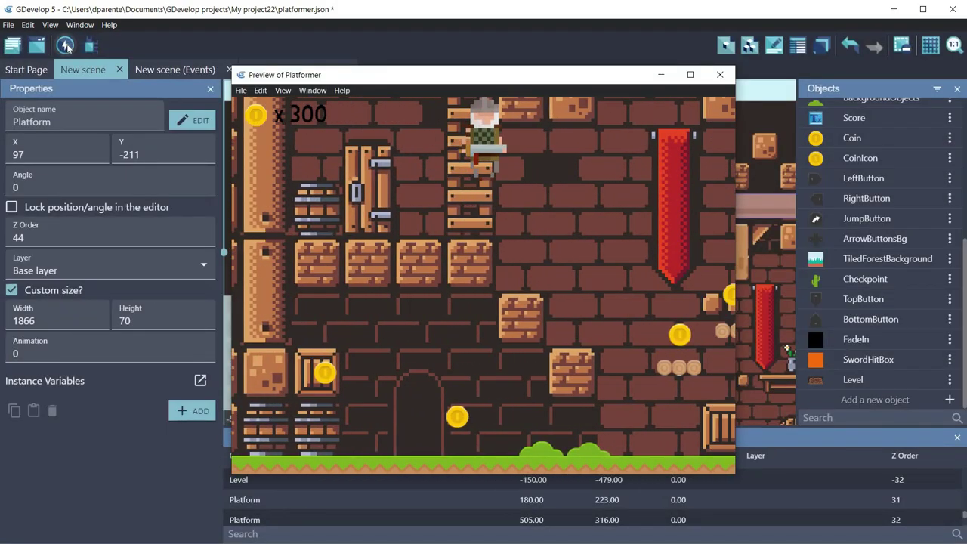
{"action": "key", "text": "Left"}
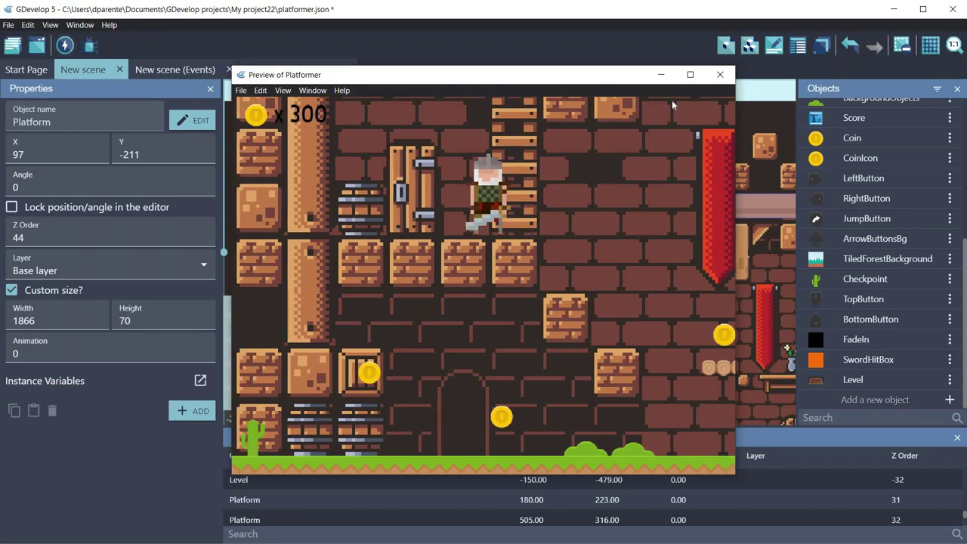
{"action": "left_click", "coordinate": [720, 74]}
Inspect the Ladder instance beside the upper wooden door and the TiledGrassPlatform along the castle floor.
{"action": "mouse_move", "coordinate": [420, 330]}
{"action": "left_mouse_down"}
{"action": "mouse_move", "coordinate": [424, 273]}
{"action": "mouse_move", "coordinate": [422, 345]}
{"action": "left_mouse_up"}
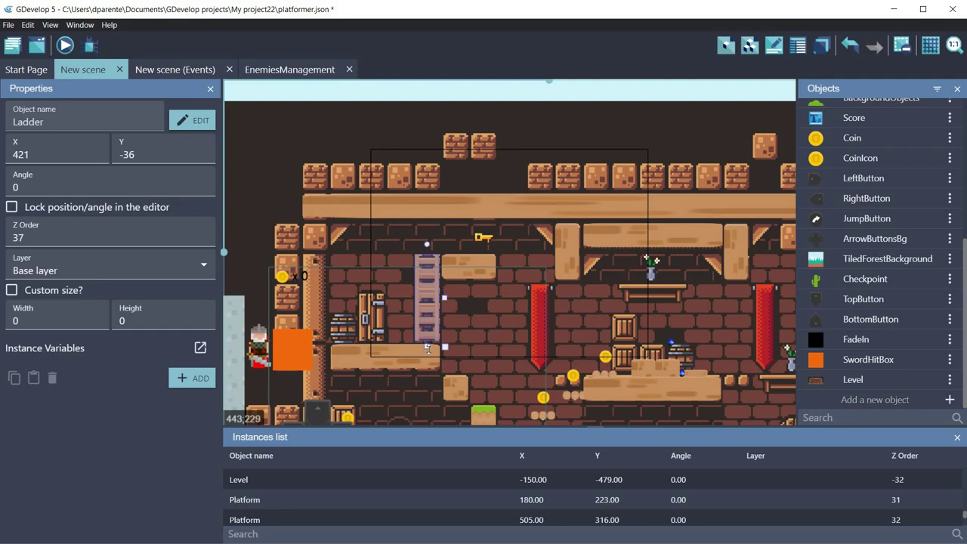
{"action": "middle_click_drag", "start_coordinate": [580, 385], "coordinate": [450, 249]}
{"action": "middle_click_drag", "start_coordinate": [610, 291], "coordinate": [486, 289]}
{"action": "scroll", "coordinate": [308, 312], "scroll_direction": "left", "scroll_amount": 5}
{"action": "scroll", "coordinate": [309, 311], "scroll_direction": "down", "scroll_amount": 1}
{"action": "left_click", "coordinate": [329, 305]}
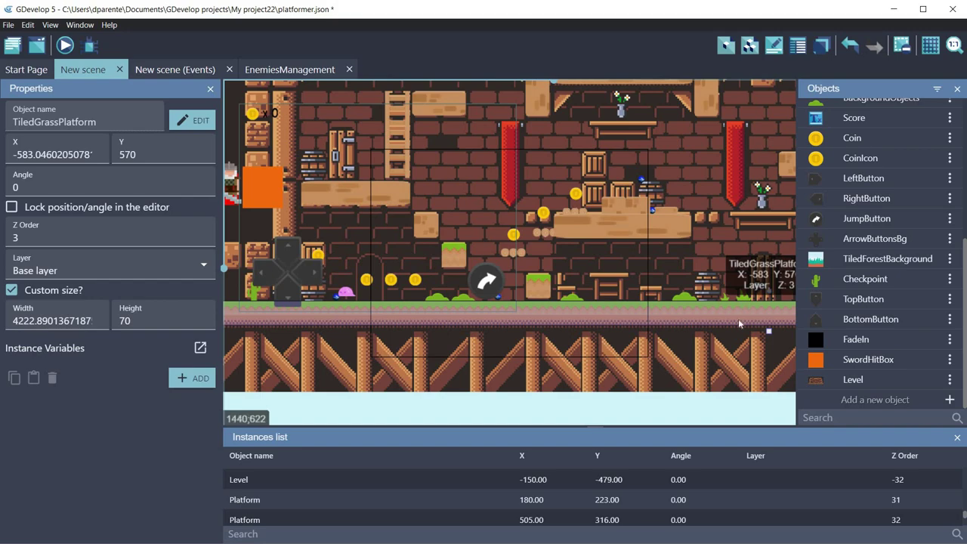
Duplicate the Hide Ladder action in the scene-start event and retarget the copy to TiledGrassPlatform.
{"action": "left_click", "coordinate": [292, 70]}
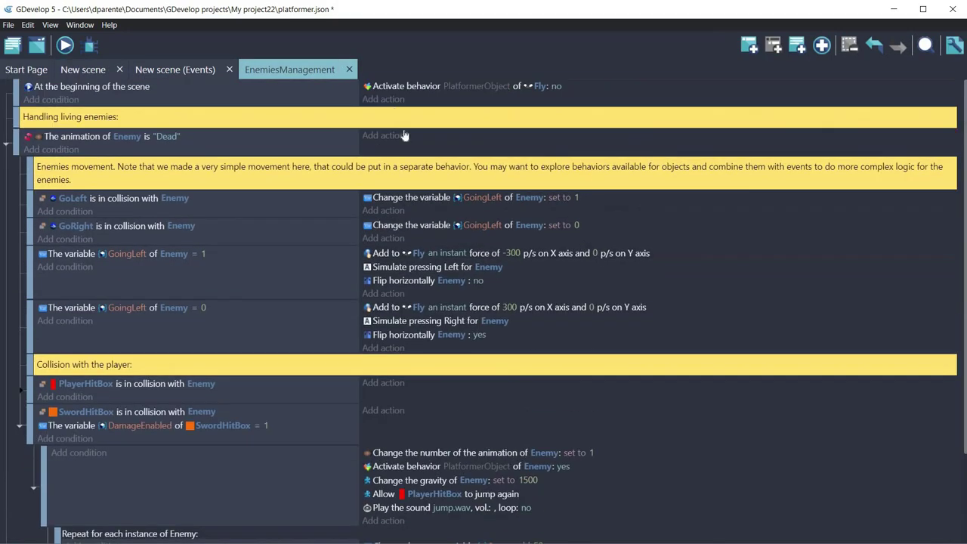
{"action": "left_click", "coordinate": [162, 70]}
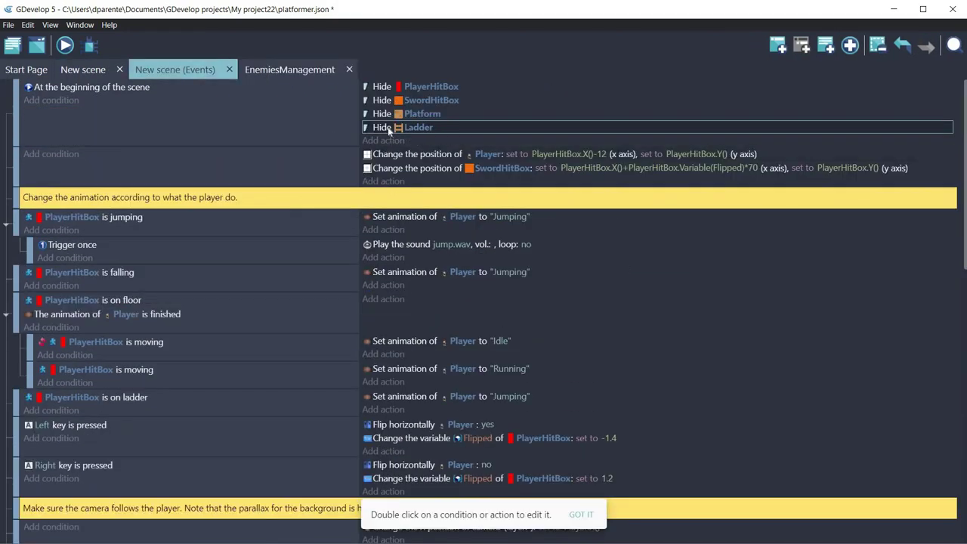
{"action": "right_click", "coordinate": [379, 128]}
{"action": "left_click", "coordinate": [391, 136]}
{"action": "left_click", "coordinate": [430, 141]}
{"action": "left_click", "coordinate": [414, 144]}
{"action": "double_click", "coordinate": [414, 144]}
{"action": "left_click", "coordinate": [93, 167]}
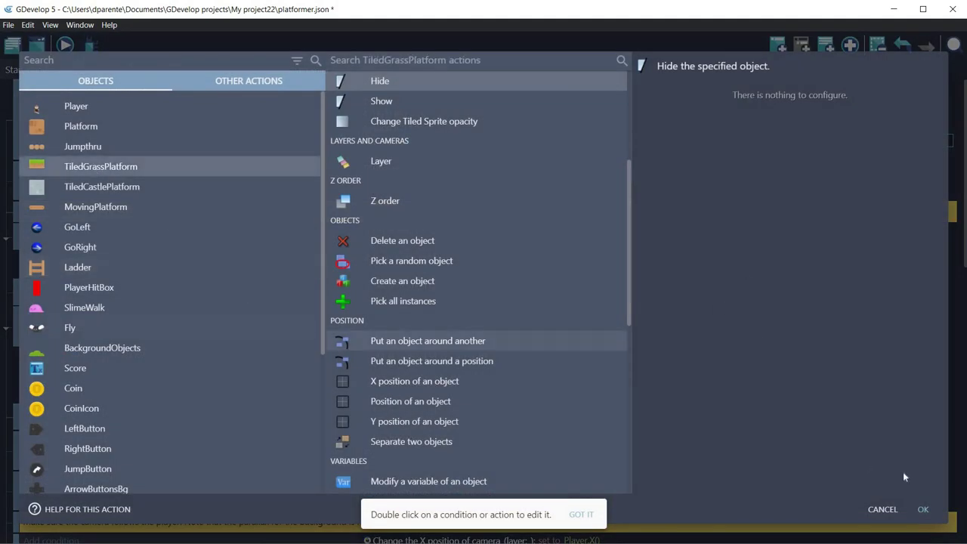
{"action": "left_click", "coordinate": [923, 509]}
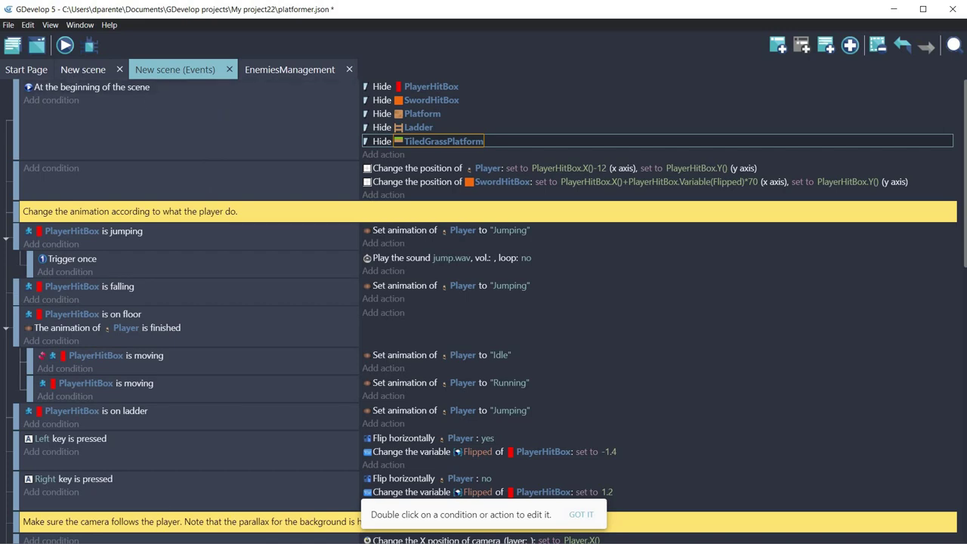
Delete the cactus and several decorative bushes and grass tufts along the castle's ground level from the scene.
{"action": "left_click", "coordinate": [83, 69]}
{"action": "left_click", "coordinate": [296, 286]}
{"action": "key", "text": "Delete"}
{"action": "left_click", "coordinate": [450, 291]}
{"action": "key", "text": "Delete"}
{"action": "left_click", "coordinate": [474, 291]}
{"action": "key", "text": "Delete"}
{"action": "left_click", "coordinate": [556, 289]}
{"action": "key", "text": "Delete"}
{"action": "left_click", "coordinate": [690, 289]}
{"action": "key", "text": "Delete"}
{"action": "left_click", "coordinate": [706, 292]}
{"action": "key", "text": "Delete"}
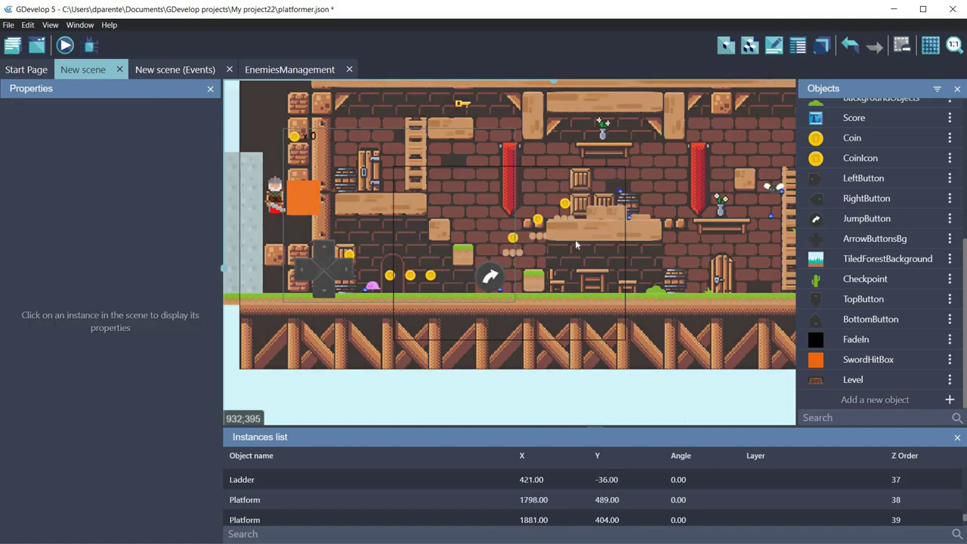
Check the Platform object's Platform behavior type and close its settings.
{"action": "double_click", "coordinate": [578, 240]}
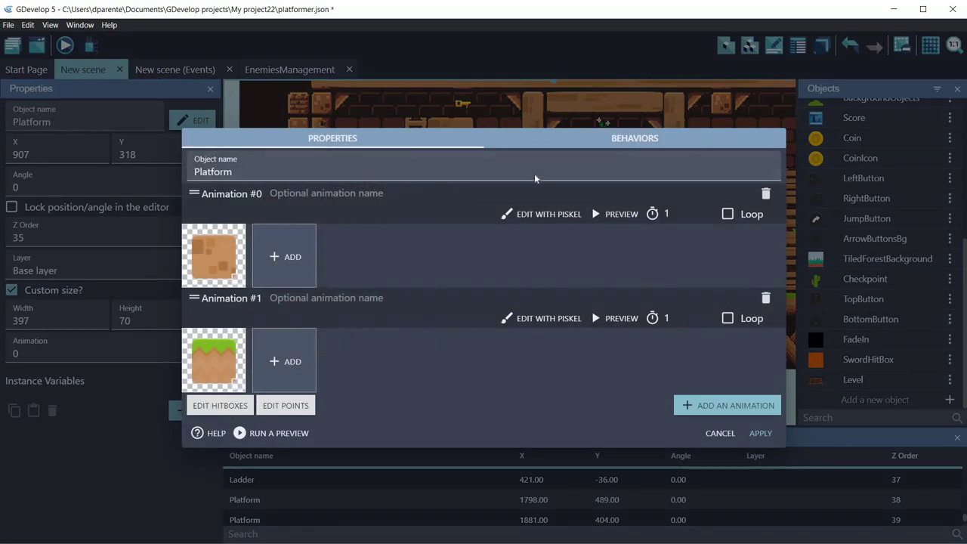
{"action": "left_click", "coordinate": [635, 139]}
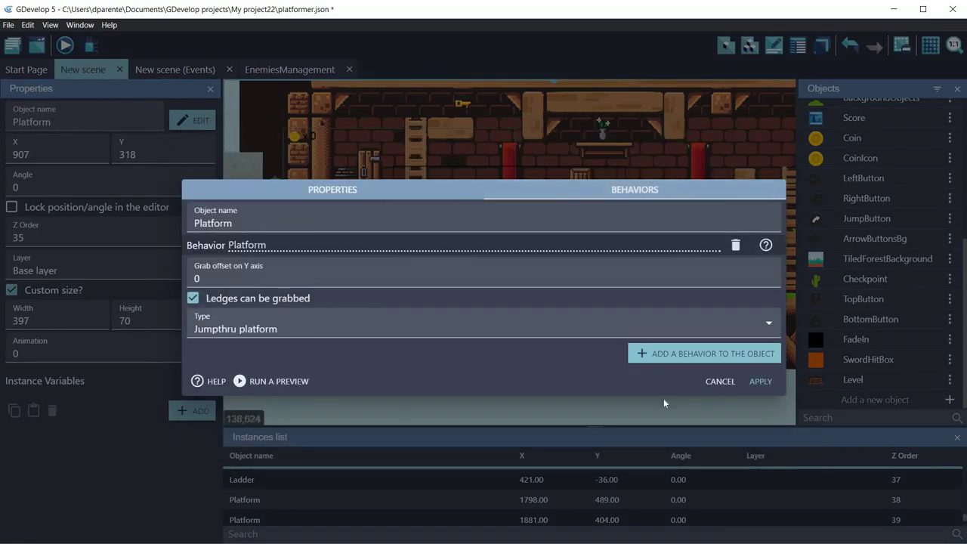
{"action": "left_click", "coordinate": [760, 385]}
{"action": "middle_click_drag", "start_coordinate": [523, 202], "coordinate": [281, 265]}
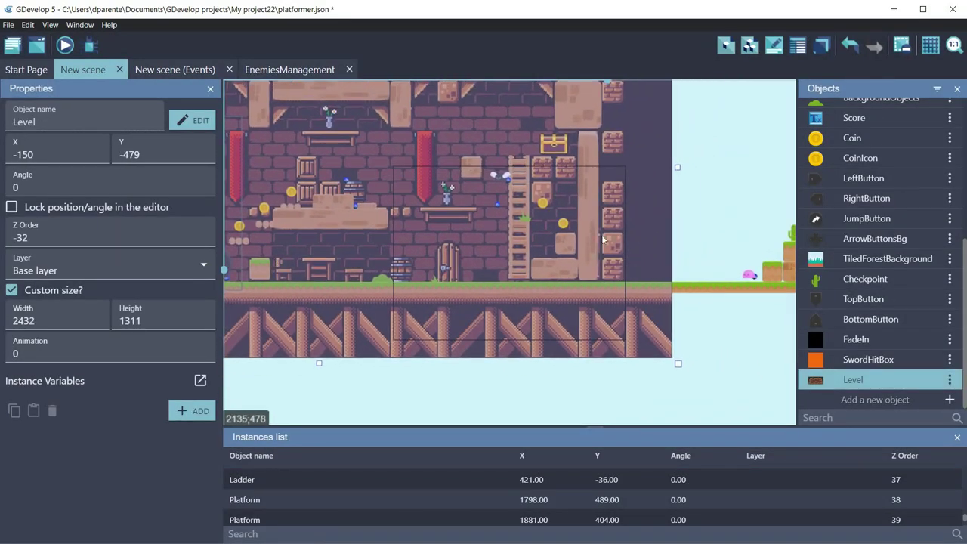
{"action": "scroll", "coordinate": [589, 222], "scroll_direction": "down", "scroll_amount": 2, "text": "ctrl"}
{"action": "scroll", "coordinate": [561, 220], "scroll_direction": "down", "scroll_amount": 2, "text": "ctrl"}
{"action": "scroll", "coordinate": [562, 220], "scroll_direction": "up", "scroll_amount": 3, "text": "ctrl"}
{"action": "scroll", "coordinate": [561, 220], "scroll_direction": "down", "scroll_amount": 1, "text": "ctrl"}
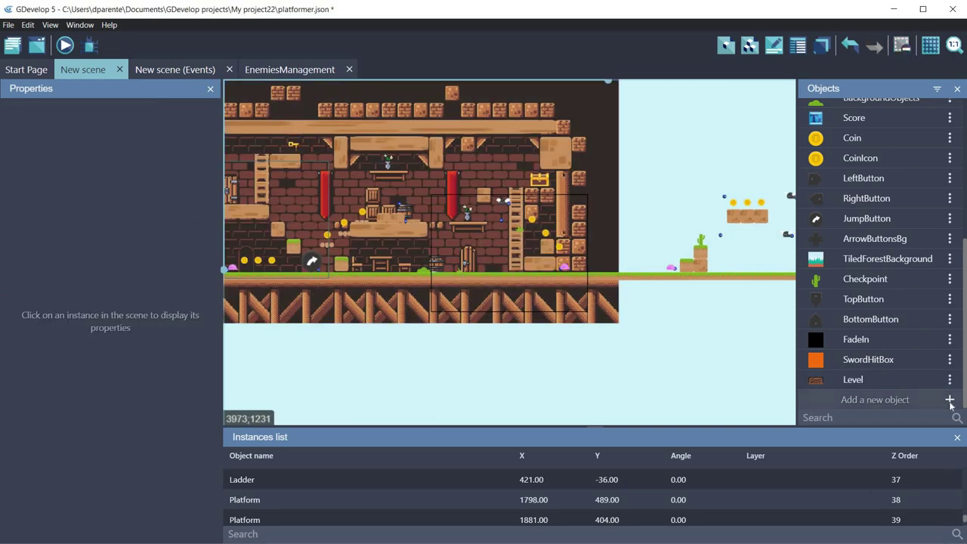
Create a new Sprite object from scratch and name it BlockLevel.
{"action": "left_click", "coordinate": [950, 401]}
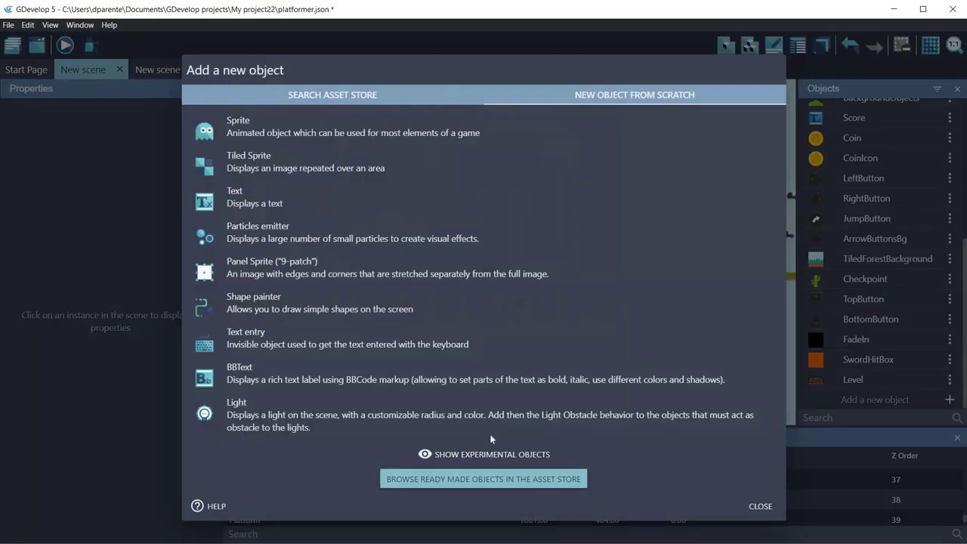
{"action": "left_click", "coordinate": [255, 136]}
{"action": "type", "text": "WallCollider"}
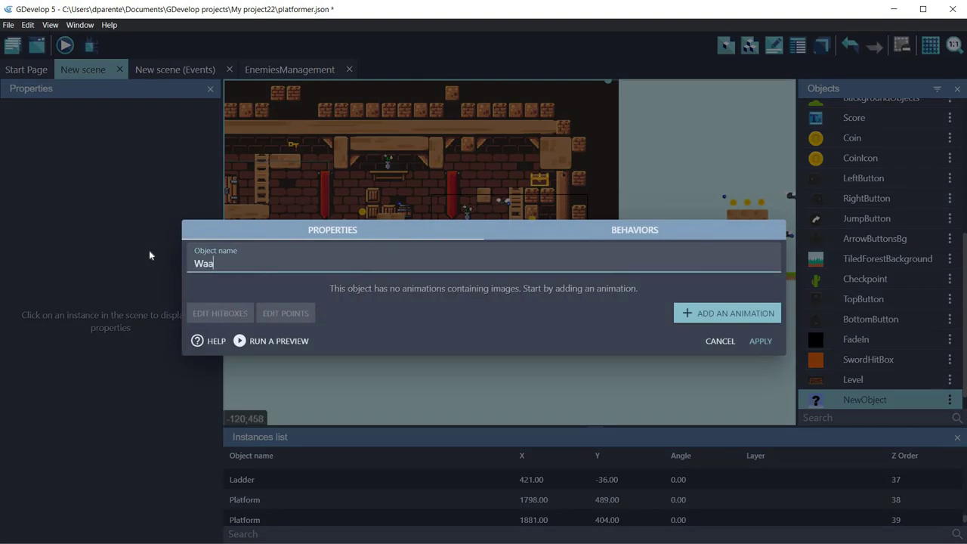
{"action": "key", "text": "ctrl+a"}
{"action": "key", "text": "BackSpace"}
{"action": "type", "text": "BlockLevel"}
Add an animation to BlockLevel, paint its 64x64 frame solid red in the Piskel editor and save it.
{"action": "left_click", "coordinate": [748, 313]}
{"action": "left_click", "coordinate": [536, 266]}
{"action": "left_click", "coordinate": [134, 183]}
{"action": "left_click", "coordinate": [140, 399]}
{"action": "left_click", "coordinate": [243, 277]}
{"action": "left_click", "coordinate": [388, 174]}
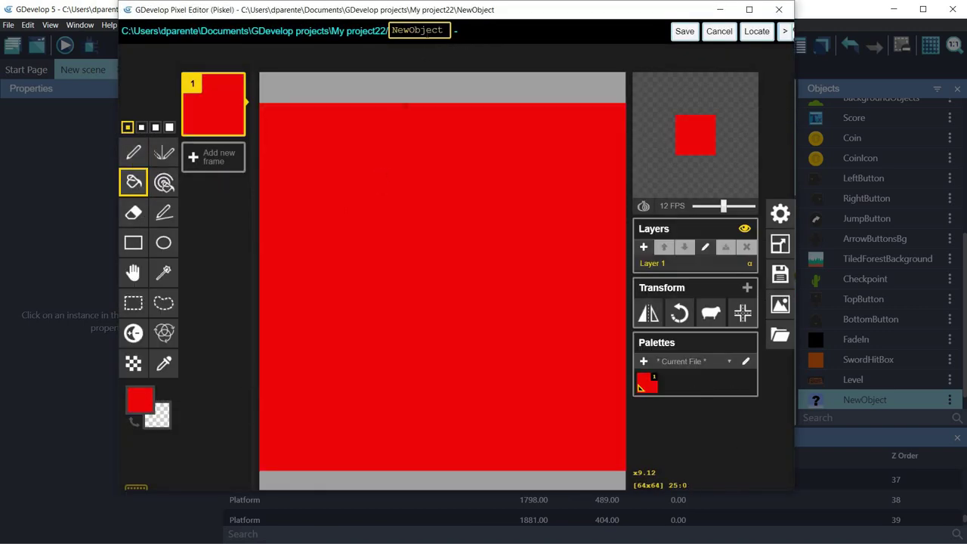
{"action": "left_click", "coordinate": [684, 31]}
Add the Platform behavior to the BlockLevel object and apply the object settings.
{"action": "left_click", "coordinate": [630, 190]}
{"action": "left_click", "coordinate": [680, 300]}
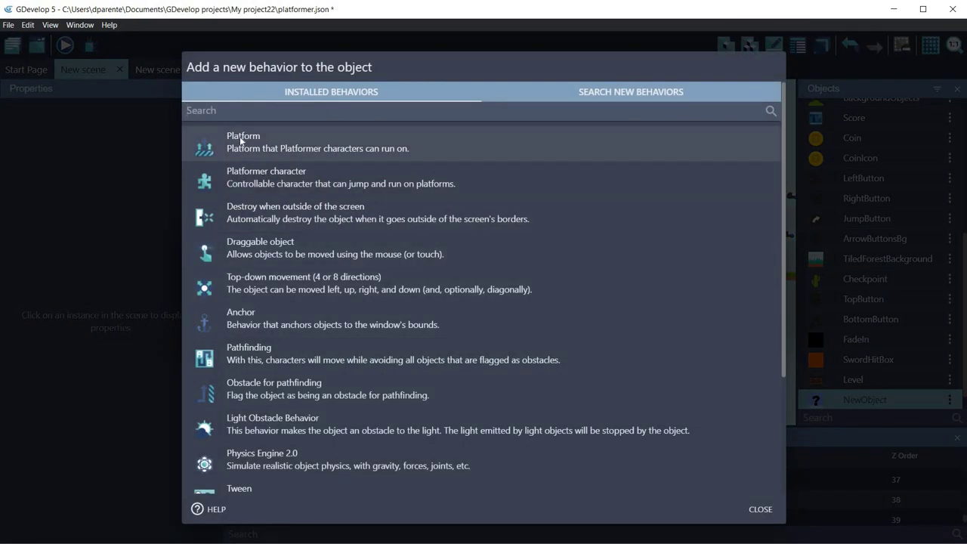
{"action": "left_click", "coordinate": [242, 140]}
{"action": "left_click", "coordinate": [761, 381]}
Place a BlockLevel instance over the castle's far-right pillar at X 1959, Y 50, about 512 high, and delete the leftover bush on the floor.
{"action": "left_click_drag", "start_coordinate": [831, 399], "coordinate": [573, 268]}
{"action": "left_click_drag", "start_coordinate": [561, 189], "coordinate": [564, 179]}
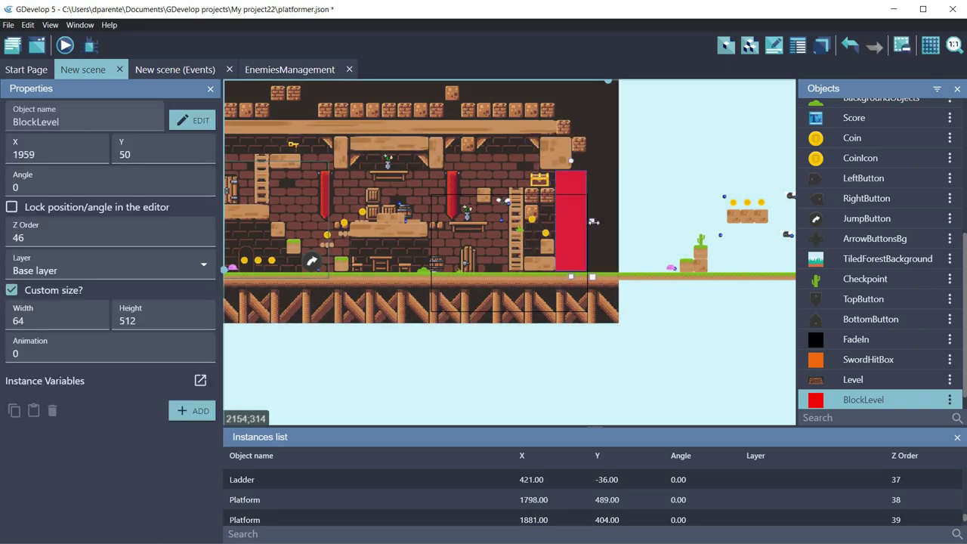
{"action": "scroll", "coordinate": [378, 250], "scroll_direction": "up", "scroll_amount": 2}
{"action": "scroll", "coordinate": [401, 276], "scroll_direction": "down", "scroll_amount": 2}
{"action": "left_click", "coordinate": [417, 285]}
{"action": "scroll", "coordinate": [397, 279], "scroll_direction": "down", "scroll_amount": 1}
{"action": "left_click", "coordinate": [343, 245]}
{"action": "key", "text": "Delete"}
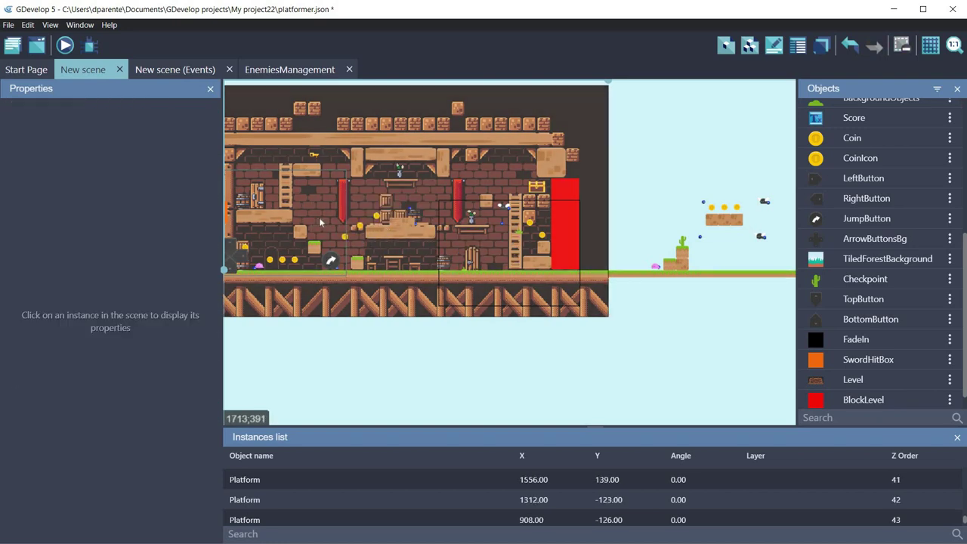
Copy the pillar's BlockLevel and fit a smaller duplicate over the stones beside its base at X 1884.
{"action": "right_click", "coordinate": [563, 230]}
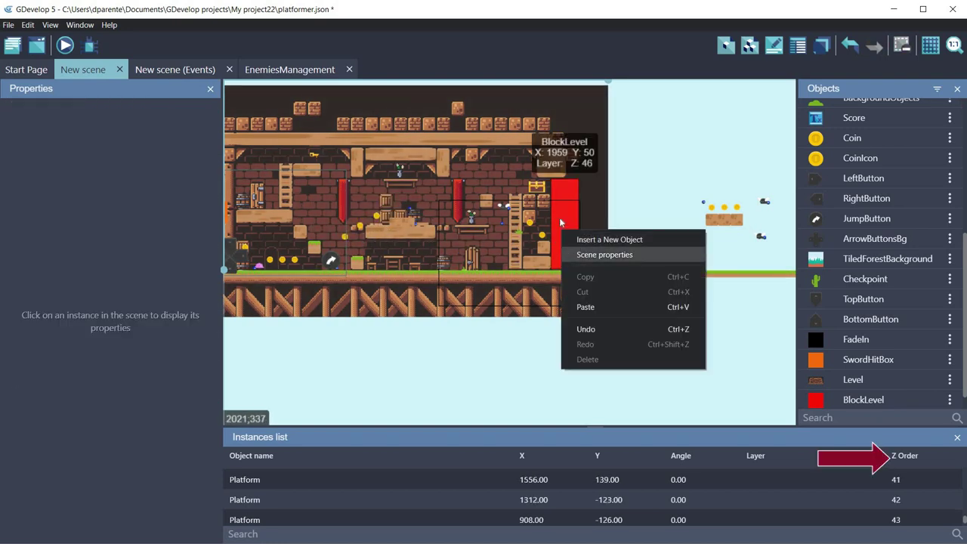
{"action": "left_click", "coordinate": [563, 227]}
{"action": "right_click", "coordinate": [561, 218]}
{"action": "left_click", "coordinate": [526, 268]}
{"action": "middle_click_drag", "start_coordinate": [545, 340], "coordinate": [633, 363]}
{"action": "left_click_drag", "start_coordinate": [670, 268], "coordinate": [627, 282]}
{"action": "right_click", "coordinate": [667, 266]}
{"action": "left_click", "coordinate": [681, 277]}
{"action": "left_click_drag", "start_coordinate": [663, 242], "coordinate": [641, 284]}
{"action": "mouse_move", "coordinate": [698, 257]}
{"action": "left_mouse_down"}
{"action": "mouse_move", "coordinate": [663, 276]}
{"action": "mouse_move", "coordinate": [680, 264]}
{"action": "left_mouse_up"}
Place a small BlockLevel at X 1804, Y 491 beside the ladder base and extend the neighboring block up to Y 405.
{"action": "left_click_drag", "start_coordinate": [657, 287], "coordinate": [724, 286]}
{"action": "left_click_drag", "start_coordinate": [672, 265], "coordinate": [627, 292]}
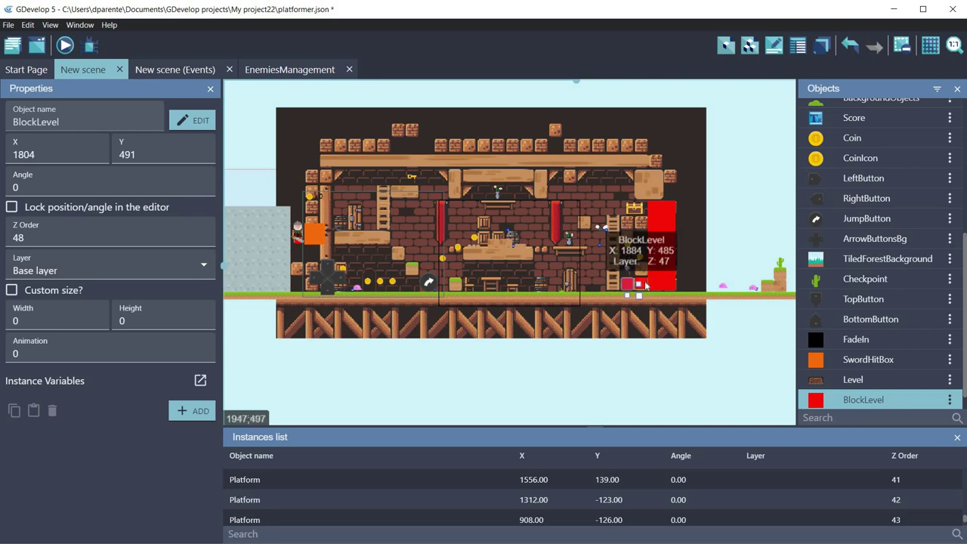
{"action": "left_click", "coordinate": [644, 272]}
{"action": "left_click_drag", "start_coordinate": [644, 272], "coordinate": [643, 269]}
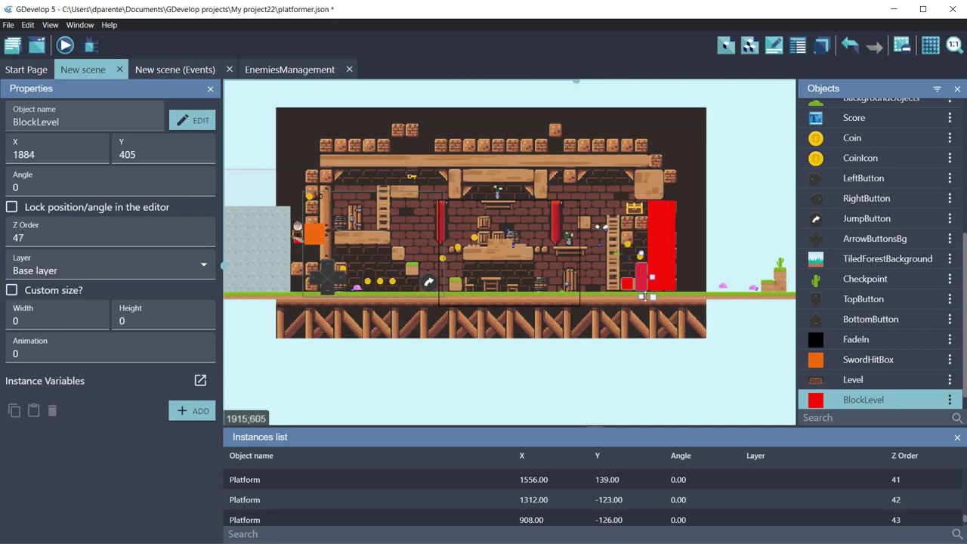
{"action": "left_click", "coordinate": [629, 286]}
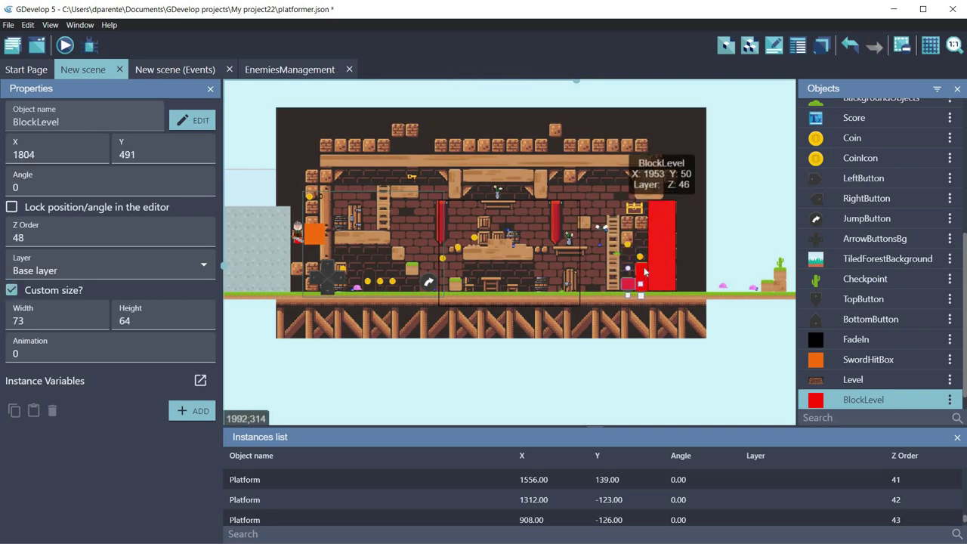
Add another BlockLevel over the large stone above the right pillar at X 1884, Y -130, sized 232 by 172.
{"action": "right_click", "coordinate": [624, 289]}
{"action": "right_click", "coordinate": [624, 285]}
{"action": "left_click", "coordinate": [636, 291]}
{"action": "left_click_drag", "start_coordinate": [634, 291], "coordinate": [645, 178]}
{"action": "left_click", "coordinate": [659, 187]}
{"action": "key", "text": "Delete"}
{"action": "left_click", "coordinate": [643, 178]}
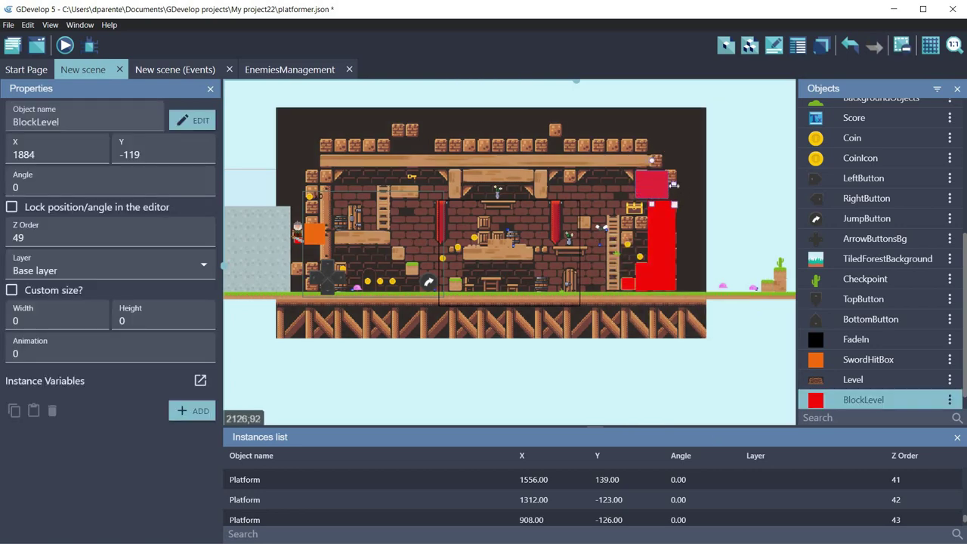
{"action": "left_click_drag", "start_coordinate": [657, 202], "coordinate": [657, 206]}
{"action": "left_click_drag", "start_coordinate": [658, 188], "coordinate": [659, 186]}
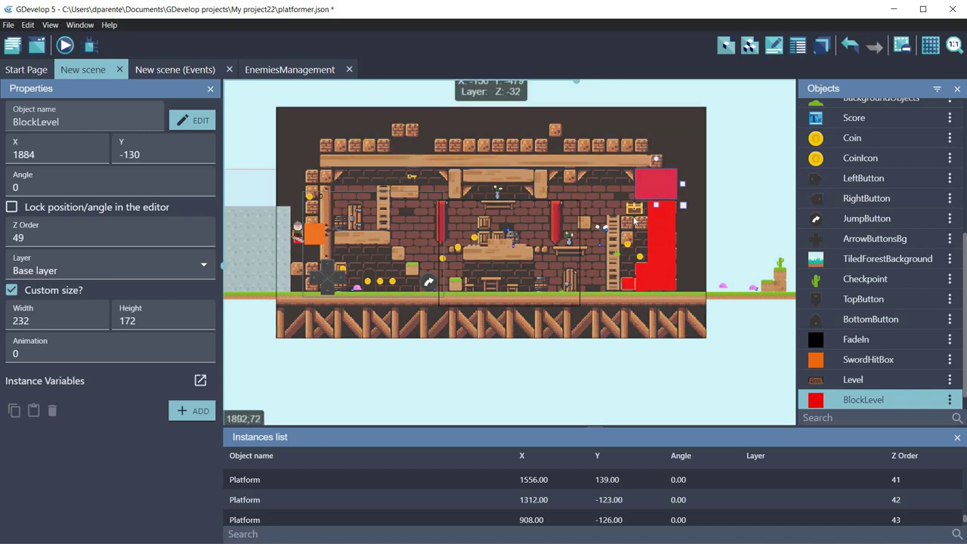
Paste more BlockLevel copies and stretch them along the castle's ceiling beam and down its left wall.
{"action": "right_click", "coordinate": [621, 278]}
{"action": "left_click", "coordinate": [638, 293]}
{"action": "left_click_drag", "start_coordinate": [324, 164], "coordinate": [682, 162]}
{"action": "right_click", "coordinate": [350, 159]}
{"action": "left_click", "coordinate": [361, 167]}
{"action": "left_click_drag", "start_coordinate": [356, 168], "coordinate": [326, 266]}
Duplicate the Hide TiledGrassPlatform action in the scene-start event and retarget the copy to BlockLevel.
{"action": "left_click", "coordinate": [175, 69]}
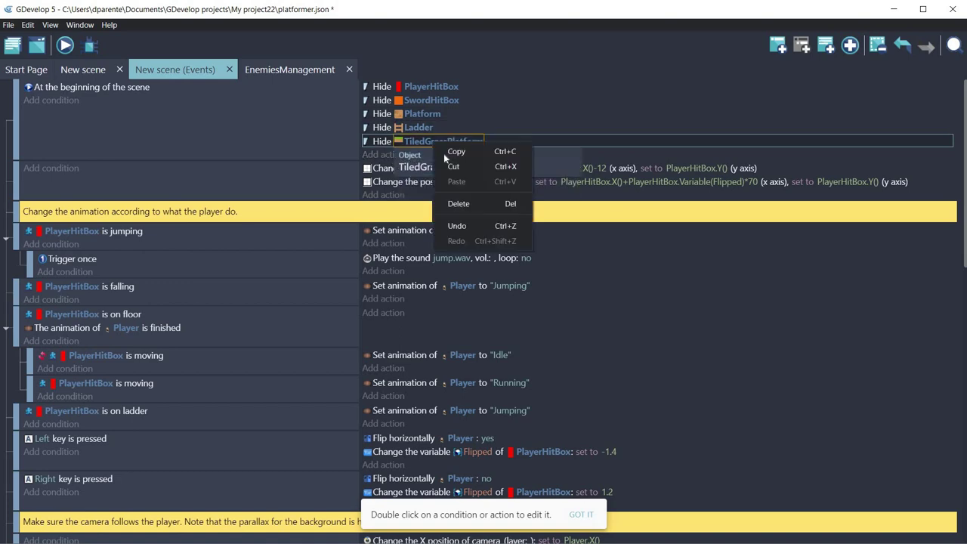
{"action": "left_click", "coordinate": [401, 155]}
{"action": "left_click", "coordinate": [402, 156]}
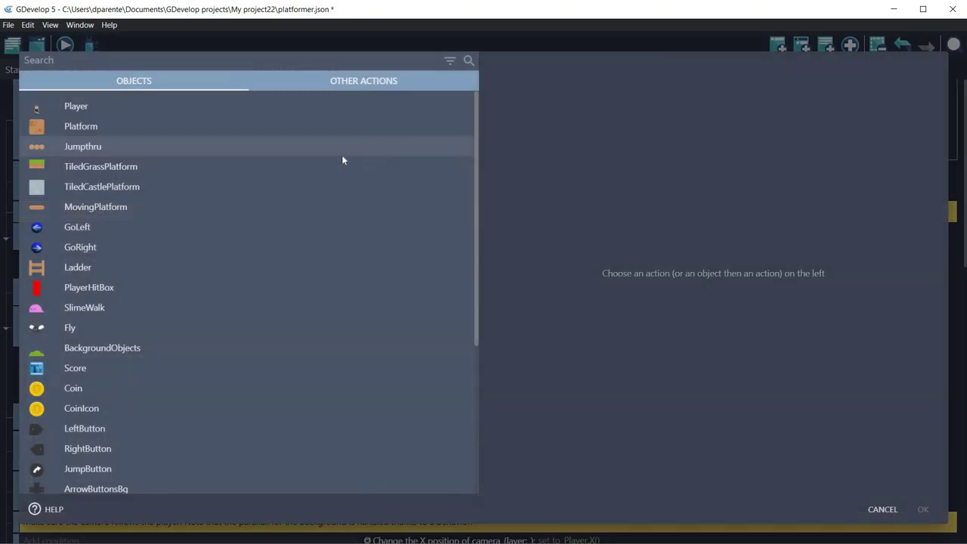
{"action": "key", "text": "Escape"}
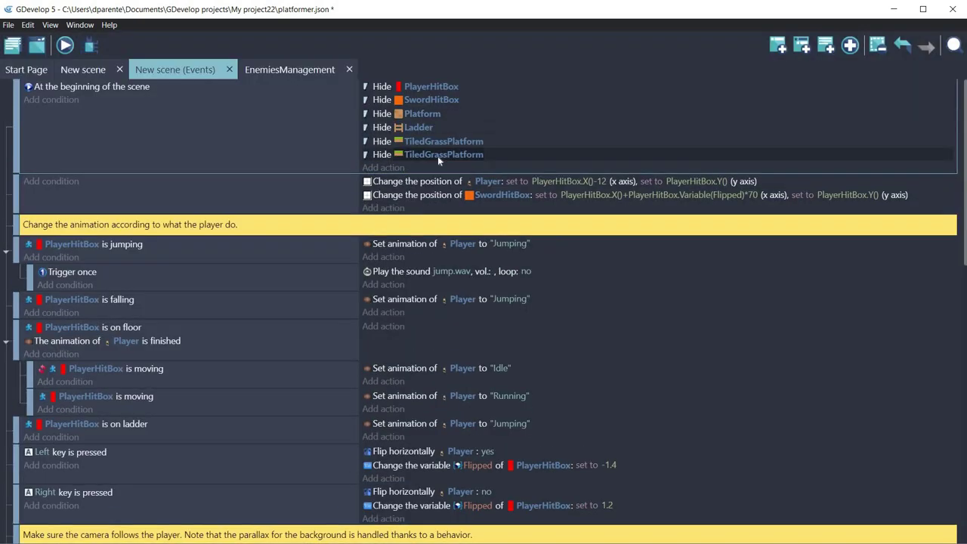
{"action": "double_click", "coordinate": [423, 155]}
{"action": "scroll", "coordinate": [84, 321], "scroll_direction": "down", "scroll_amount": 3}
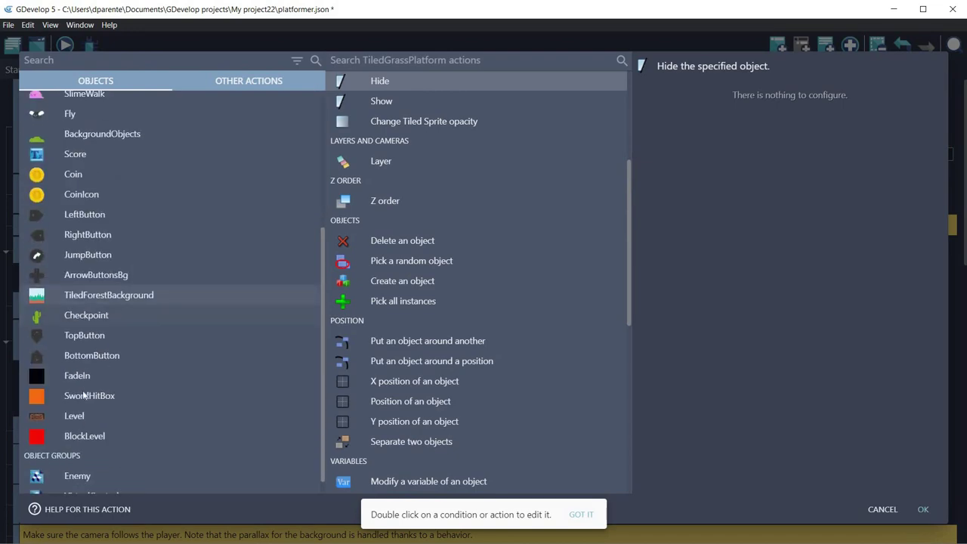
{"action": "left_click", "coordinate": [86, 424]}
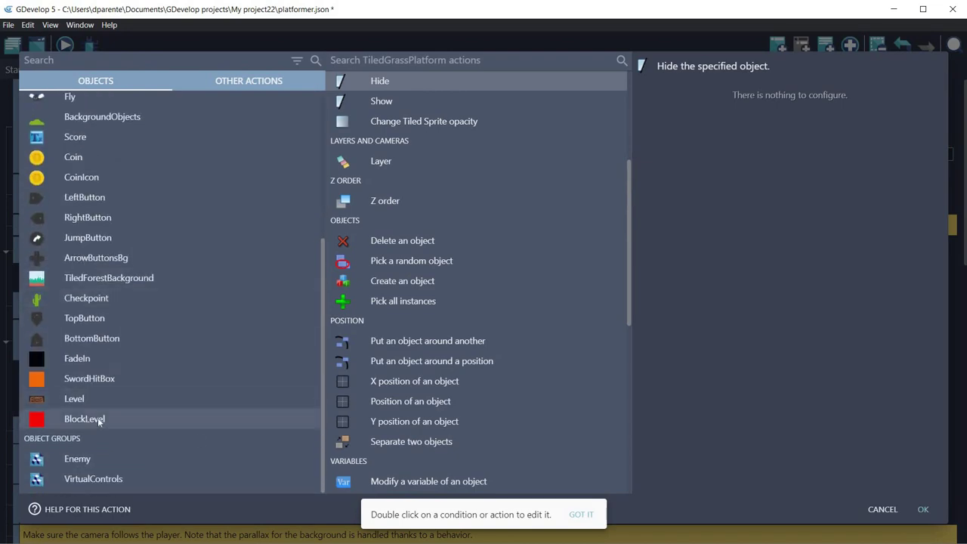
{"action": "left_click", "coordinate": [924, 509]}
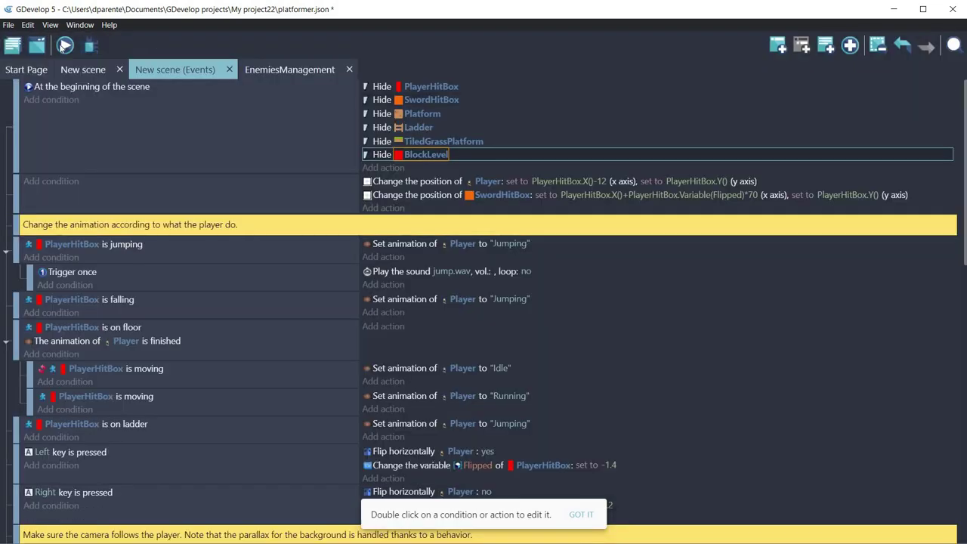
Run the preview and test entering the castle, collecting coins and attacking the slimes on the ground floor.
{"action": "left_click", "coordinate": [64, 46]}
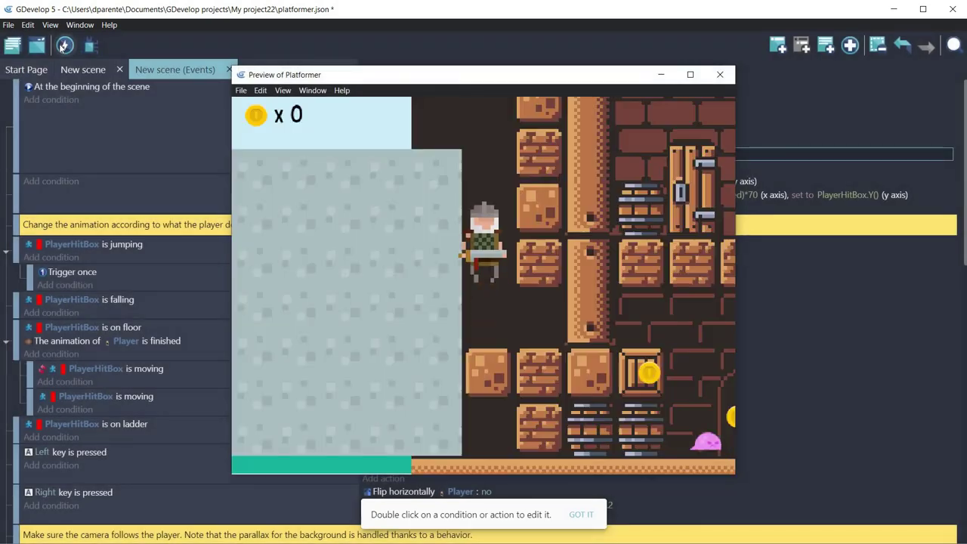
{"action": "key", "text": "Right"}
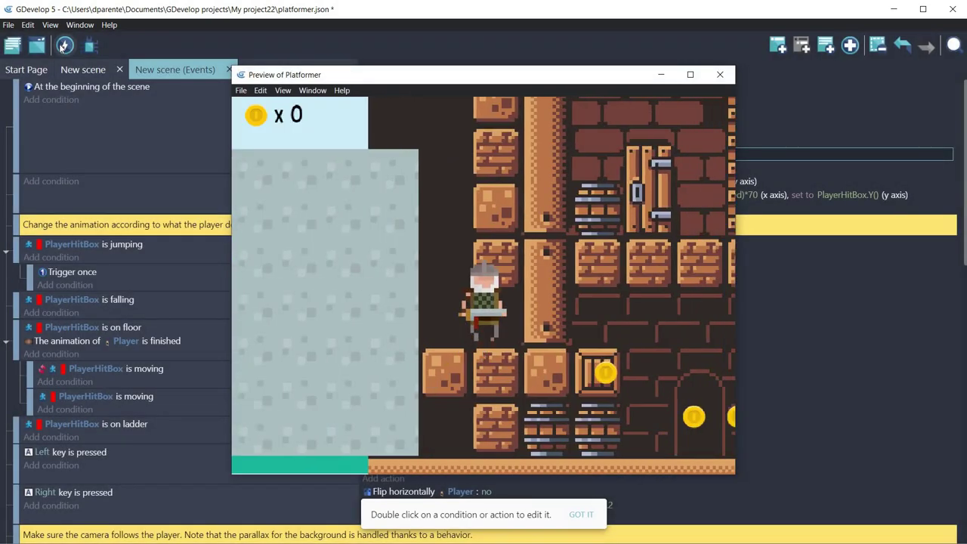
{"action": "key", "text": "space"}
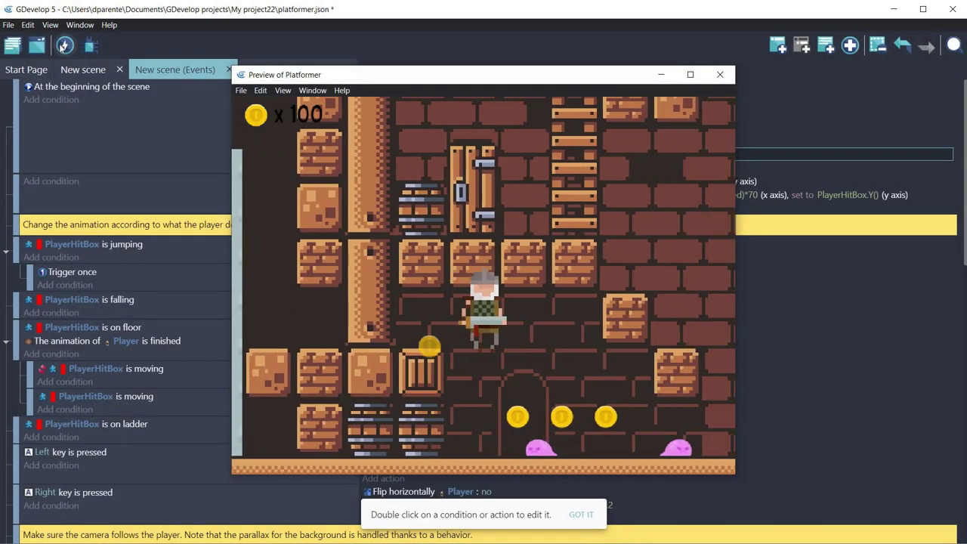
{"action": "key", "text": "Right"}
{"action": "key", "text": "Left"}
{"action": "key", "text": "Right"}
{"action": "key", "text": "Right"}
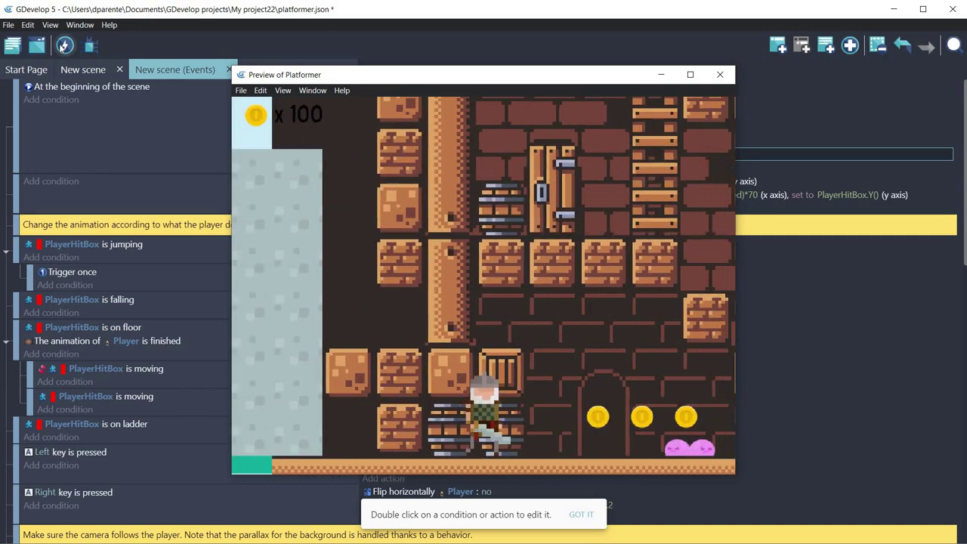
{"action": "key", "text": "Left"}
{"action": "key", "text": "Right"}
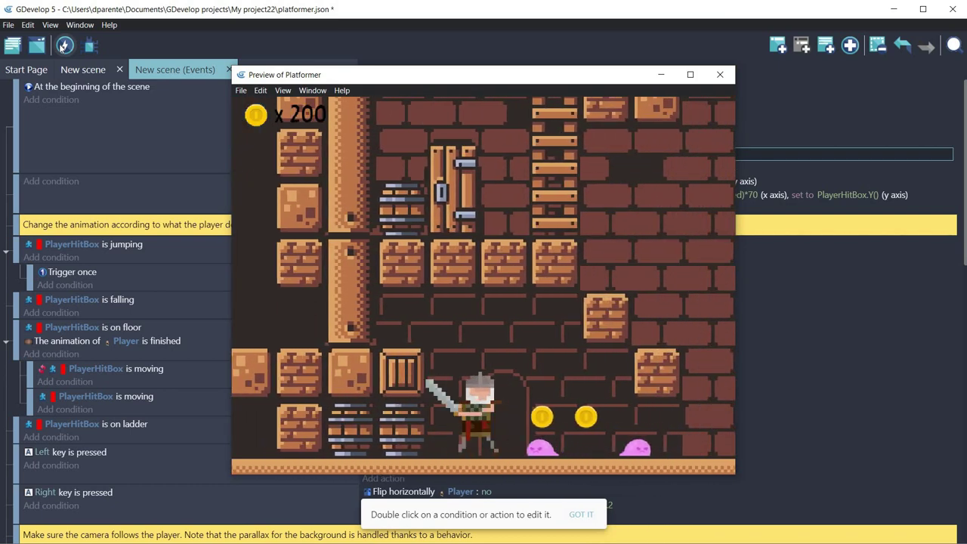
{"action": "key", "text": "Right"}
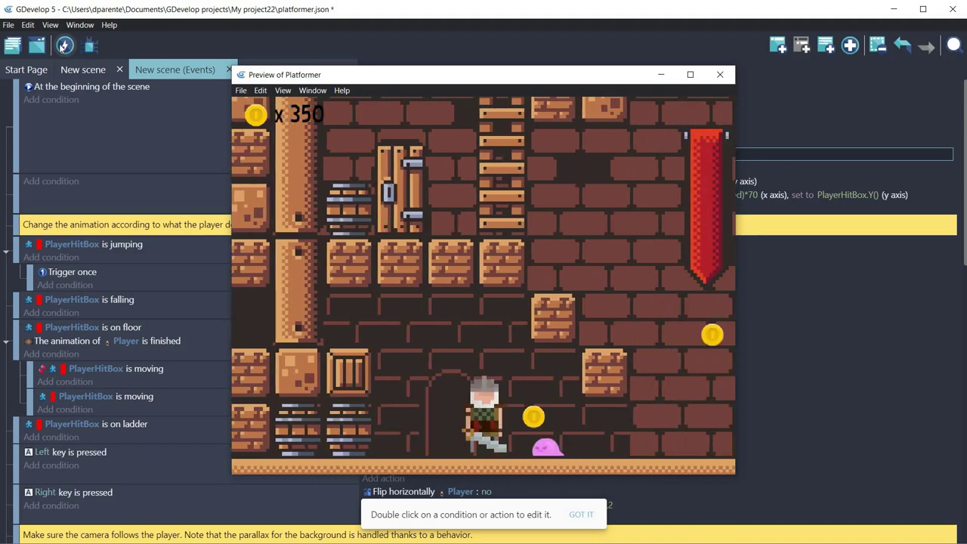
{"action": "key", "text": "Right"}
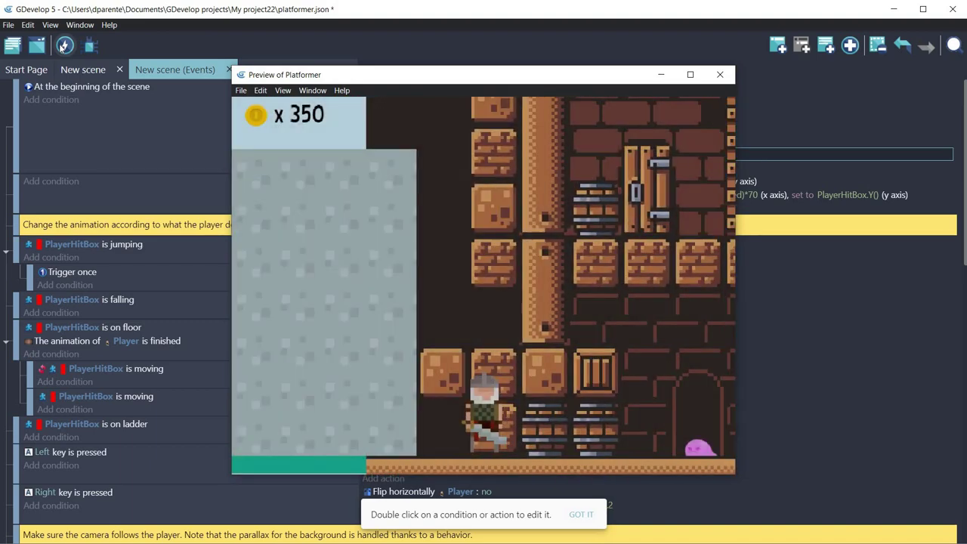
{"action": "key", "text": "Right"}
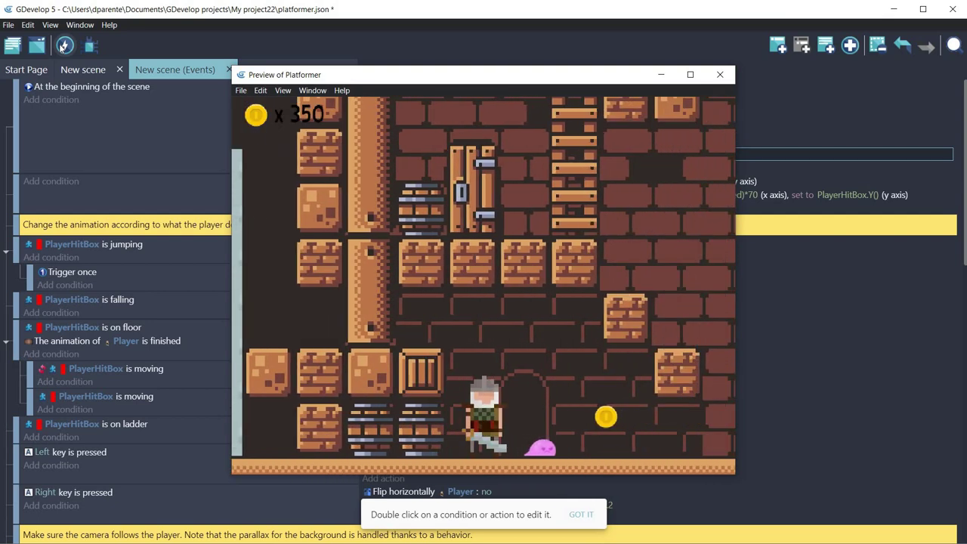
{"action": "key", "text": "Right"}
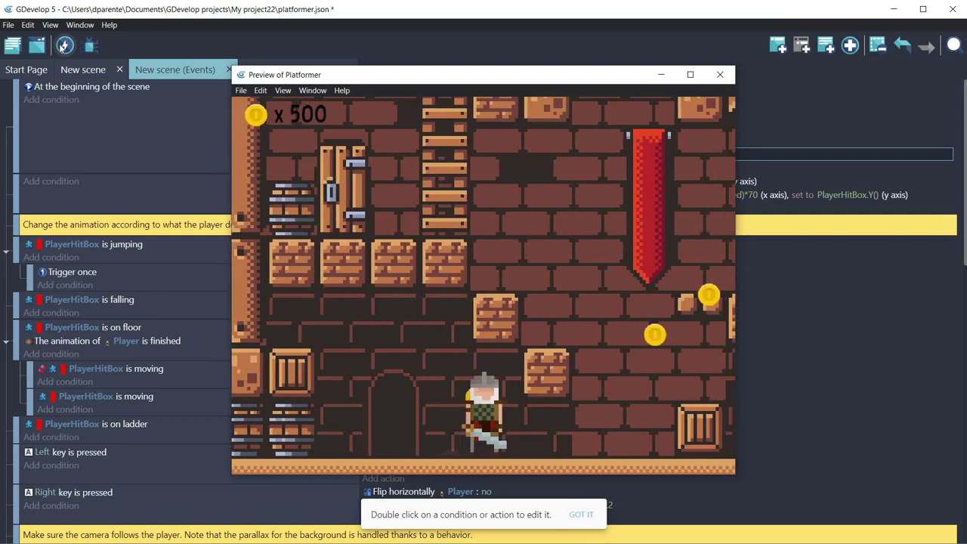
Test jumping up to the wooden door's ledge and climbing the ladder beside it in the preview.
{"action": "key", "text": "Right"}
{"action": "key", "text": "space"}
{"action": "key", "text": "Left"}
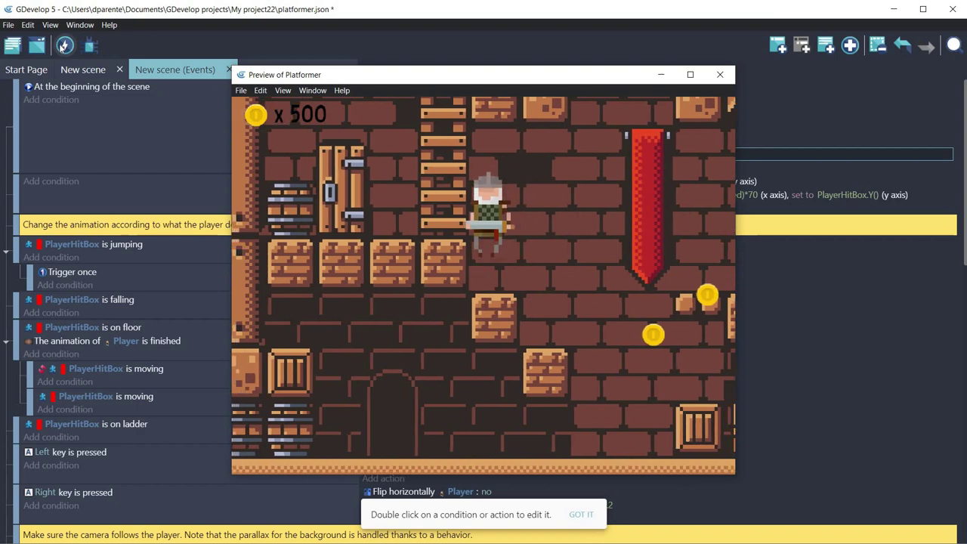
{"action": "key", "text": "Left"}
{"action": "key", "text": "Up"}
{"action": "key", "text": "Left"}
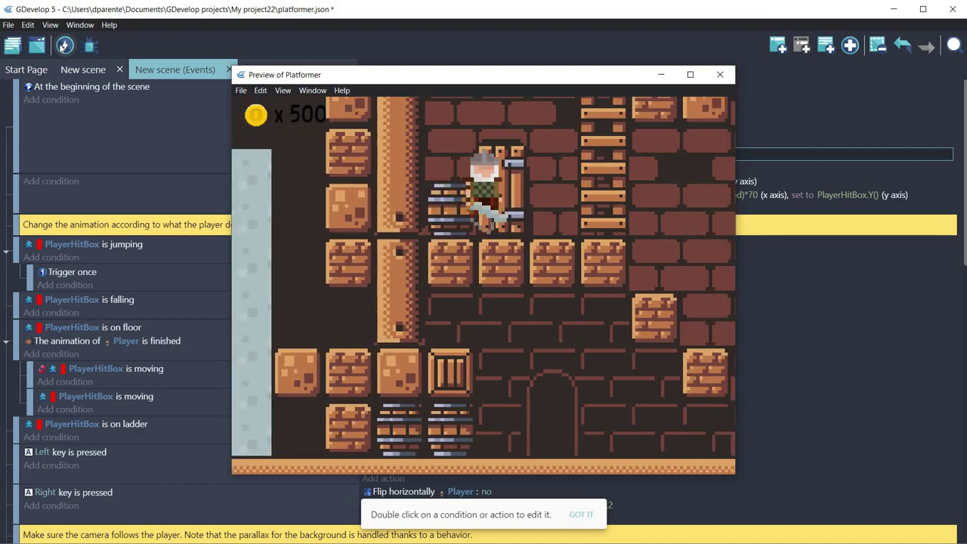
{"action": "key", "text": "Right"}
{"action": "key", "text": "Up"}
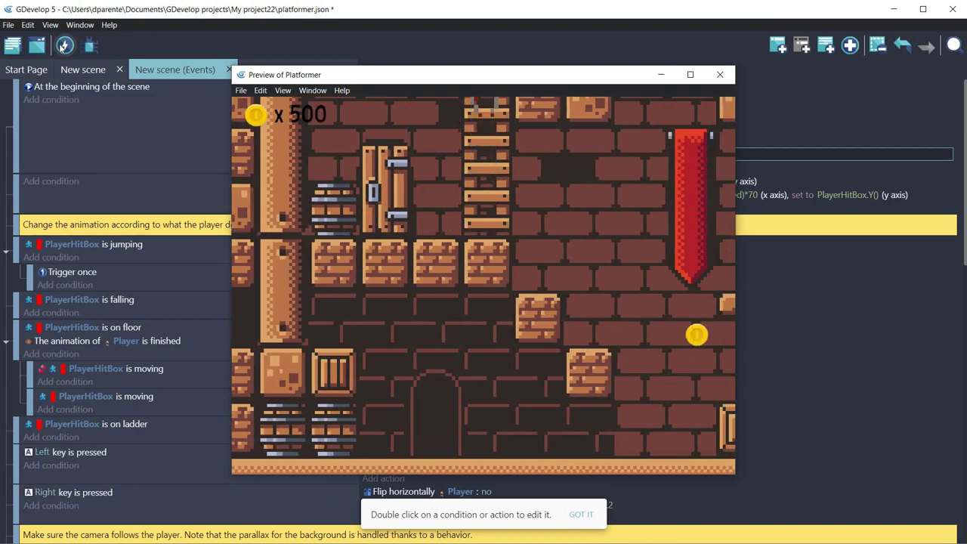
Test crossing the central platforms and reaching the ladder beside the treasure chest in the preview.
{"action": "key", "text": "Right"}
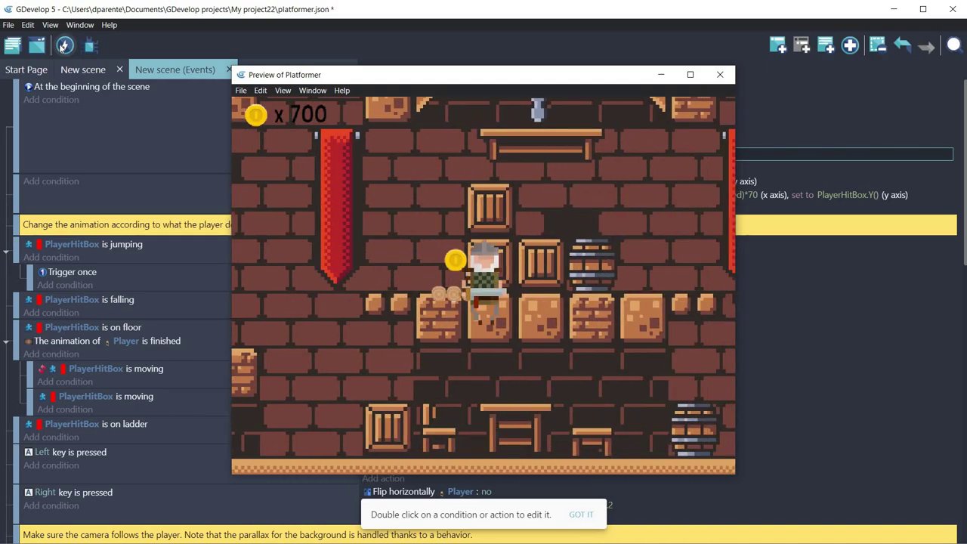
{"action": "key", "text": "Right"}
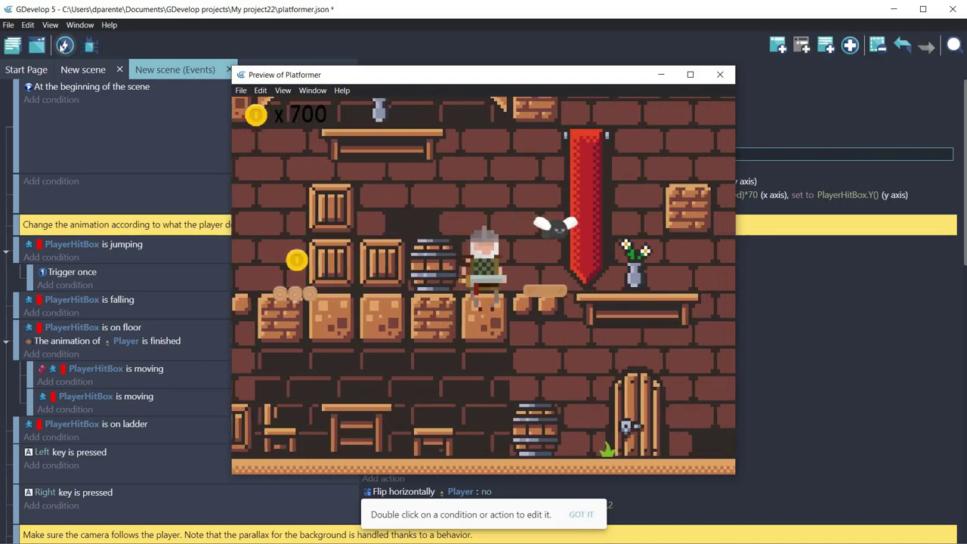
{"action": "key", "text": "Left"}
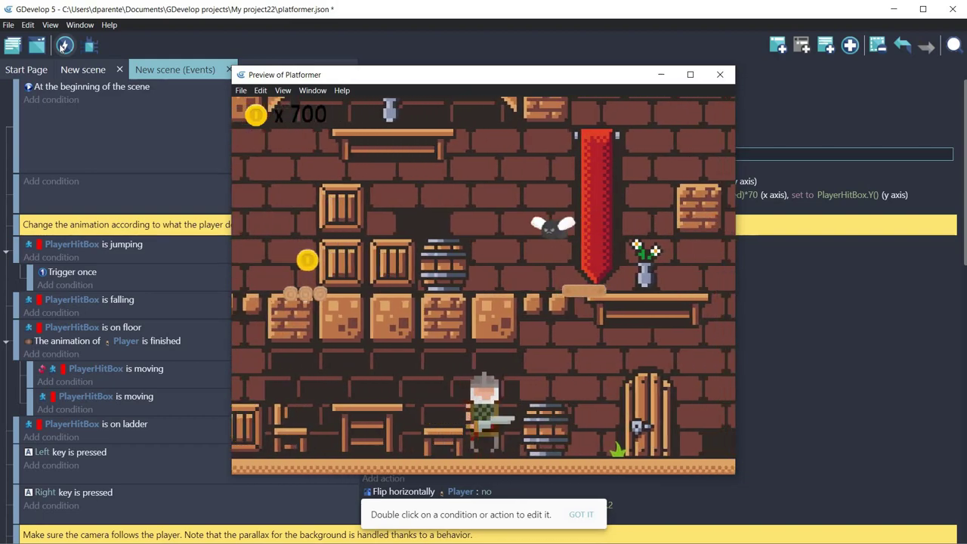
{"action": "key", "text": "Right"}
{"action": "key", "text": "Right"}
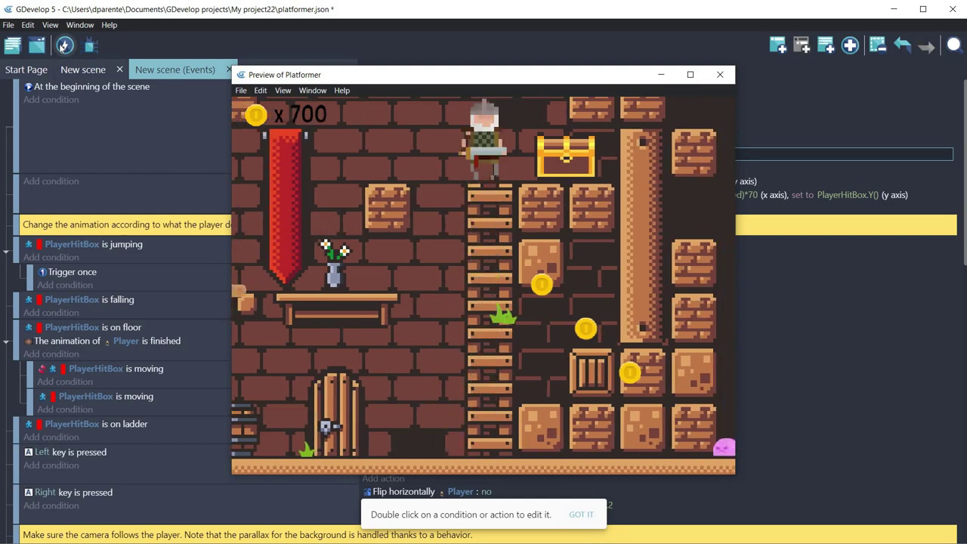
{"action": "key", "text": "Left"}
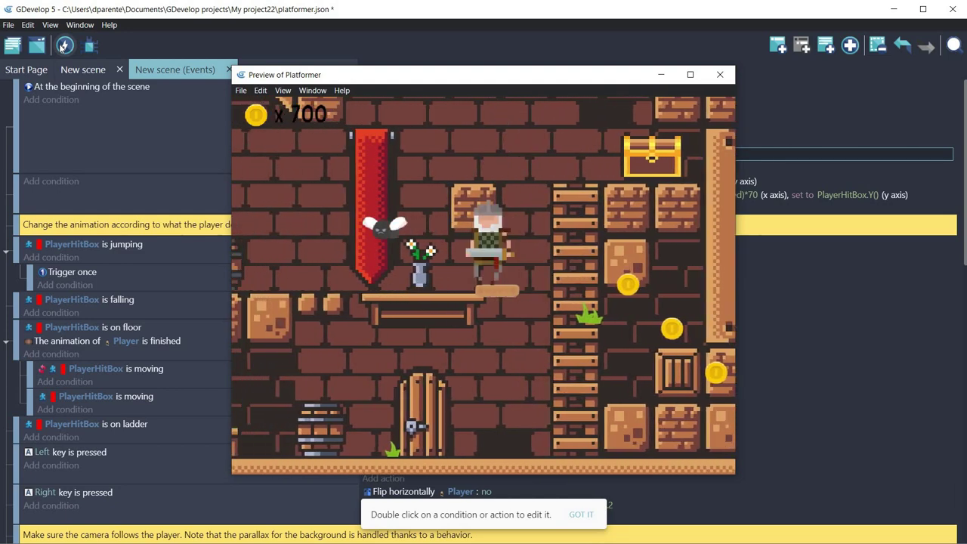
Test dropping to the ground floor and climbing the ladder beside the treasure chest to collect the coins on the blocks in the preview.
{"action": "key", "text": "space"}
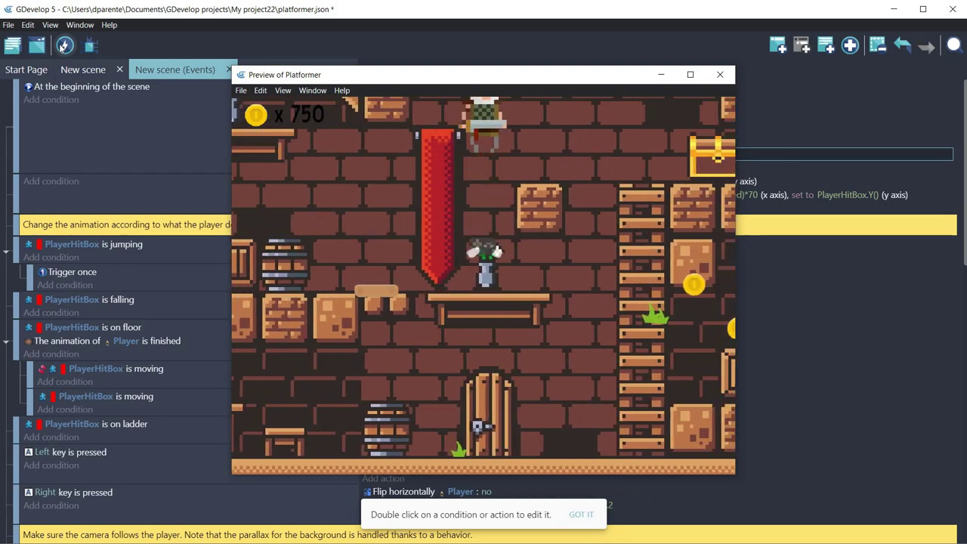
{"action": "key", "text": "Right"}
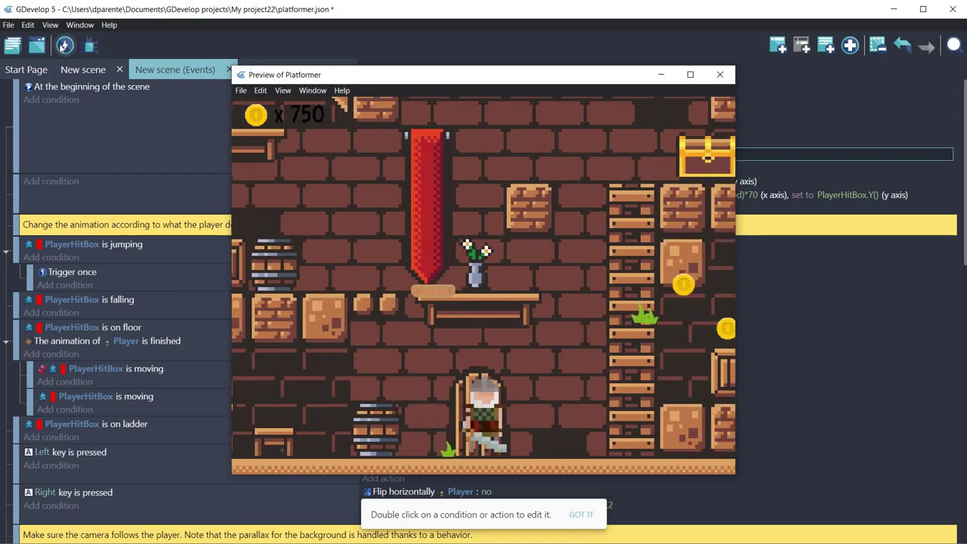
{"action": "key", "text": "Right"}
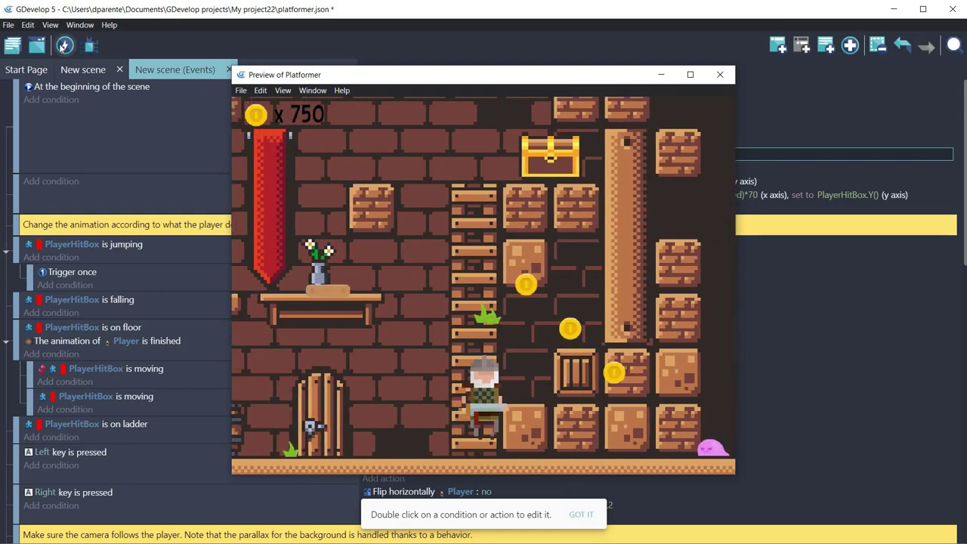
{"action": "key", "text": "space"}
{"action": "key", "text": "Left"}
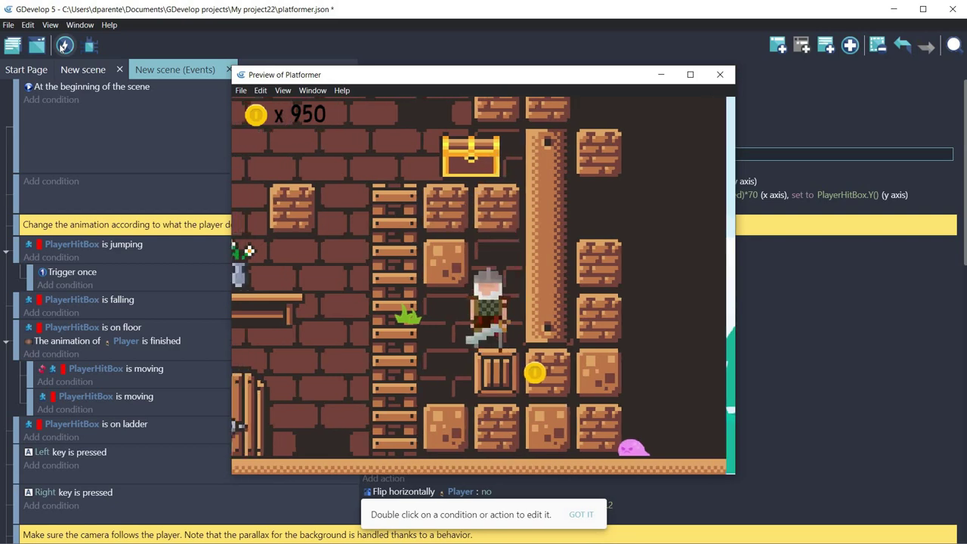
Test jumping back across the central table and block platforms towards the castle entrance in the preview.
{"action": "key", "text": "Left"}
{"action": "key", "text": "space"}
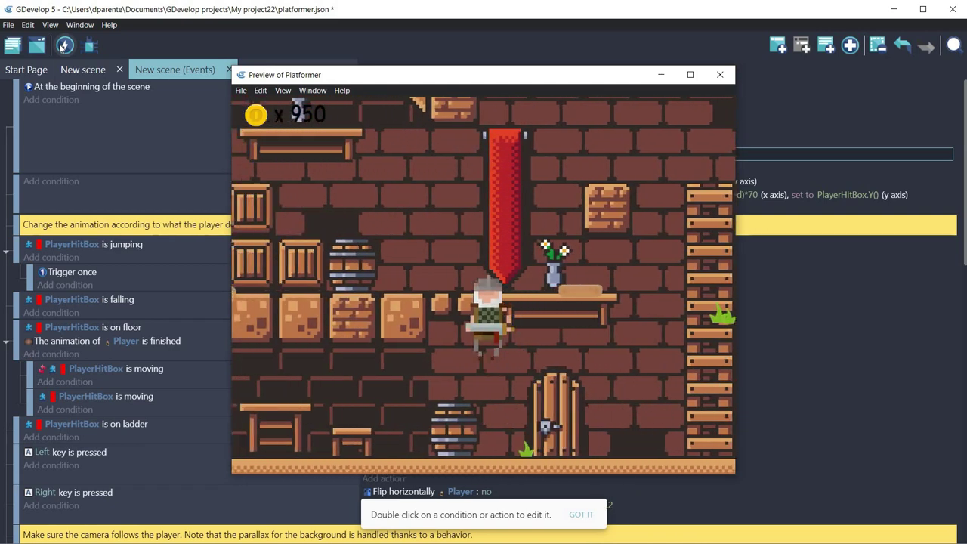
{"action": "key", "text": "space"}
{"action": "key", "text": "Left"}
{"action": "key", "text": "space"}
{"action": "key", "text": "Right"}
{"action": "key", "text": "Left"}
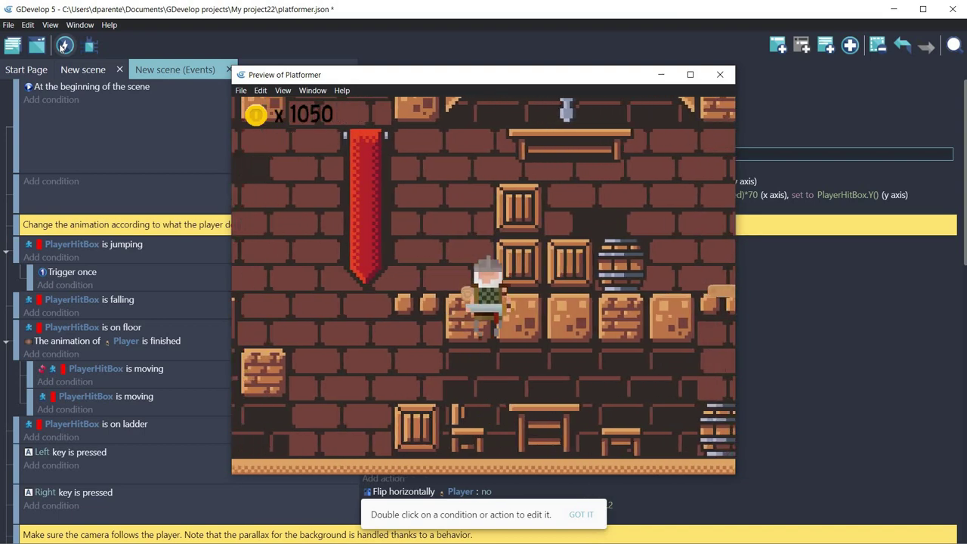
Test jumping up the stepped blocks to the ladder beside the wooden door, and close the preview.
{"action": "key", "text": "Left"}
{"action": "key", "text": "space"}
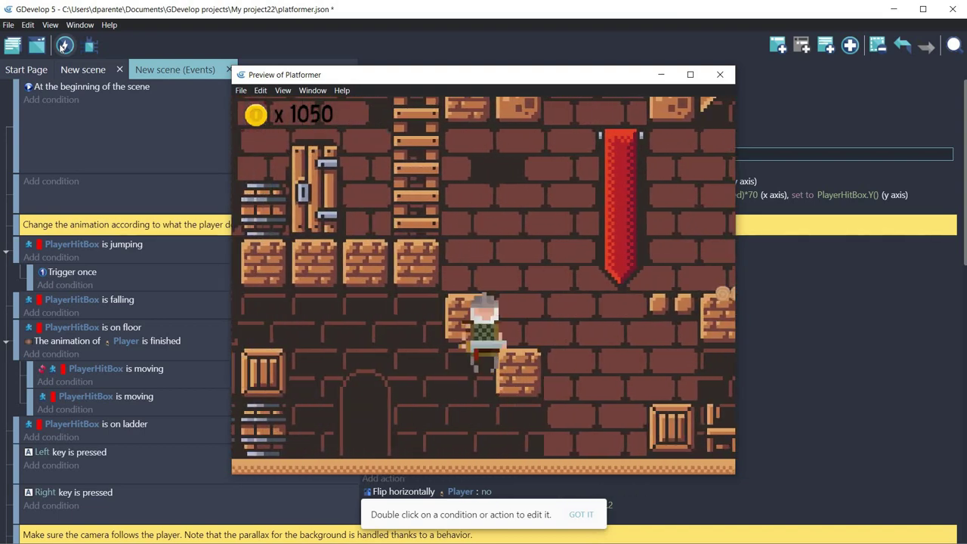
{"action": "key", "text": "Right"}
{"action": "key", "text": "space"}
{"action": "key", "text": "Left"}
{"action": "key", "text": "space"}
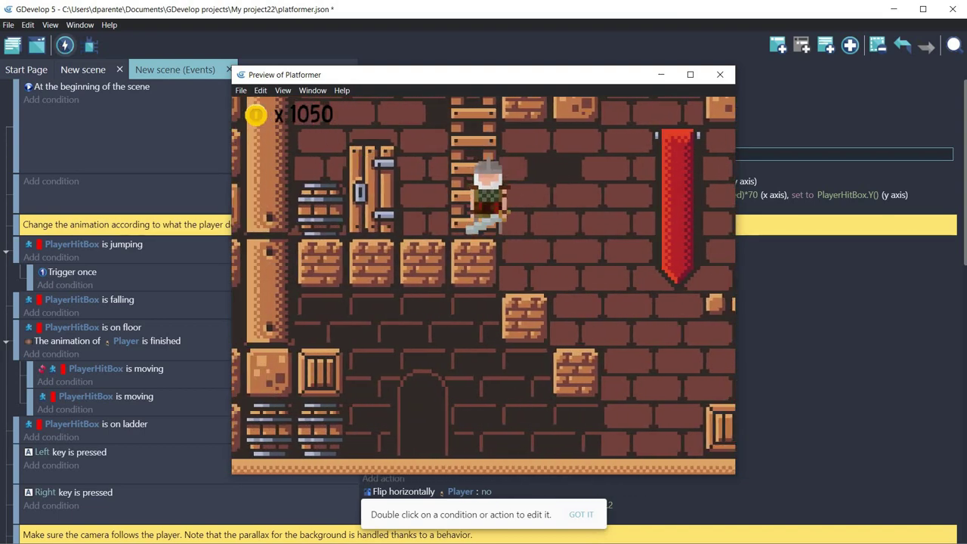
{"action": "left_click", "coordinate": [721, 75]}
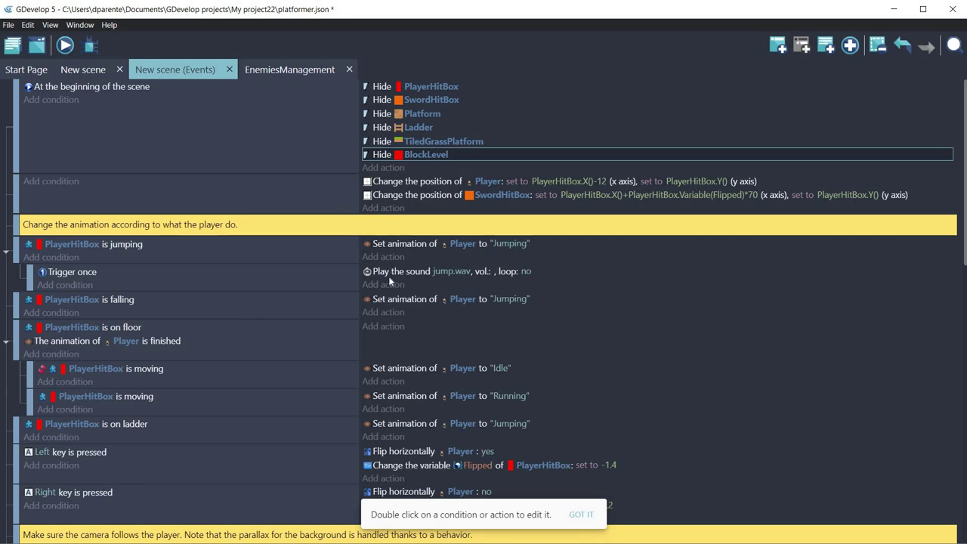
Duplicate the camera X position action within the event that makes the camera follow the player.
{"action": "scroll", "coordinate": [353, 237], "scroll_direction": "down", "scroll_amount": 5}
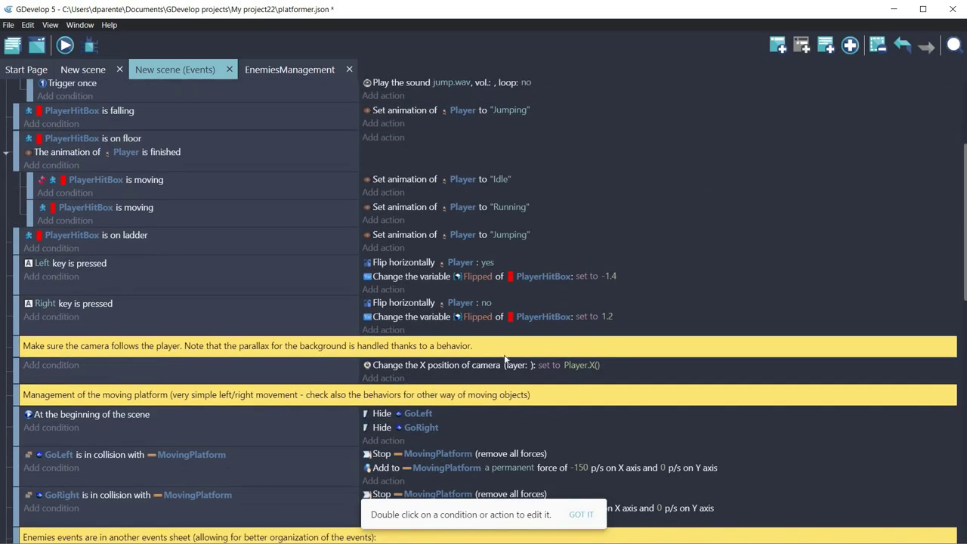
{"action": "left_click", "coordinate": [393, 368]}
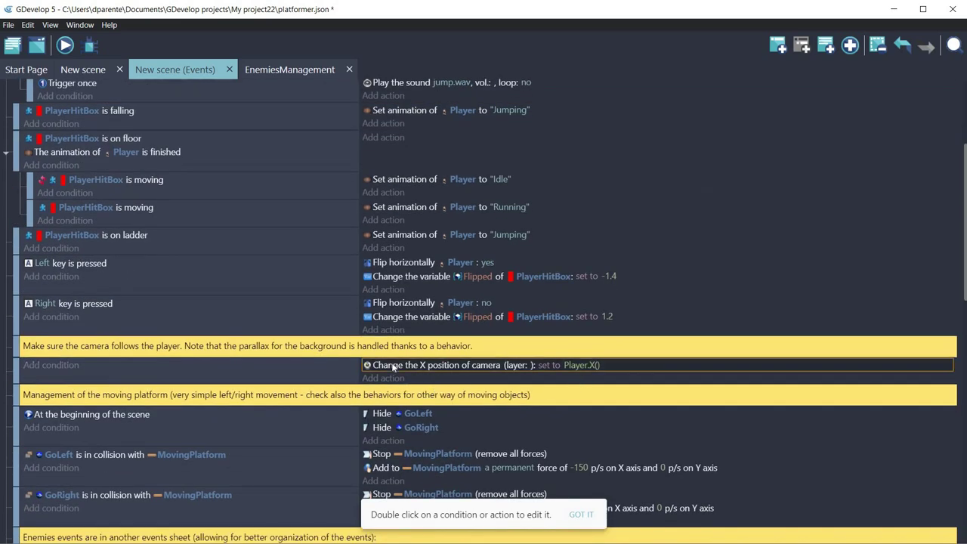
{"action": "right_click", "coordinate": [393, 366]}
{"action": "left_click", "coordinate": [397, 382]}
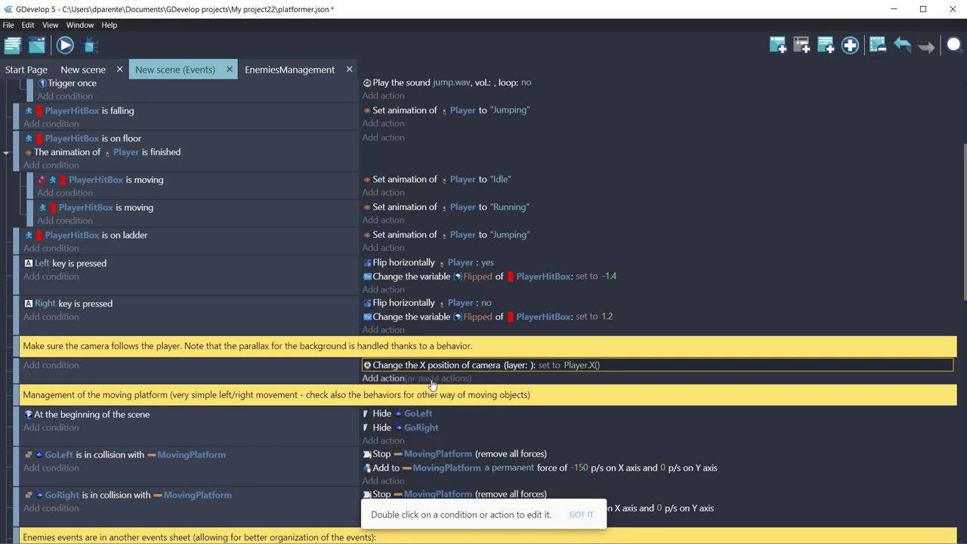
{"action": "key", "text": "ctrl+v"}
Change the copied camera action to Camera center Y position with the value Player.Y().
{"action": "left_click", "coordinate": [424, 382]}
{"action": "double_click", "coordinate": [424, 382]}
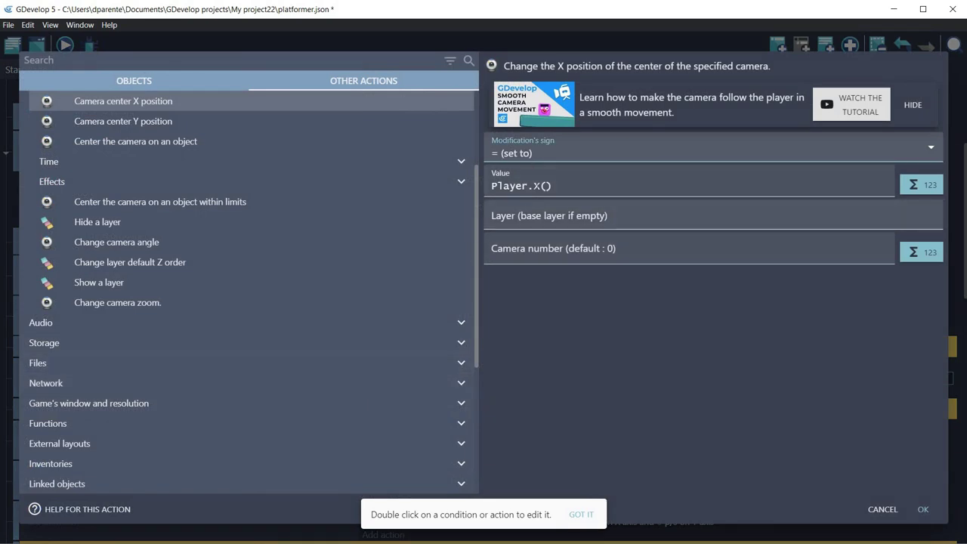
{"action": "left_click", "coordinate": [535, 186]}
{"action": "left_click_drag", "start_coordinate": [534, 186], "coordinate": [541, 186]}
{"action": "type", "text": "y"}
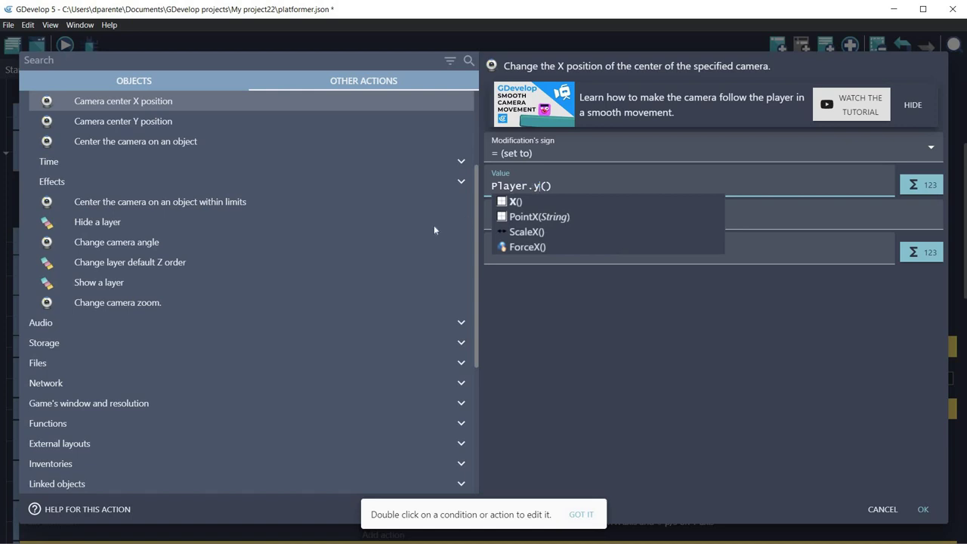
{"action": "left_click", "coordinate": [157, 124]}
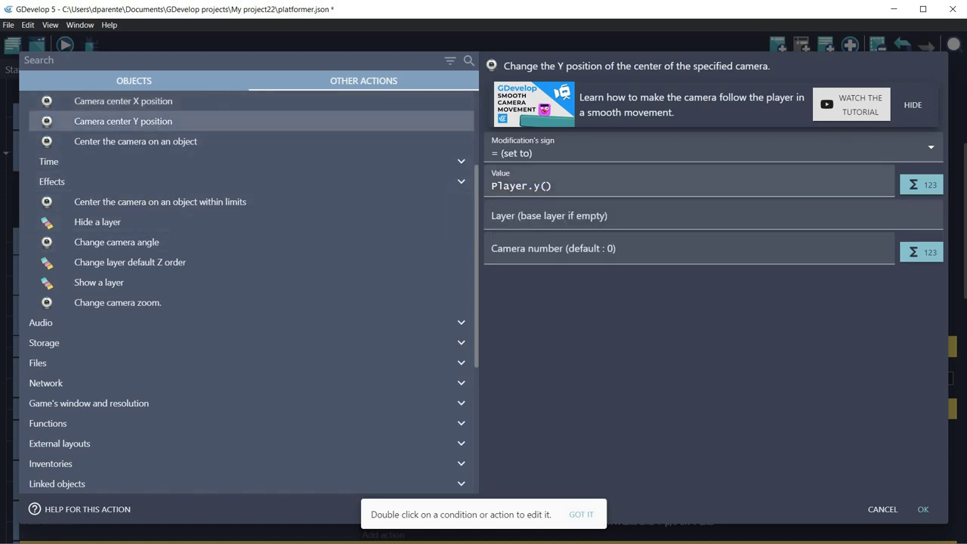
{"action": "left_click_drag", "start_coordinate": [541, 186], "coordinate": [533, 185]}
{"action": "type", "text": "Y"}
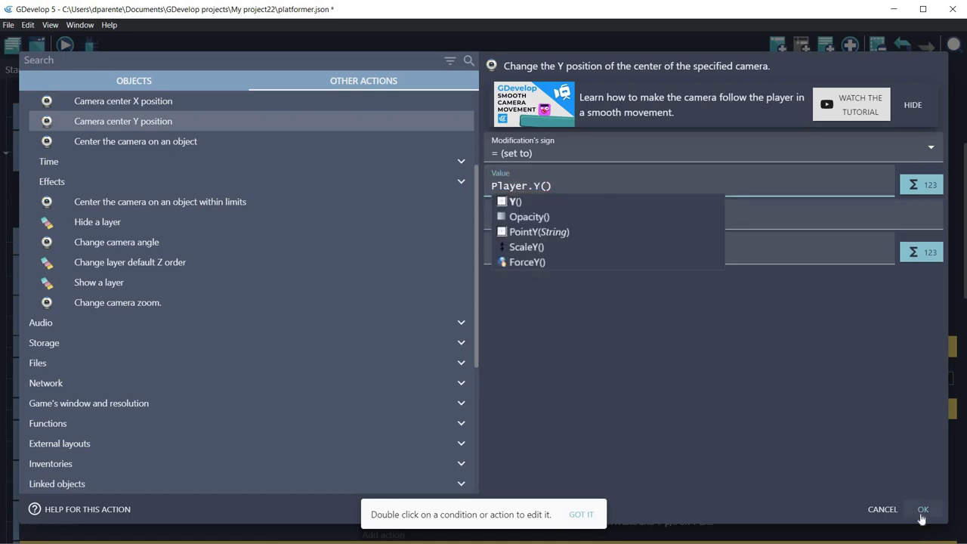
{"action": "left_click", "coordinate": [923, 511]}
Run the preview to check the camera following the player and the sword attack on the ground floor, and close it.
{"action": "left_click", "coordinate": [65, 45]}
{"action": "key", "text": "Right"}
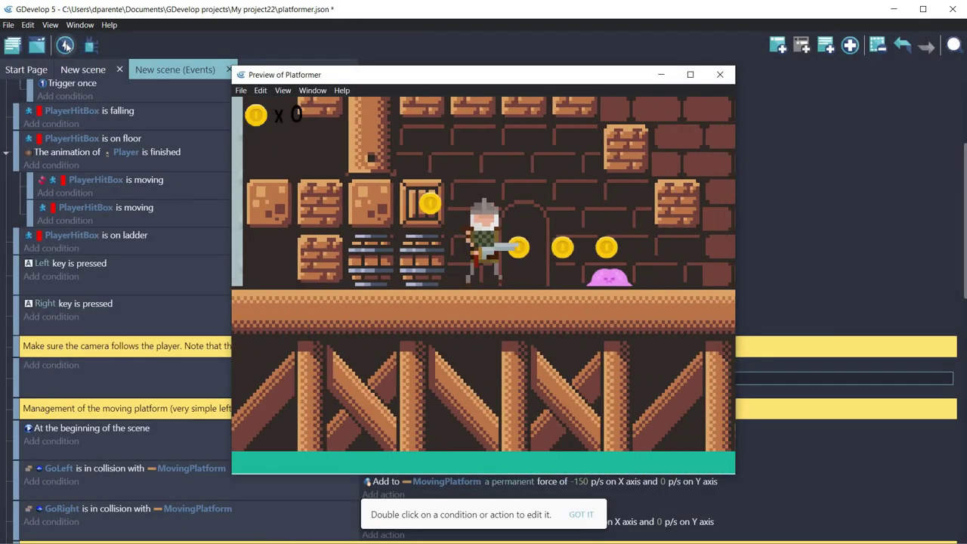
{"action": "key", "text": "Right"}
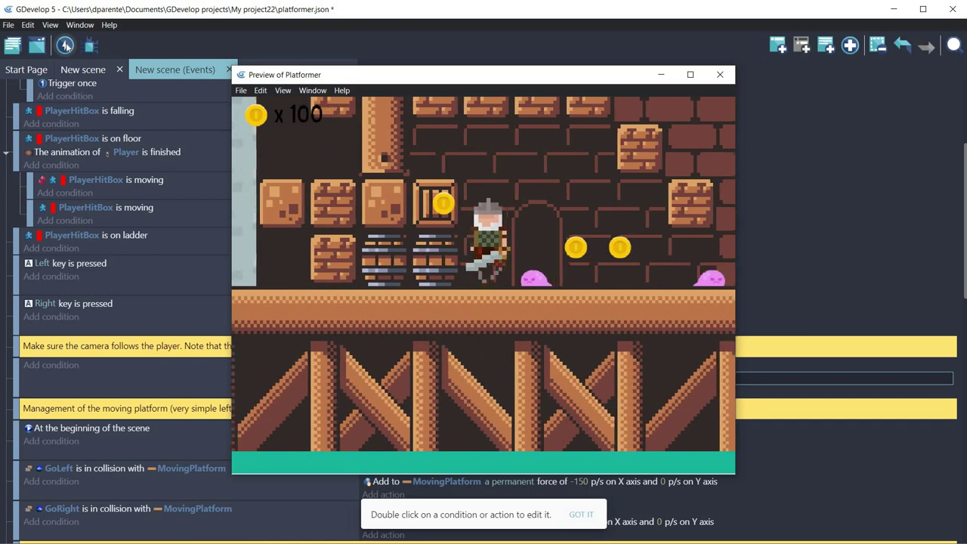
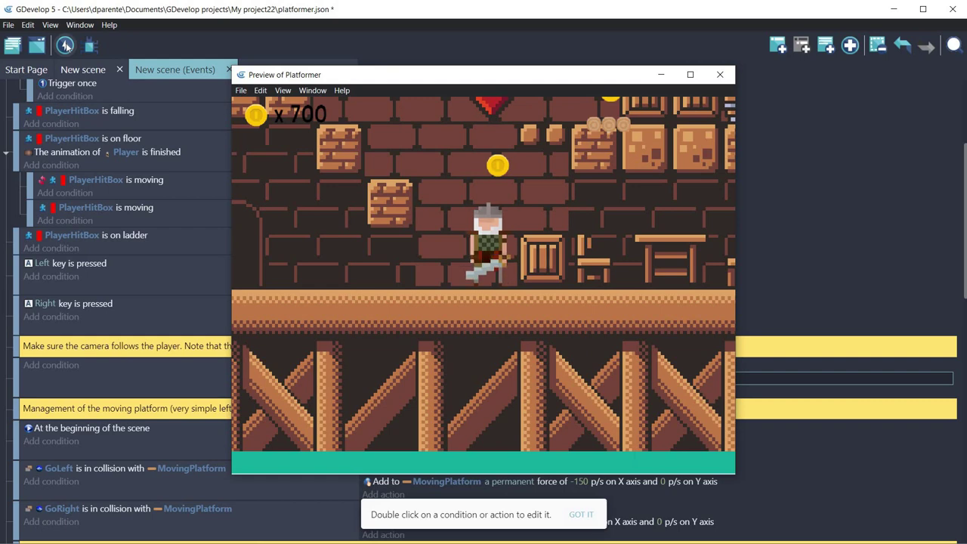
{"action": "key", "text": "Left"}
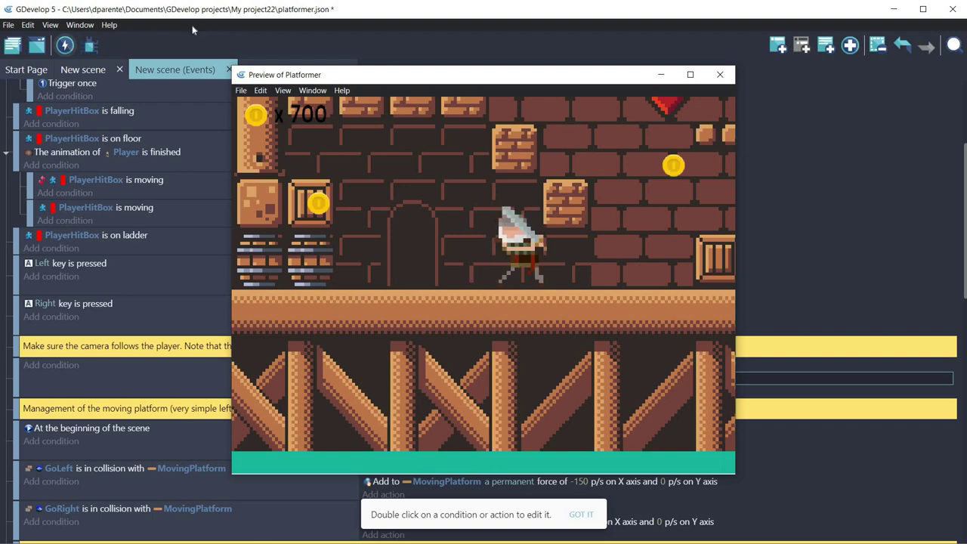
{"action": "left_click", "coordinate": [721, 74]}
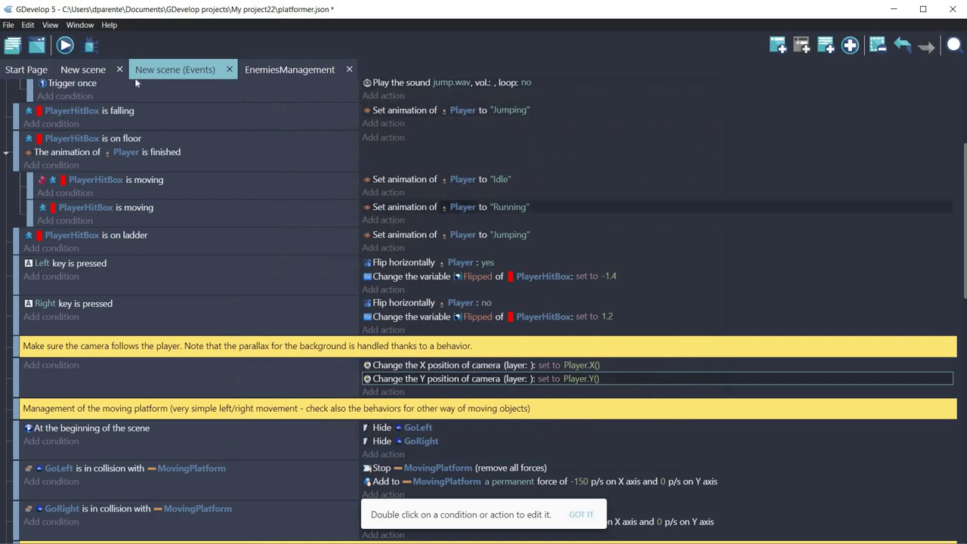
Open the points editor of the Player object from the scene.
{"action": "left_click", "coordinate": [83, 69]}
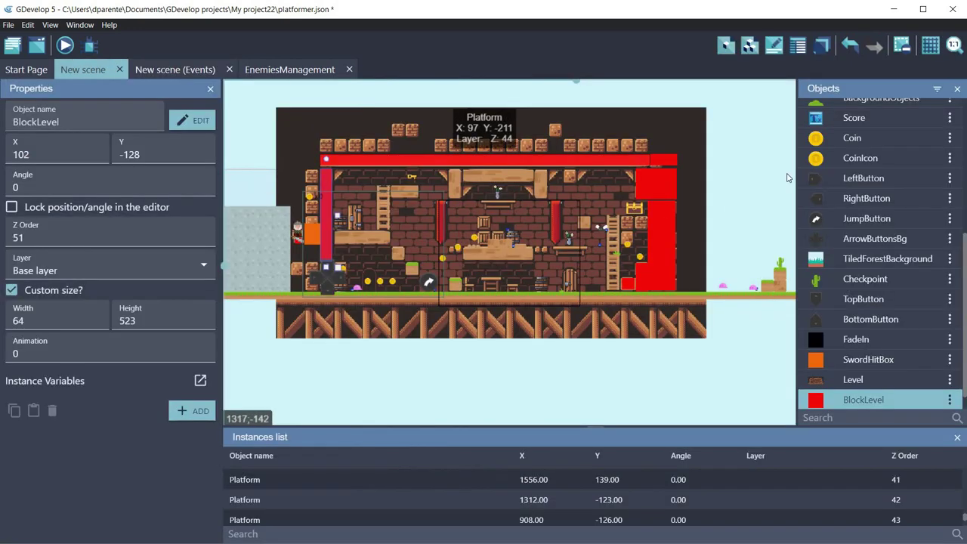
{"action": "scroll", "coordinate": [885, 148], "scroll_direction": "up", "scroll_amount": 5}
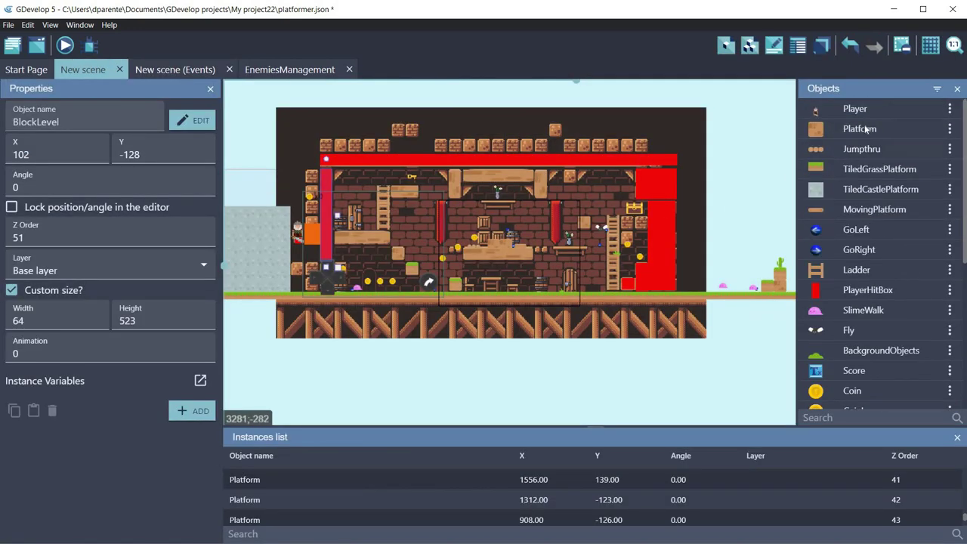
{"action": "double_click", "coordinate": [863, 114]}
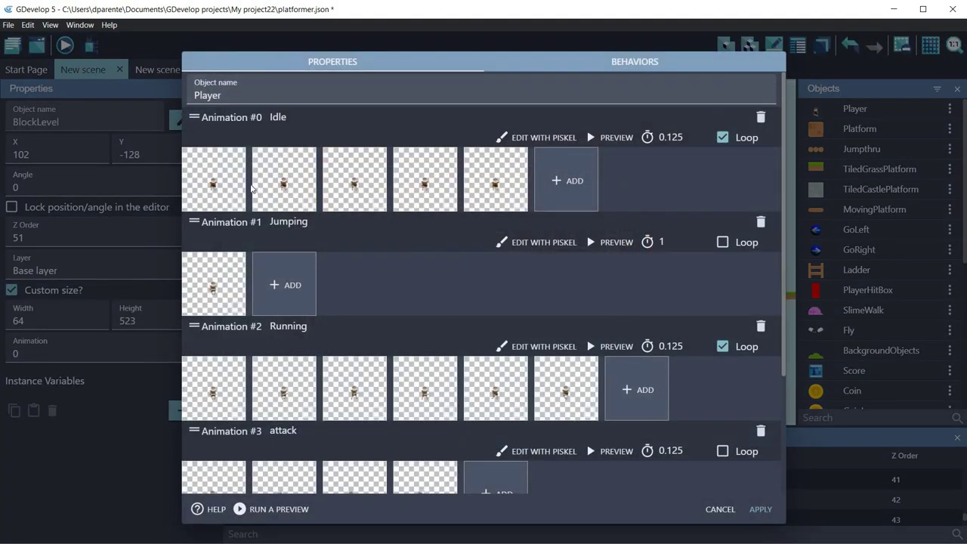
{"action": "scroll", "coordinate": [260, 222], "scroll_direction": "down", "scroll_amount": 2}
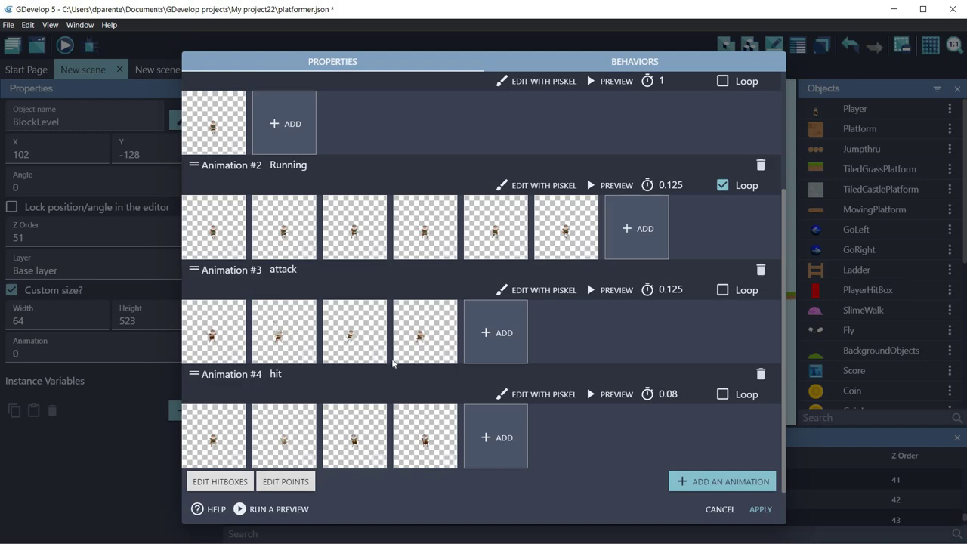
{"action": "left_click", "coordinate": [285, 483]}
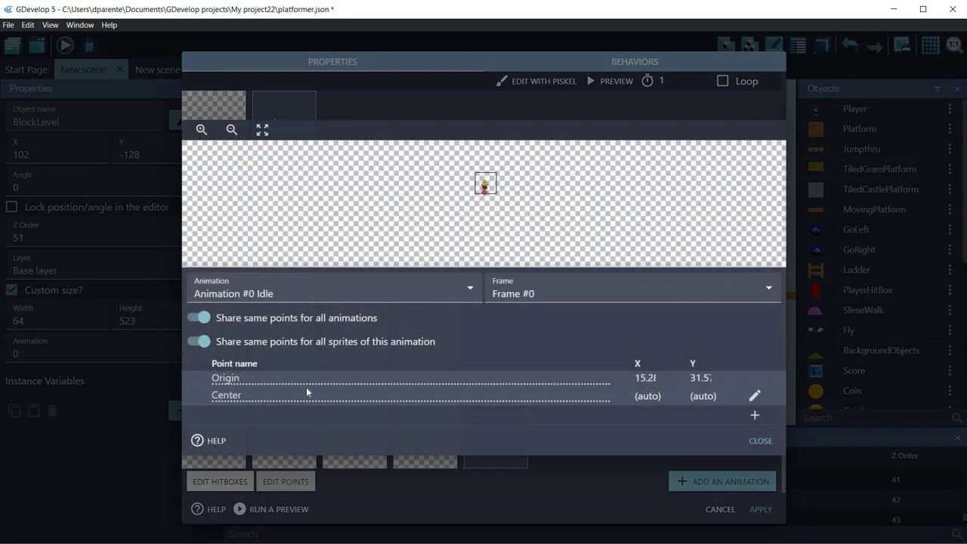
Examine frames #0 to #3 of the attack animation against the origin and center points, and close the points editor.
{"action": "left_click", "coordinate": [284, 301]}
{"action": "left_click", "coordinate": [277, 353]}
{"action": "left_click", "coordinate": [201, 131]}
{"action": "left_click", "coordinate": [202, 131]}
{"action": "left_click", "coordinate": [202, 132]}
{"action": "left_click", "coordinate": [201, 131]}
{"action": "left_click", "coordinate": [202, 131]}
{"action": "left_click", "coordinate": [202, 132]}
{"action": "left_click", "coordinate": [202, 132]}
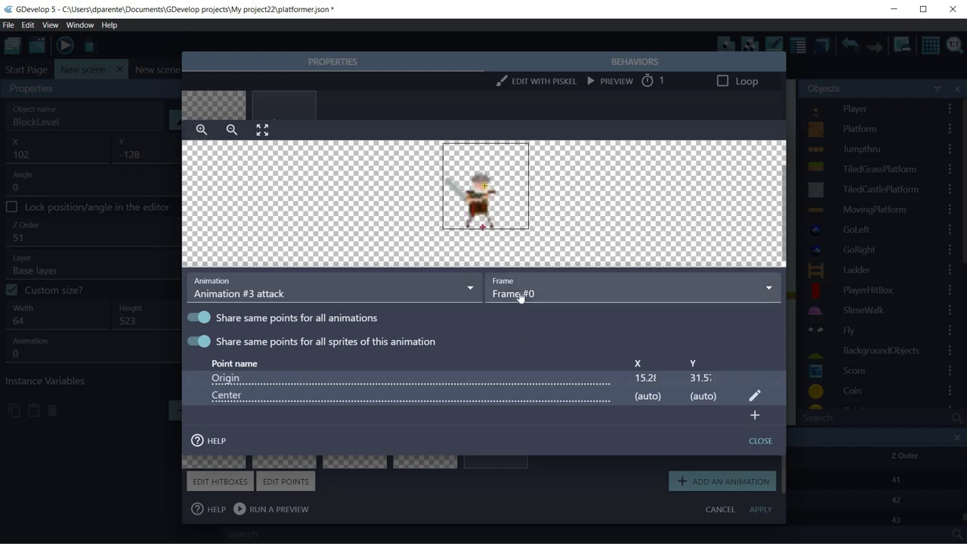
{"action": "left_click", "coordinate": [520, 297]}
{"action": "left_click", "coordinate": [520, 331]}
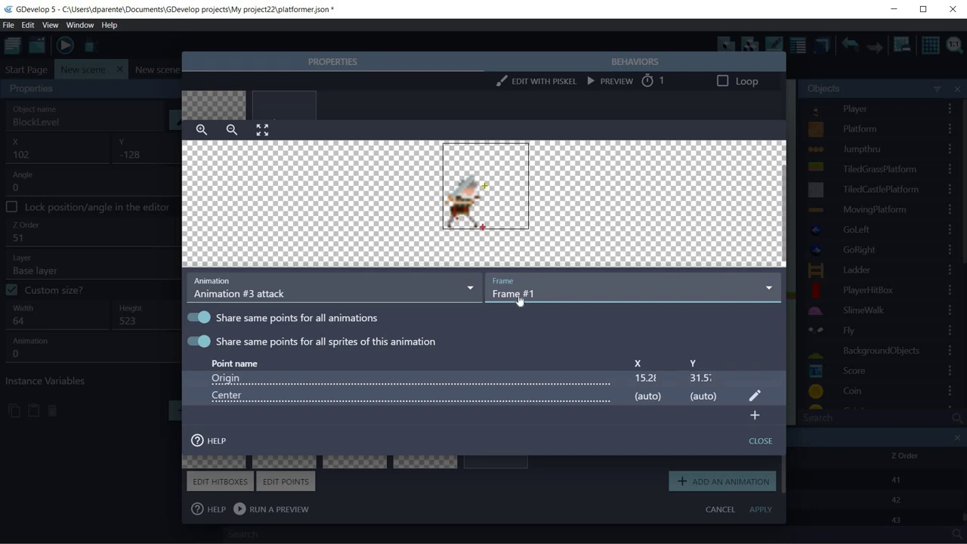
{"action": "left_click", "coordinate": [520, 298]}
{"action": "left_click", "coordinate": [527, 342]}
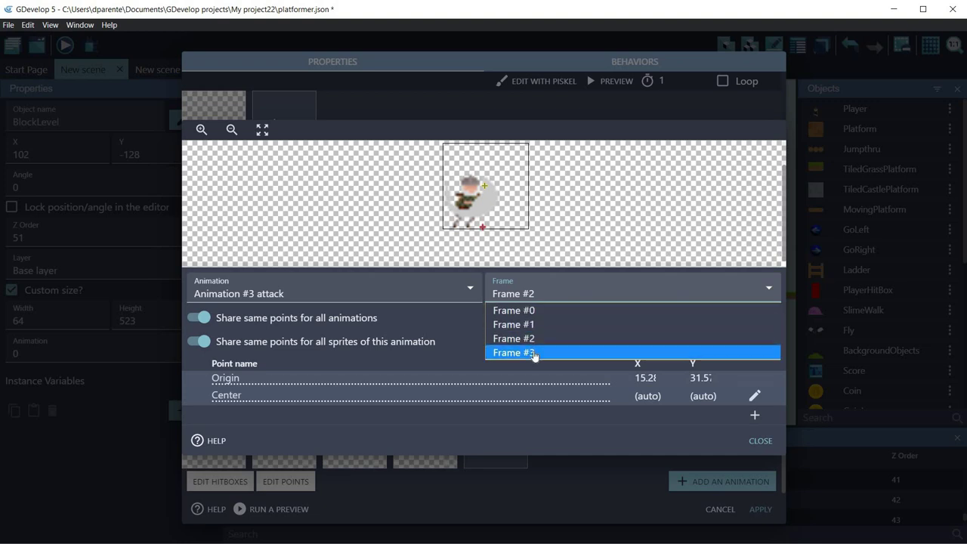
{"action": "left_click", "coordinate": [534, 353]}
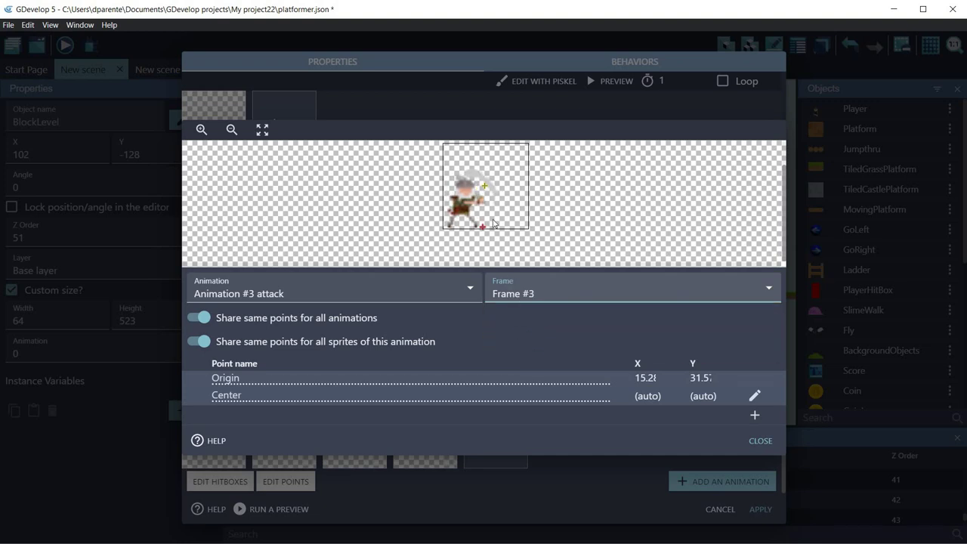
{"action": "left_click", "coordinate": [747, 440]}
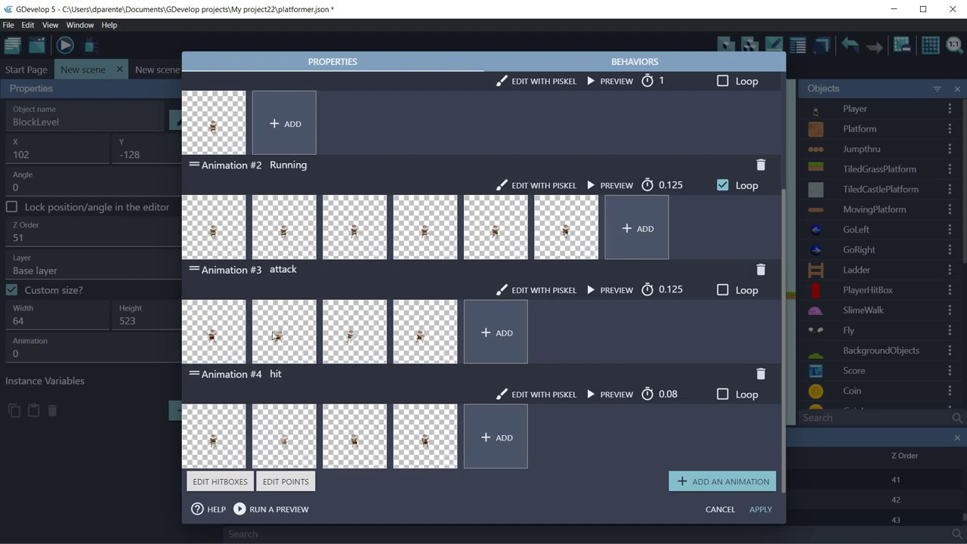
Open the Player's attack animation in Piskel and shift the sprite in frame 2 to the right, using frame 1 as the alignment reference.
{"action": "left_click", "coordinate": [544, 293]}
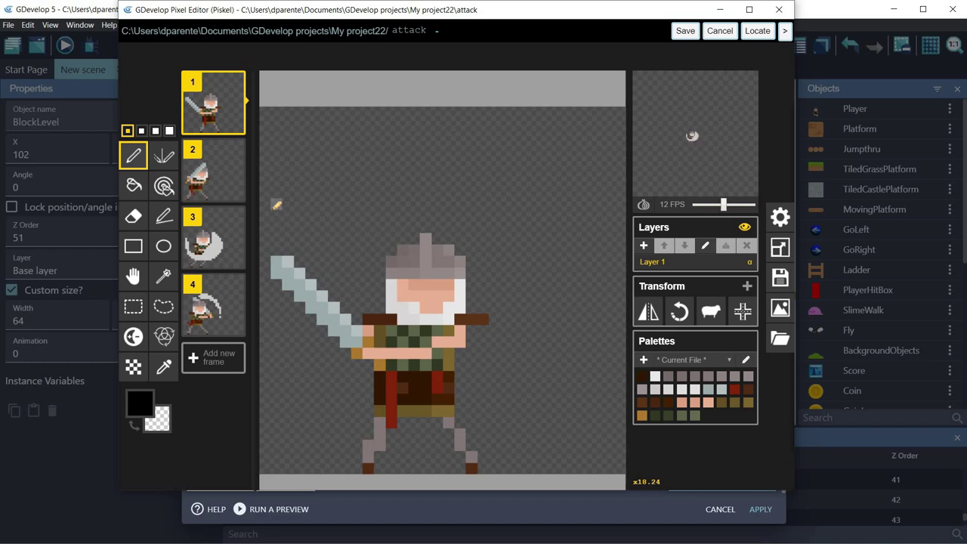
{"action": "left_click", "coordinate": [218, 187]}
{"action": "key", "text": "s"}
{"action": "left_click_drag", "start_coordinate": [264, 203], "coordinate": [459, 474]}
{"action": "left_click_drag", "start_coordinate": [384, 355], "coordinate": [478, 353]}
{"action": "left_click", "coordinate": [214, 110]}
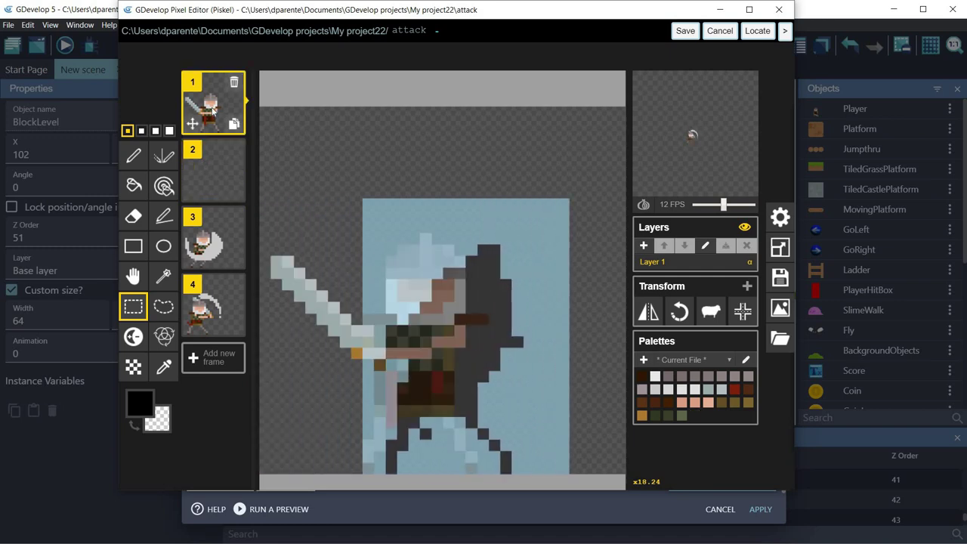
{"action": "left_click_drag", "start_coordinate": [433, 360], "coordinate": [380, 360]}
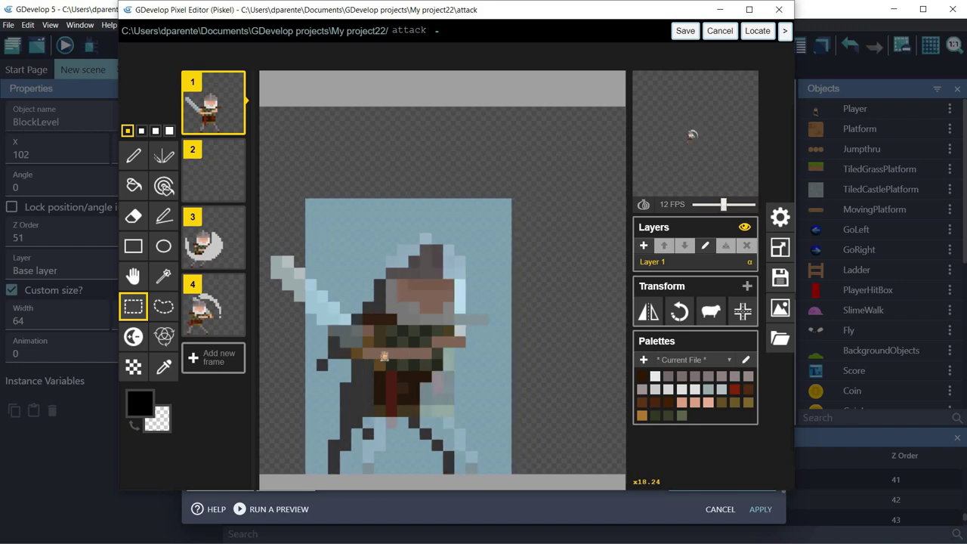
{"action": "left_click", "coordinate": [234, 190]}
{"action": "key", "text": "ctrl+z"}
{"action": "left_click", "coordinate": [215, 176]}
Shift the whole sprite in frame 3 about six pixels to the right, using frames 1 and 2 as the alignment reference.
{"action": "left_click", "coordinate": [224, 239]}
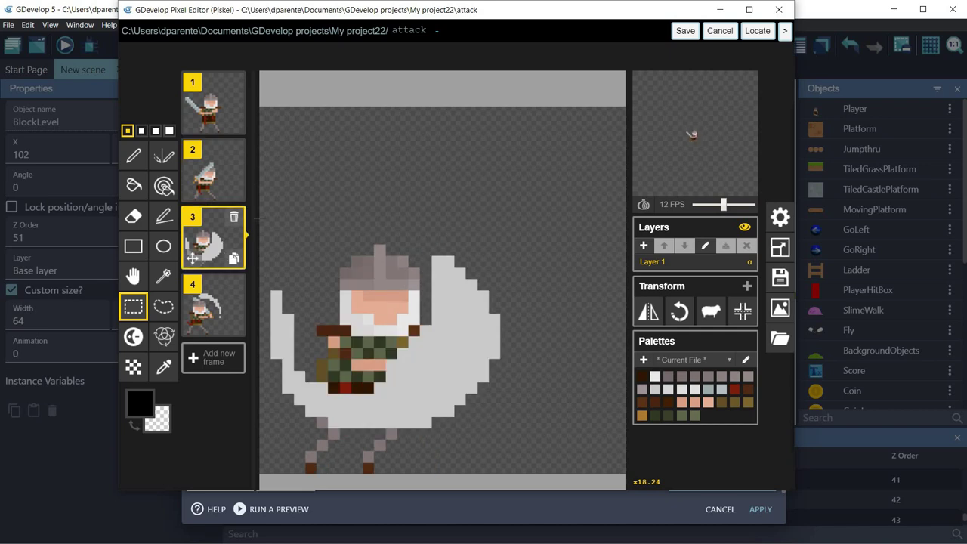
{"action": "left_click_drag", "start_coordinate": [260, 199], "coordinate": [523, 475]}
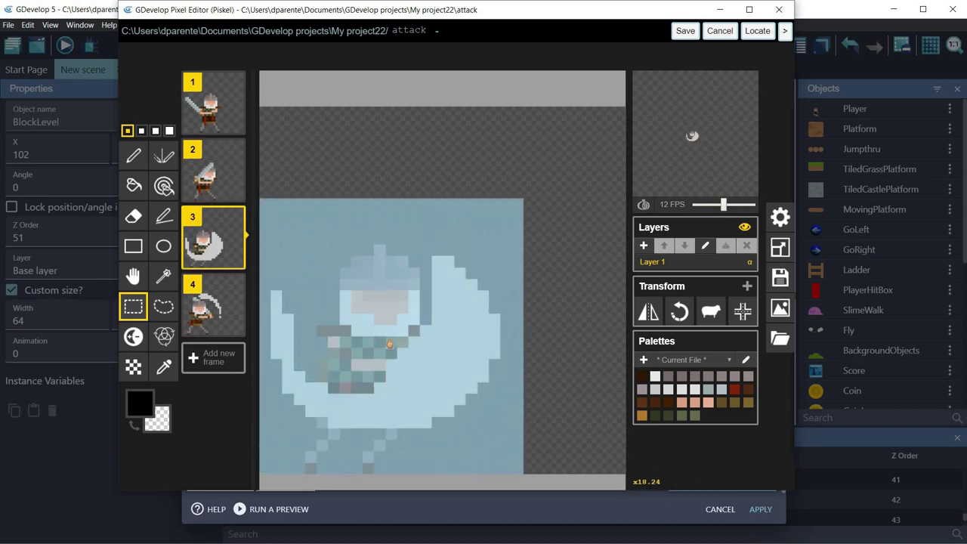
{"action": "left_click_drag", "start_coordinate": [399, 348], "coordinate": [467, 352]}
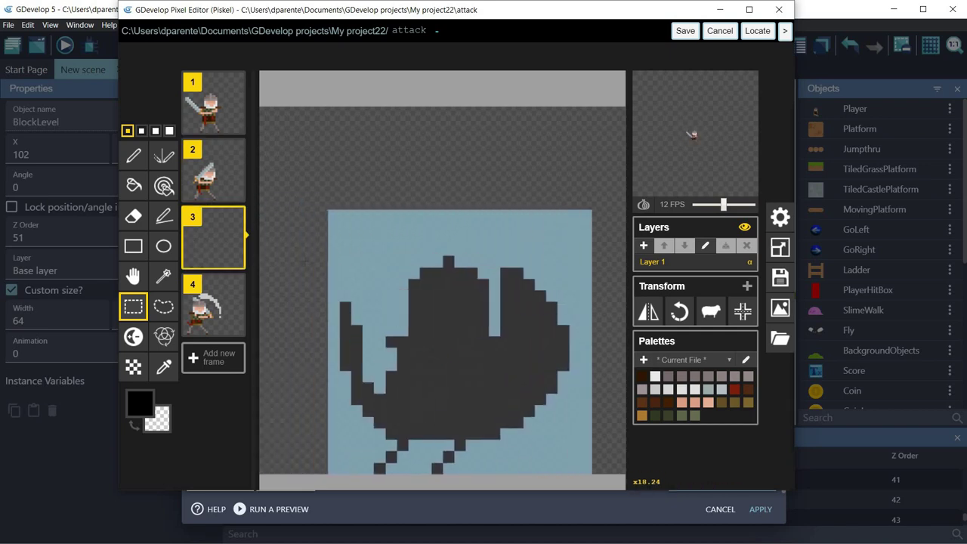
{"action": "left_click", "coordinate": [218, 180]}
{"action": "left_click", "coordinate": [211, 103]}
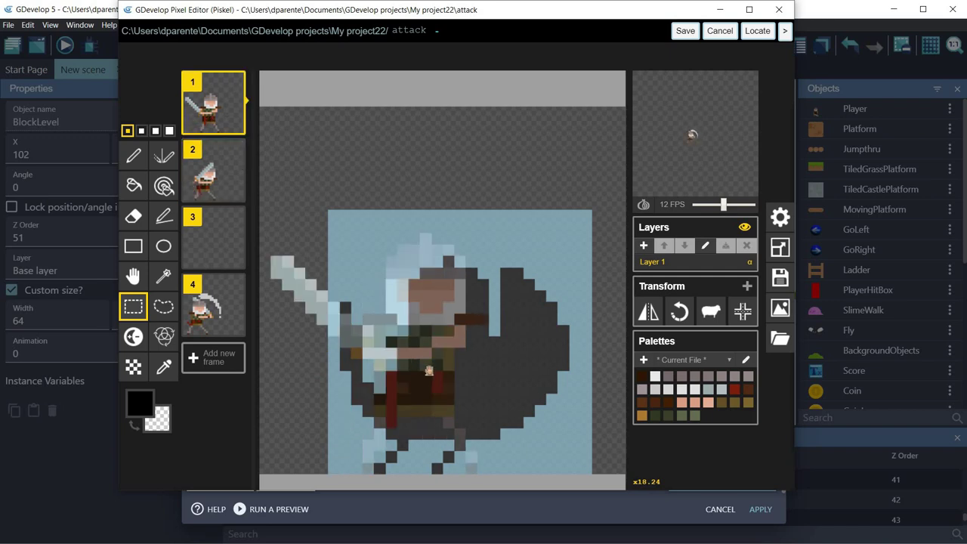
{"action": "left_click", "coordinate": [209, 179]}
{"action": "left_click", "coordinate": [206, 247]}
Shift the whole sprite in frame 4 about seven pixels to the right to align with frame 3, and save the animation.
{"action": "left_click", "coordinate": [214, 327]}
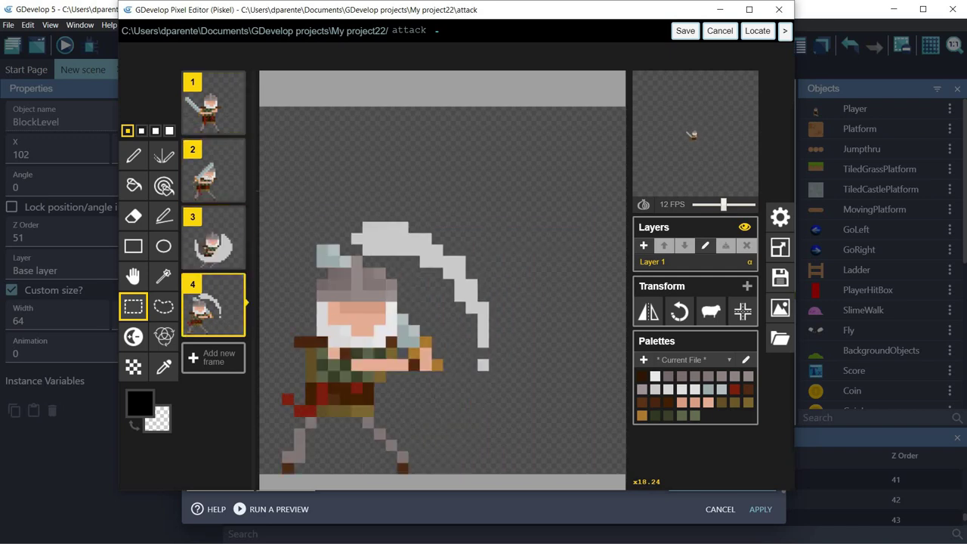
{"action": "left_click_drag", "start_coordinate": [414, 449], "coordinate": [570, 473]}
{"action": "left_click_drag", "start_coordinate": [350, 370], "coordinate": [429, 370], "text": "shift"}
{"action": "mouse_move", "coordinate": [210, 308]}
{"action": "left_click", "coordinate": [215, 254]}
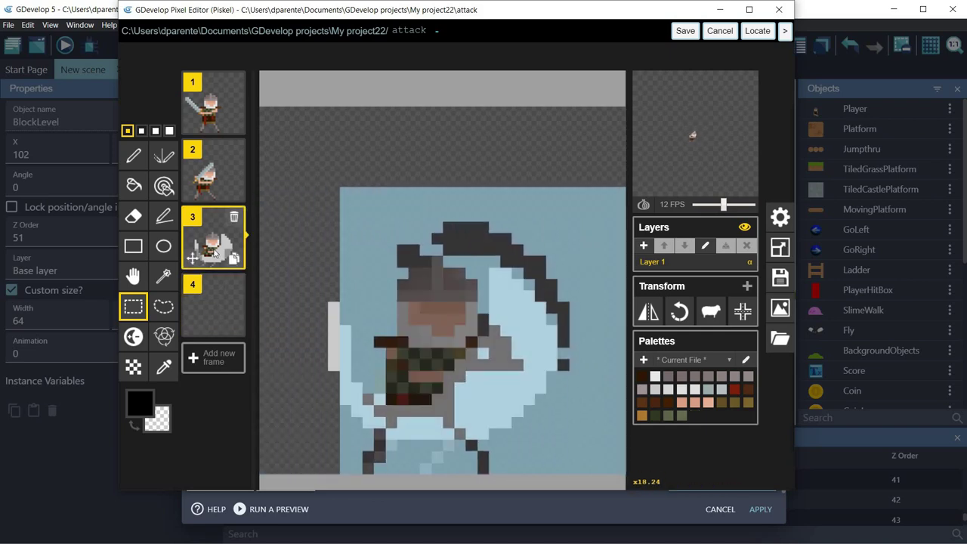
{"action": "left_click", "coordinate": [207, 304]}
{"action": "key", "text": "Return"}
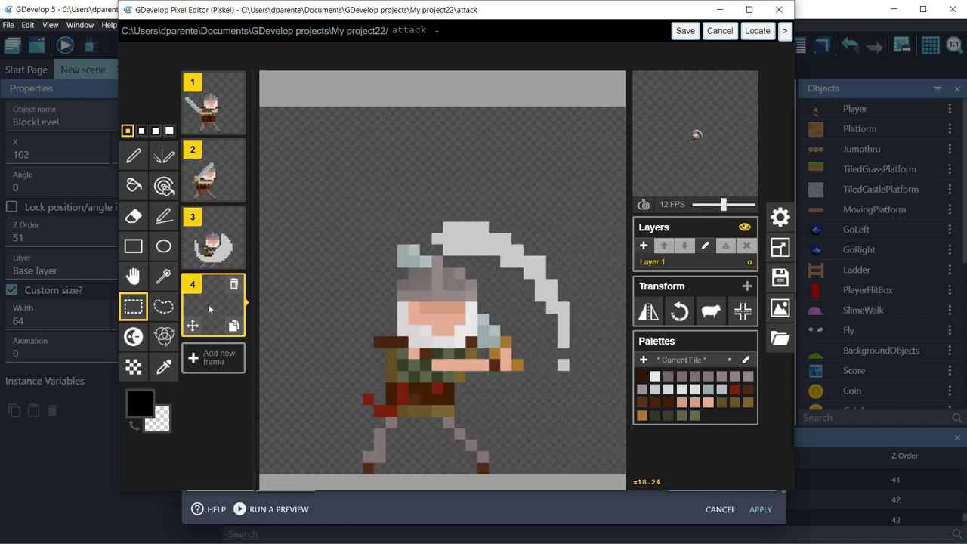
{"action": "left_click", "coordinate": [681, 35]}
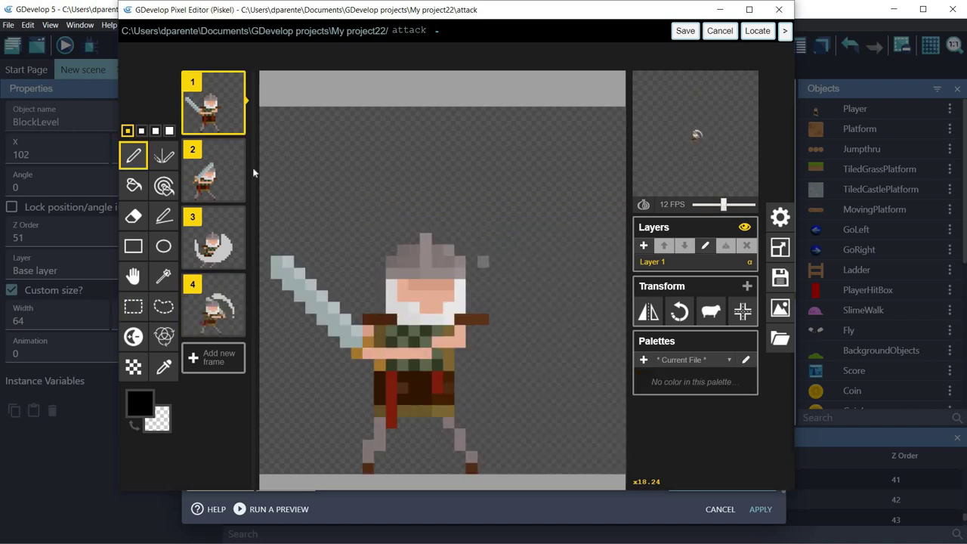
Compare frames 1 and 2 of the attack animation, and nudge the sprite in frame 3 about one more pixel to the right.
{"action": "left_click", "coordinate": [213, 175]}
{"action": "left_click", "coordinate": [213, 106]}
{"action": "left_click", "coordinate": [213, 181]}
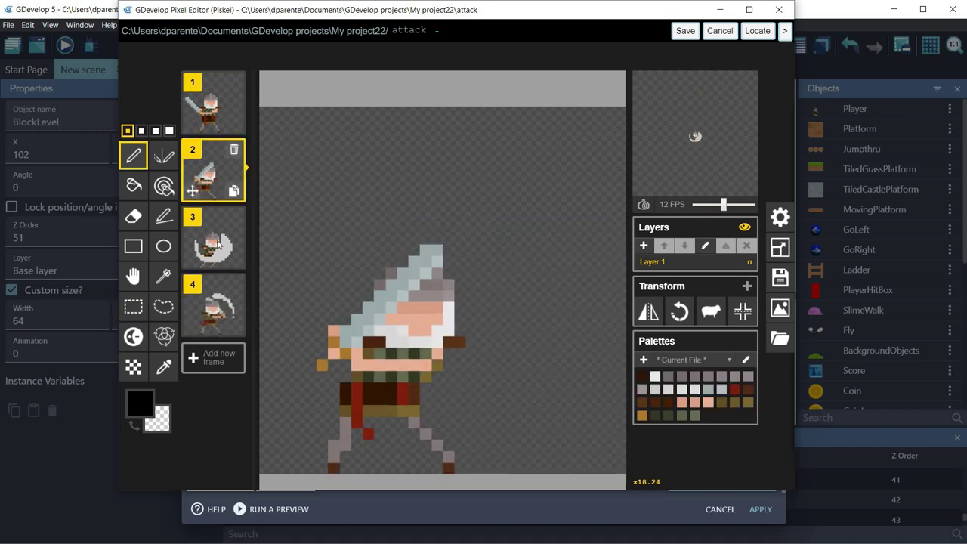
{"action": "left_click", "coordinate": [220, 244]}
{"action": "left_click", "coordinate": [133, 307]}
{"action": "left_click_drag", "start_coordinate": [266, 214], "coordinate": [598, 474]}
{"action": "left_click_drag", "start_coordinate": [433, 382], "coordinate": [458, 382], "text": "shift"}
Check frame 3's nudged sprite against frames 1, 2 and 4, fix its position, and save and apply the edited attack animation.
{"action": "left_click", "coordinate": [217, 92]}
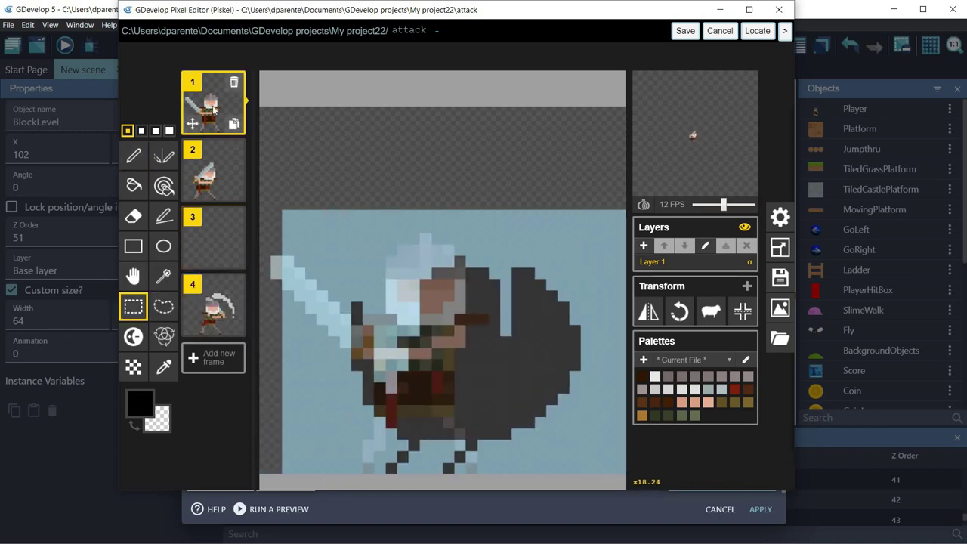
{"action": "left_click", "coordinate": [213, 164]}
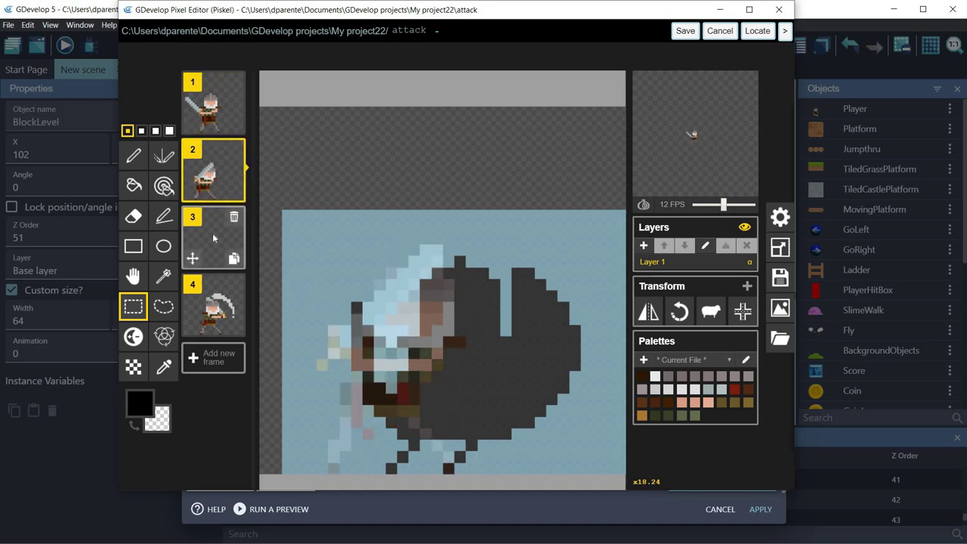
{"action": "left_click", "coordinate": [213, 238]}
{"action": "left_click", "coordinate": [221, 310]}
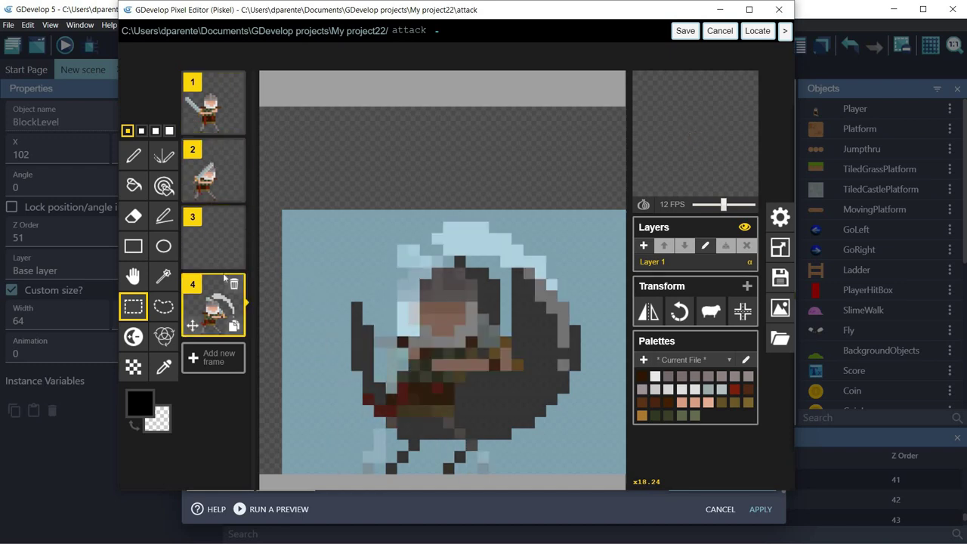
{"action": "left_click", "coordinate": [221, 118]}
{"action": "left_click", "coordinate": [208, 310]}
{"action": "left_click", "coordinate": [216, 233]}
{"action": "key", "text": "Return"}
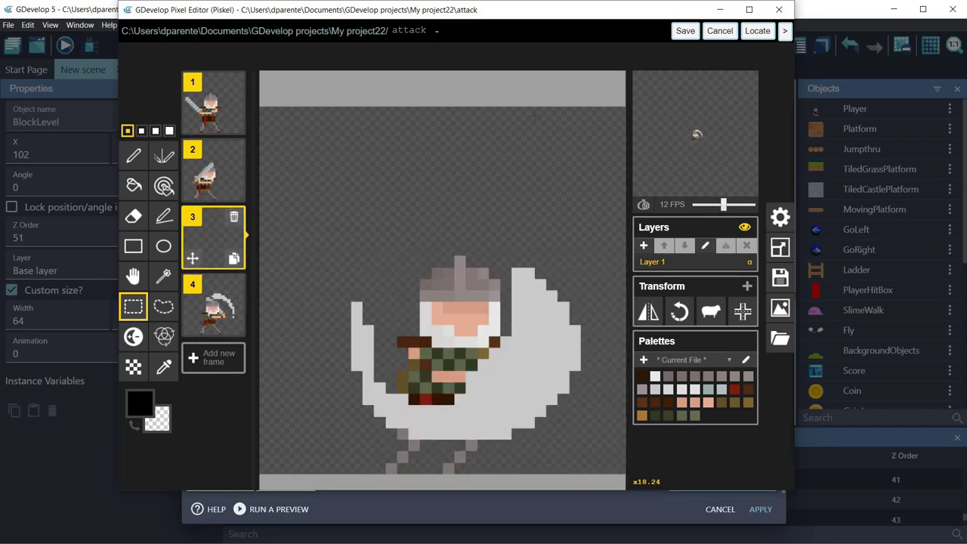
{"action": "left_click", "coordinate": [685, 31]}
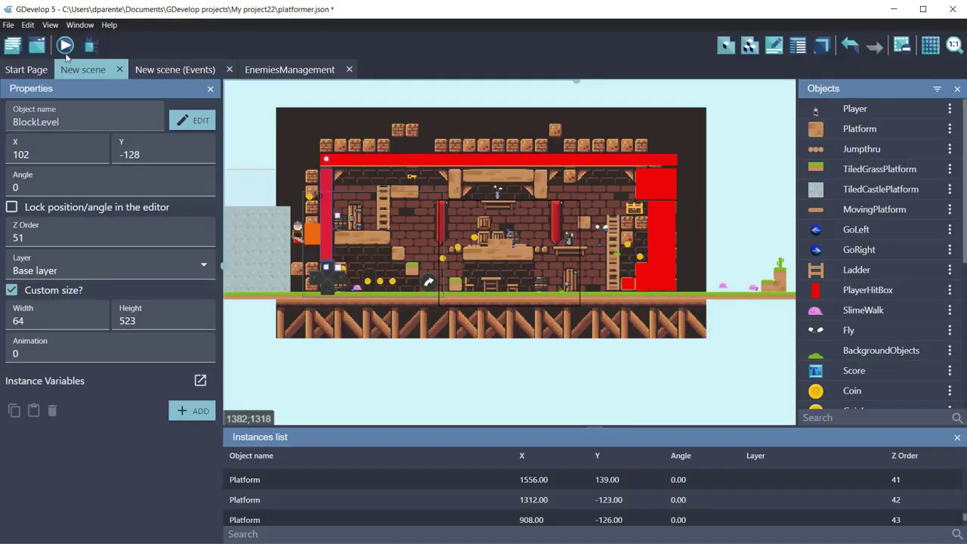
{"action": "left_click", "coordinate": [760, 509]}
Run the preview and walk the player right along the ground floor to test the realigned attack on the slimes and collect coins.
{"action": "left_click", "coordinate": [66, 46]}
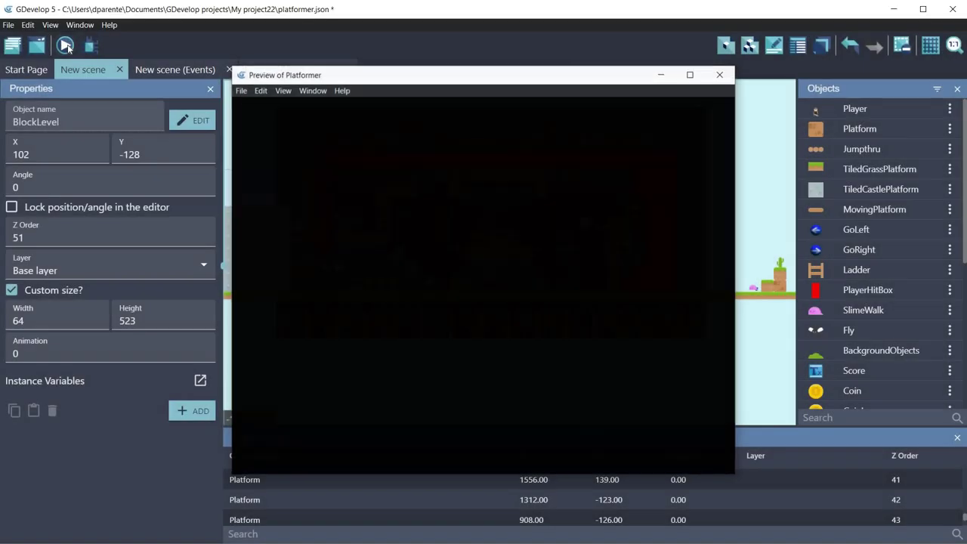
{"action": "key", "text": "Right"}
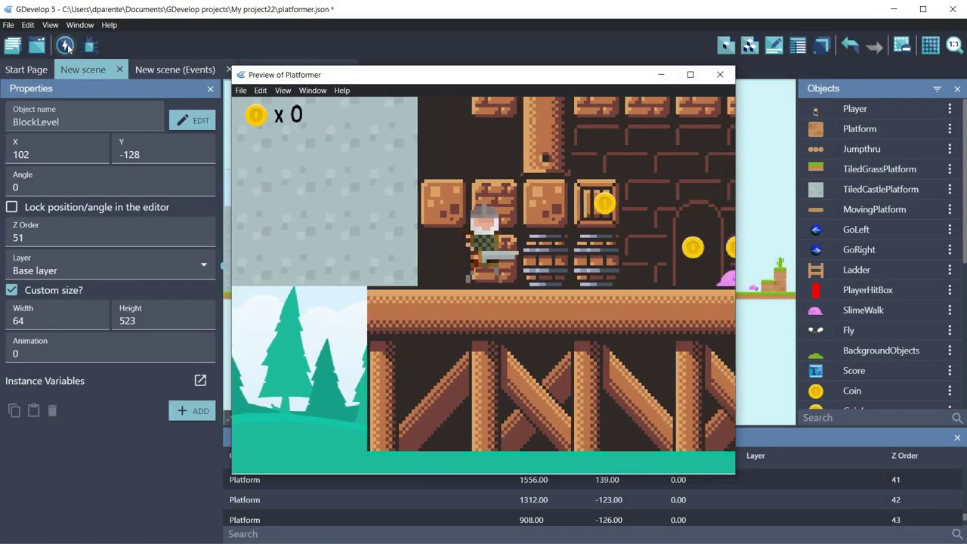
{"action": "key", "text": "Right"}
{"action": "key", "text": "Right"}
{"action": "key", "text": "Right"}
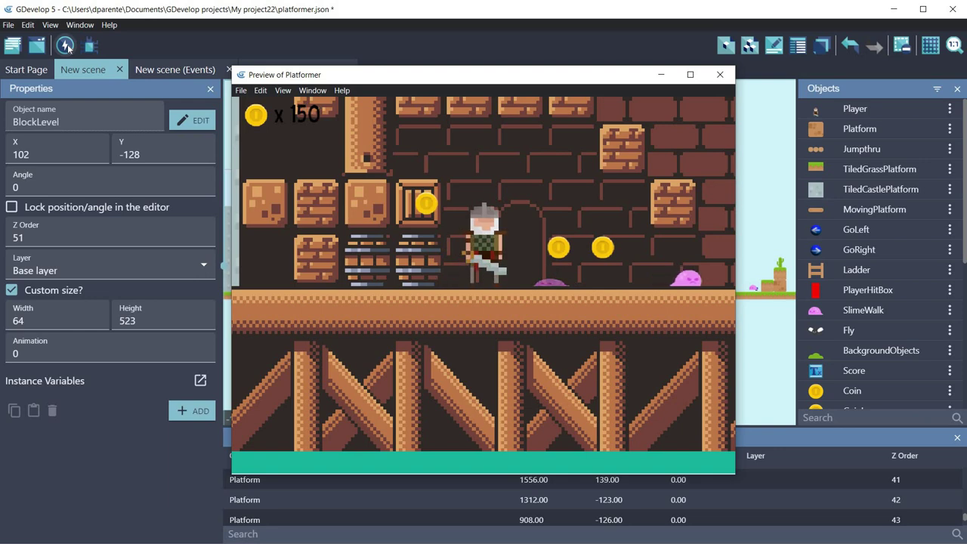
{"action": "key", "text": "Right"}
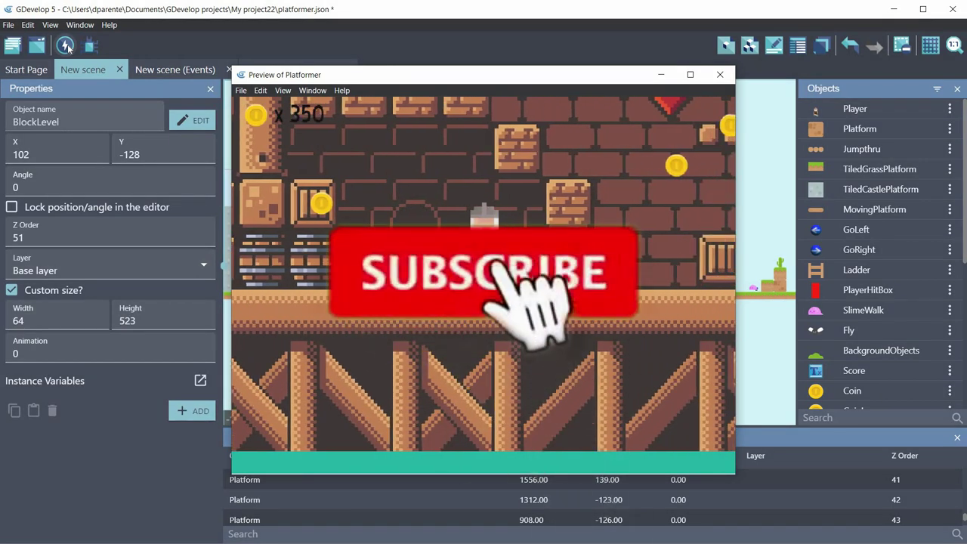
{"action": "key", "text": "Right"}
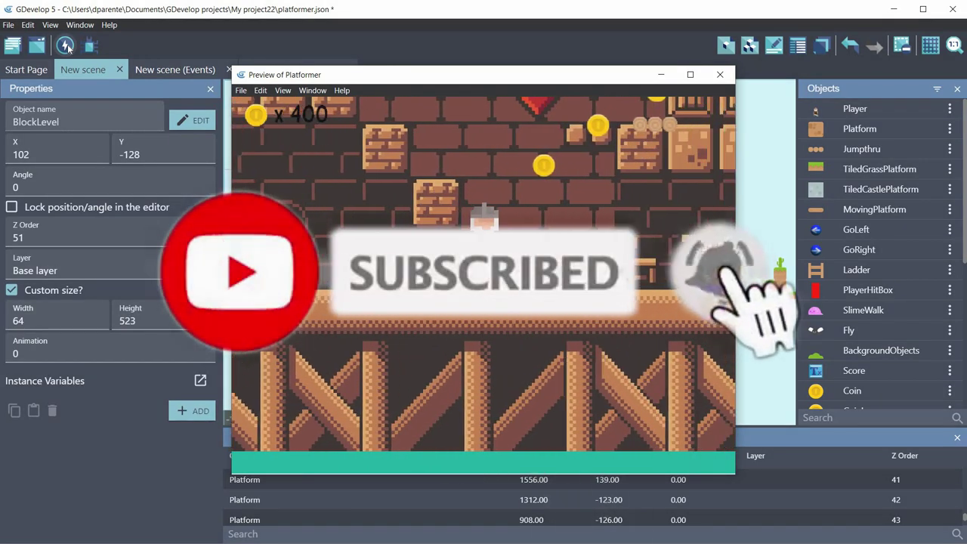
Play through the castle's upper platforms and the ladder beside the chest, and bring the player back down to the ground floor.
{"action": "key", "text": "space"}
{"action": "key", "text": "Right"}
{"action": "key", "text": "Left"}
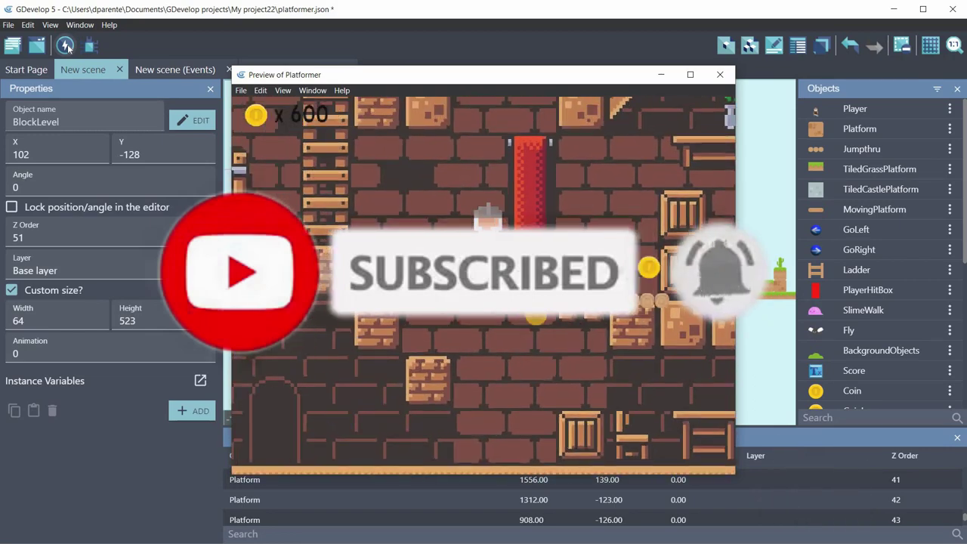
{"action": "key", "text": "Left"}
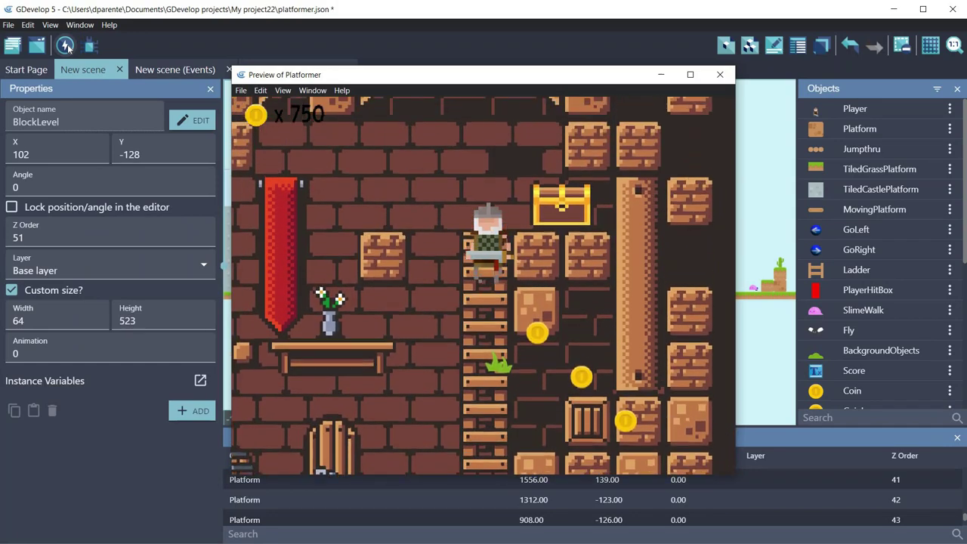
{"action": "key", "text": "Down"}
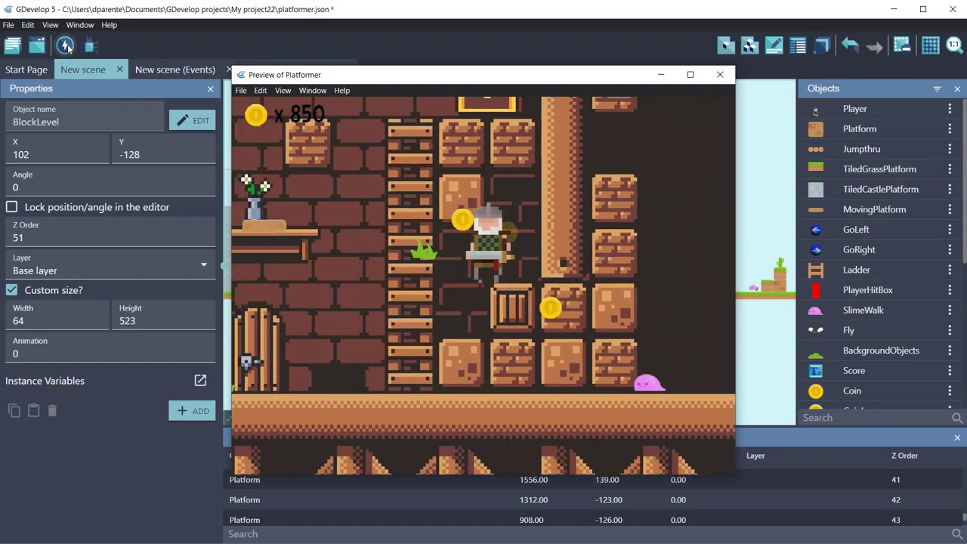
{"action": "key", "text": "Left"}
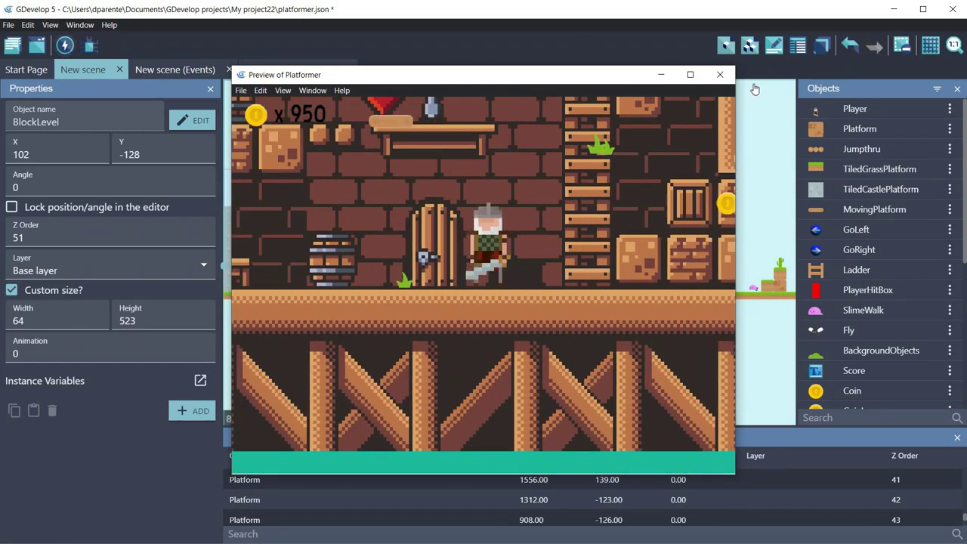